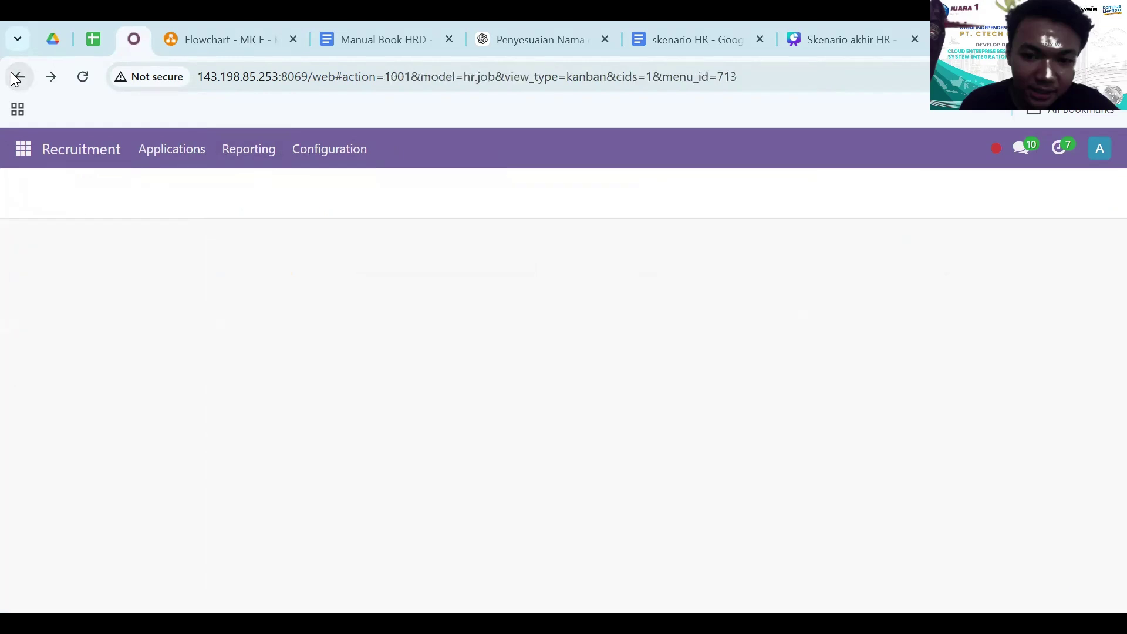
# - Filter job positions to Operasional and look over the public Event Manager job page
pyautogui.click(147, 309)
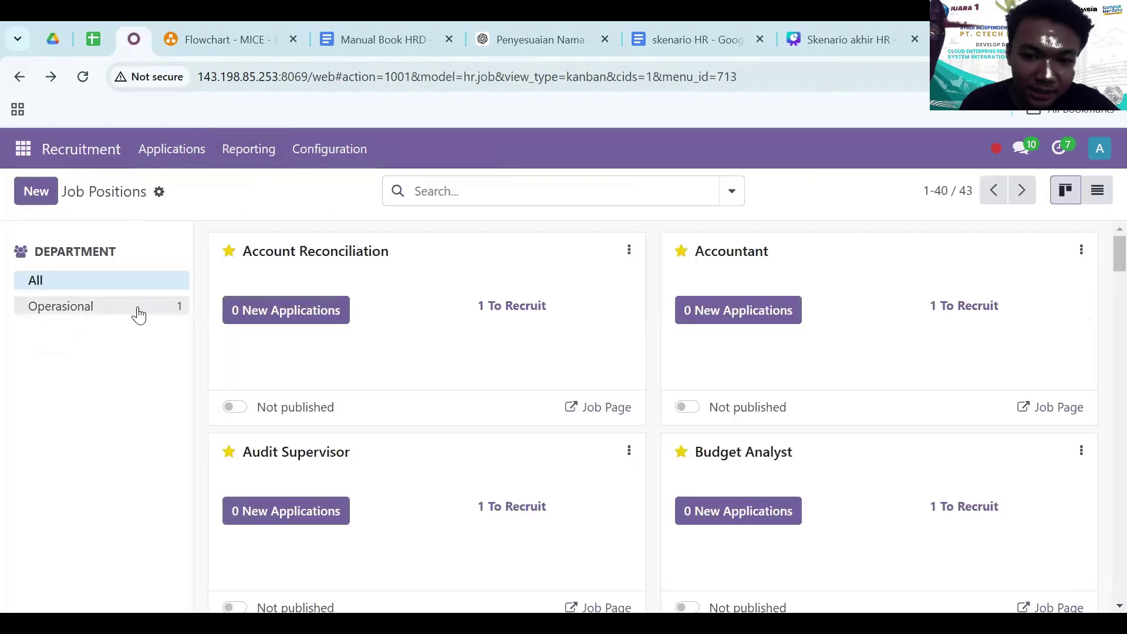
pyautogui.click(601, 405)
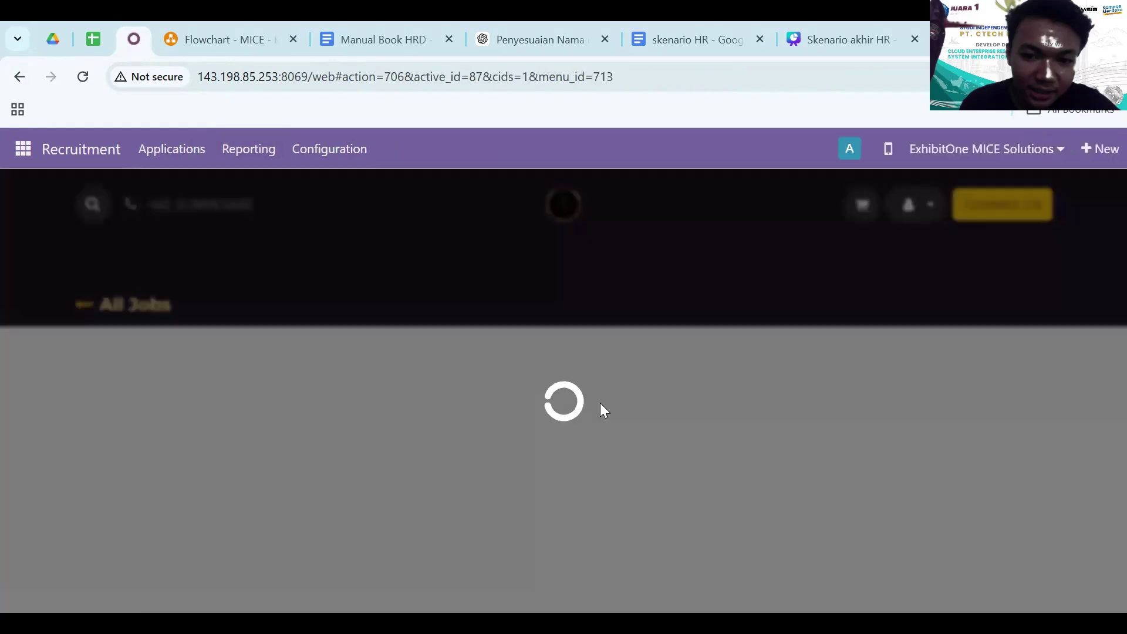
pyautogui.scroll(-5, 473, 496)
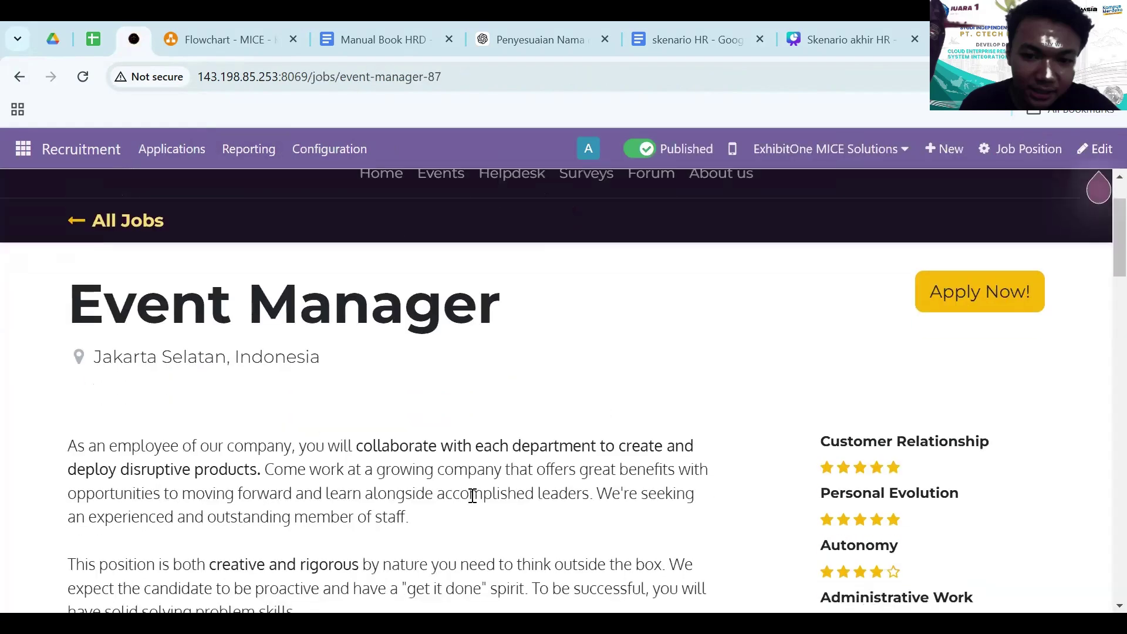
pyautogui.scroll(-8, 471, 495)
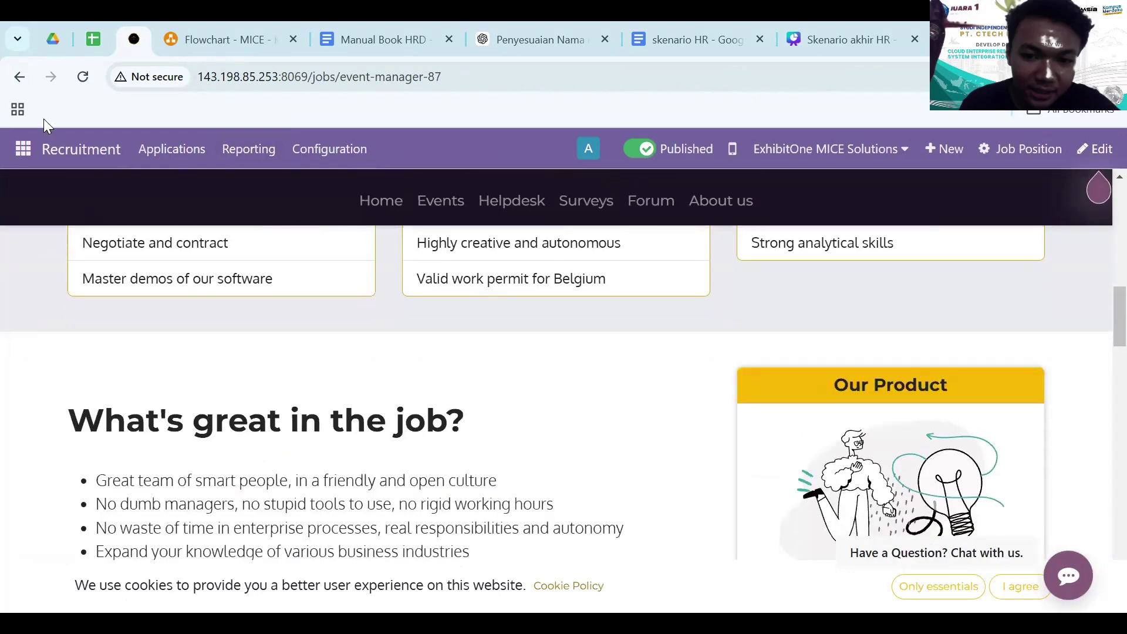
pyautogui.hotkey('alt', 'Left')
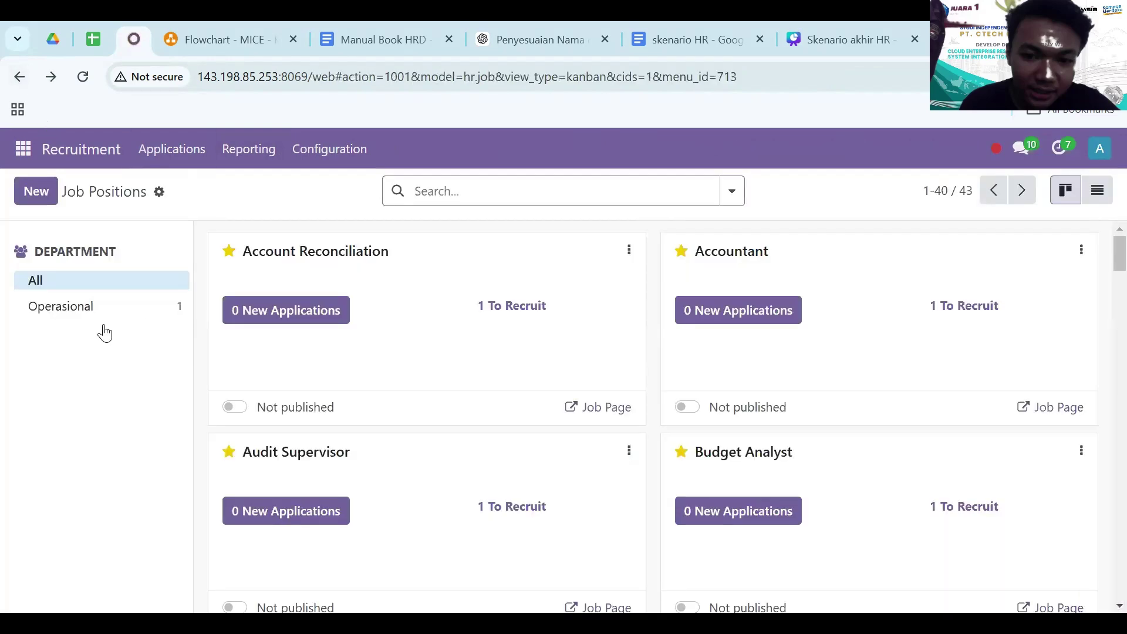
# - Open the Event Manager applications pipeline and start a new applicant record
pyautogui.click(101, 307)
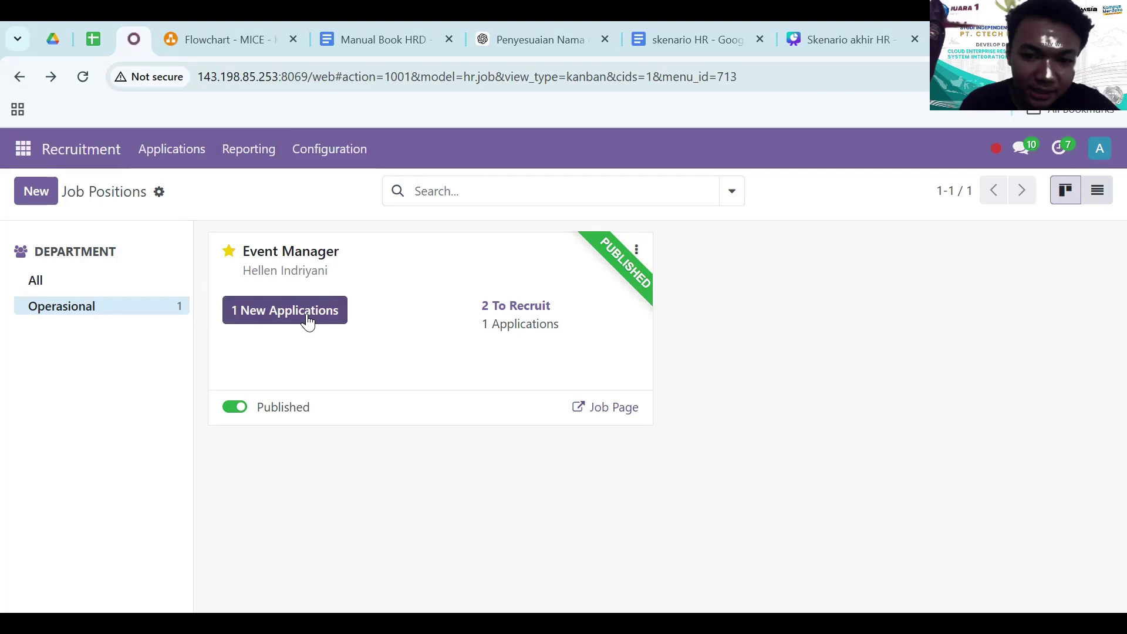
pyautogui.click(342, 287)
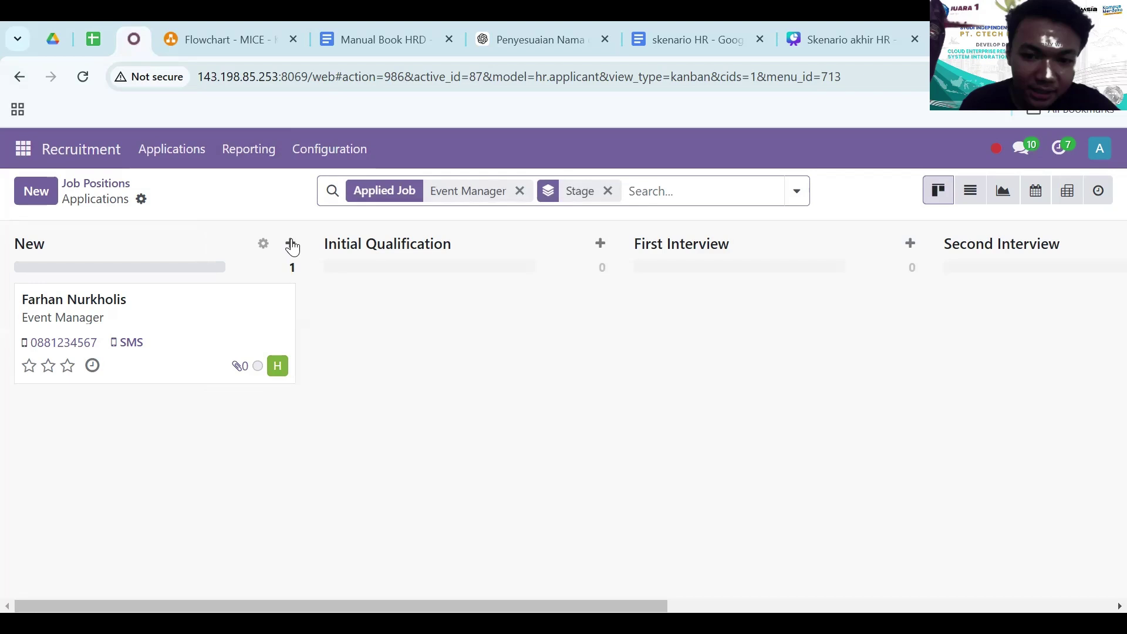
pyautogui.click(290, 243)
pyautogui.click(345, 306)
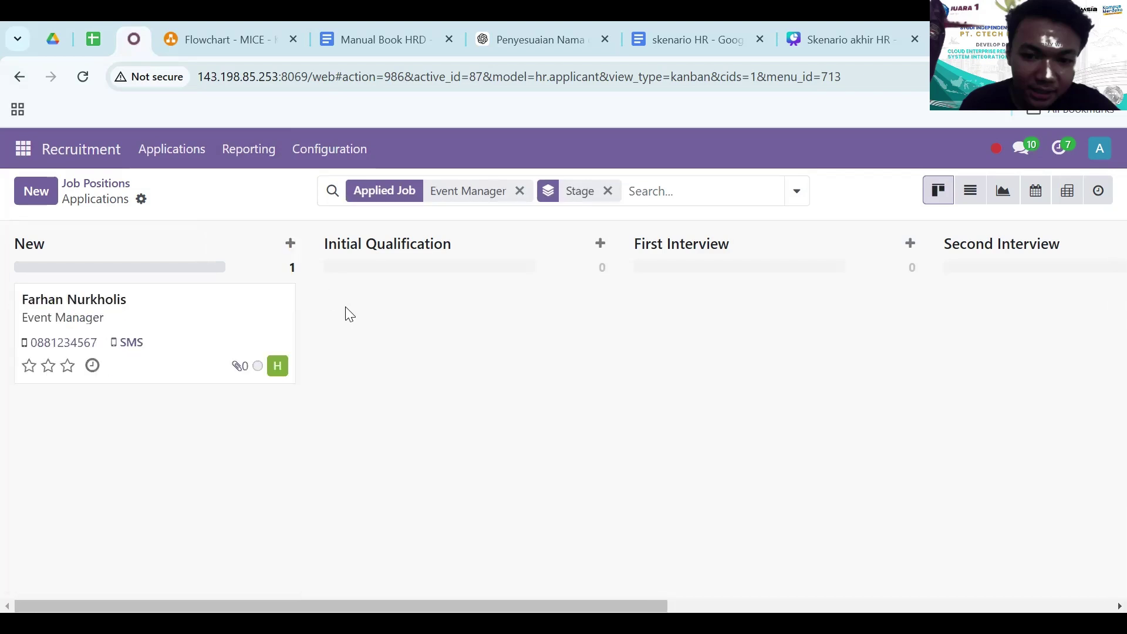
pyautogui.click(42, 192)
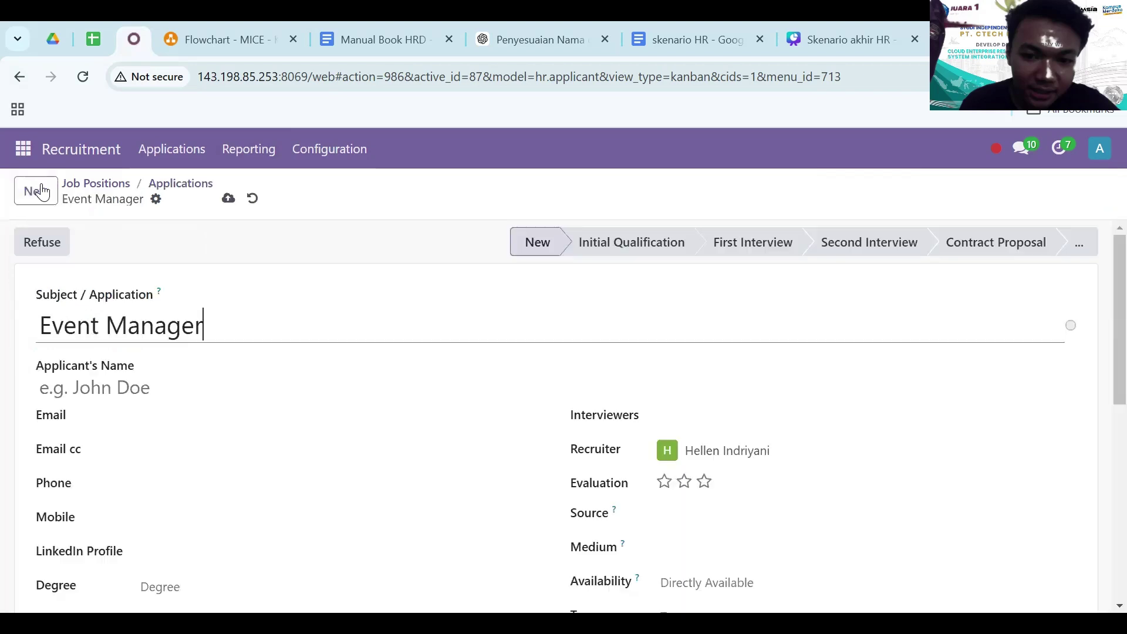
# - Enter the applicant's name, e-mail, e-mail cc, phone and mobile, with '-' for LinkedIn
pyautogui.click(181, 399)
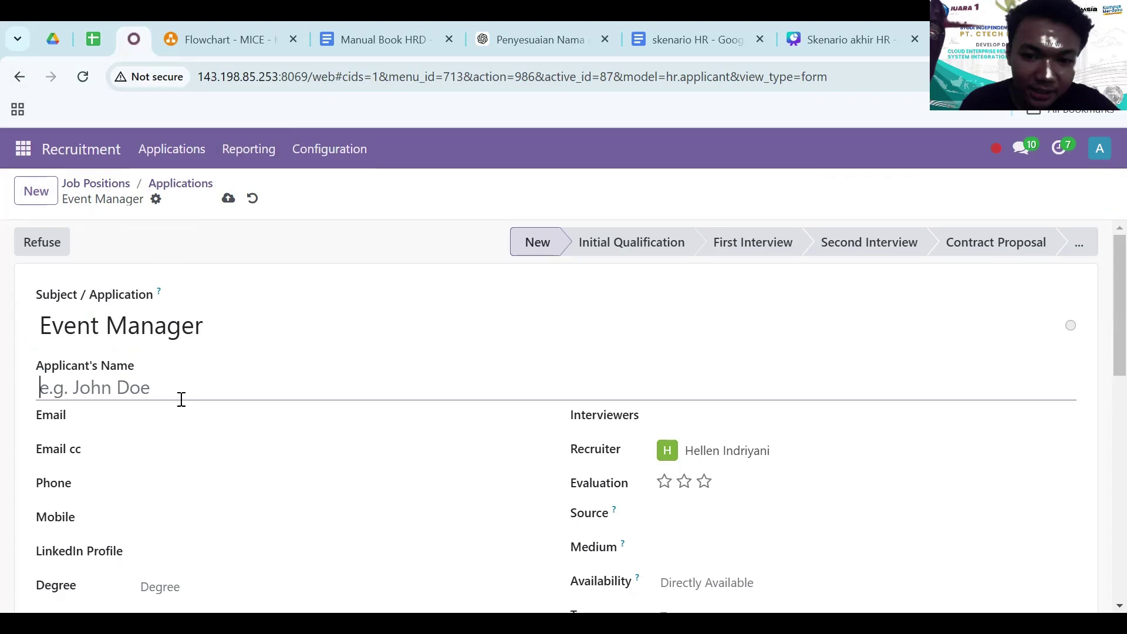
pyautogui.write('Syalwa')
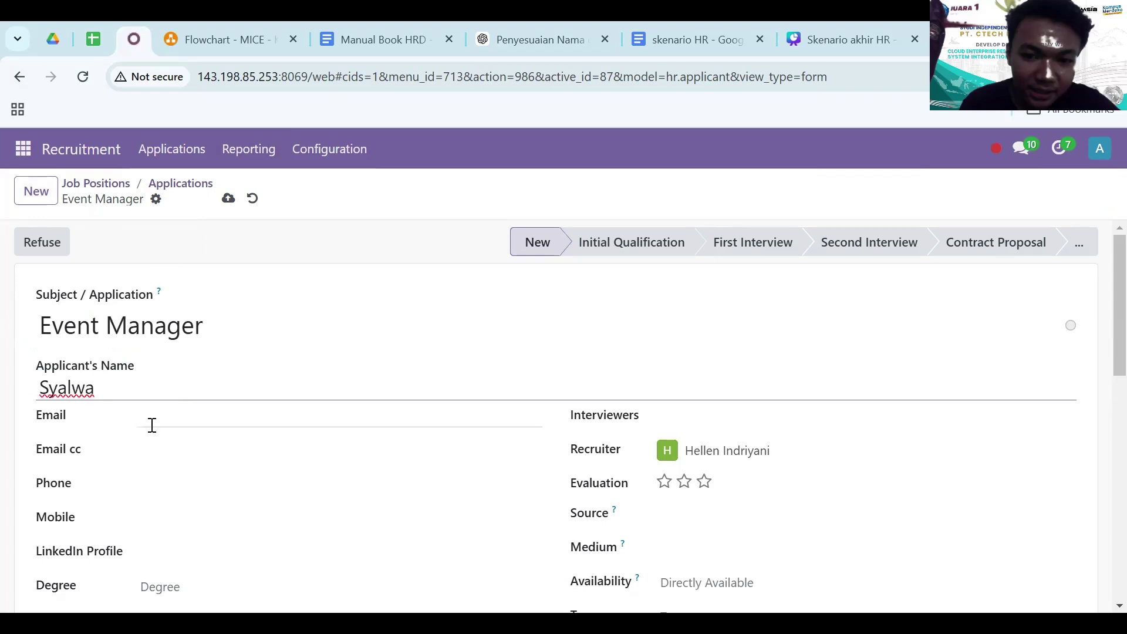
pyautogui.click(152, 425)
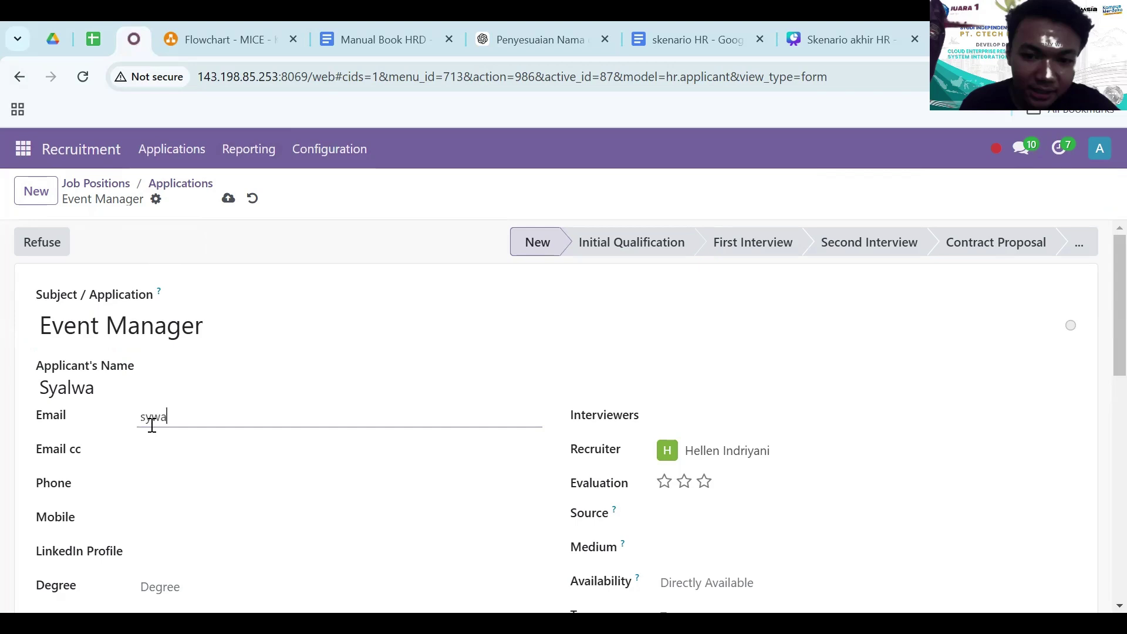
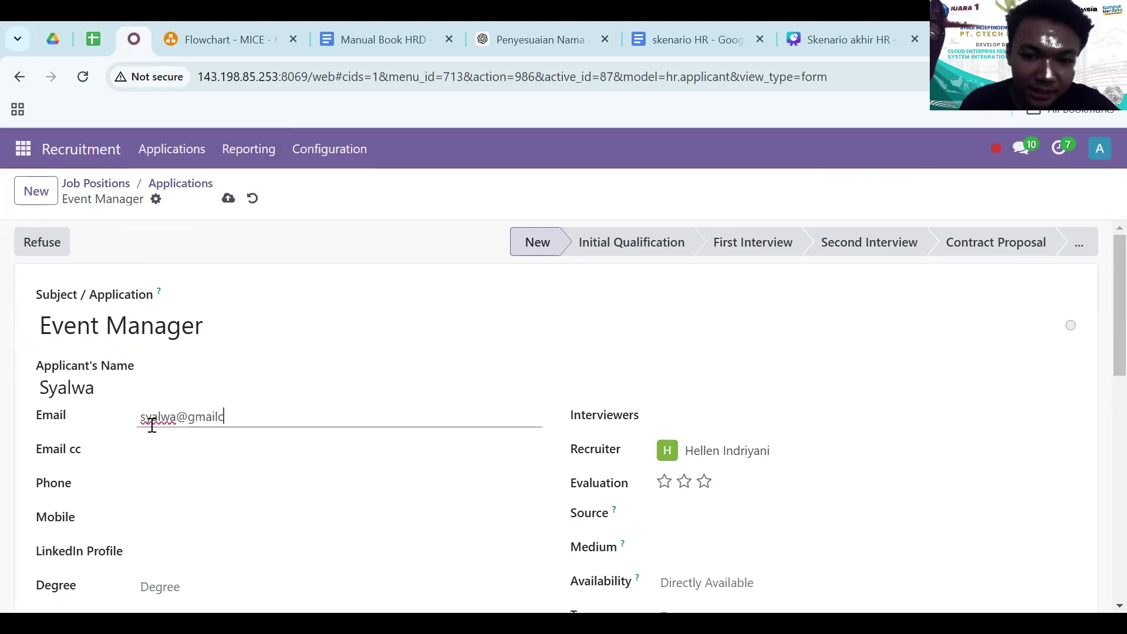
pyautogui.press('Tab')
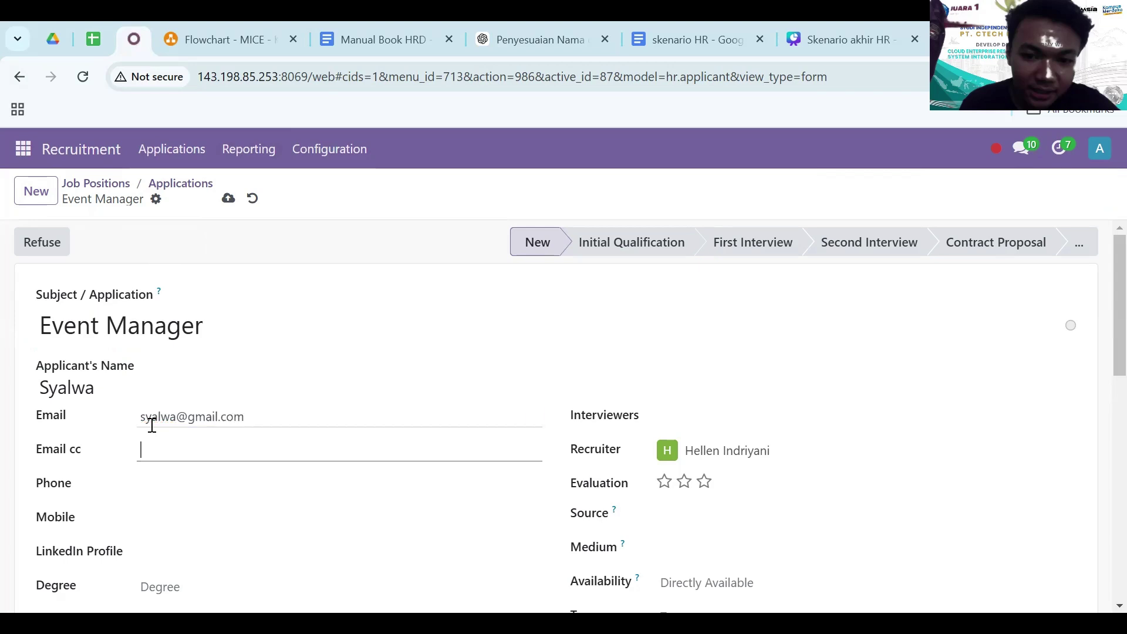
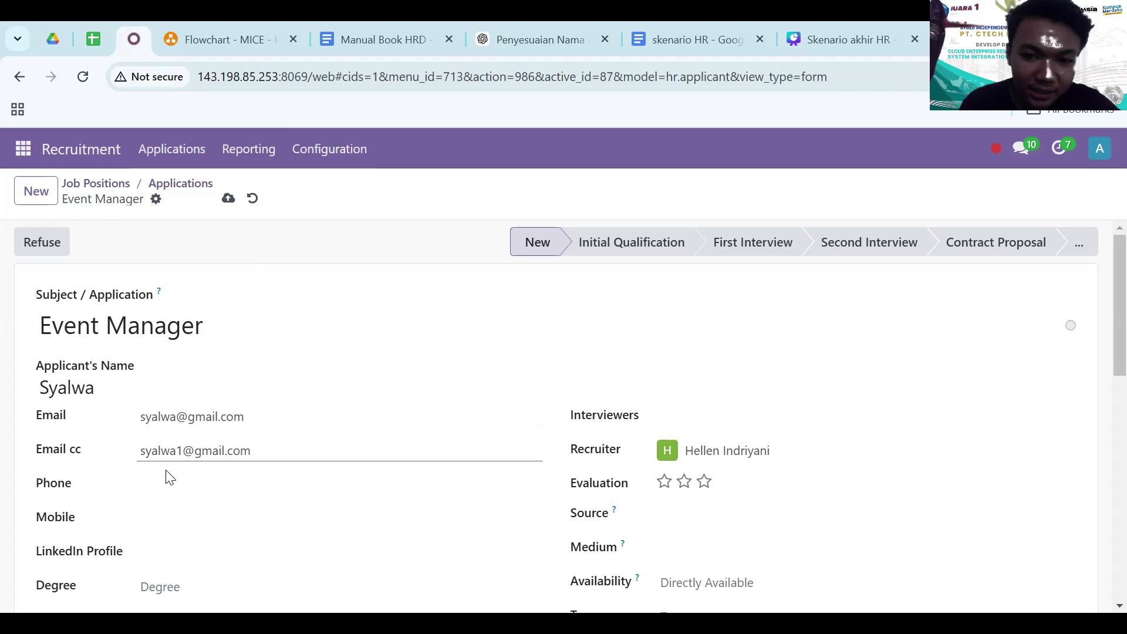
pyautogui.click(166, 488)
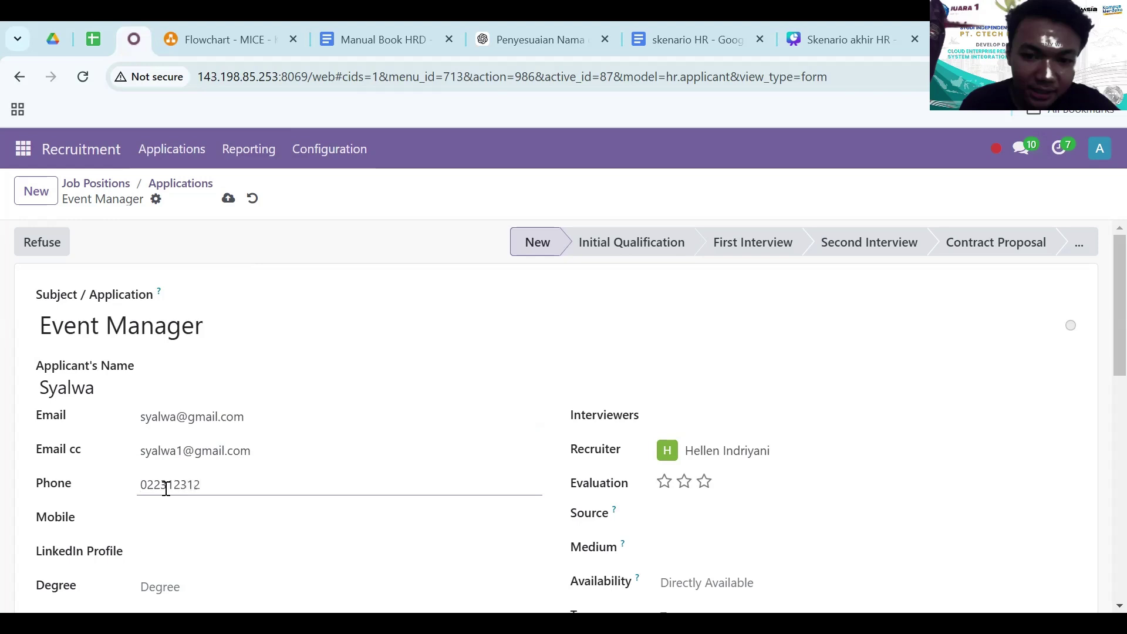
pyautogui.click(173, 522)
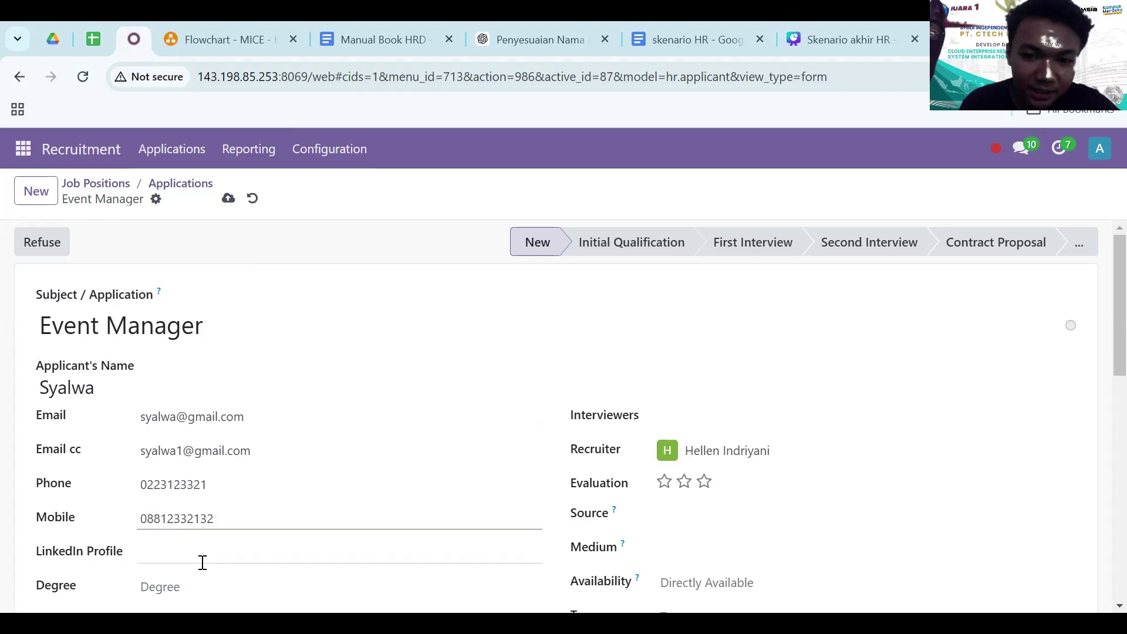
pyautogui.click(202, 562)
pyautogui.write('-')
pyautogui.scroll(-2, 202, 562)
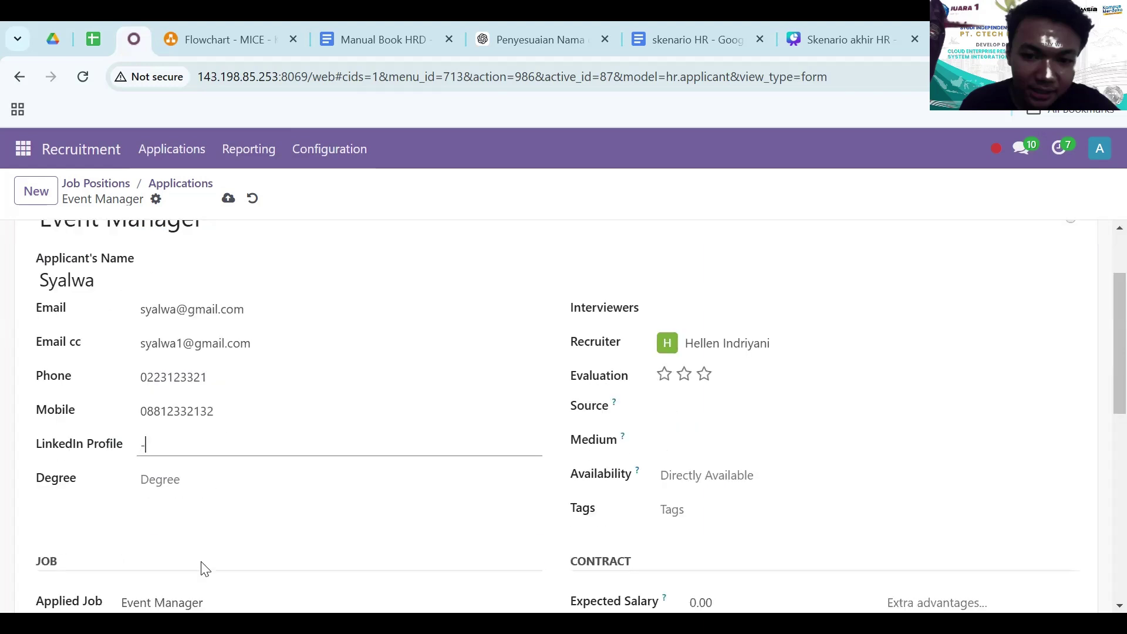
# - Set degree to Bachelor Degree, add the recruiter as interviewer, and choose Search engine as source
pyautogui.click(214, 475)
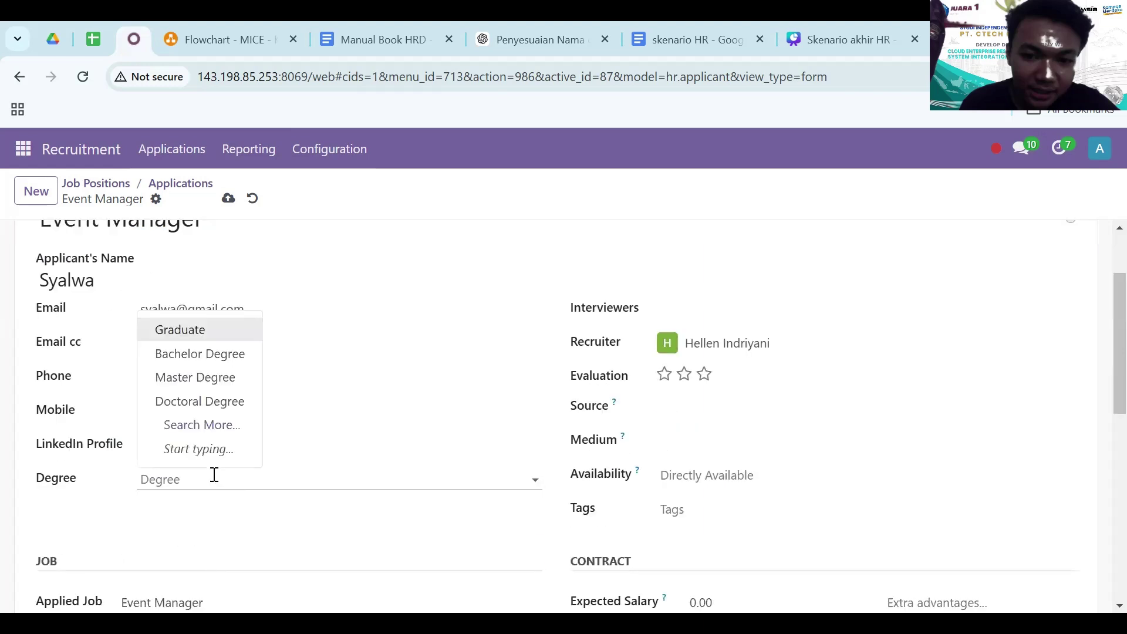
pyautogui.click(210, 364)
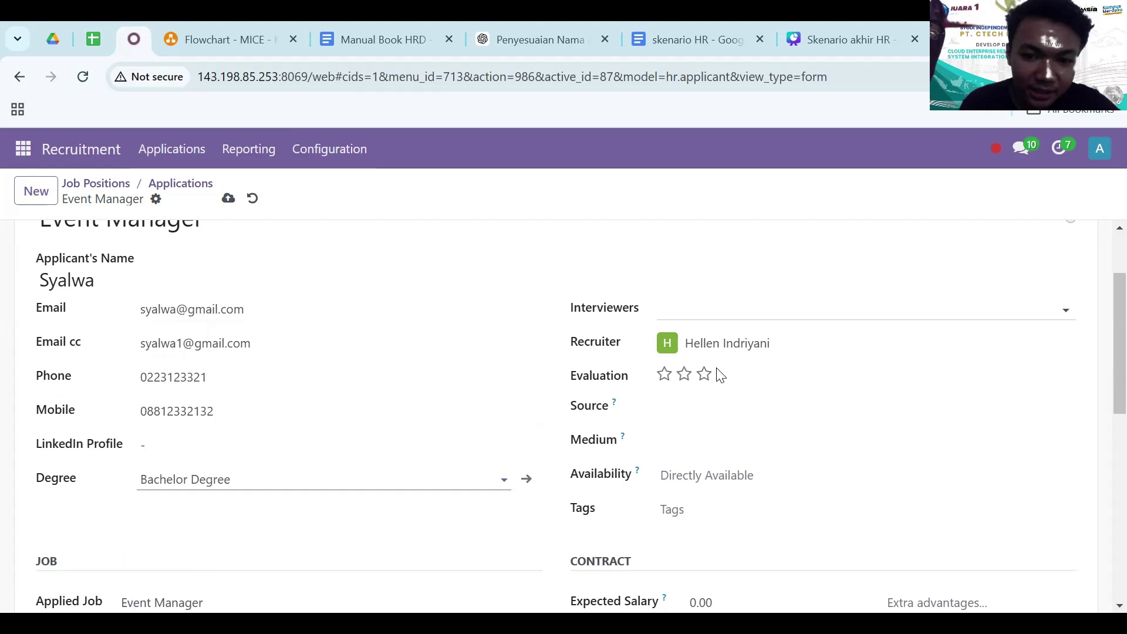
pyautogui.click(692, 315)
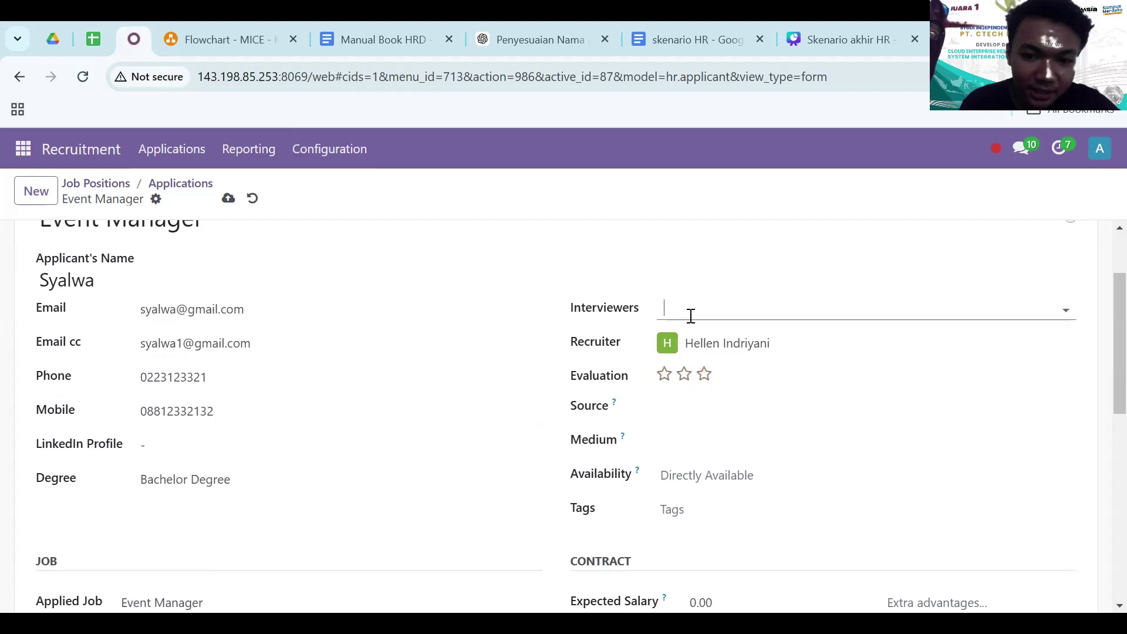
pyautogui.write('hellen')
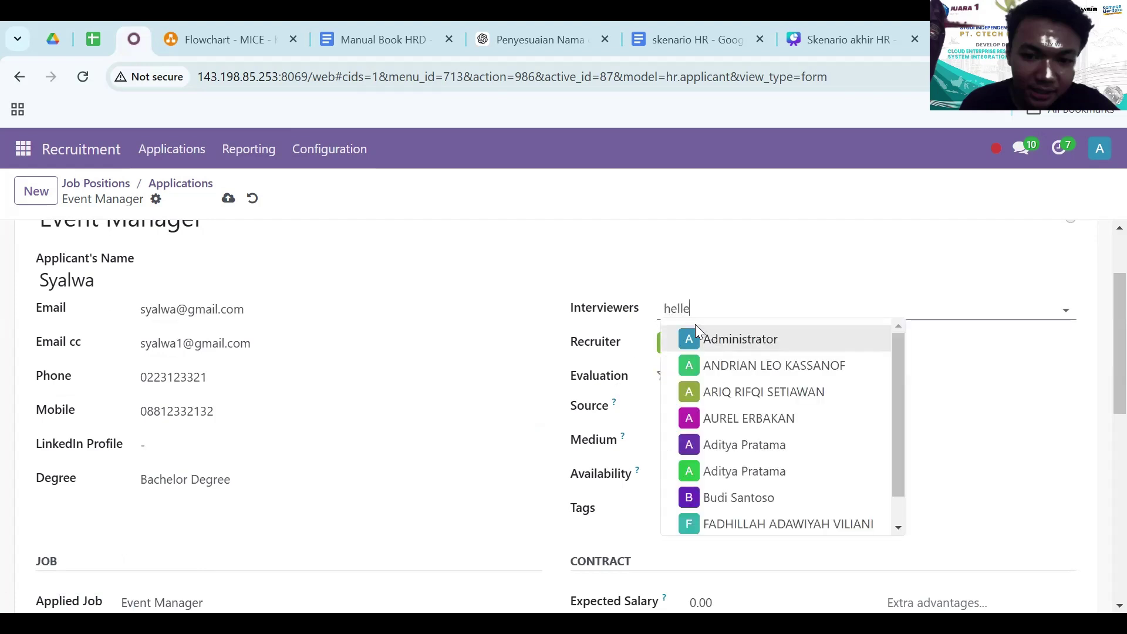
pyautogui.click(742, 345)
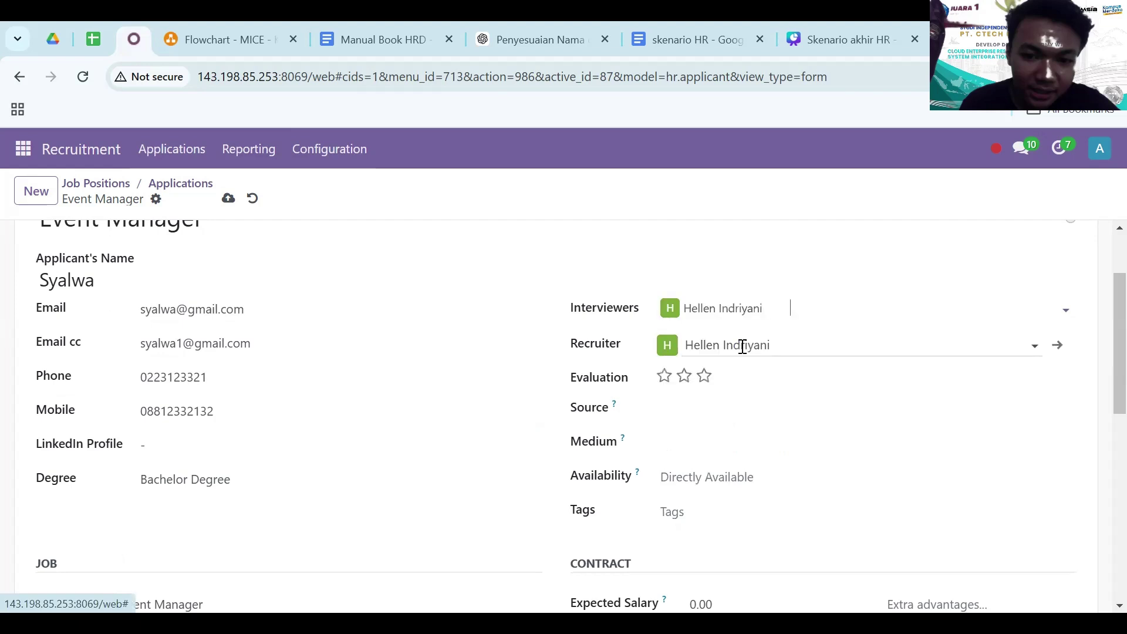
pyautogui.click(727, 406)
pyautogui.click(741, 197)
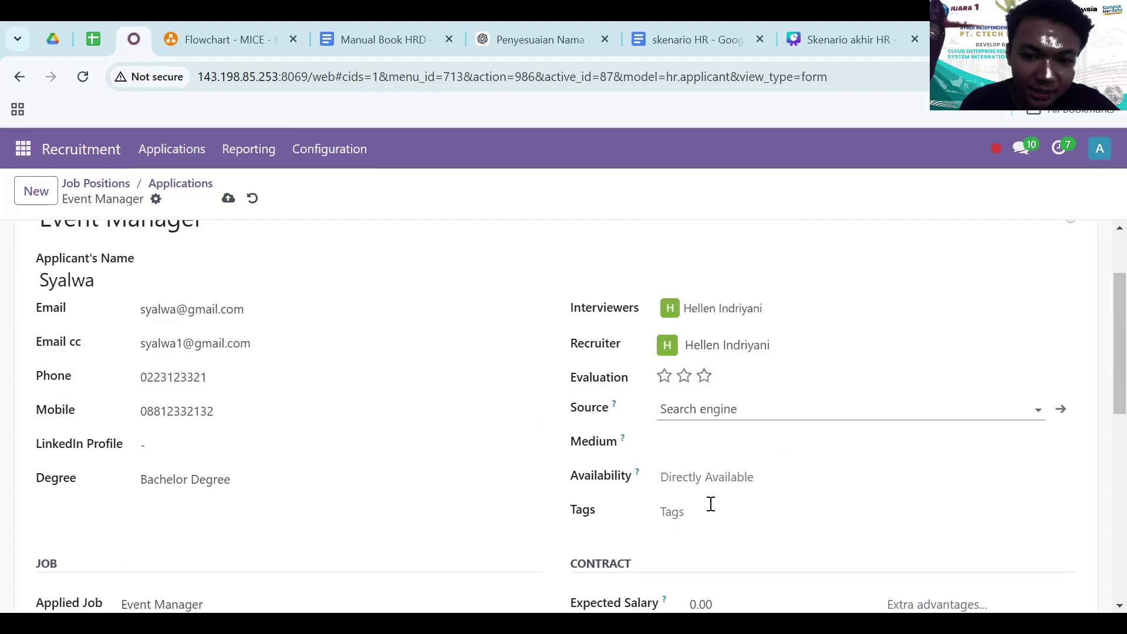
pyautogui.scroll(-1, 423, 488)
pyautogui.scroll(3, 223, 399)
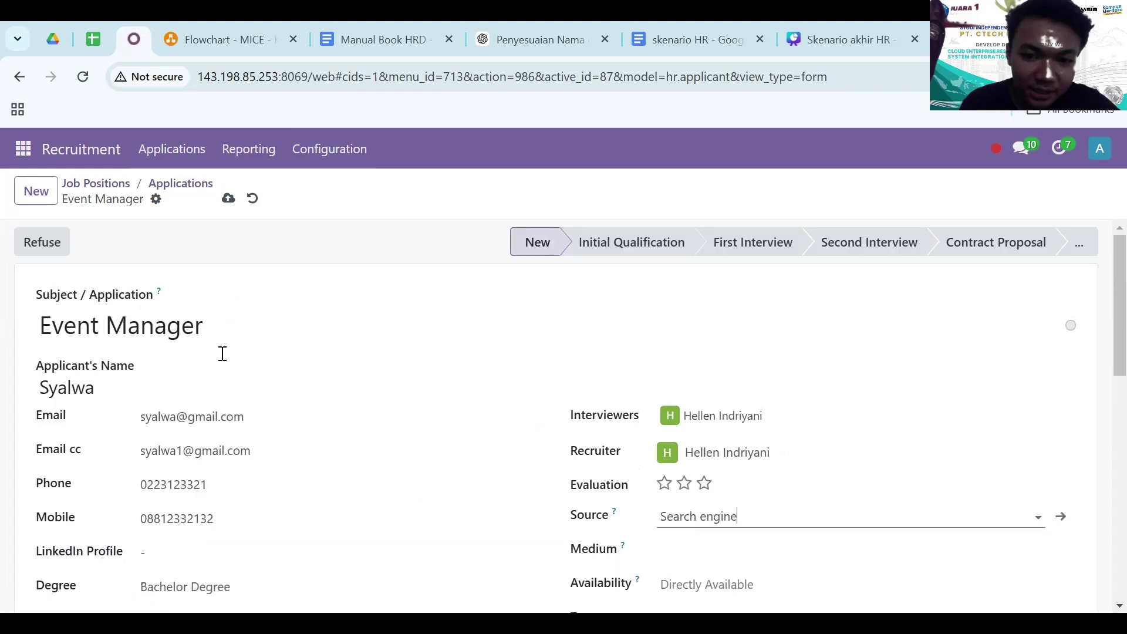
# - Save the new Event Manager applicant record
pyautogui.click(229, 198)
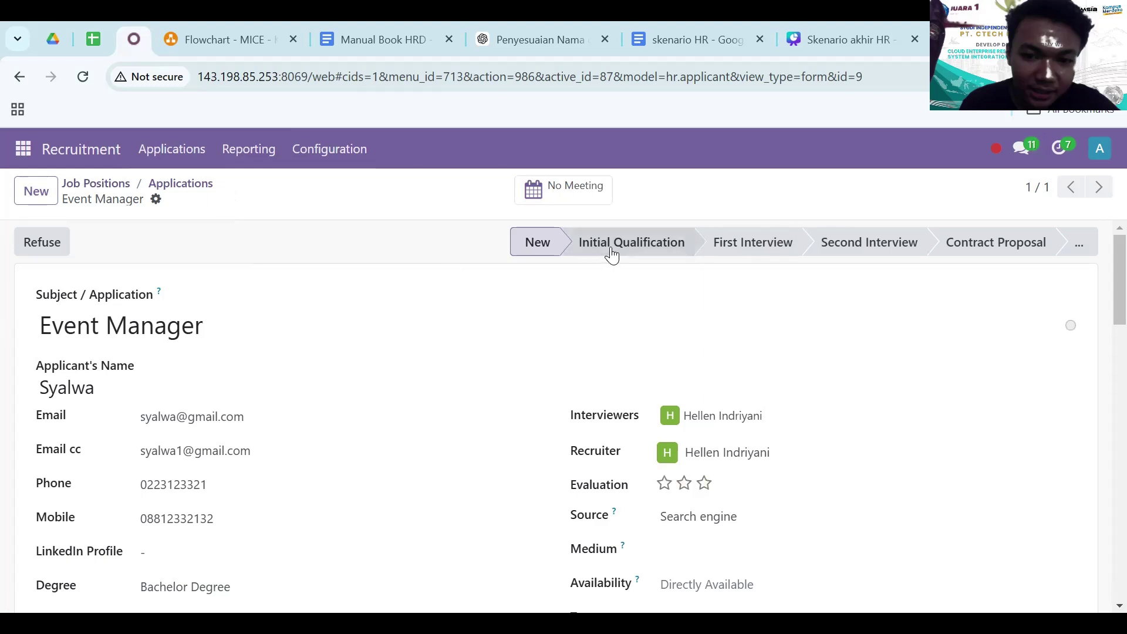
pyautogui.scroll(-10, 267, 504)
pyautogui.scroll(1, 267, 503)
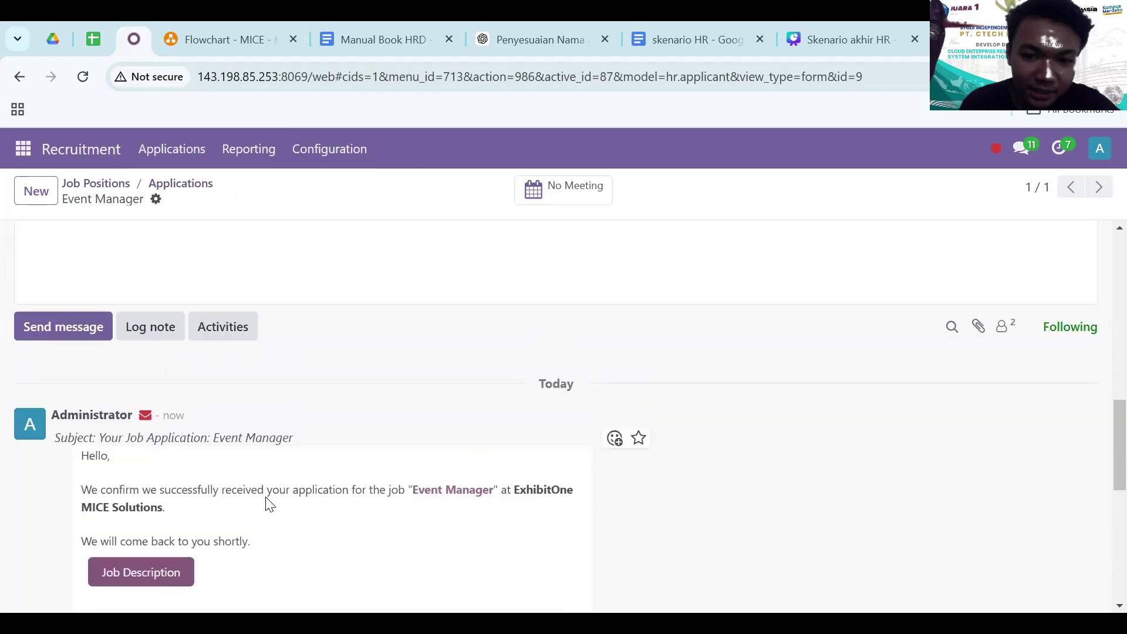
pyautogui.scroll(-3, 267, 503)
pyautogui.scroll(10, 267, 499)
pyautogui.scroll(3, 267, 498)
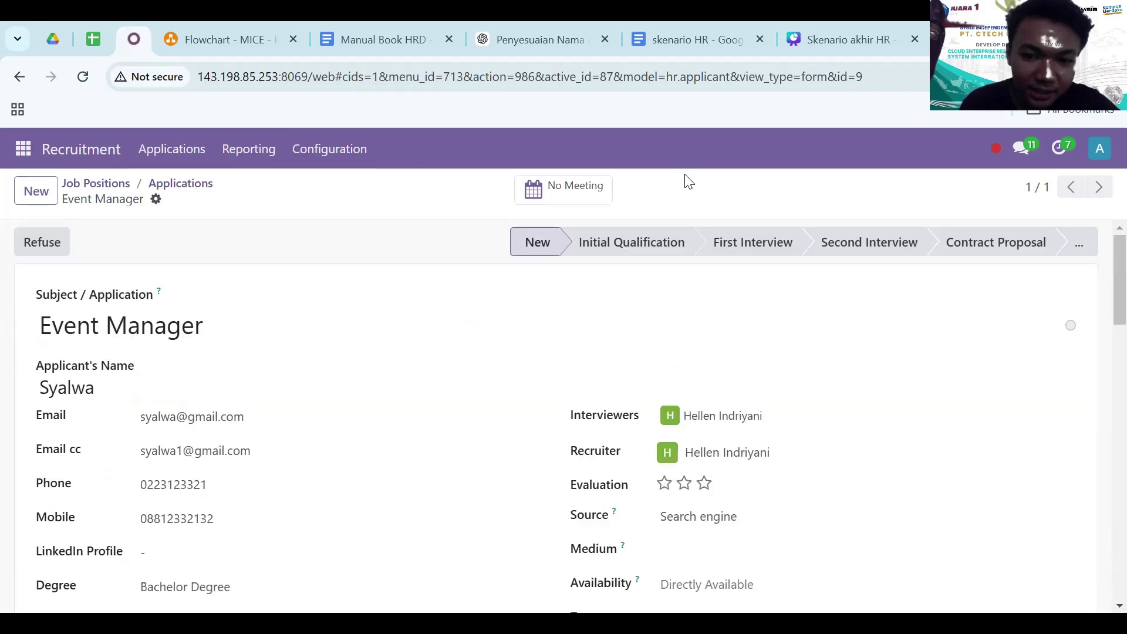
# - Move this applicant and the other applicant's card into Initial Qualification
pyautogui.click(638, 241)
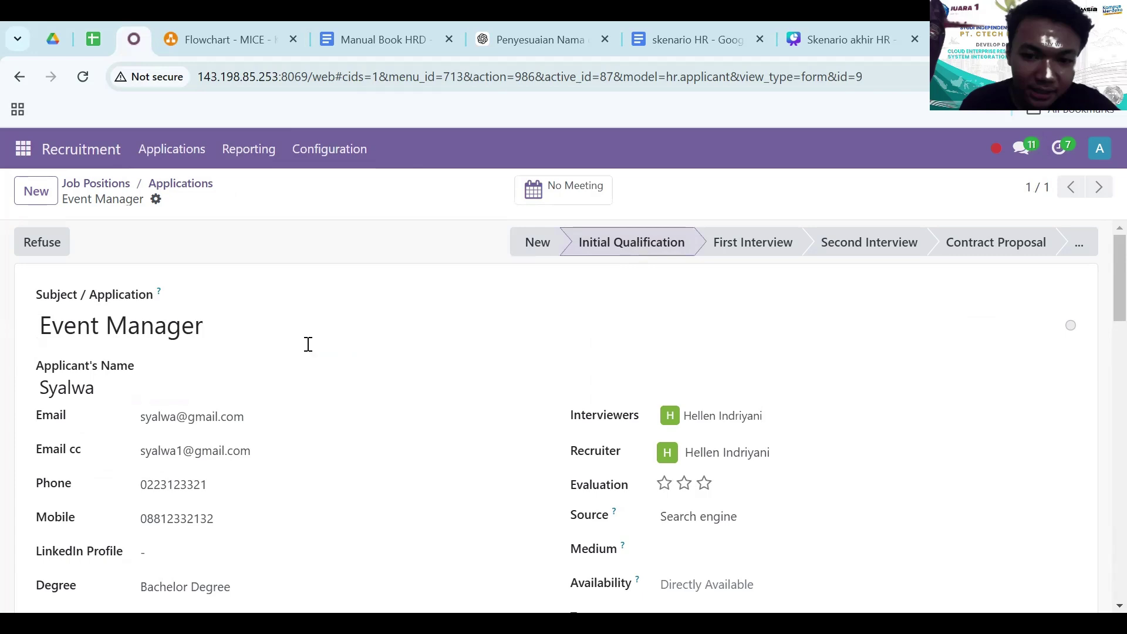
pyautogui.scroll(-10, 262, 365)
pyautogui.scroll(-2, 261, 364)
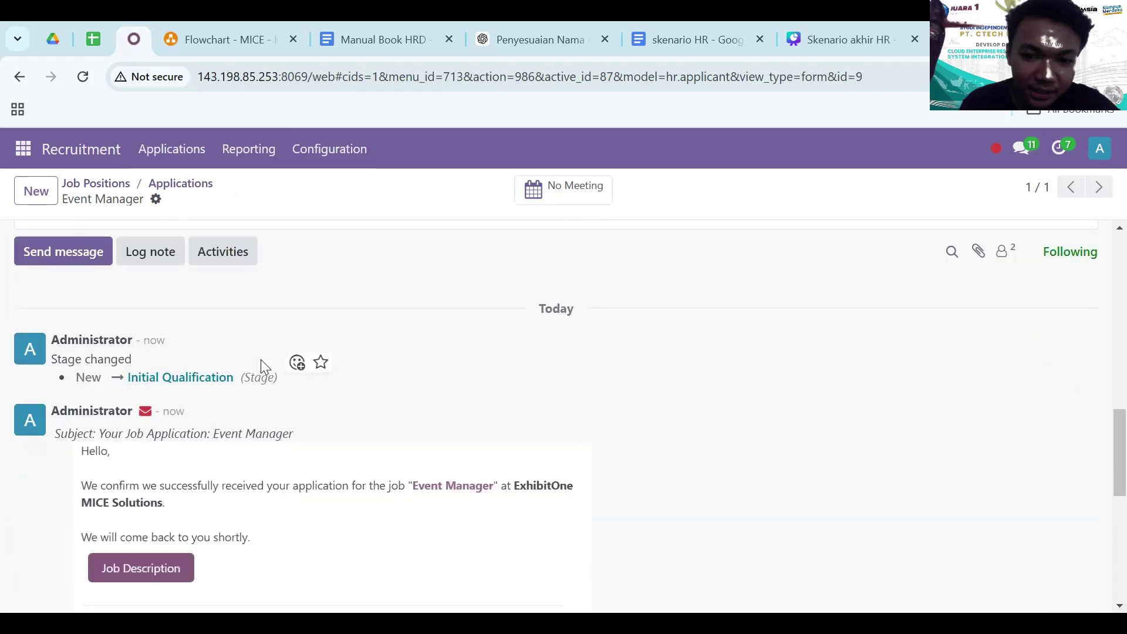
pyautogui.scroll(12, 259, 364)
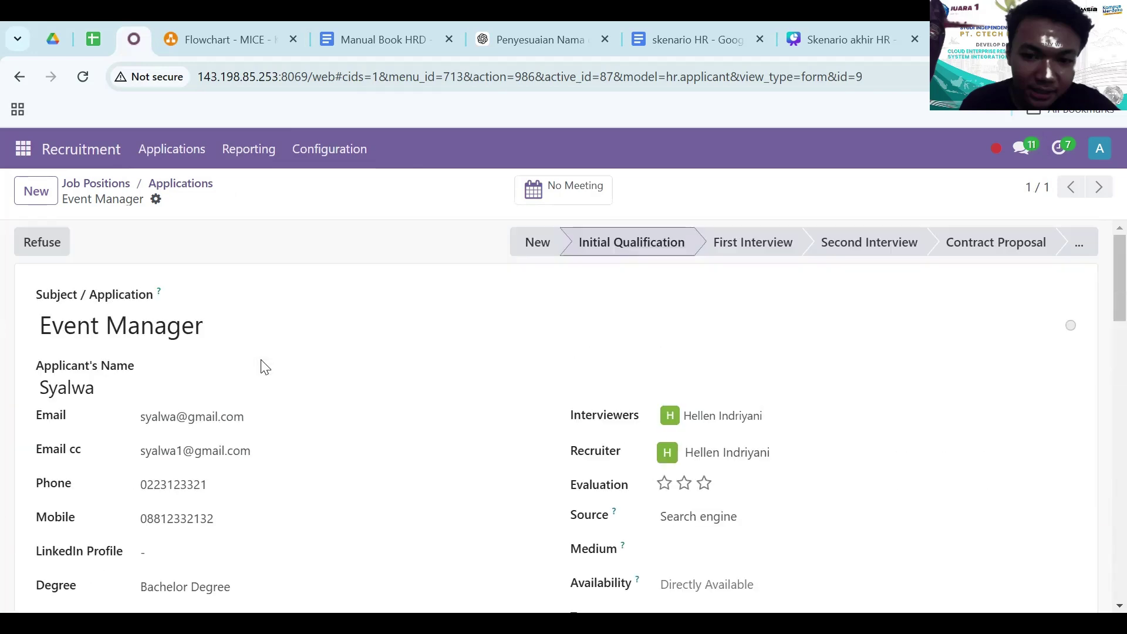
pyautogui.click(179, 184)
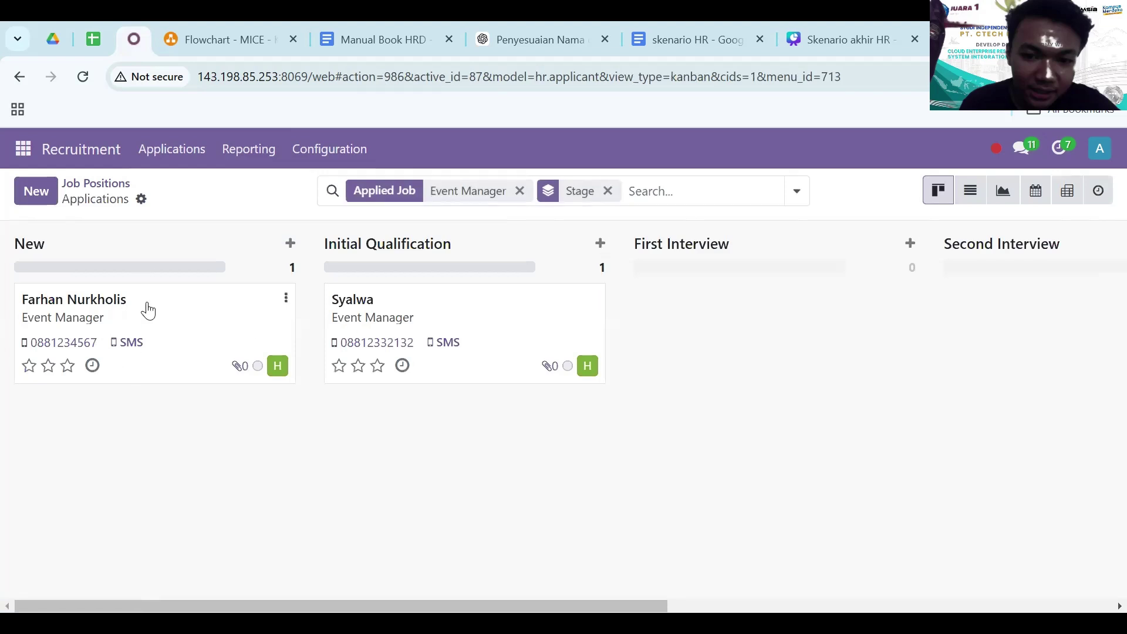
pyautogui.moveTo(146, 310); pyautogui.dragTo(422, 424)
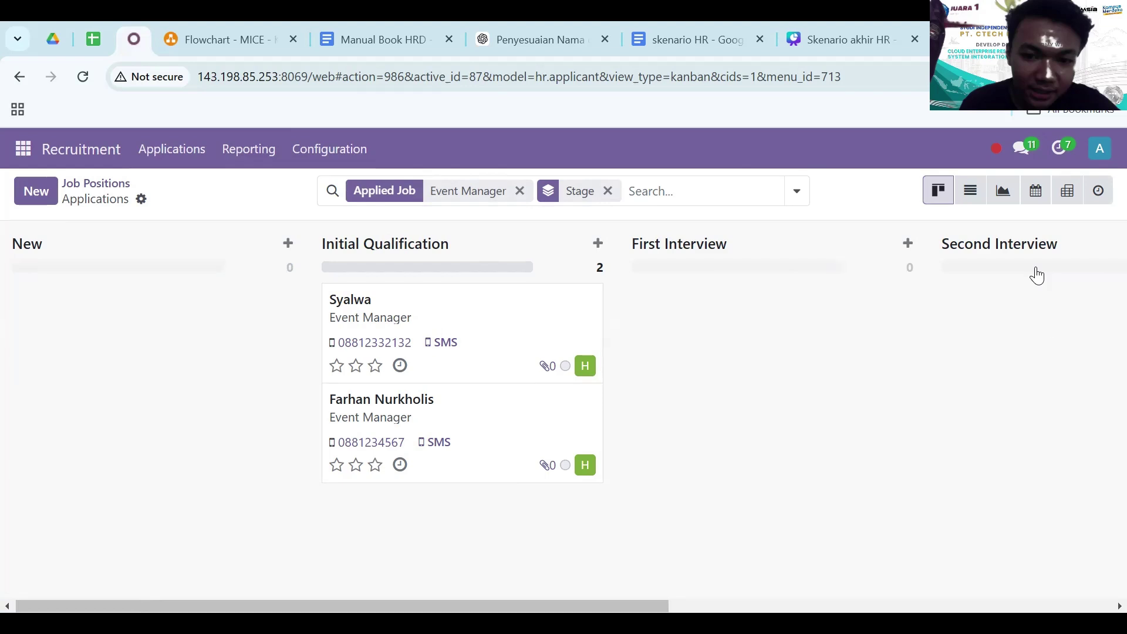
# - Log out of the administrator account and sign in with the recruiter's saved login and password
pyautogui.click(1054, 332)
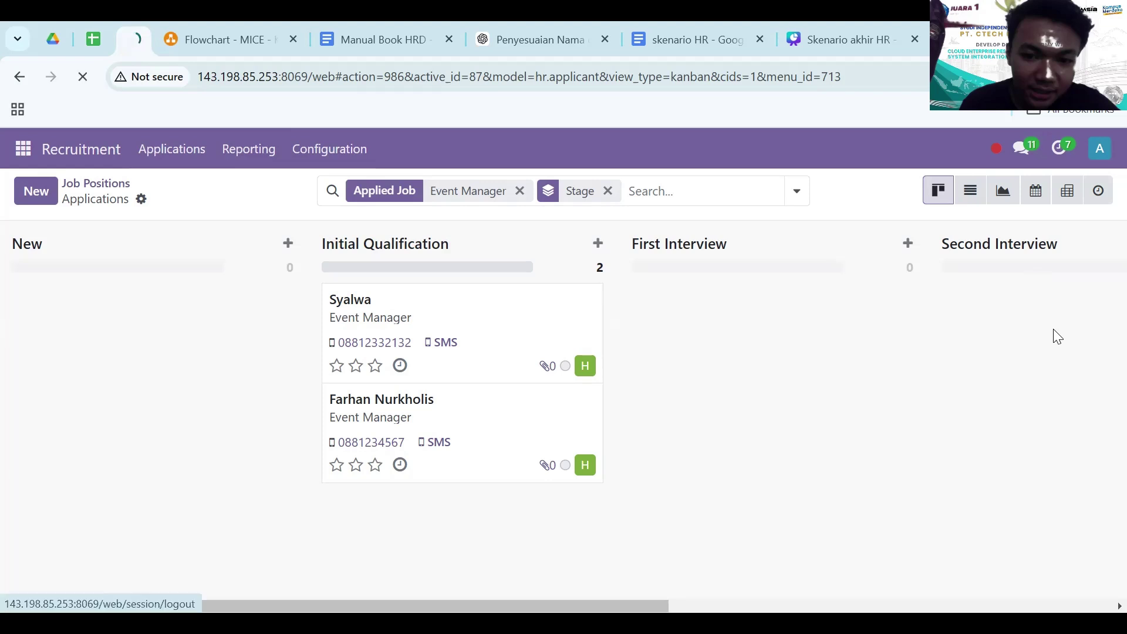
pyautogui.write('Hellen')
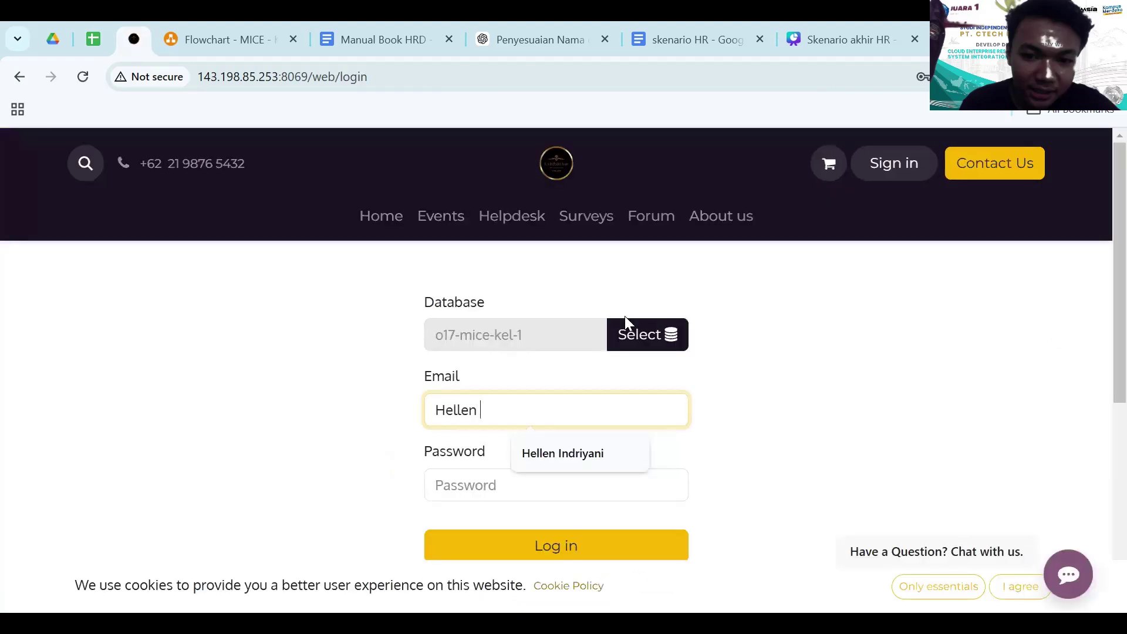
pyautogui.press('Down')
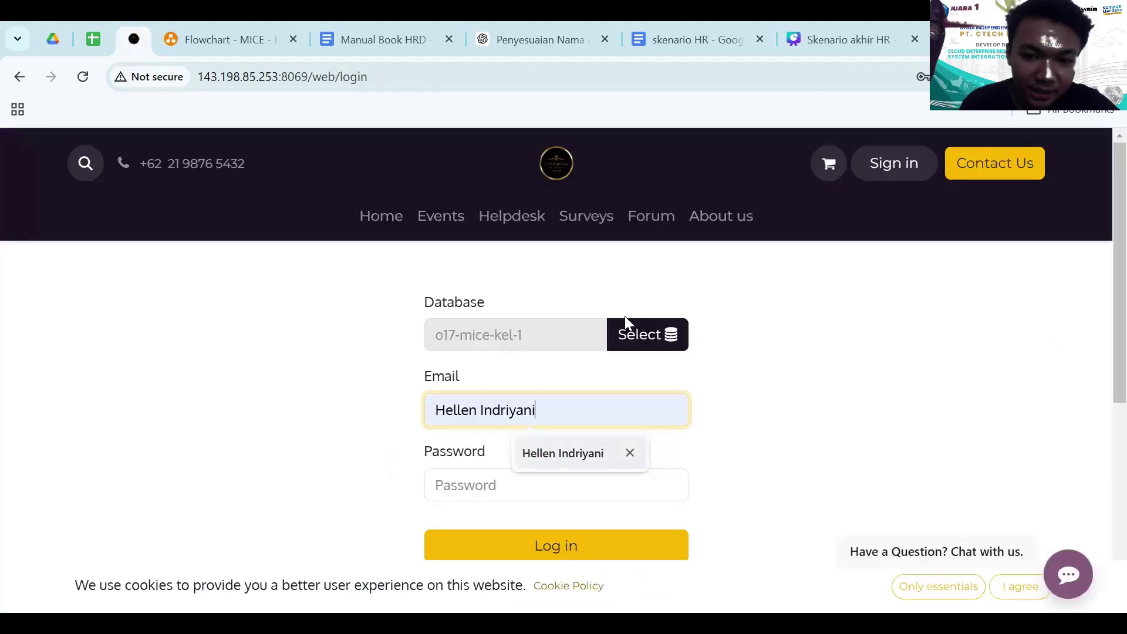
pyautogui.press('Tab')
pyautogui.write('•')
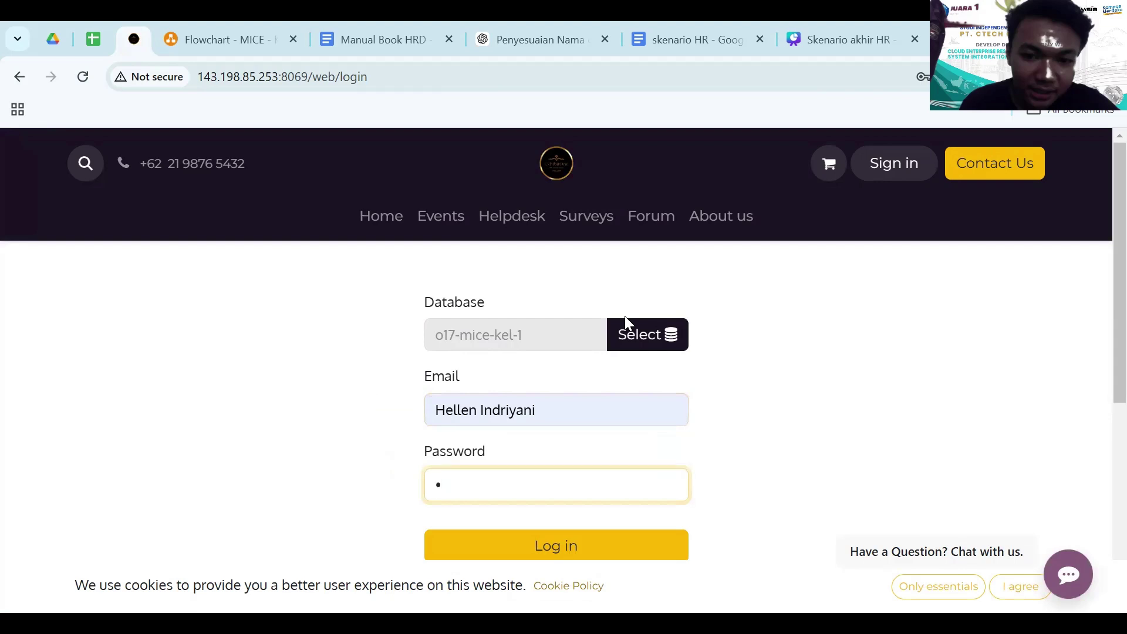
pyautogui.press('Return')
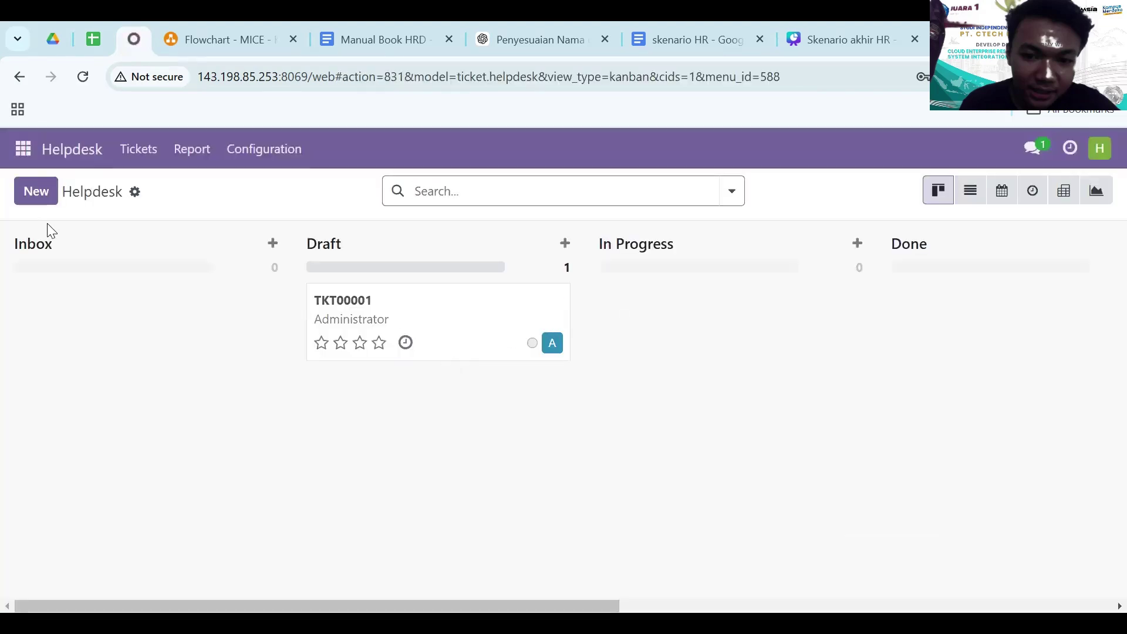
# - Open Employees job positions, filter to Operasional, and show the Event Manager applications
pyautogui.click(23, 151)
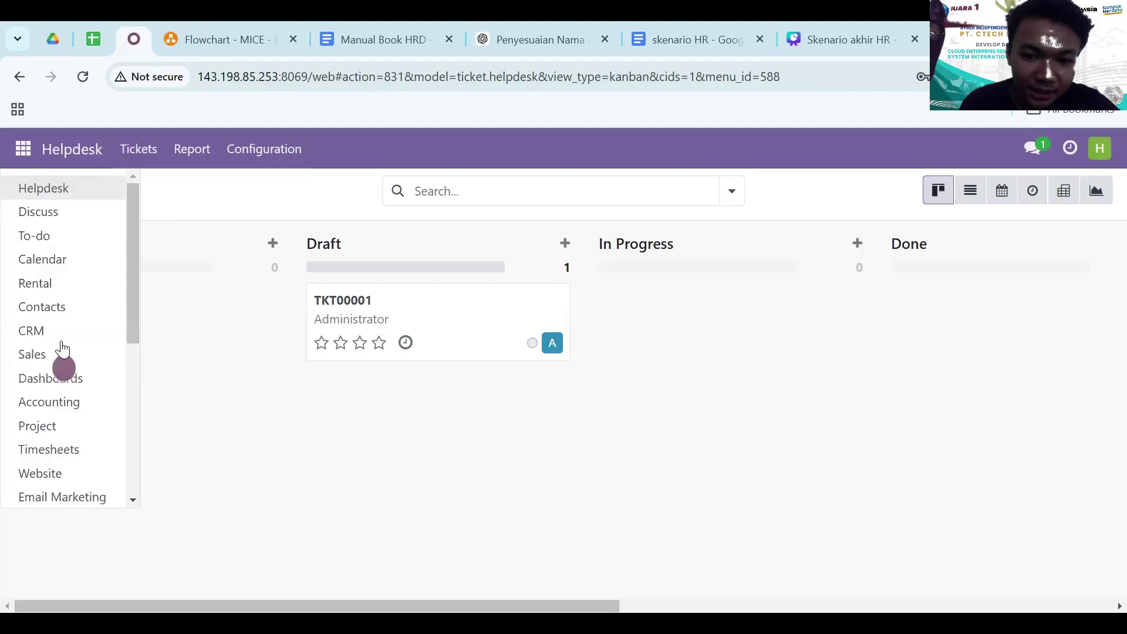
pyautogui.scroll(-5, 63, 360)
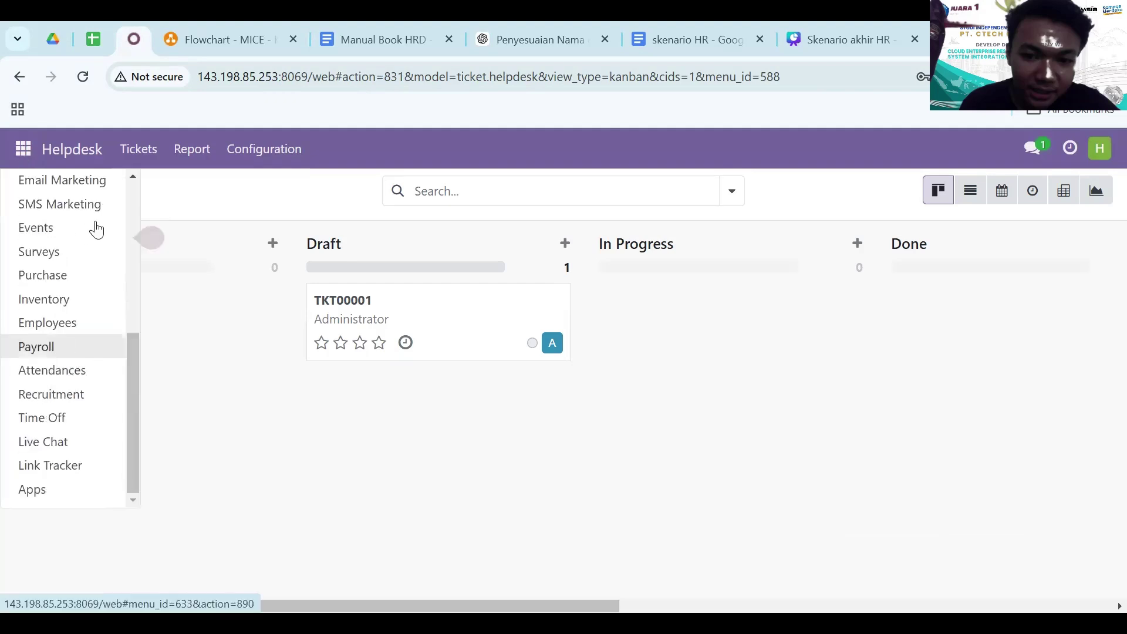
pyautogui.click(66, 325)
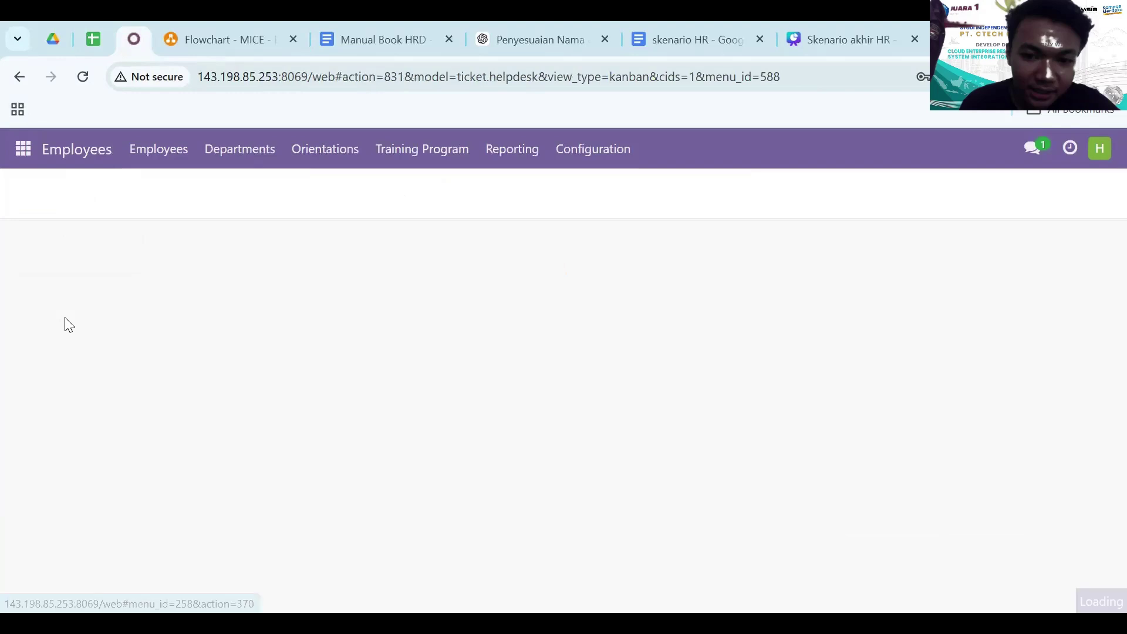
pyautogui.click(565, 162)
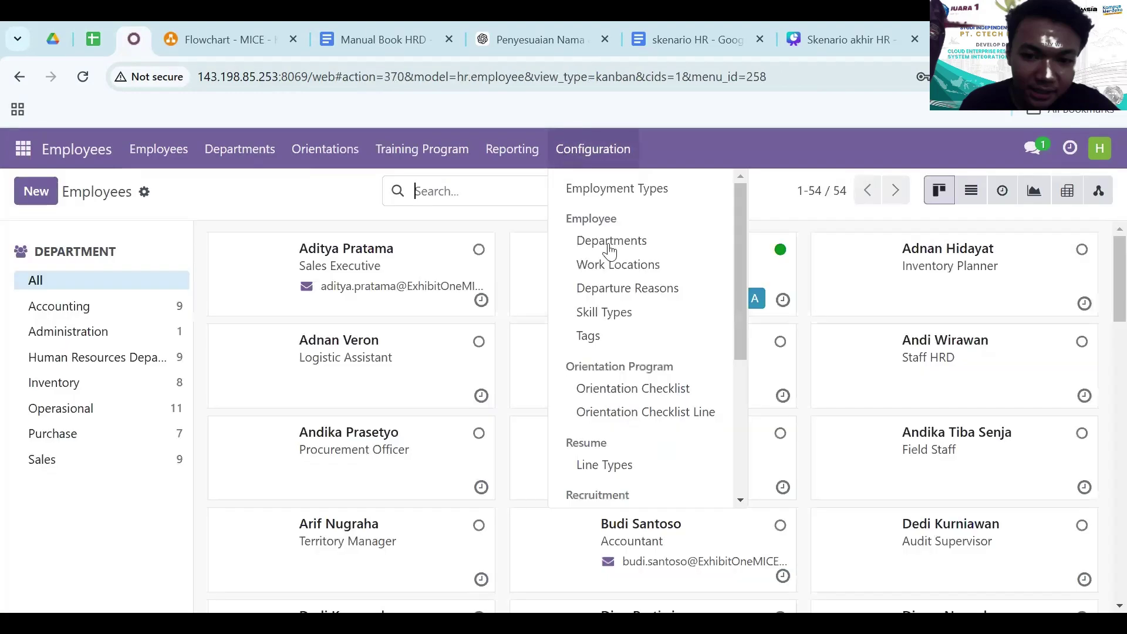
pyautogui.scroll(-3, 652, 352)
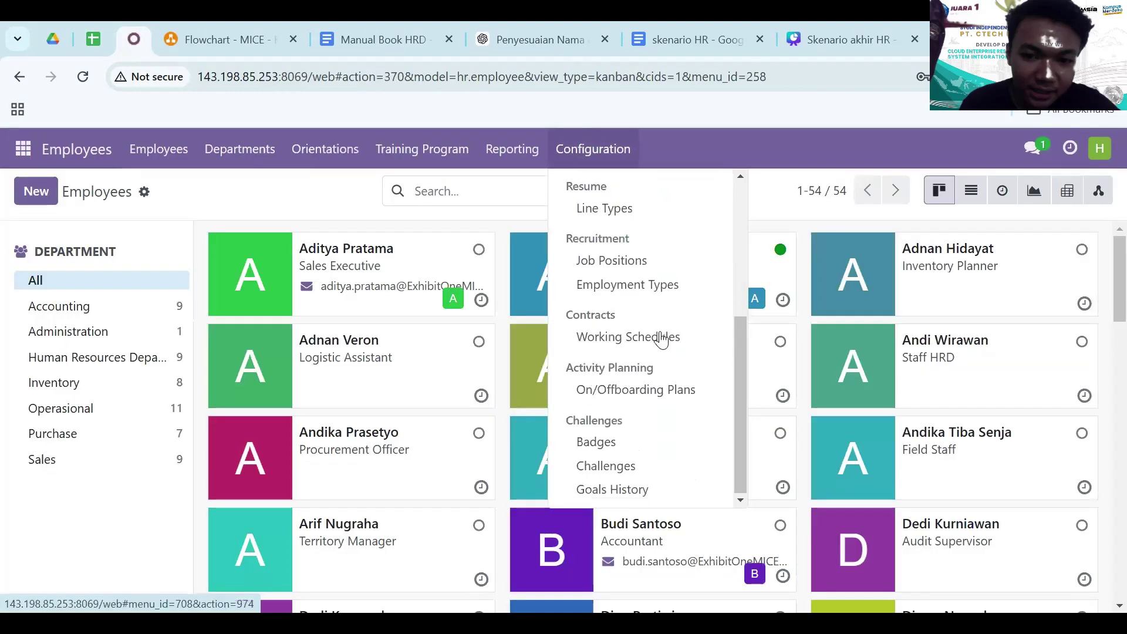
pyautogui.click(662, 260)
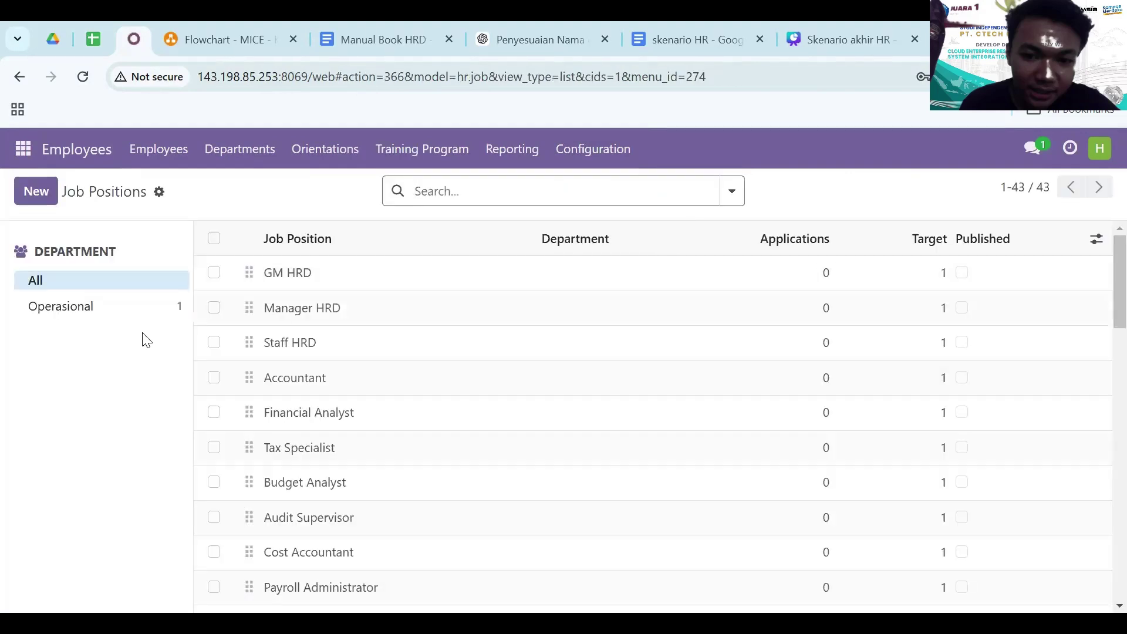
pyautogui.click(77, 312)
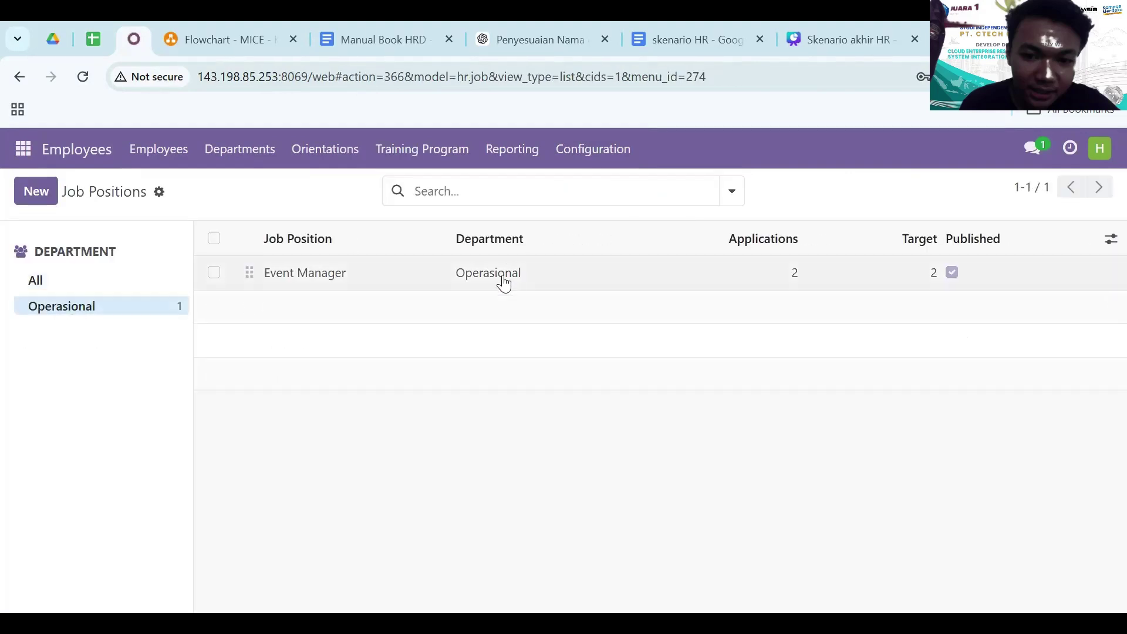
pyautogui.click(795, 276)
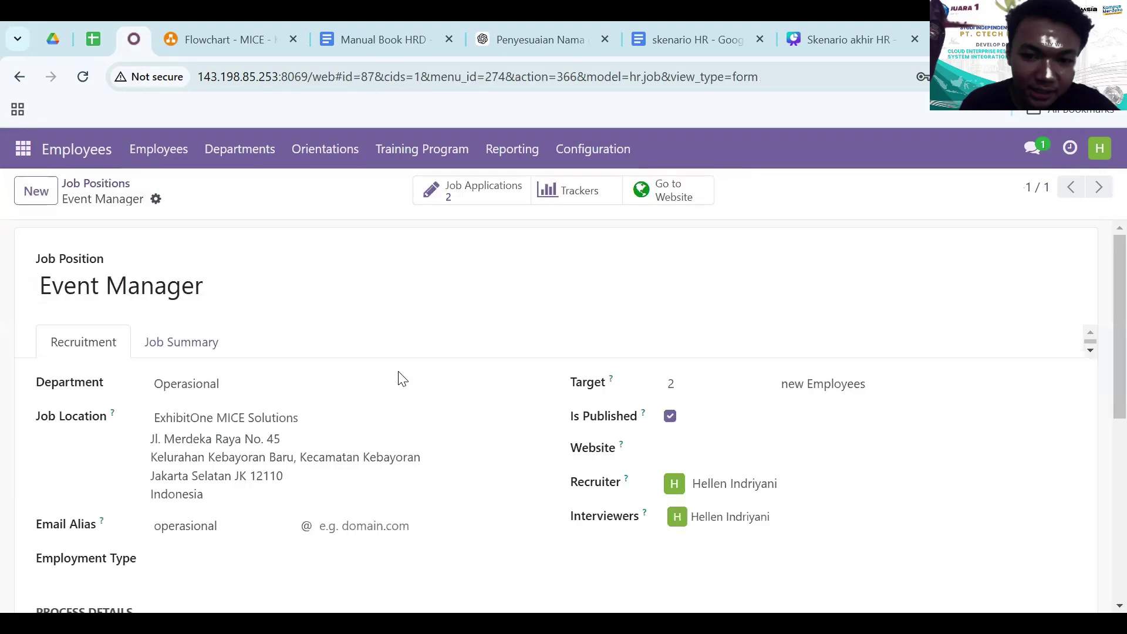
pyautogui.scroll(-6, 326, 439)
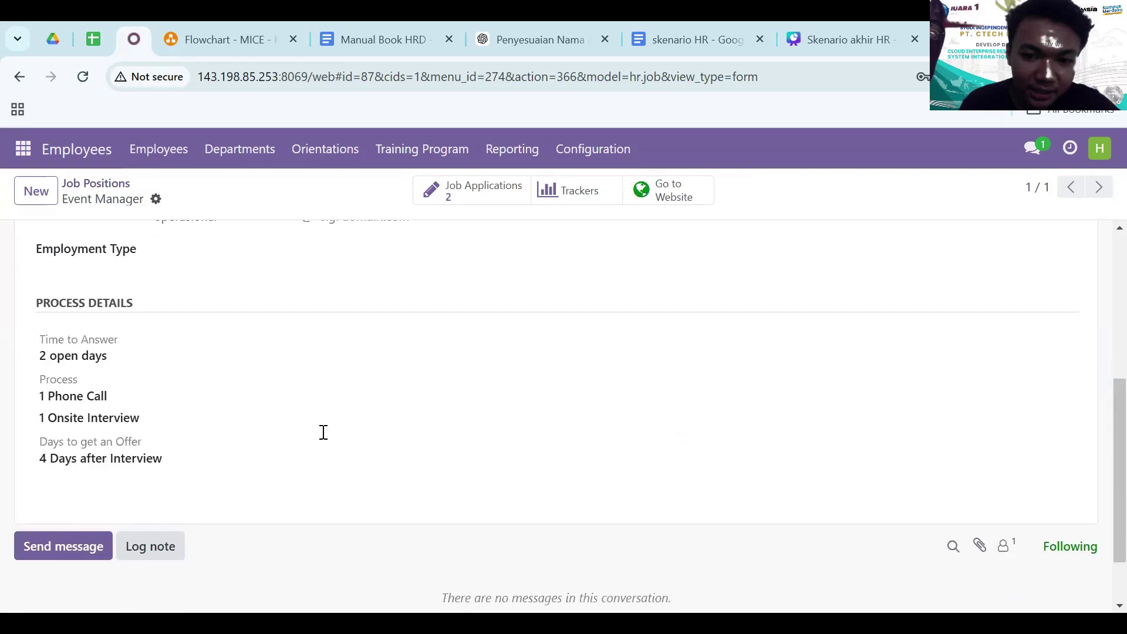
pyautogui.scroll(6, 326, 439)
pyautogui.scroll(1, 326, 439)
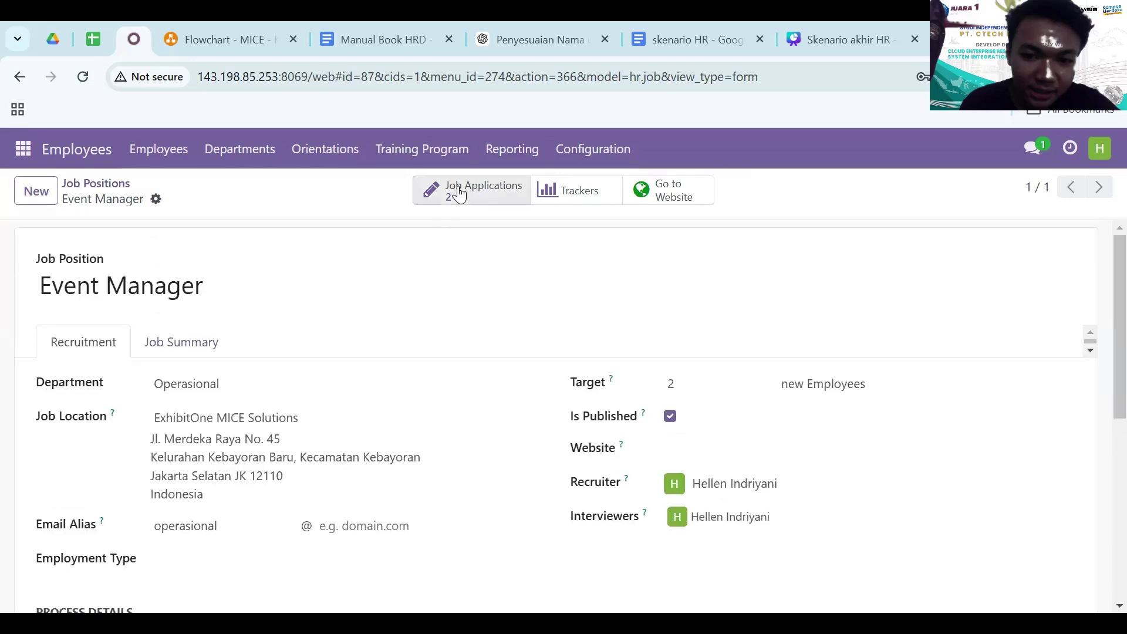
pyautogui.click(462, 193)
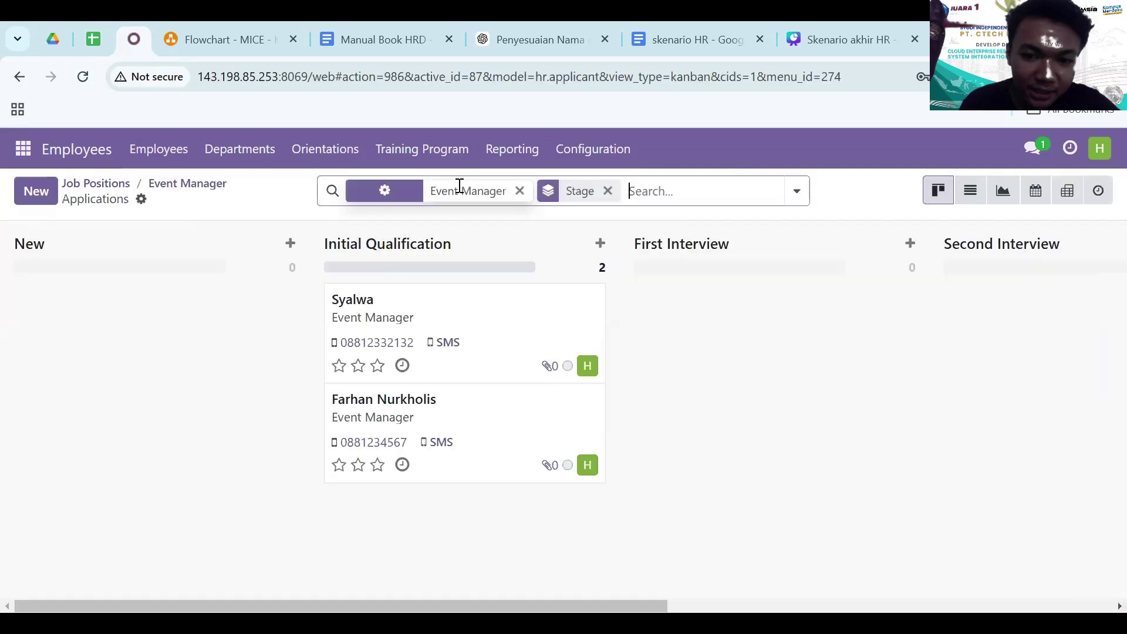
# - Schedule the first applicant's Event Manager meeting on Tuesday 17 December, 08:00–09:00
pyautogui.click(442, 315)
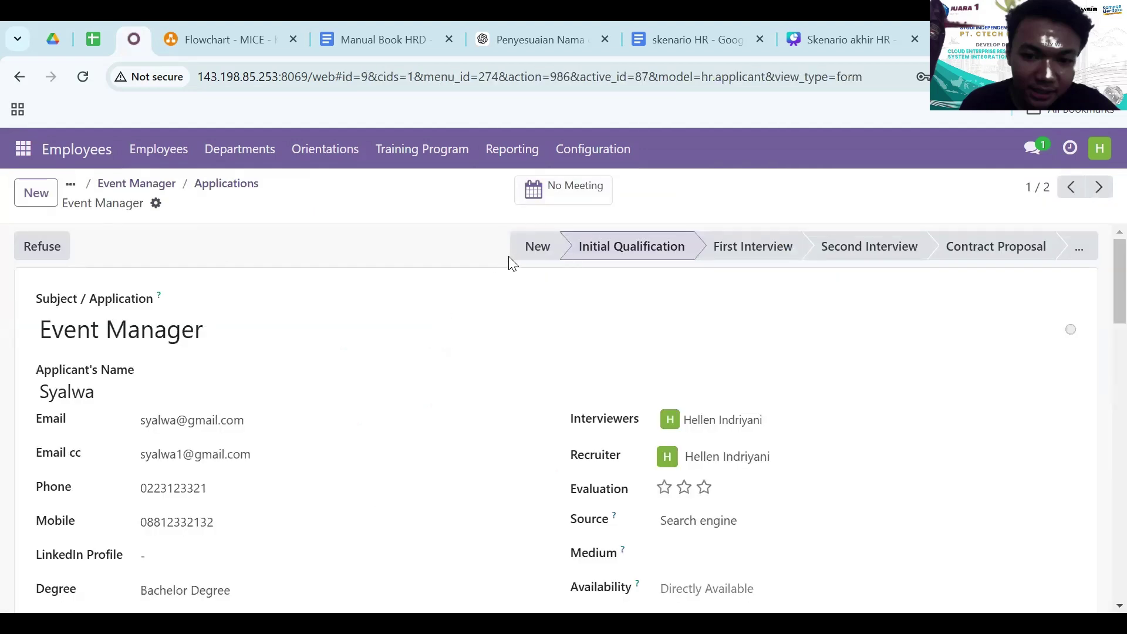
pyautogui.click(558, 197)
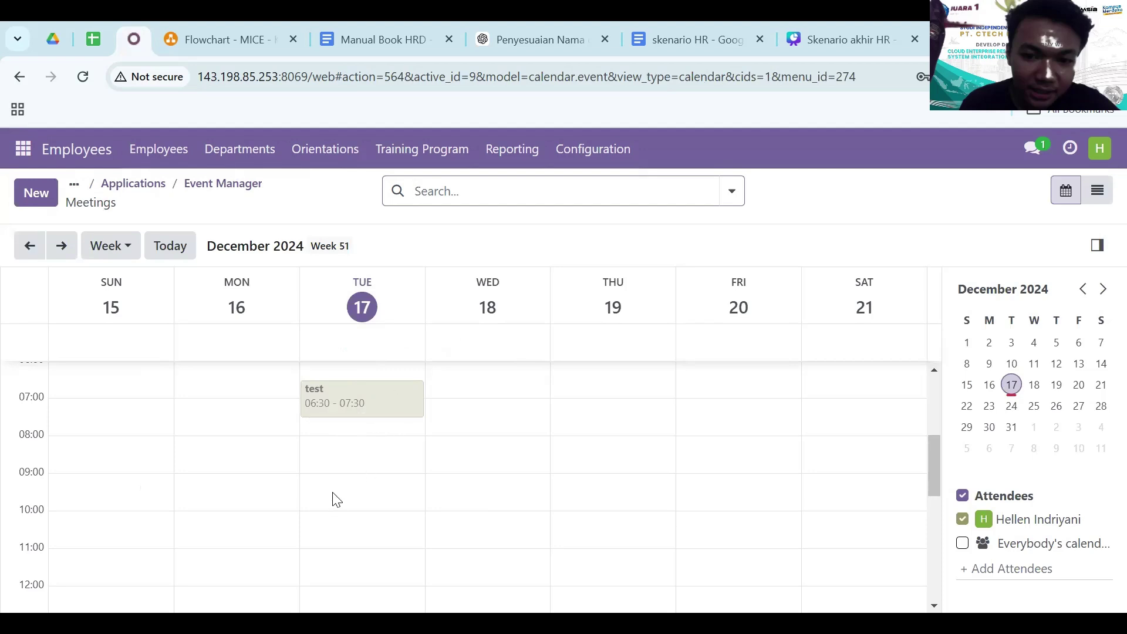
pyautogui.scroll(2, 336, 499)
pyautogui.scroll(-3, 336, 499)
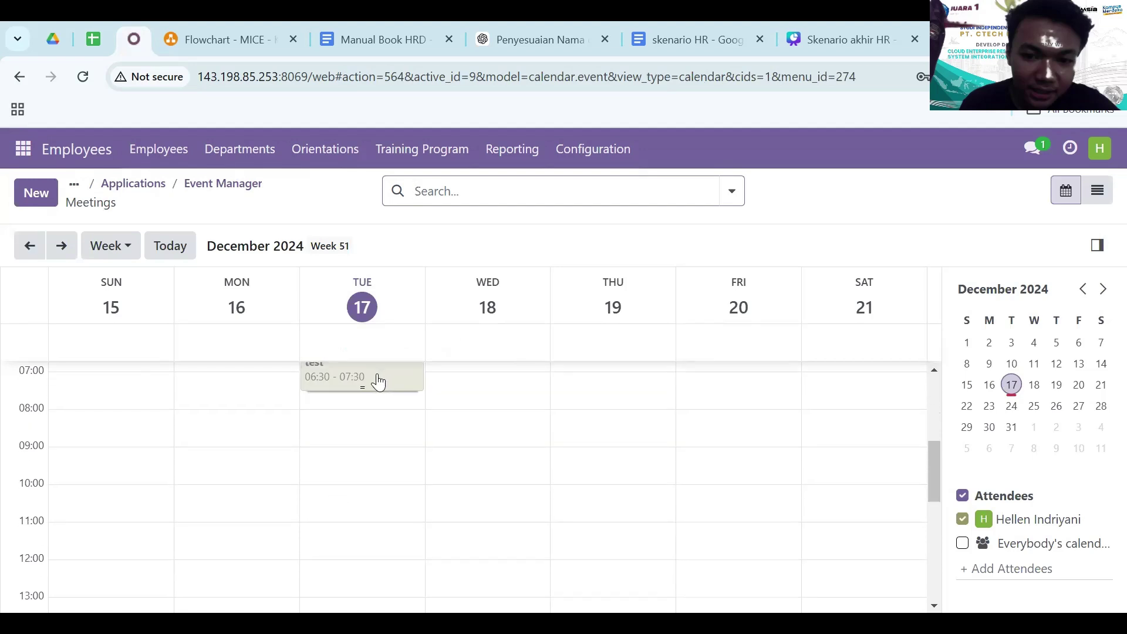
pyautogui.click(354, 423)
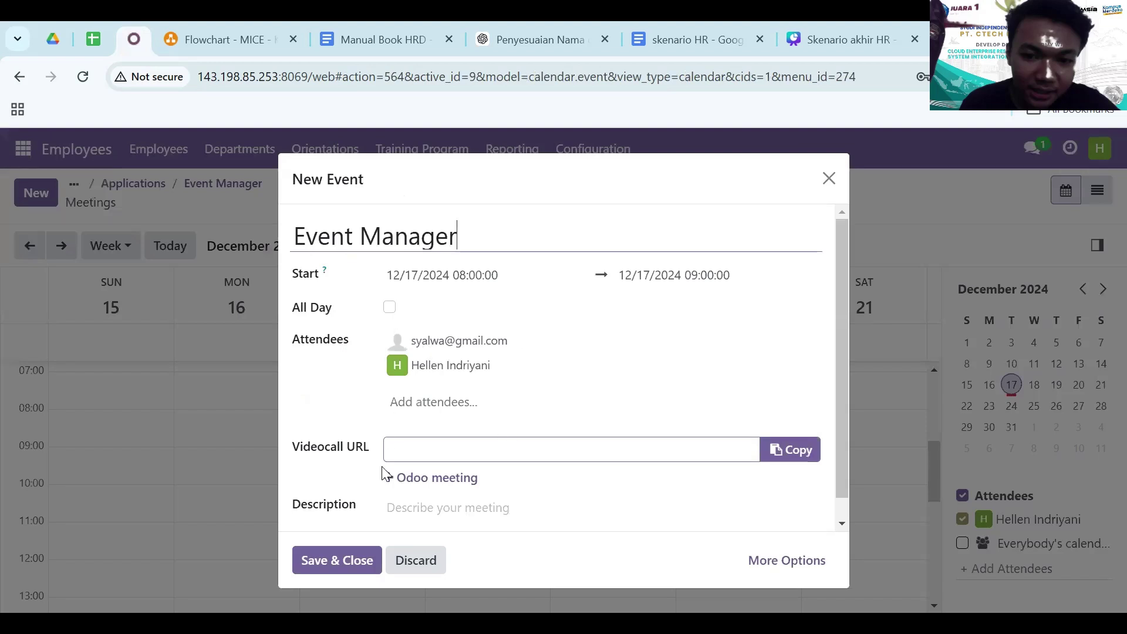
pyautogui.click(358, 568)
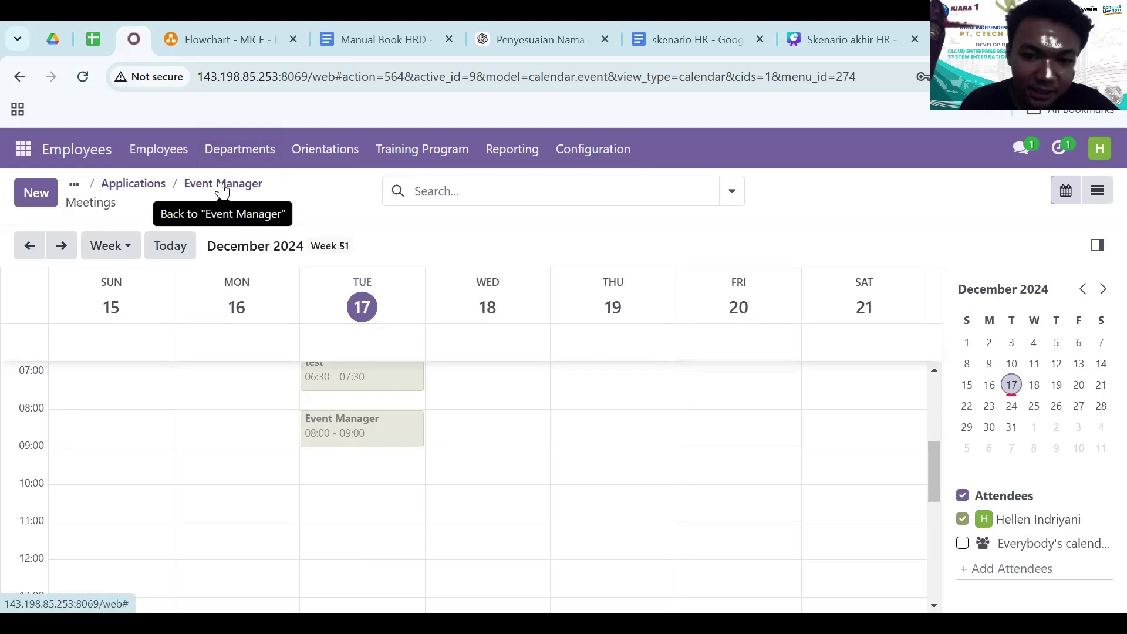
pyautogui.click(151, 194)
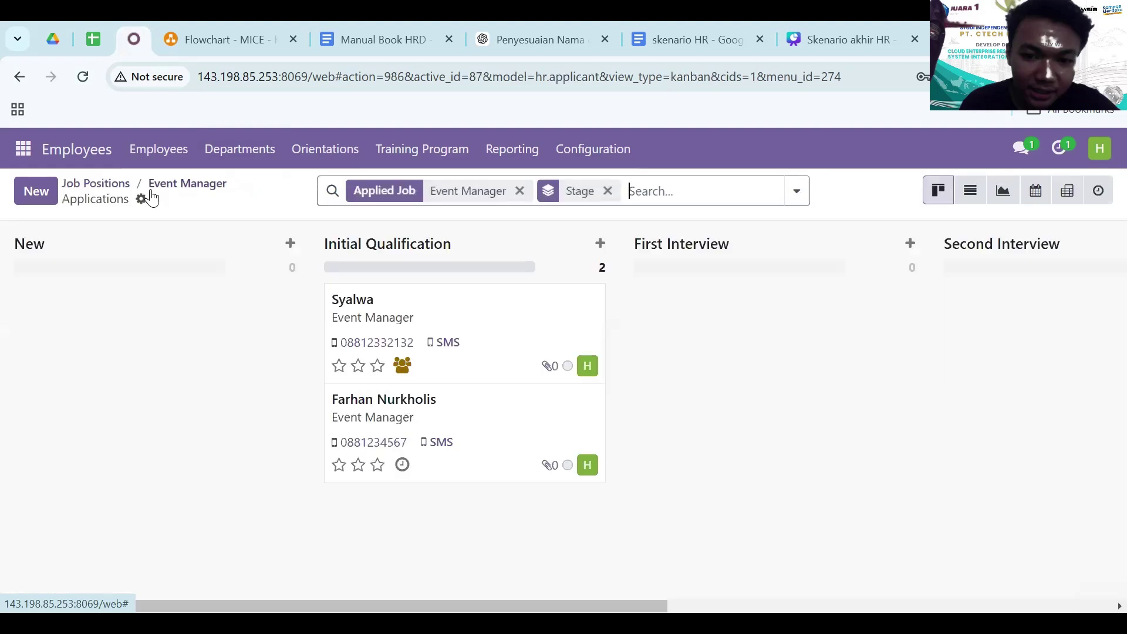
# - Move the first applicant into the First Interview stage
pyautogui.click(428, 322)
pyautogui.click(770, 258)
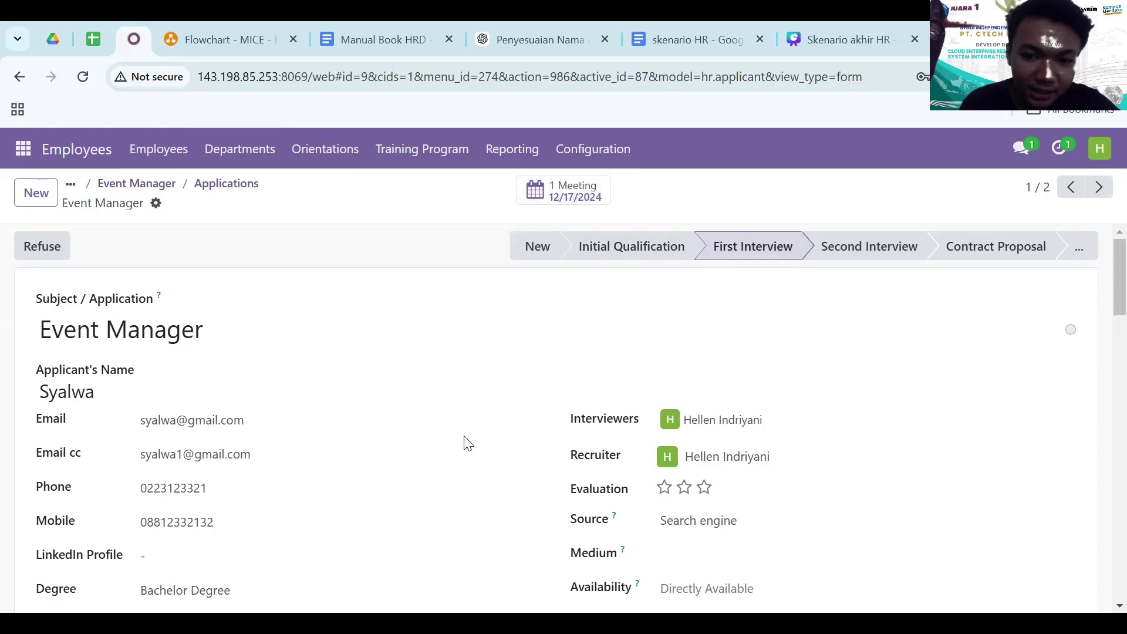
pyautogui.scroll(-7, 463, 443)
pyautogui.scroll(7, 551, 254)
# - Drag the second applicant into First Interview and open its meeting calendar
pyautogui.click(154, 186)
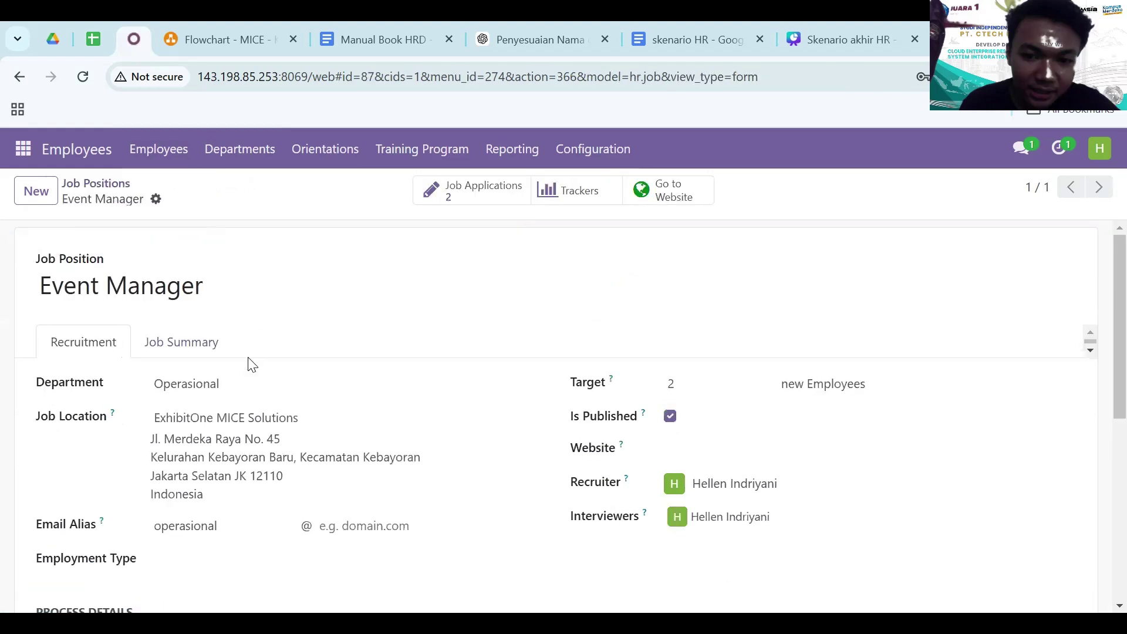
pyautogui.click(507, 187)
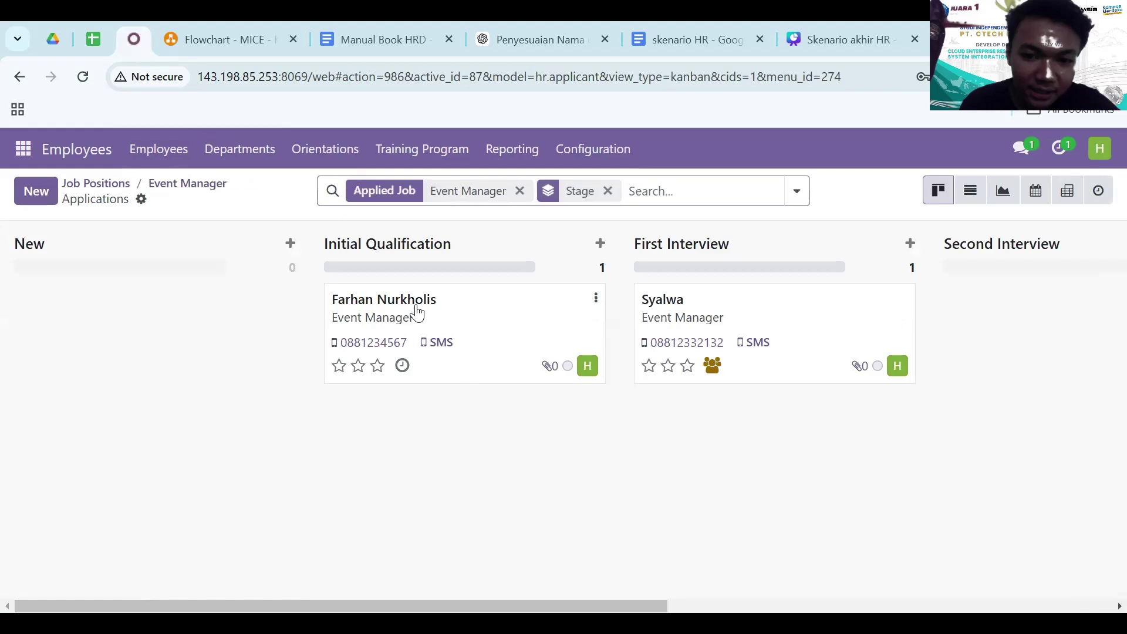
pyautogui.moveTo(417, 312); pyautogui.dragTo(713, 418)
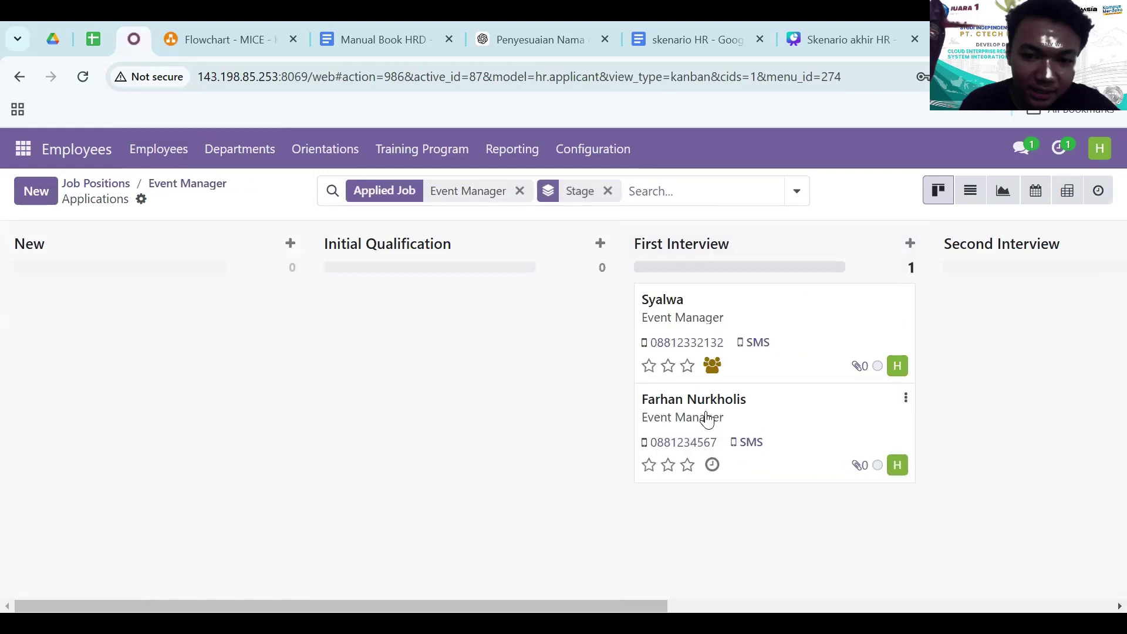
pyautogui.click(743, 407)
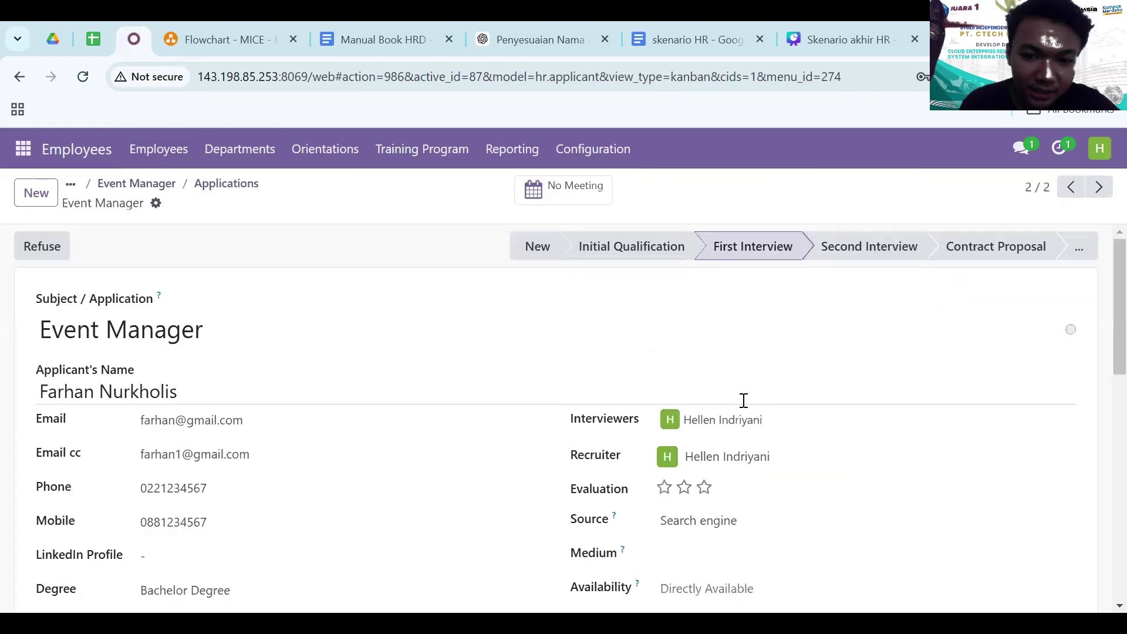
pyautogui.click(549, 190)
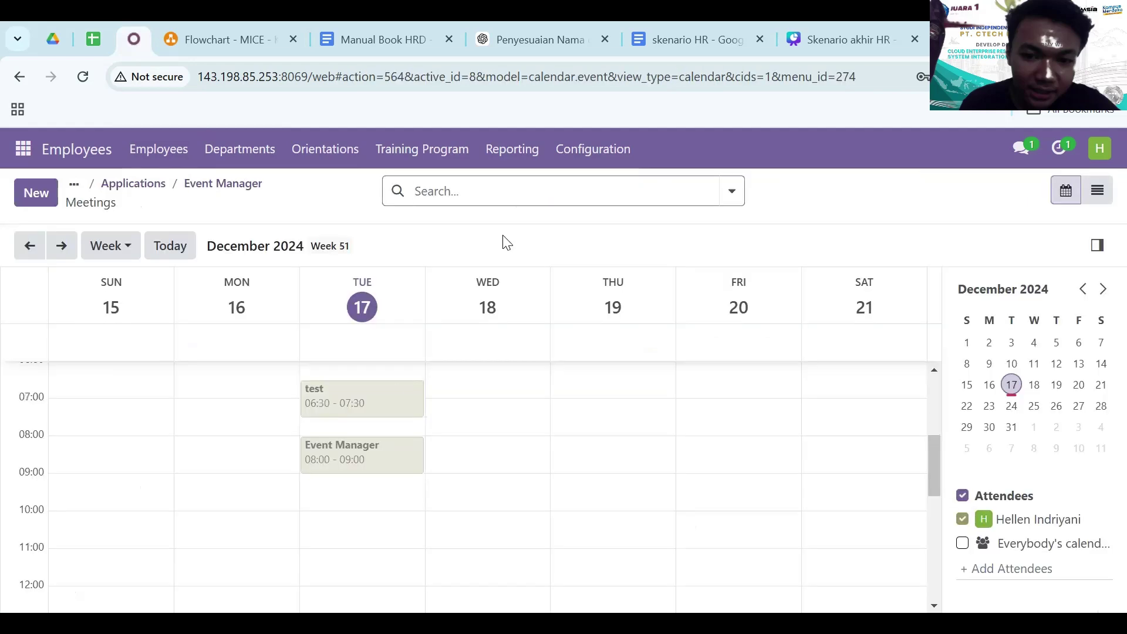
# - Book an Event Manager meeting on Tuesday 17 December, 09:15–10:15, and return to the applicant
pyautogui.click(333, 486)
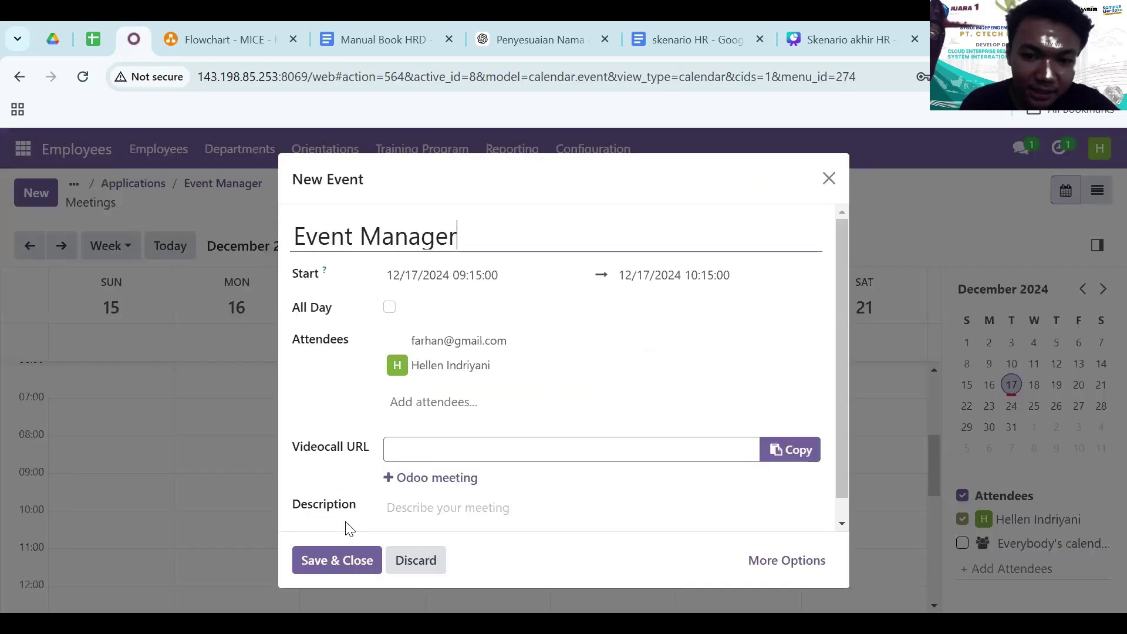
pyautogui.click(331, 573)
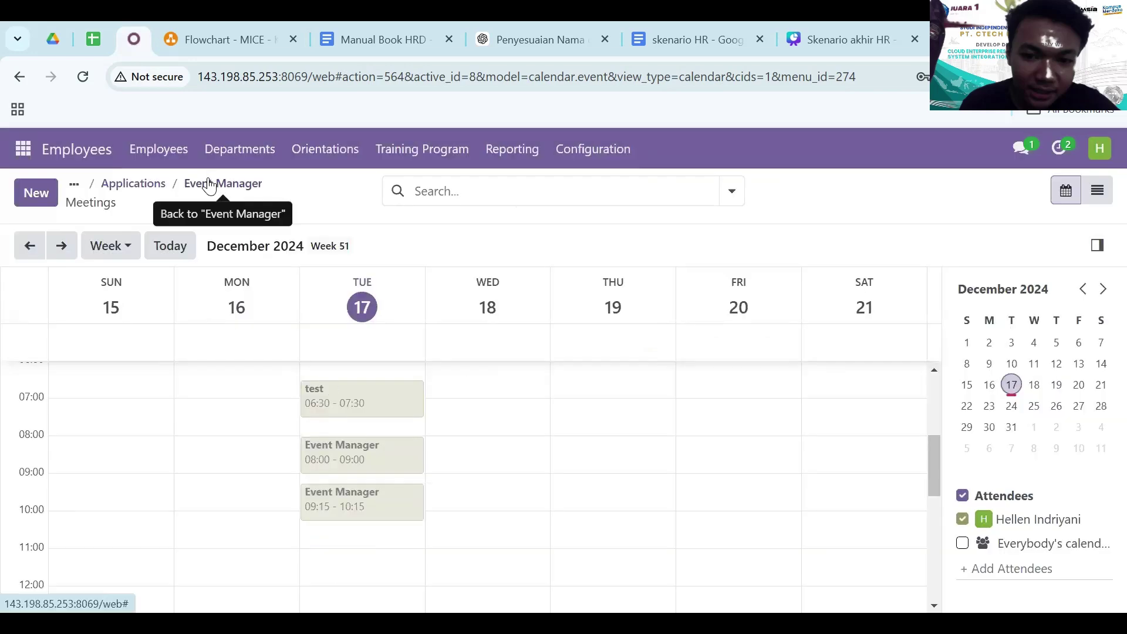
pyautogui.click(210, 185)
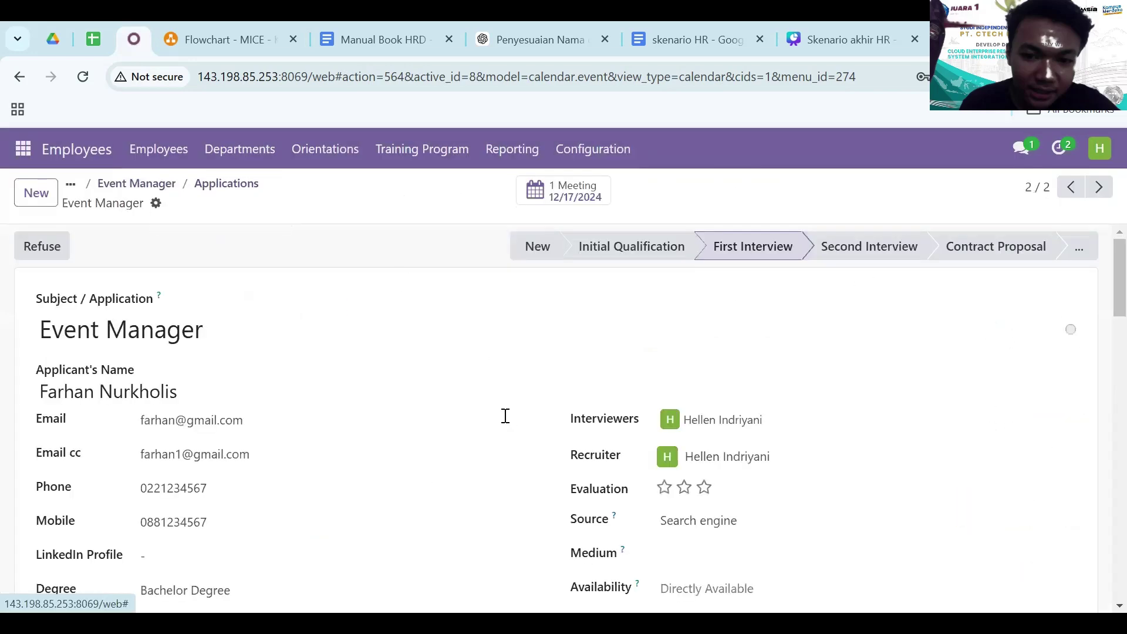
pyautogui.scroll(-12, 505, 417)
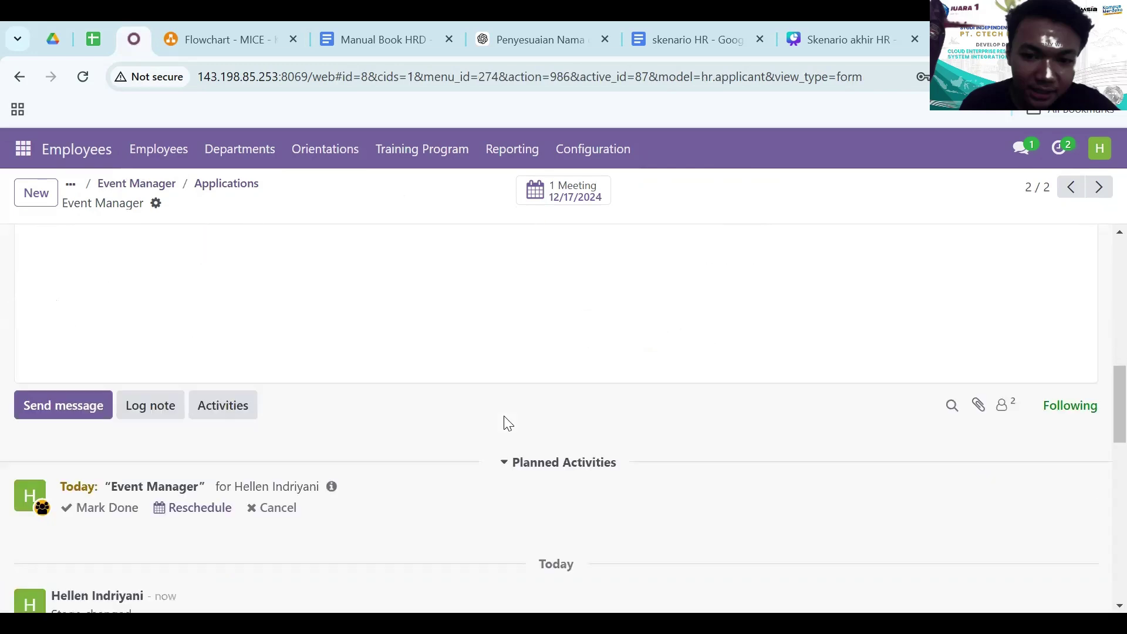
pyautogui.scroll(-2, 267, 464)
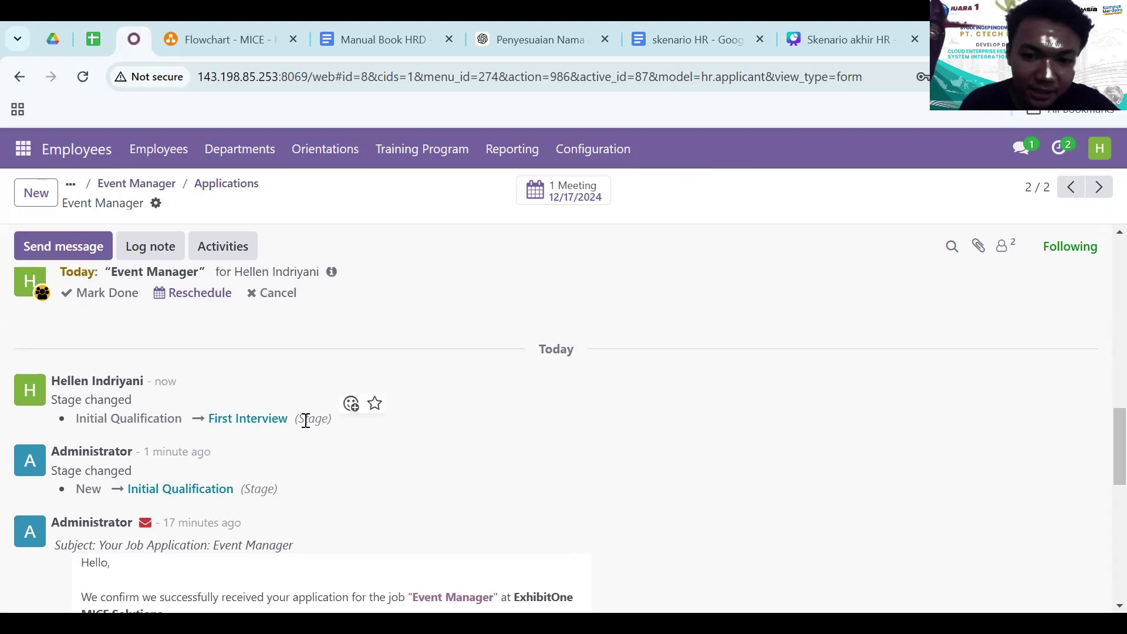
pyautogui.scroll(1, 83, 372)
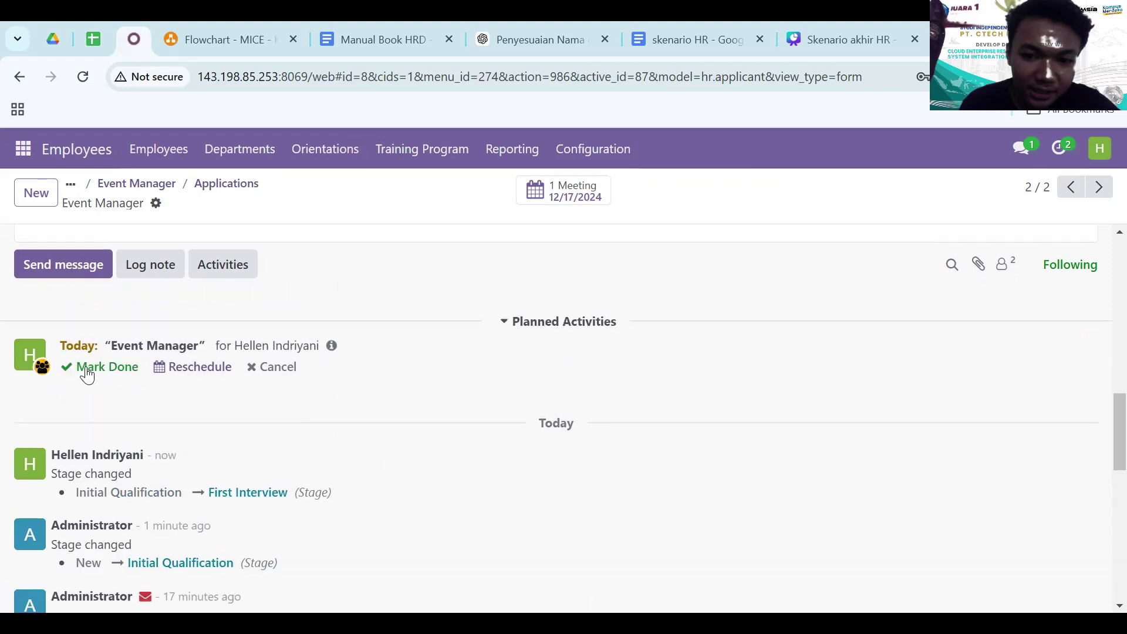
# - Mark the meeting activity done with the feedback 'selamat anda lolos'
pyautogui.click(87, 373)
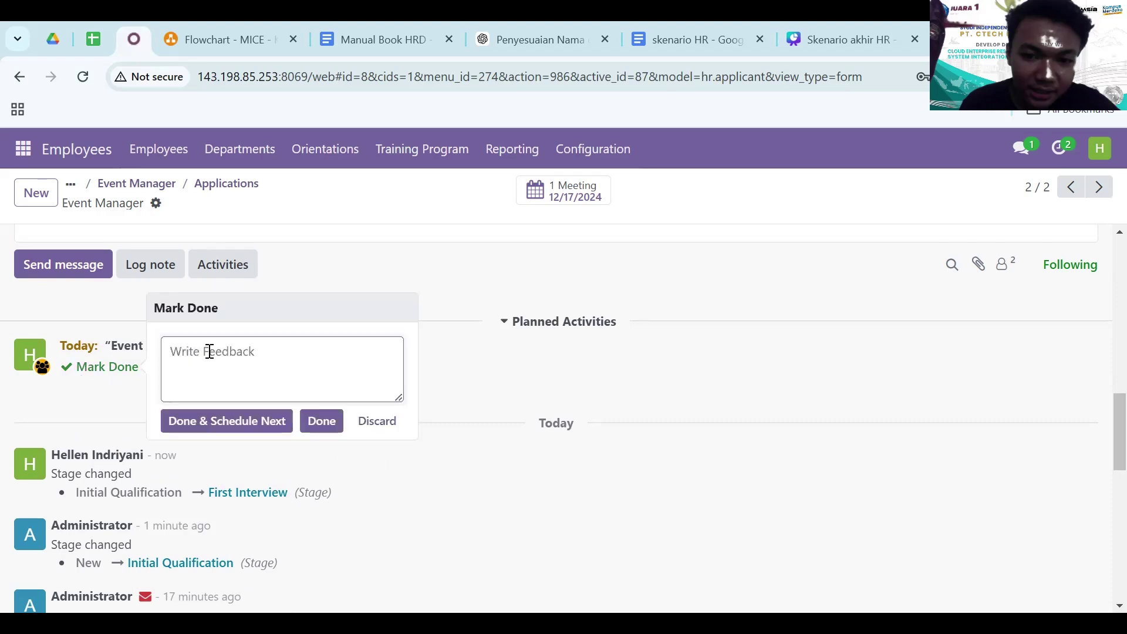
pyautogui.write('selamat anda lolos')
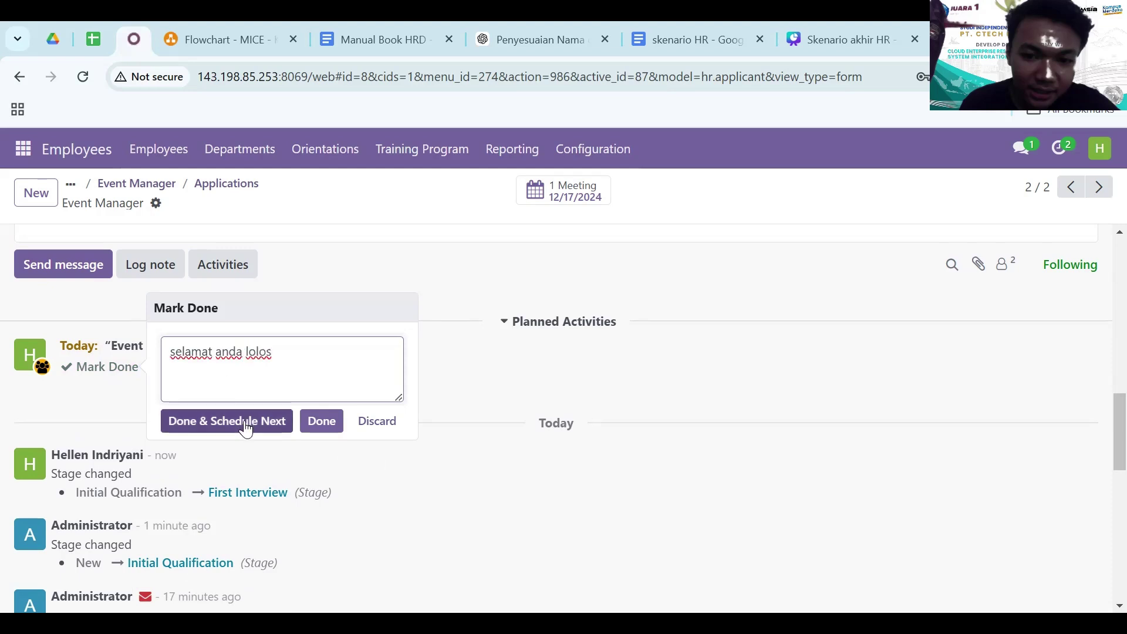
pyautogui.click(246, 427)
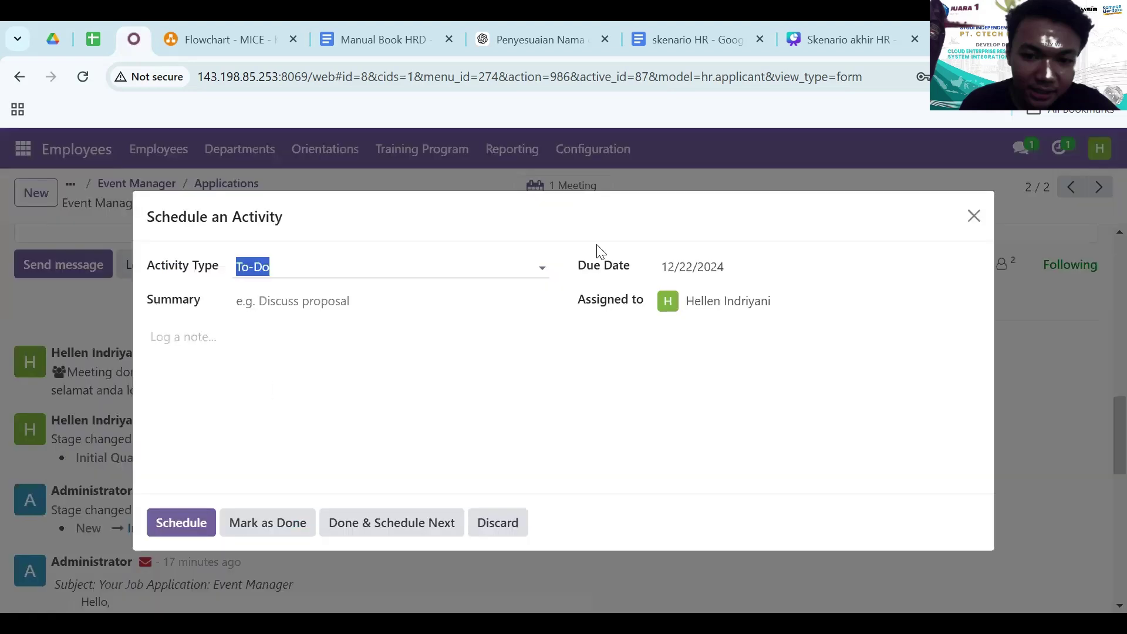
# - Plan a follow-up activity of type Meeting and bring up its calendar
pyautogui.click(396, 266)
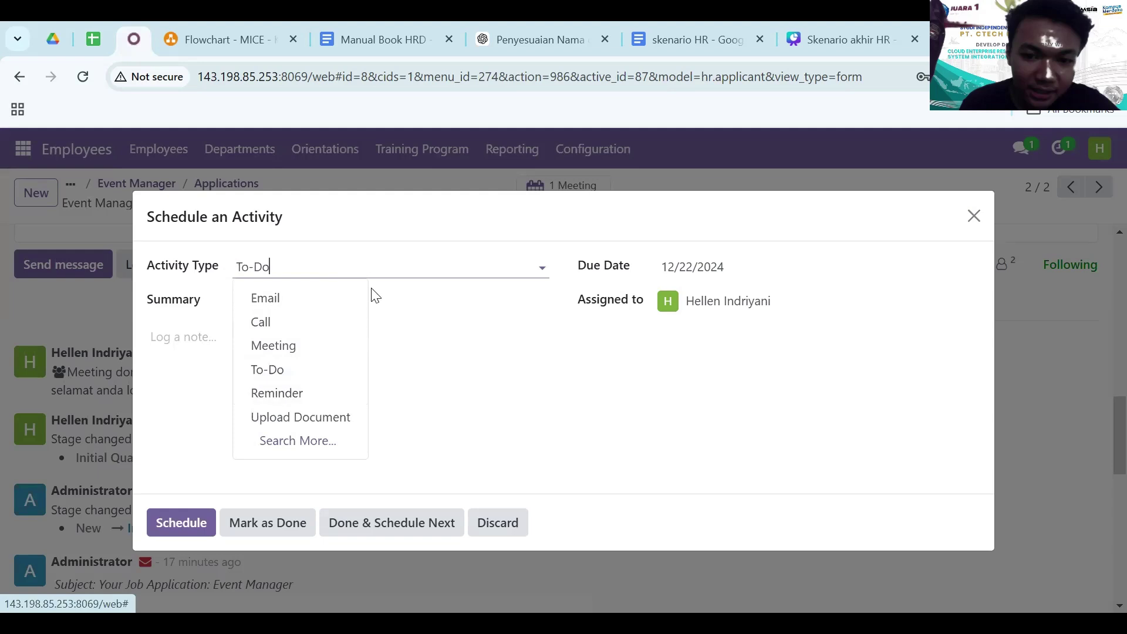
pyautogui.click(311, 349)
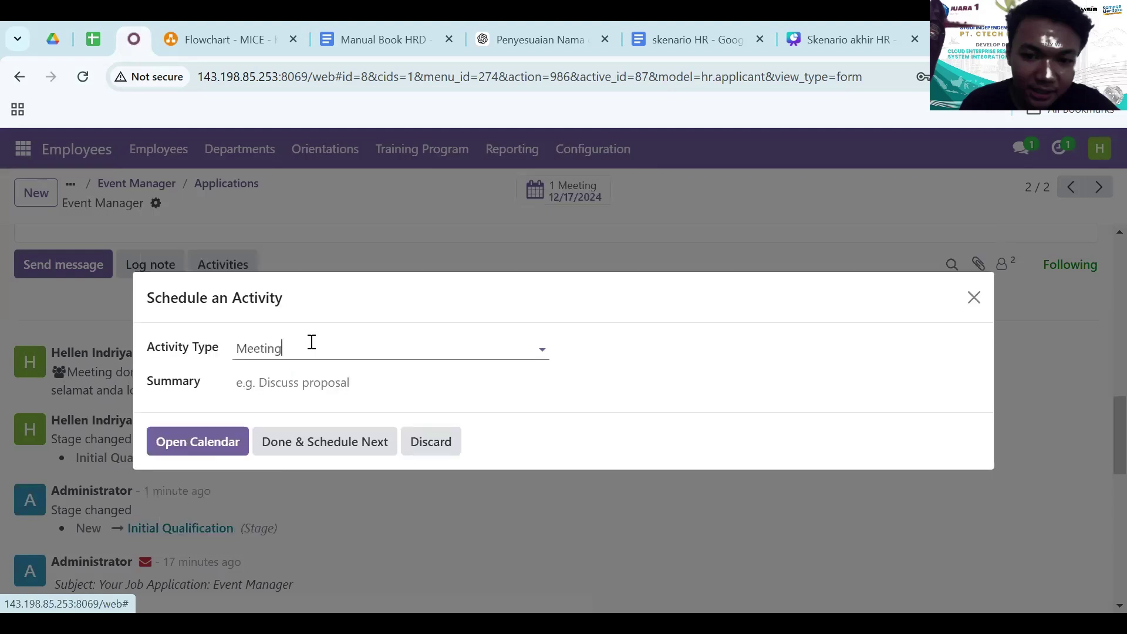
pyautogui.click(299, 382)
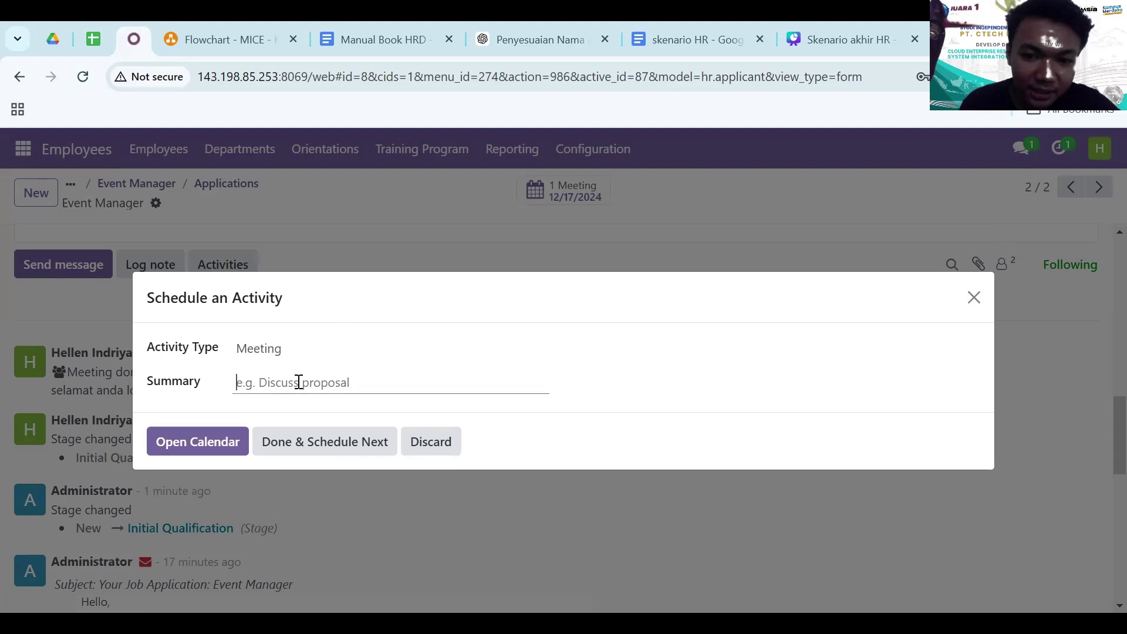
pyautogui.click(226, 444)
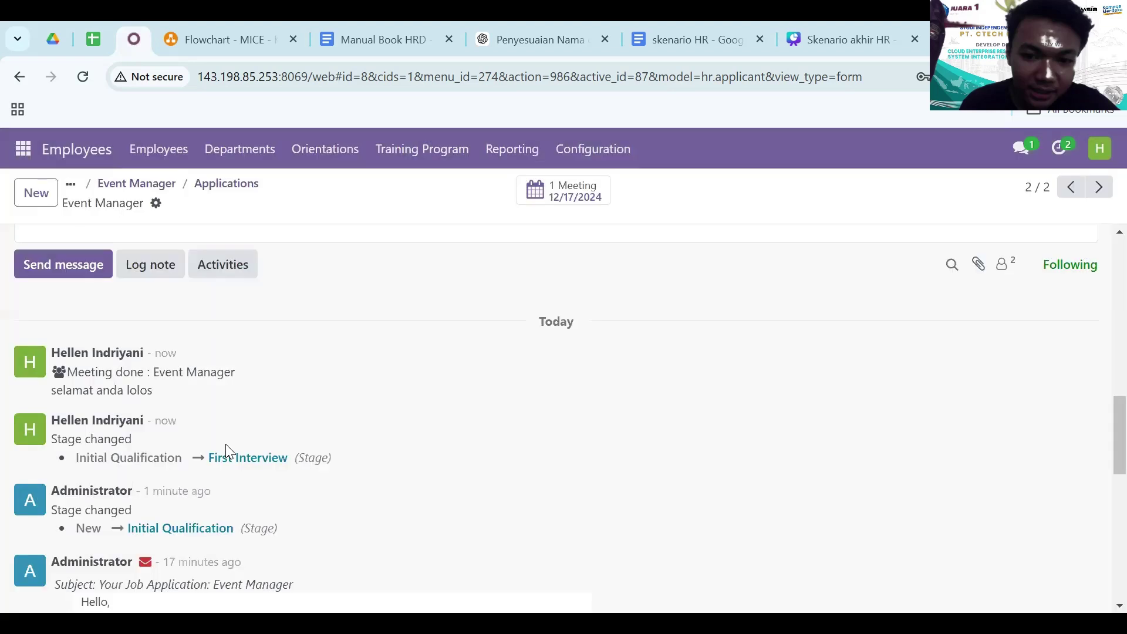
# - Book the follow-up meeting on Tuesday 17 December, 17:00–18:00, then go back to the Event Manager job
pyautogui.scroll(-5, 366, 543)
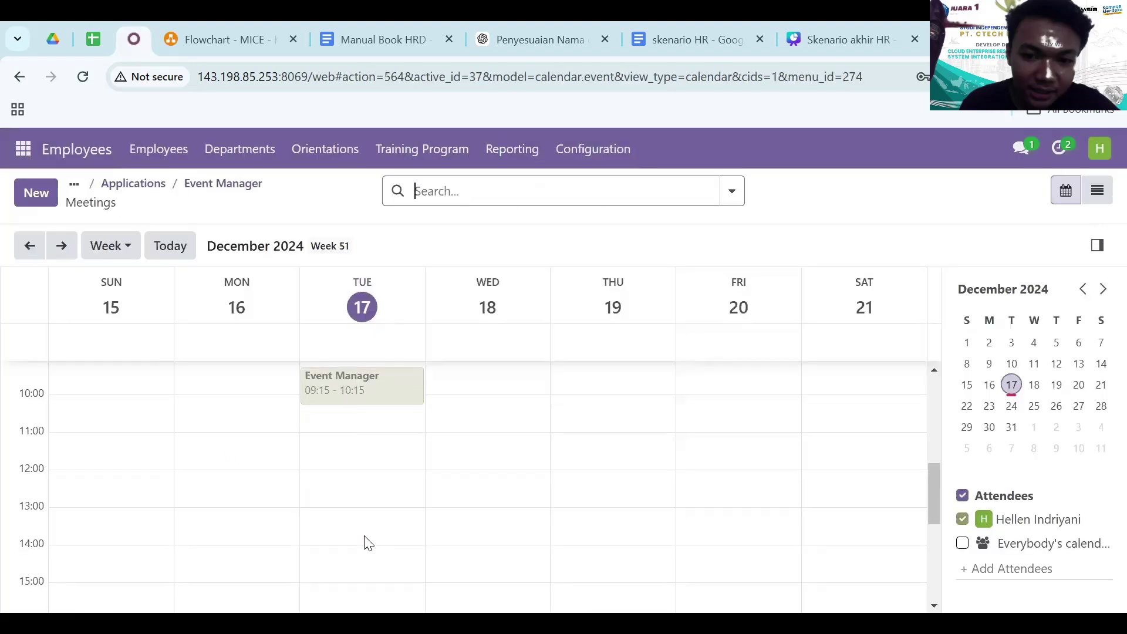
pyautogui.scroll(-2, 385, 476)
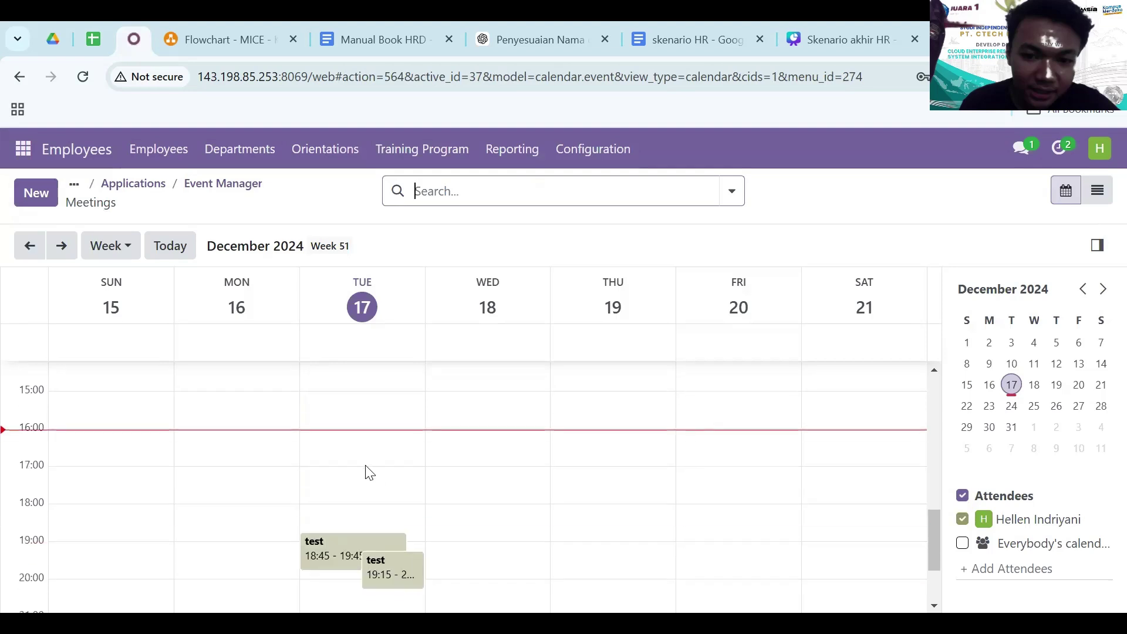
pyautogui.click(365, 470)
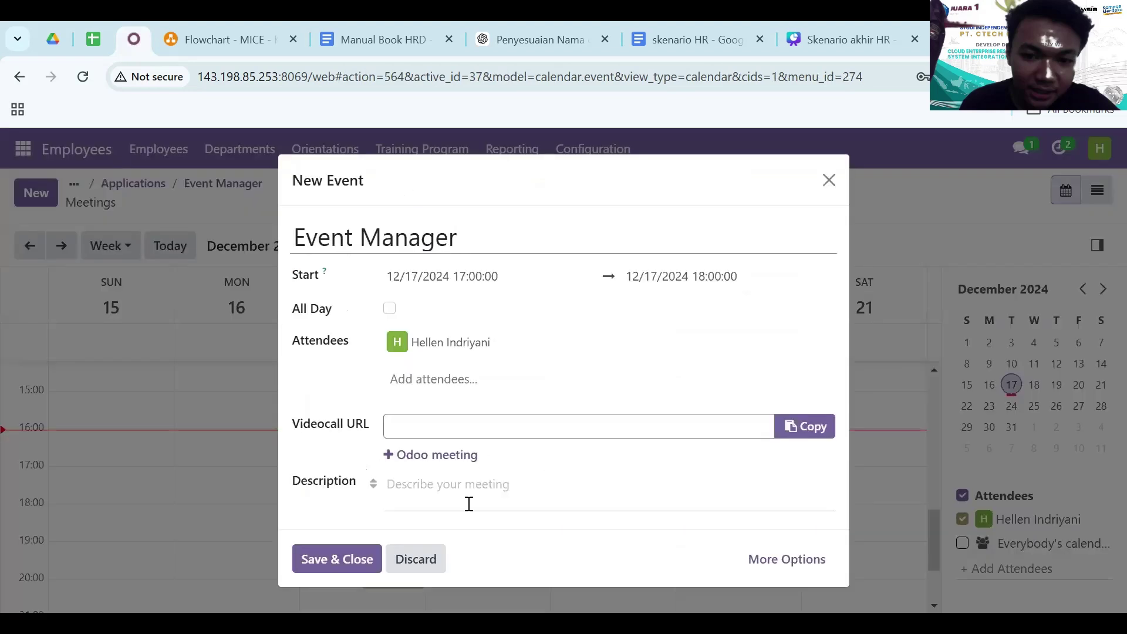
pyautogui.click(359, 557)
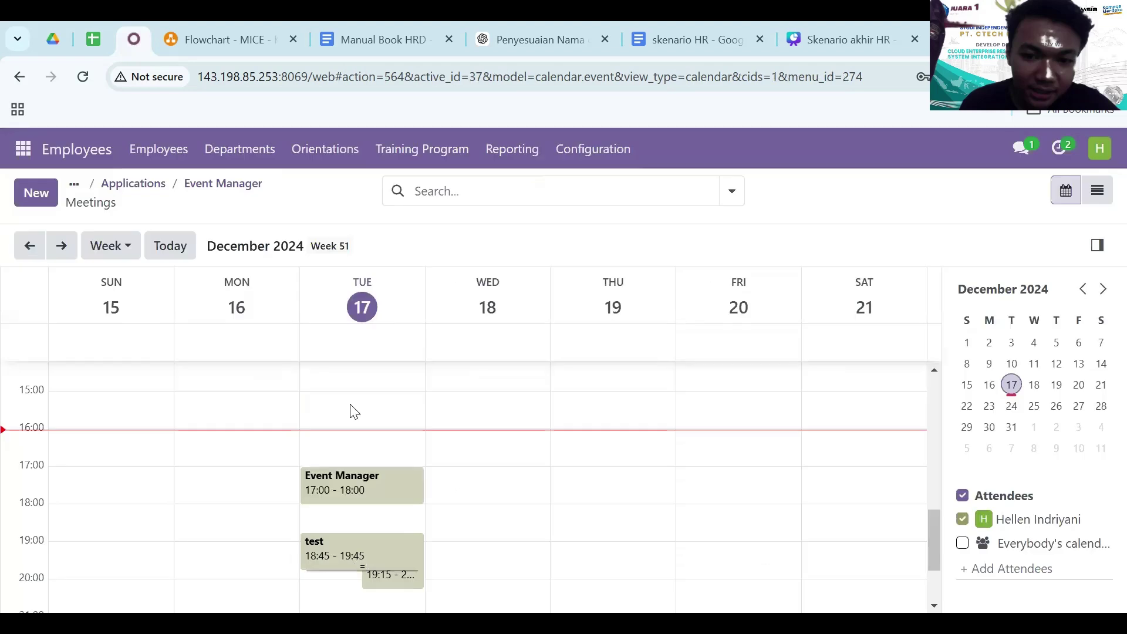
pyautogui.click(188, 187)
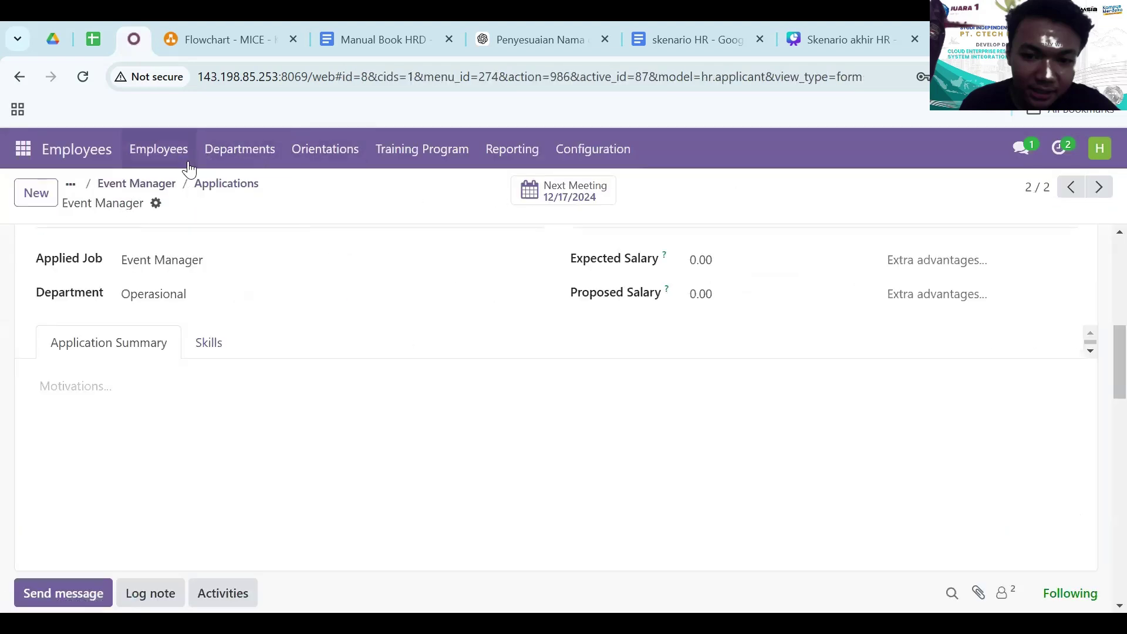
pyautogui.click(160, 184)
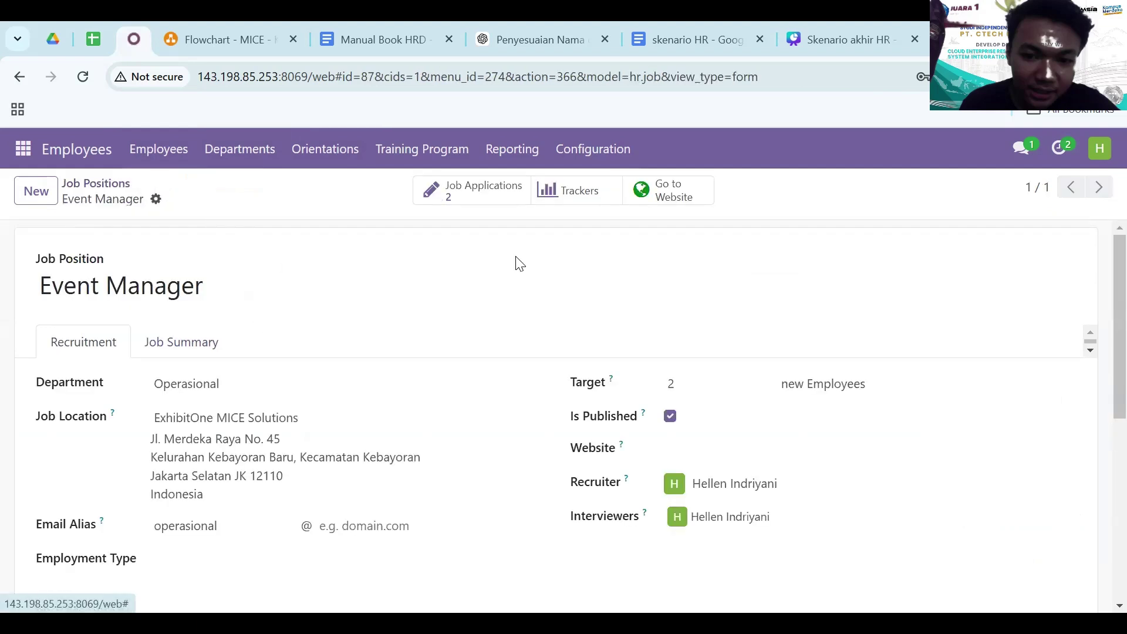
# - Drag one applicant into Second Interview and open the First Interview applicant's application
pyautogui.click(519, 193)
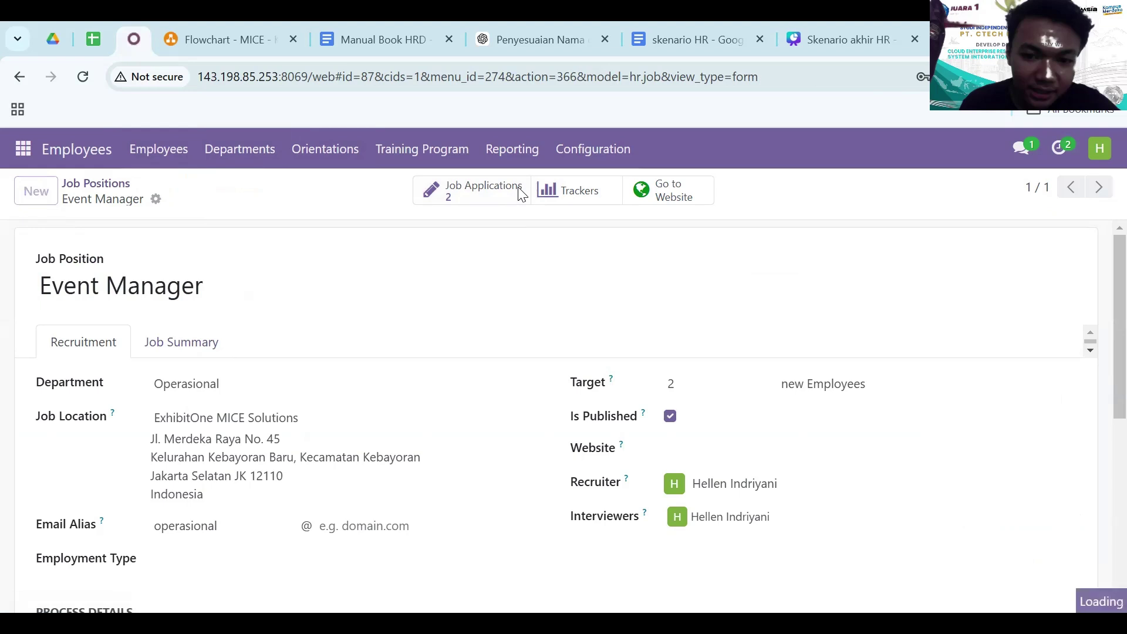
pyautogui.hscroll(5, 502, 411)
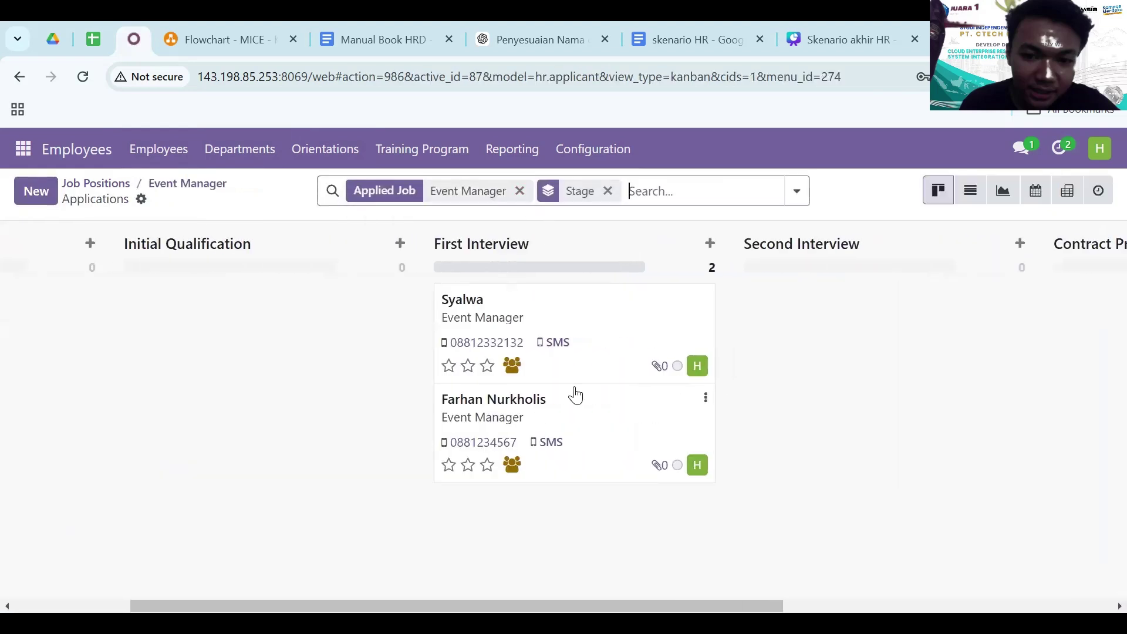
pyautogui.moveTo(534, 435); pyautogui.dragTo(838, 352)
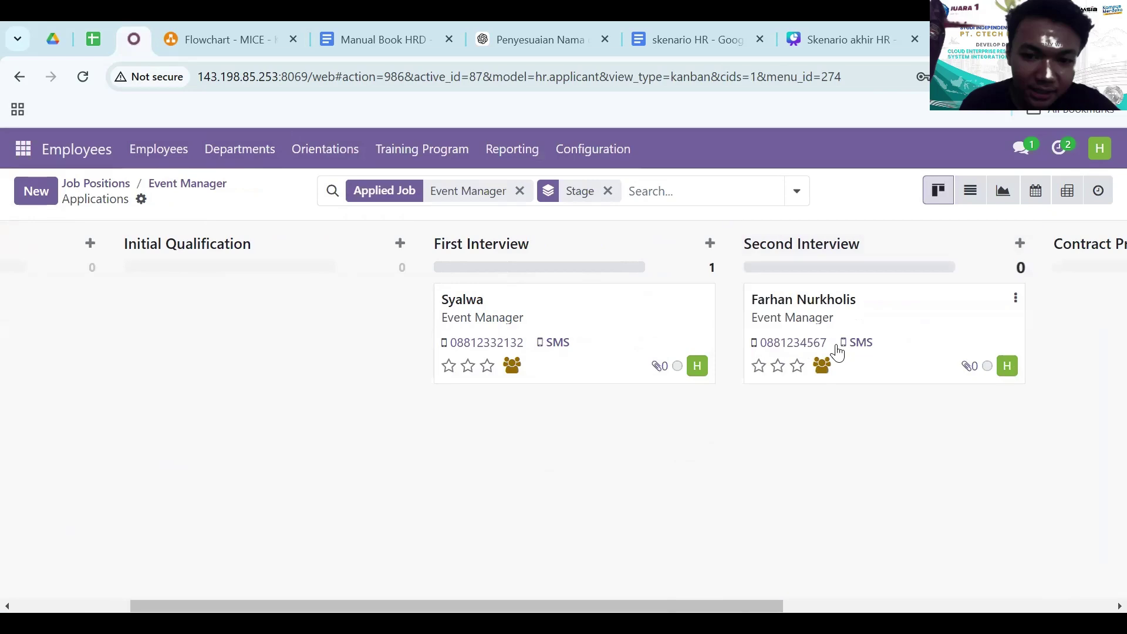
pyautogui.click(544, 300)
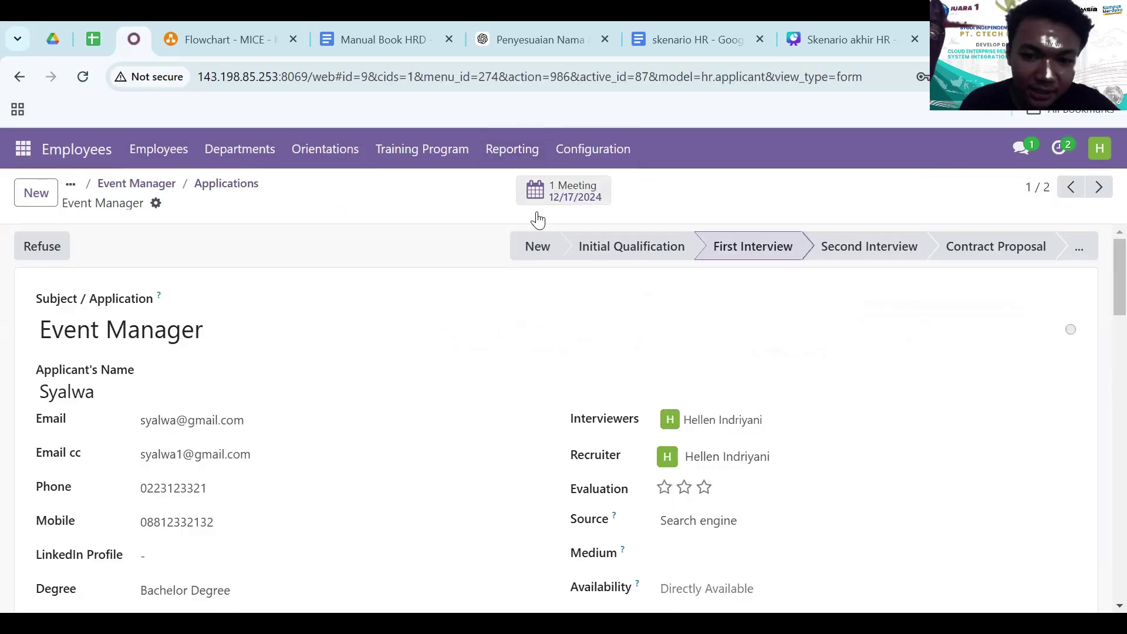
pyautogui.scroll(-5, 335, 478)
# - Mark the applicant's planned activity done with the feedback 'selamat anda lolos'
pyautogui.scroll(-5, 334, 479)
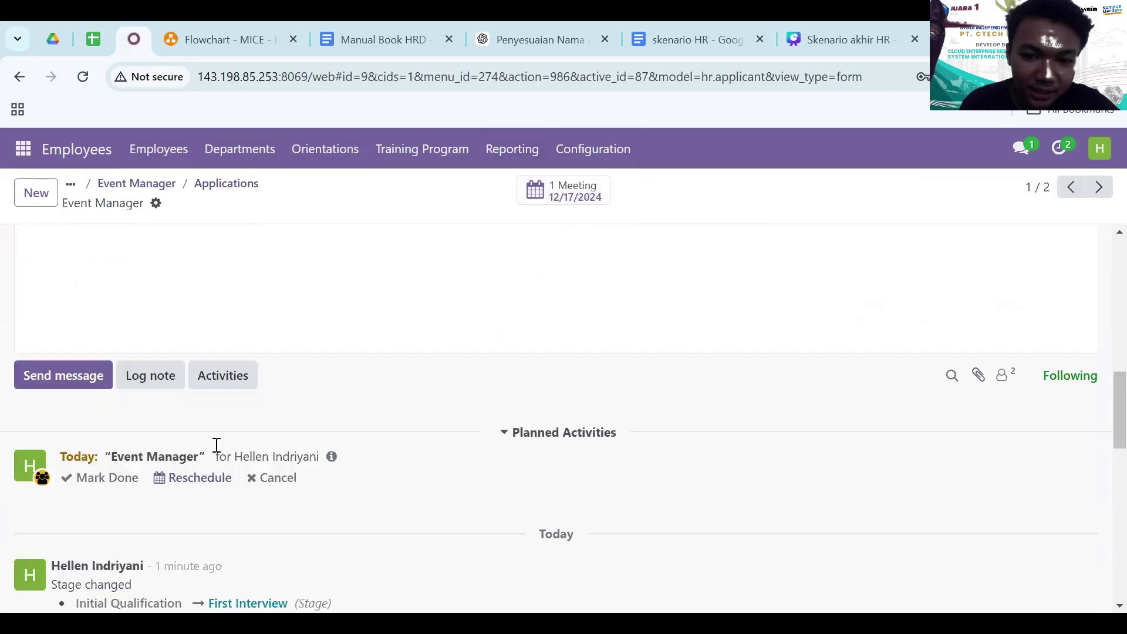
pyautogui.click(88, 478)
pyautogui.write('se')
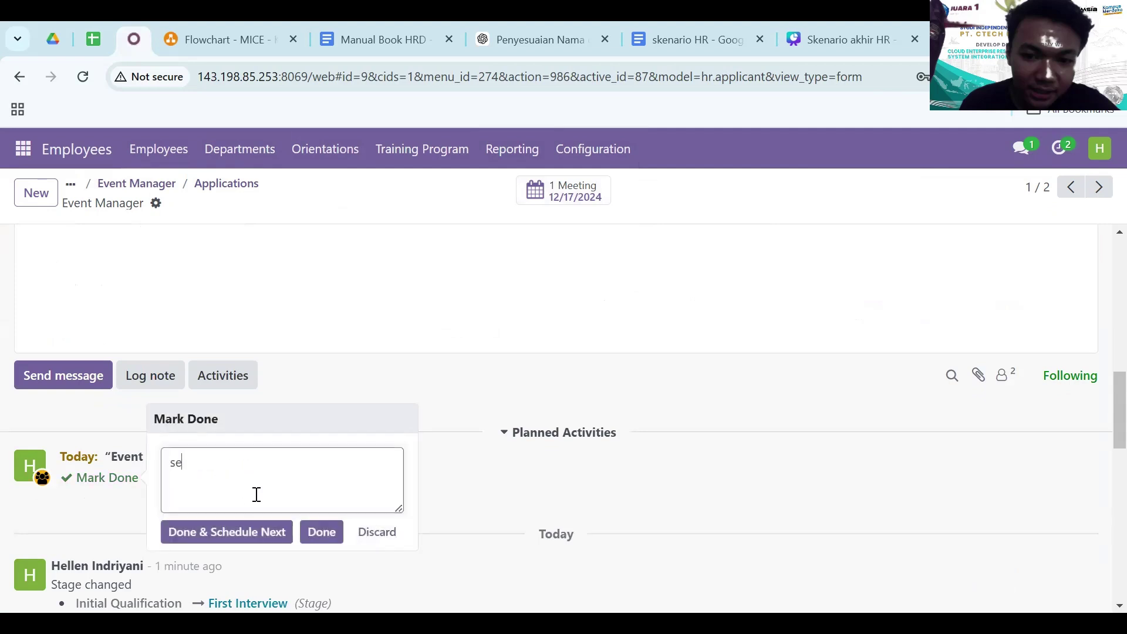
pyautogui.write('lamat anad')
pyautogui.click(251, 534)
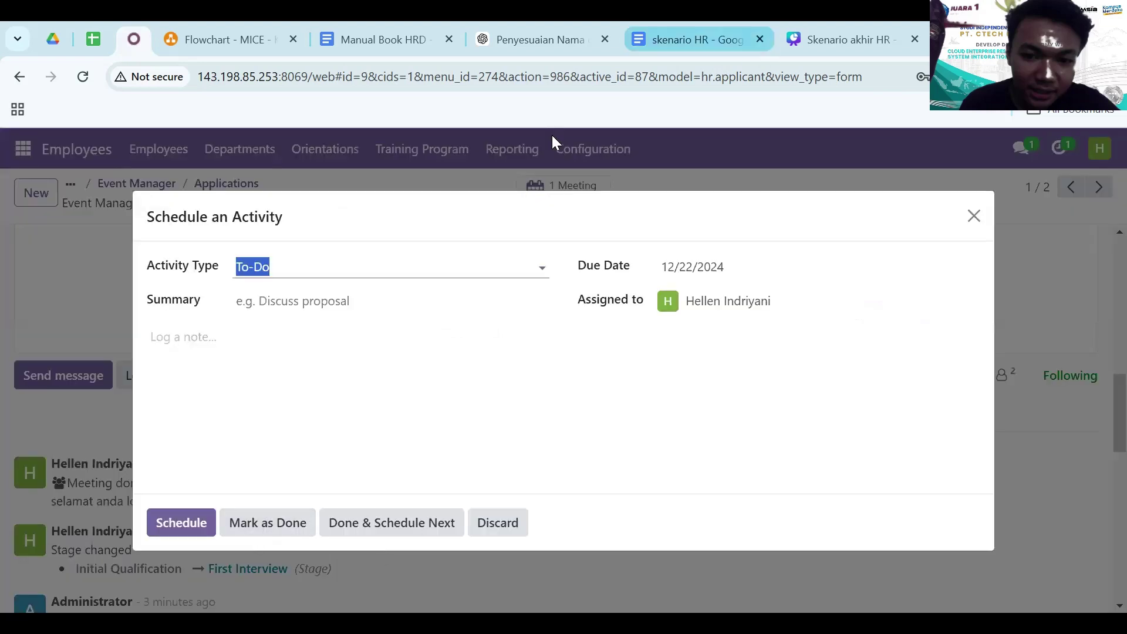
# - Schedule a follow-up Event Manager meeting on 17 December from 12:00 to 13:00 in the calendar
pyautogui.click(320, 269)
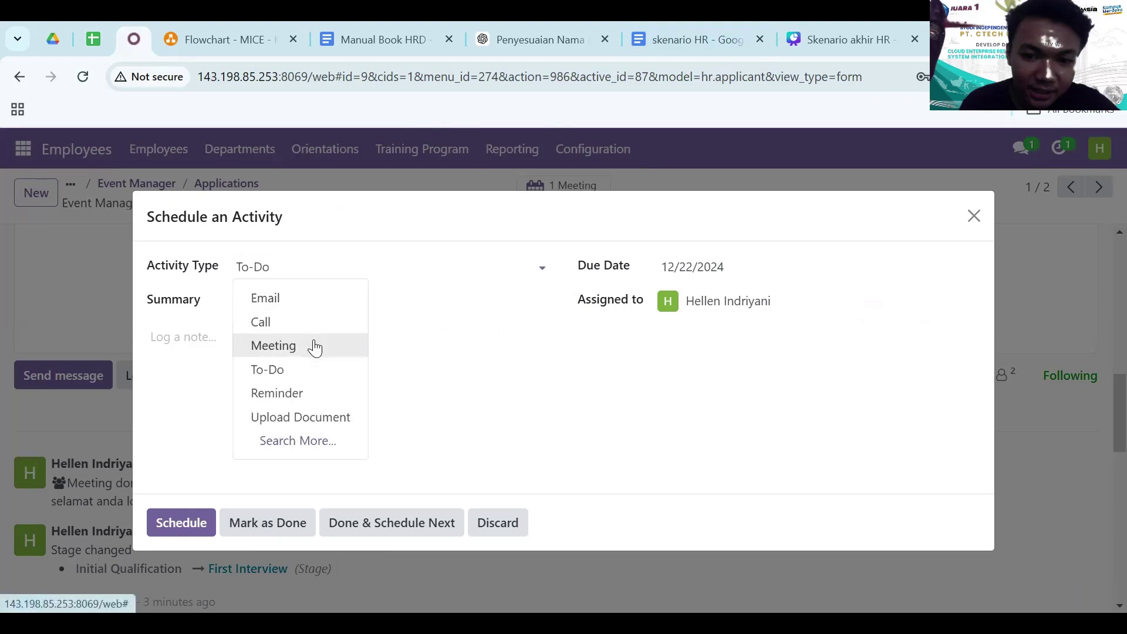
pyautogui.click(315, 345)
pyautogui.click(200, 441)
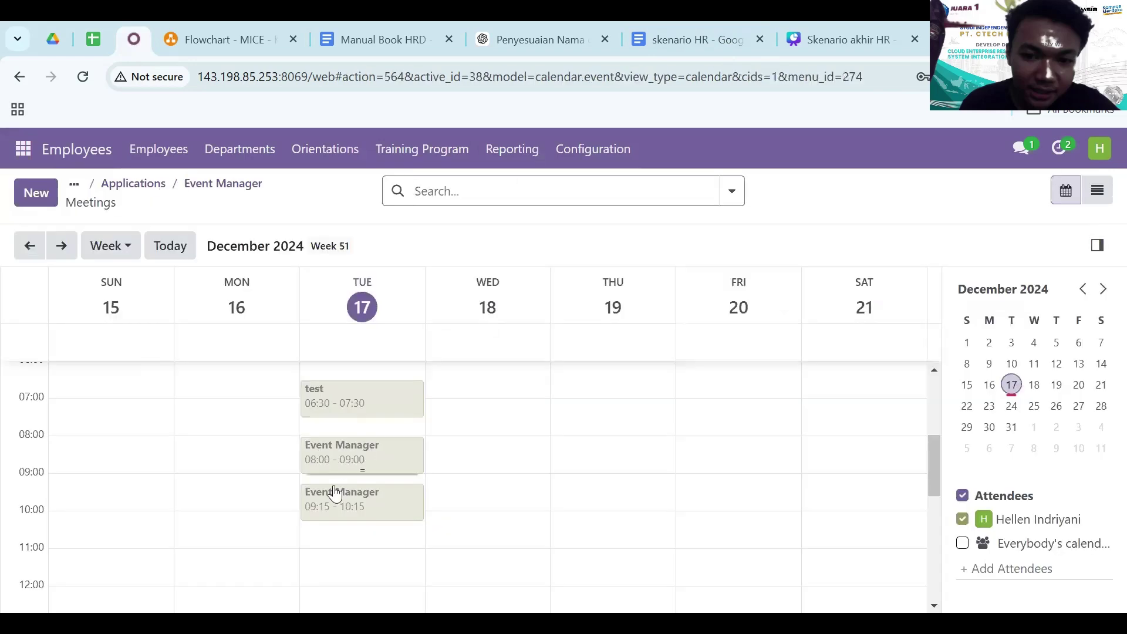
pyautogui.scroll(-3, 341, 469)
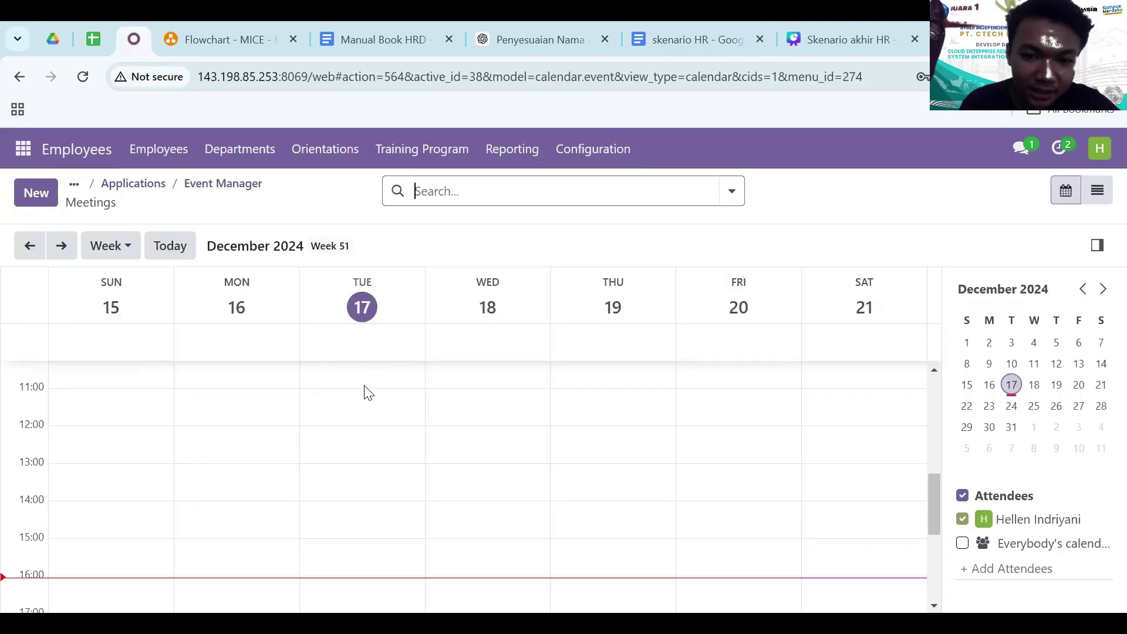
pyautogui.click(346, 434)
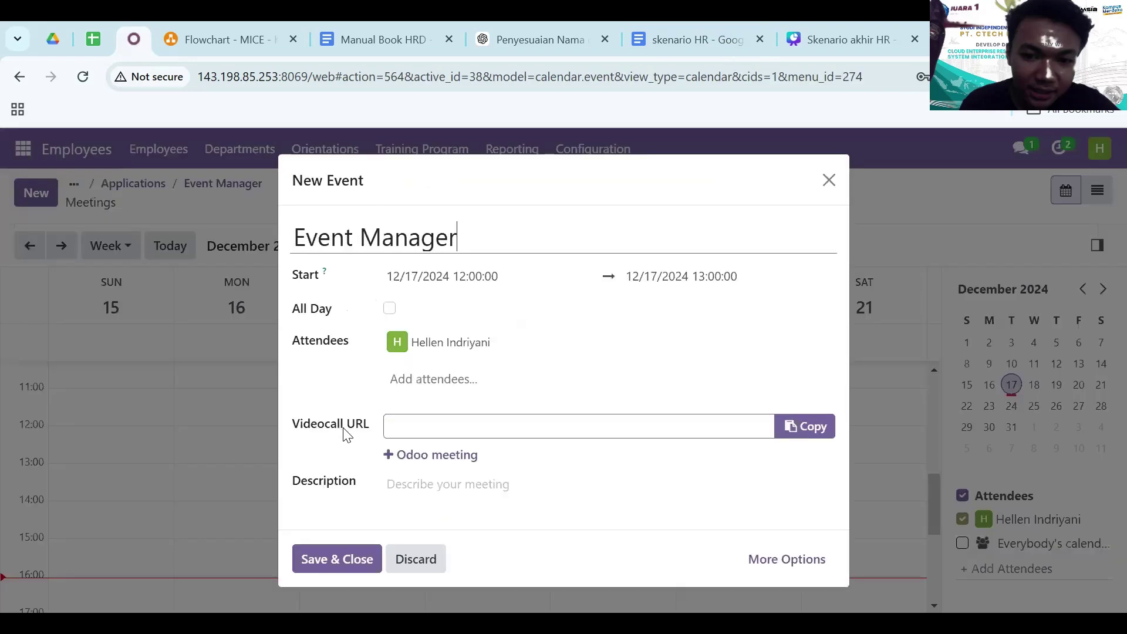
pyautogui.click(315, 555)
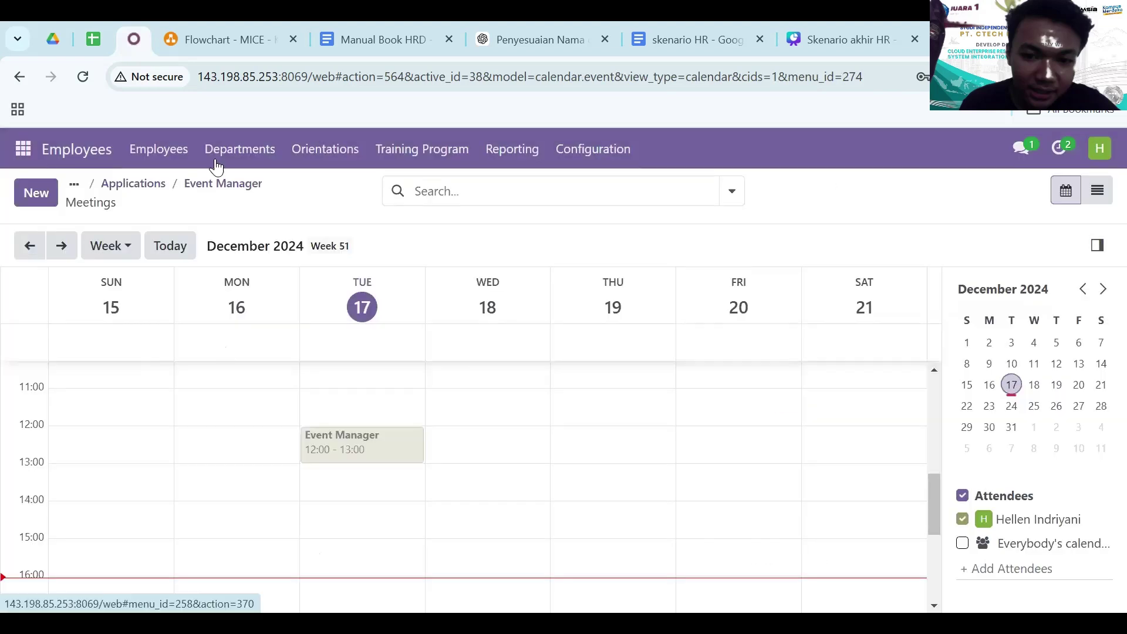
# - Return to the Event Manager board and drag the First Interview applicant into Second Interview
pyautogui.click(203, 186)
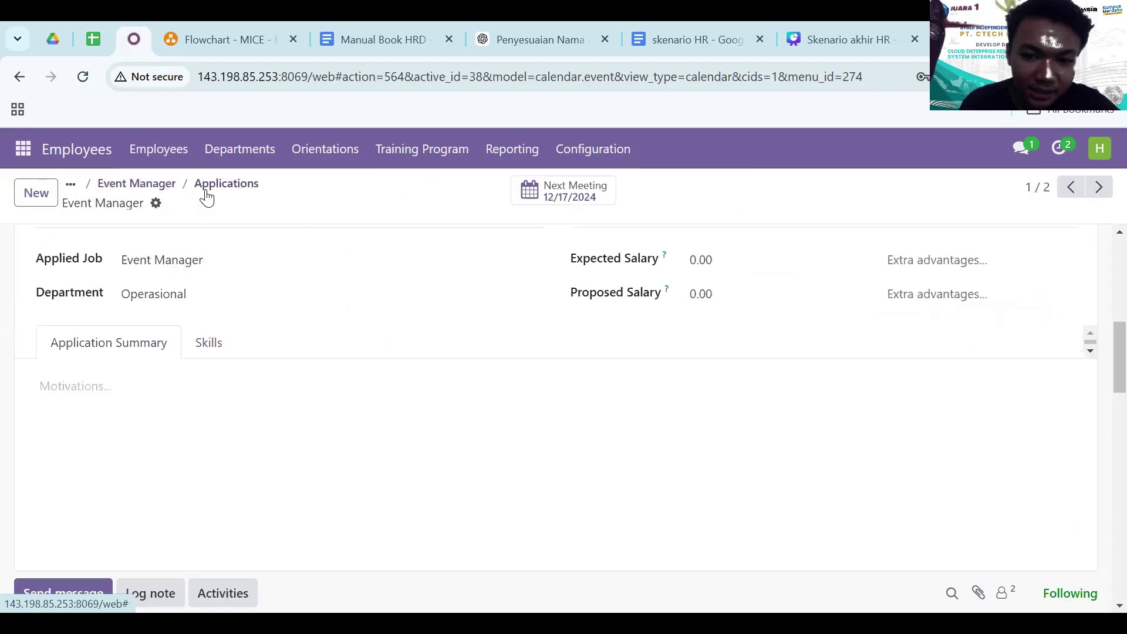
pyautogui.scroll(5, 327, 334)
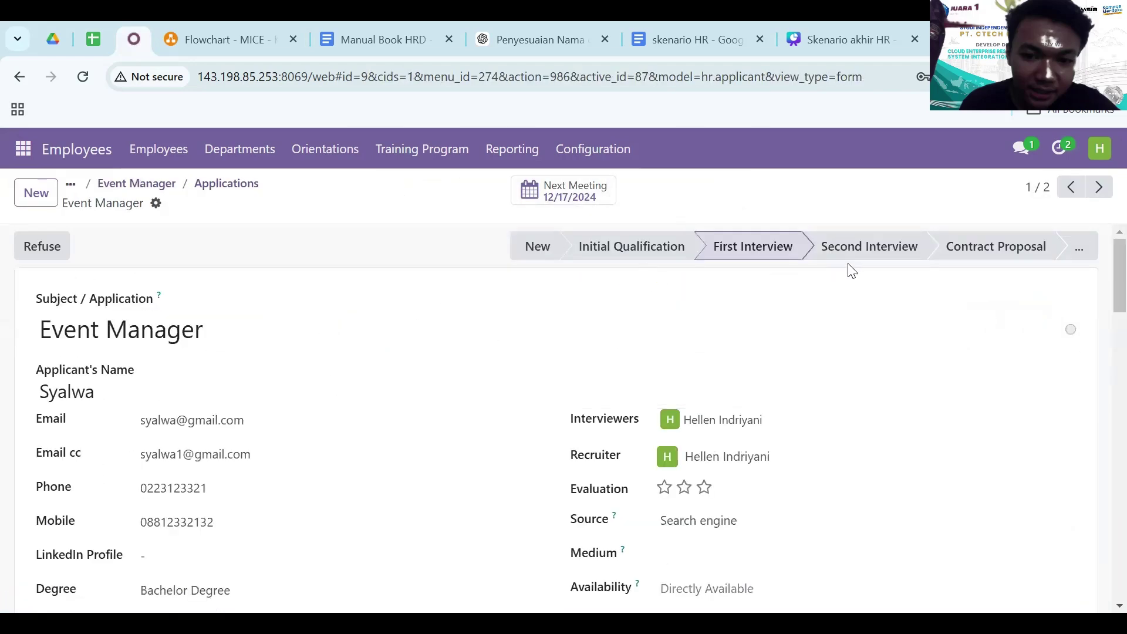
pyautogui.scroll(-6, 242, 534)
pyautogui.scroll(-4, 242, 534)
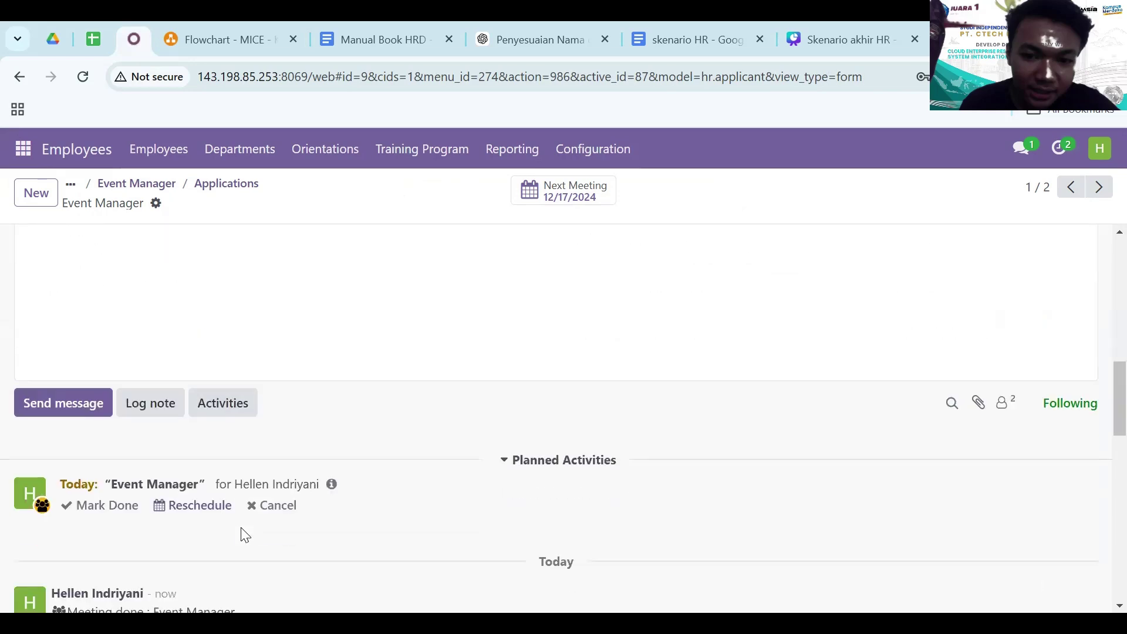
pyautogui.scroll(-1, 287, 456)
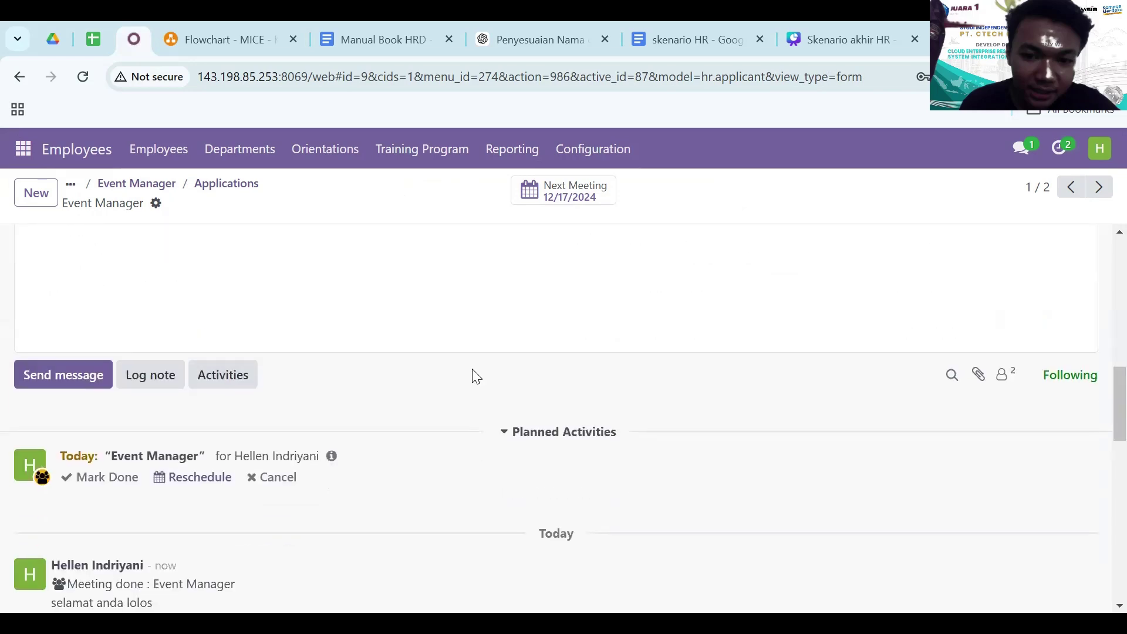
pyautogui.scroll(-2, 473, 375)
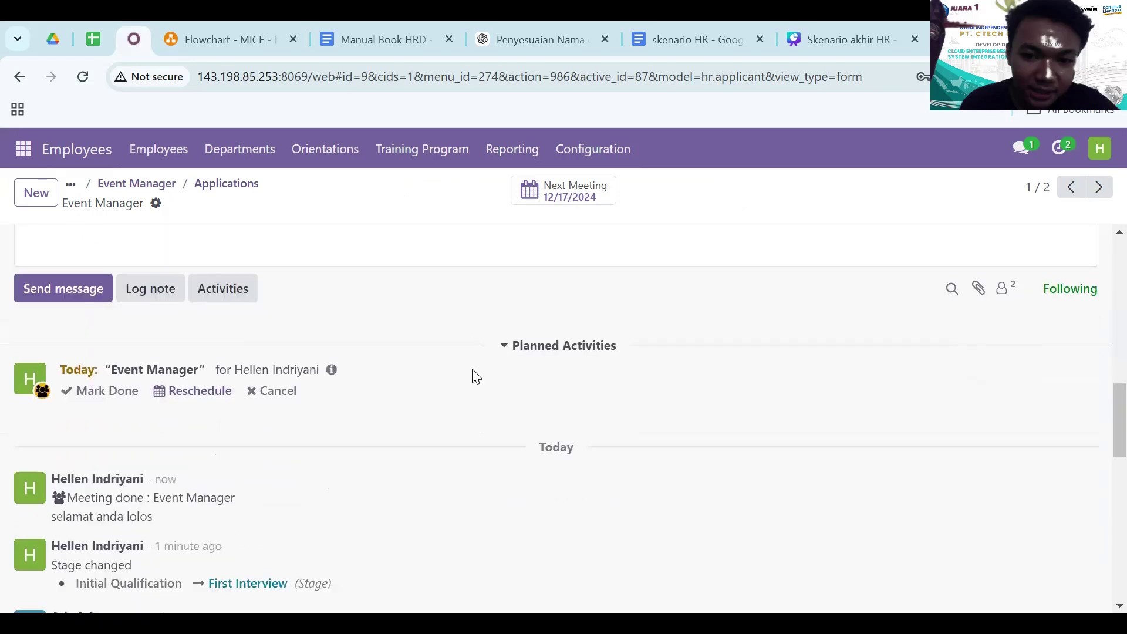
pyautogui.click(220, 187)
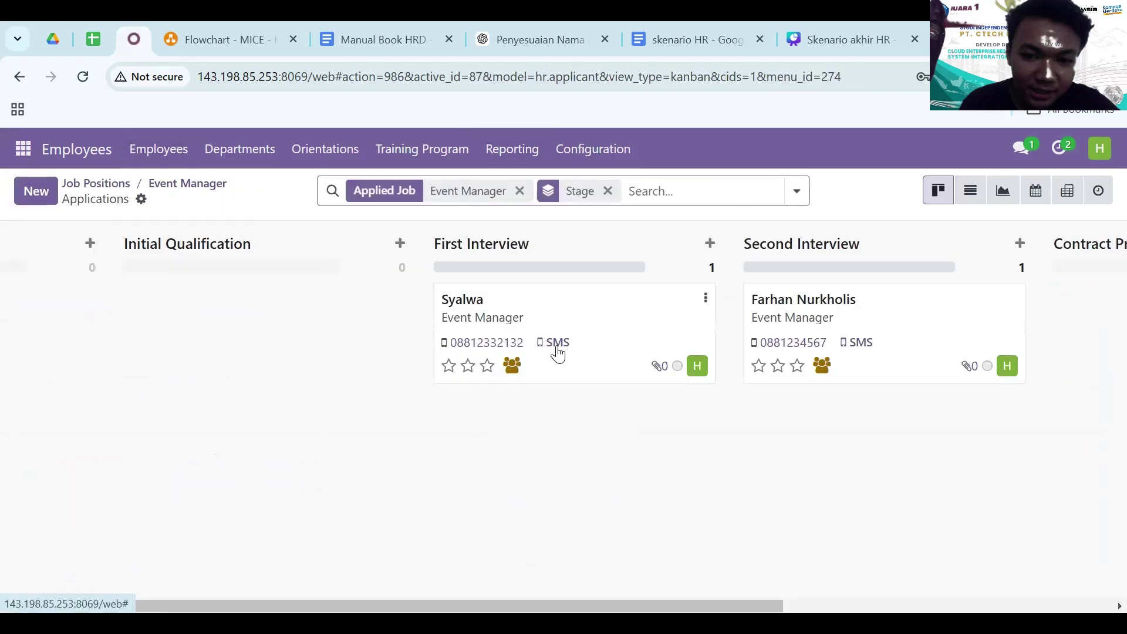
pyautogui.moveTo(559, 353); pyautogui.dragTo(777, 428)
pyautogui.hscroll(3, 804, 413)
pyautogui.hscroll(5, 805, 412)
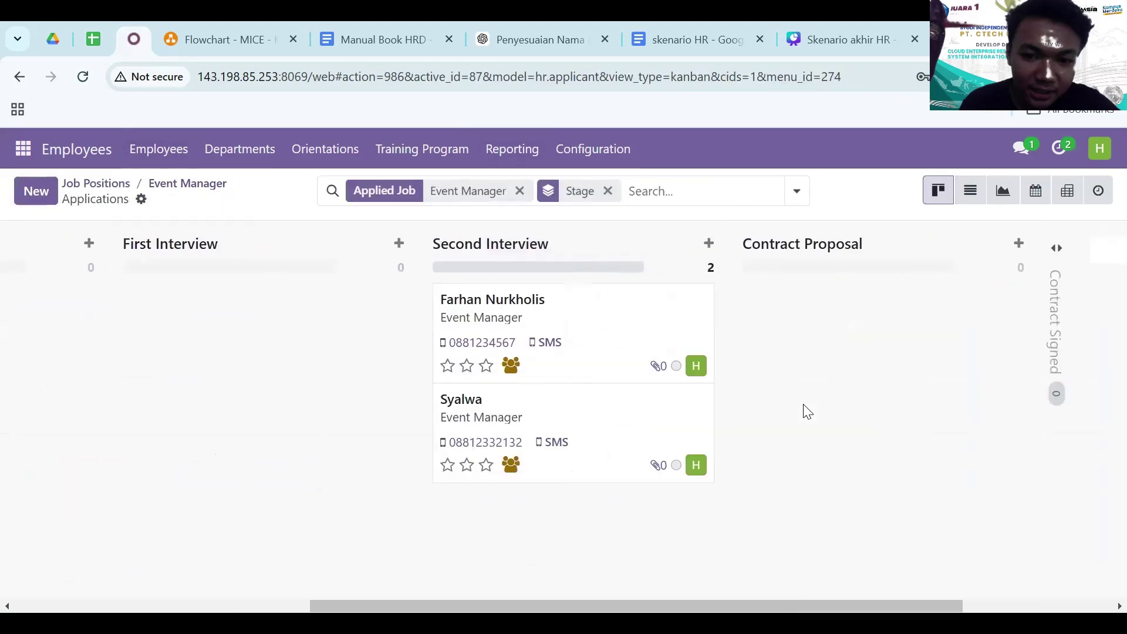
pyautogui.hscroll(-1, 807, 411)
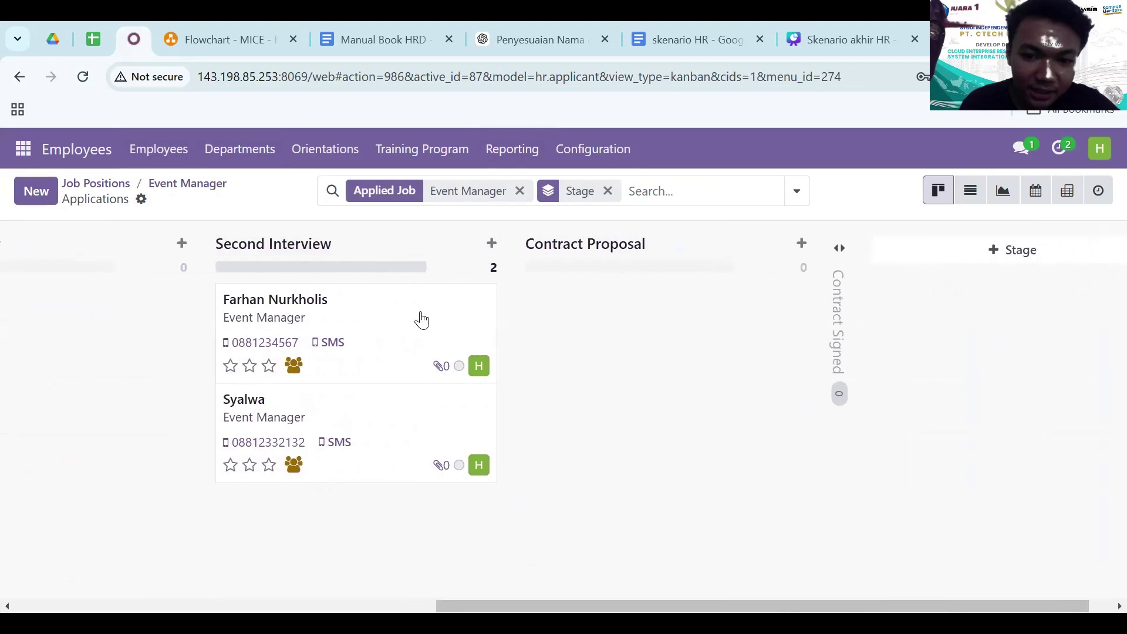
# - Open the other Event Manager applicant's application
pyautogui.click(348, 323)
pyautogui.scroll(5, 549, 351)
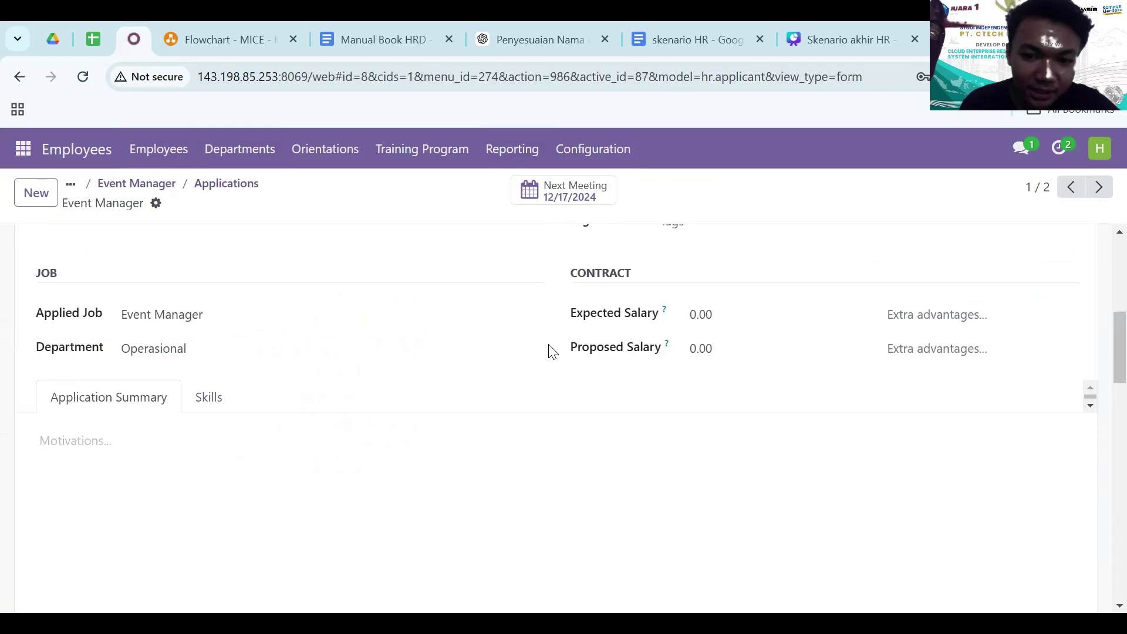
pyautogui.scroll(3, 550, 352)
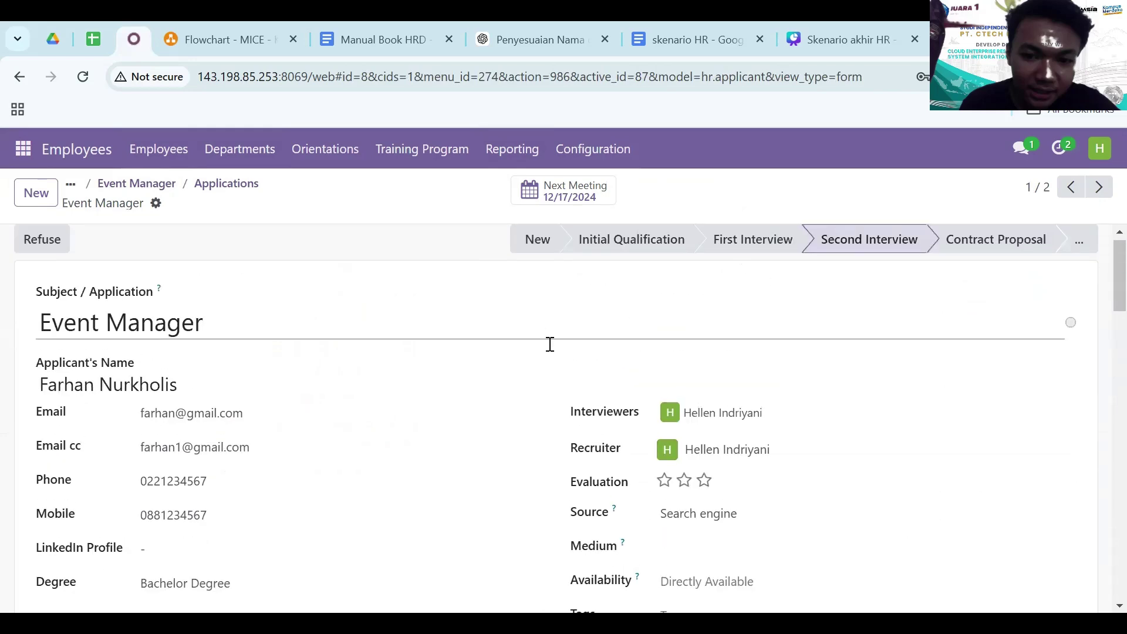
pyautogui.scroll(-15, 372, 503)
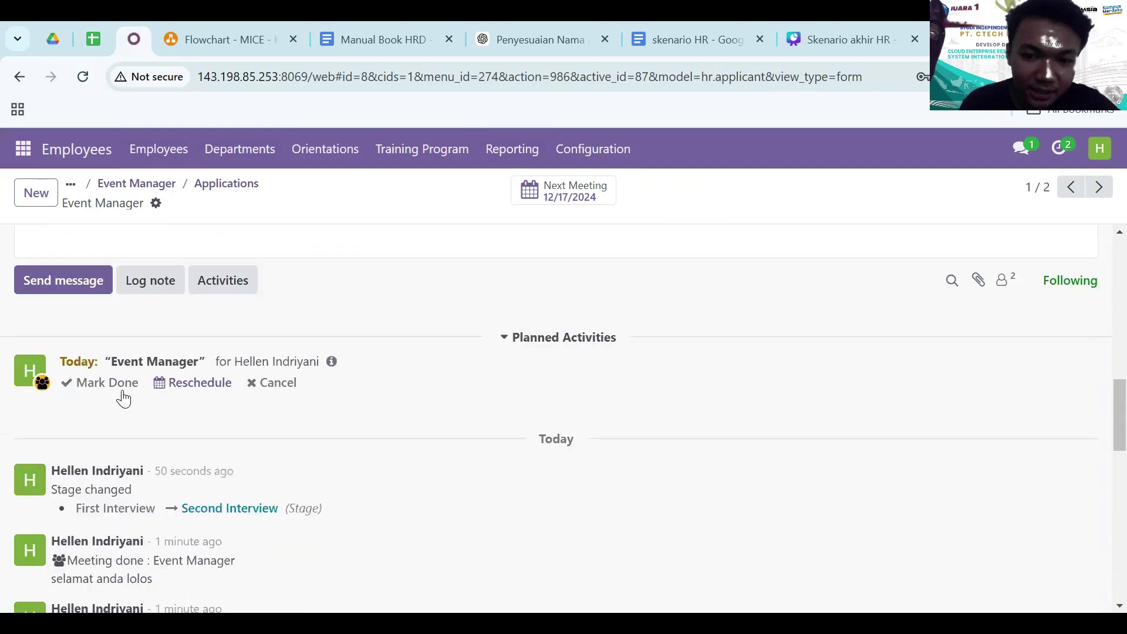
# - Mark their meeting done with feedback 'selamat anda lolos ke tahap selanjutnya', scheduling no follow-up
pyautogui.click(120, 385)
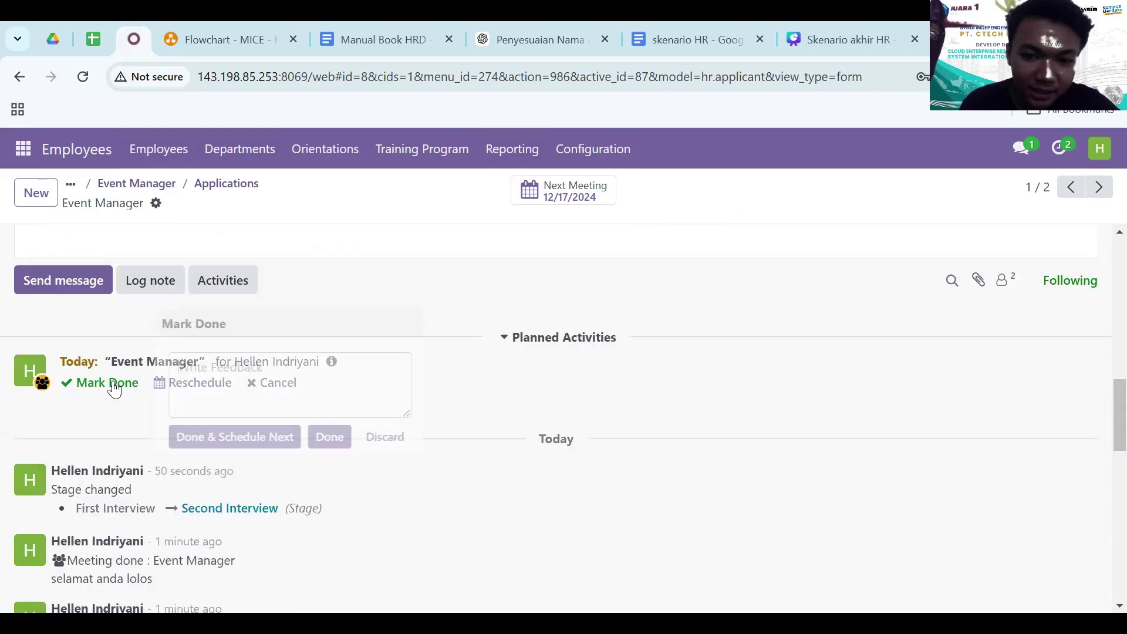
pyautogui.write('selam')
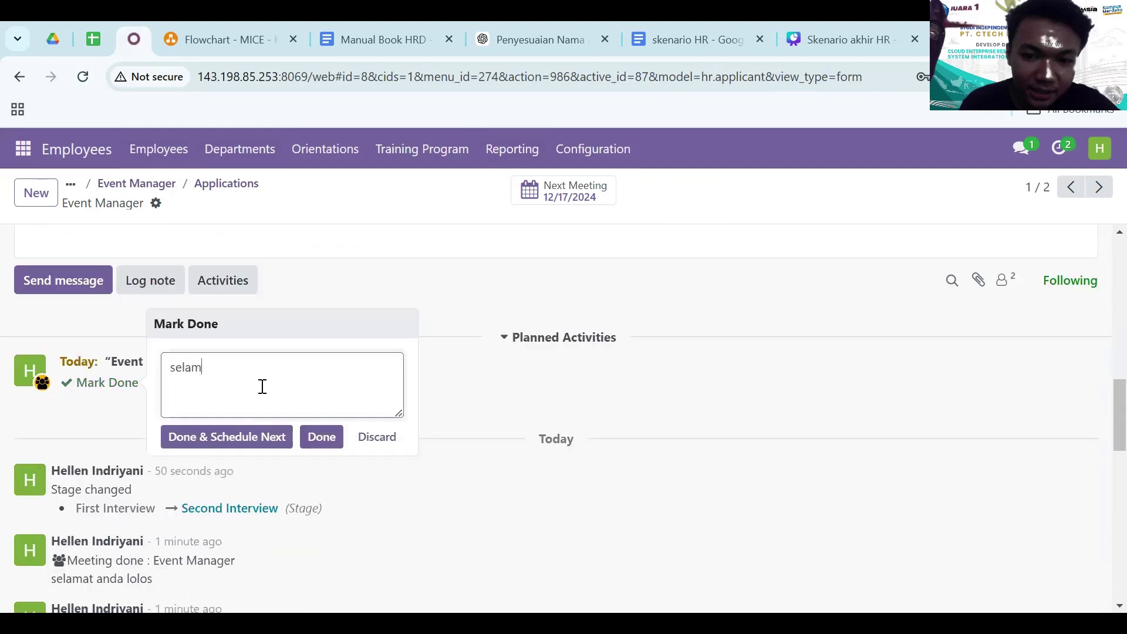
pyautogui.write('at anda lolos e')
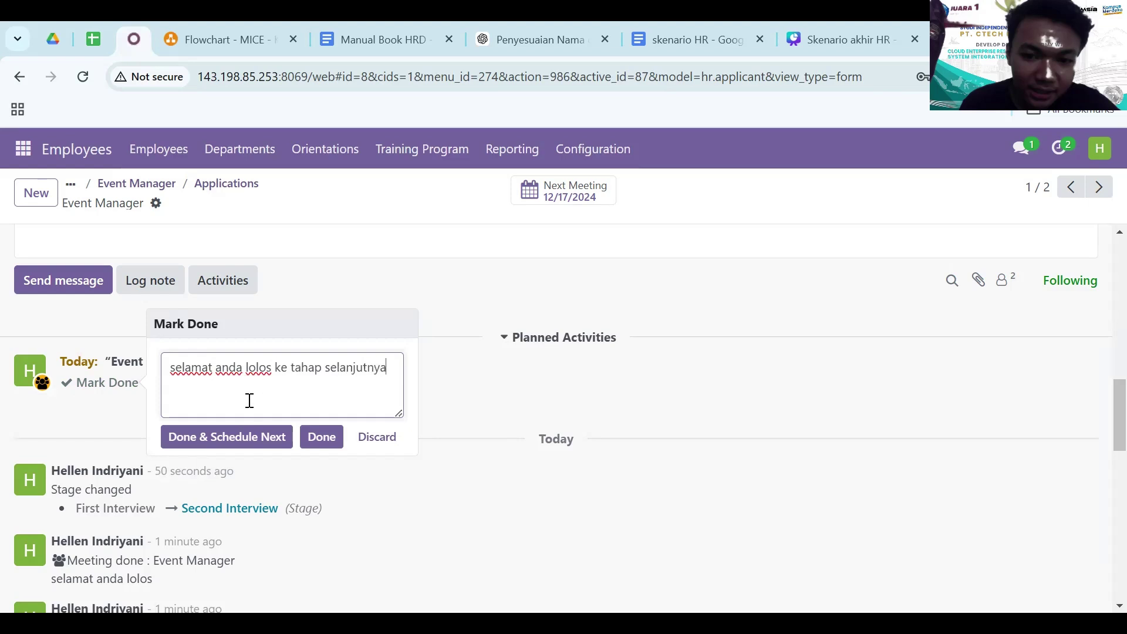
pyautogui.click(230, 442)
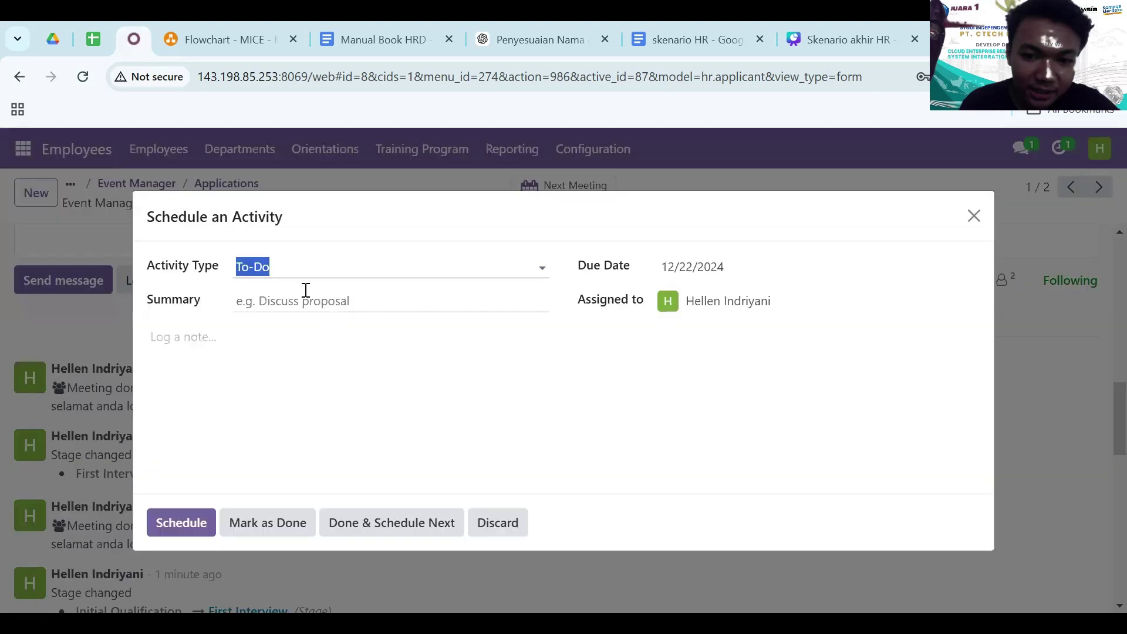
pyautogui.click(358, 518)
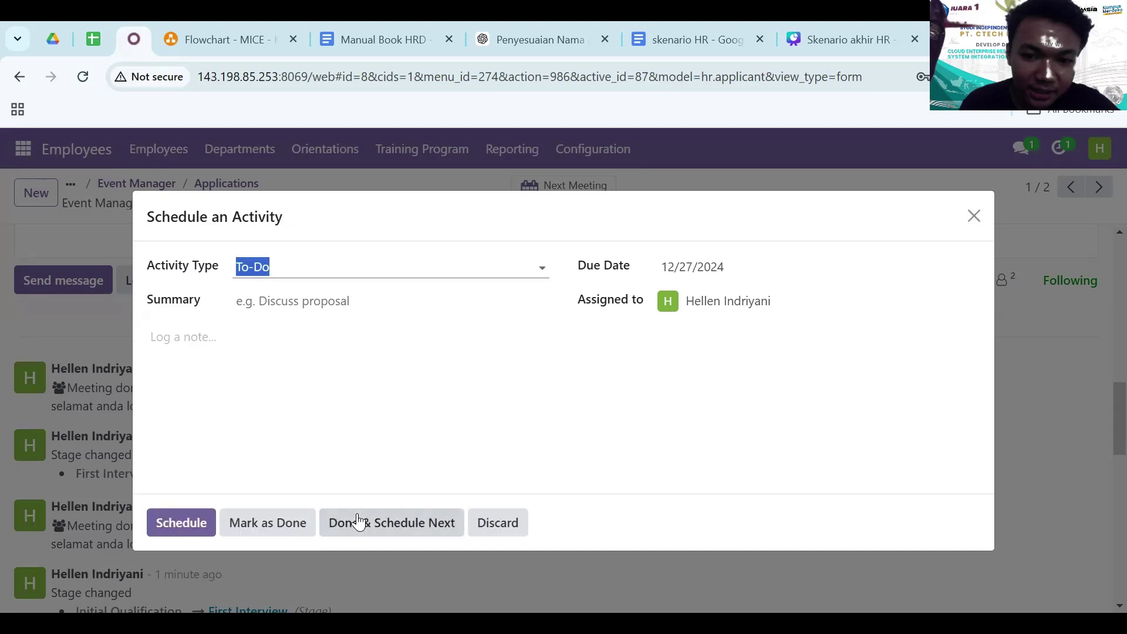
pyautogui.click(380, 521)
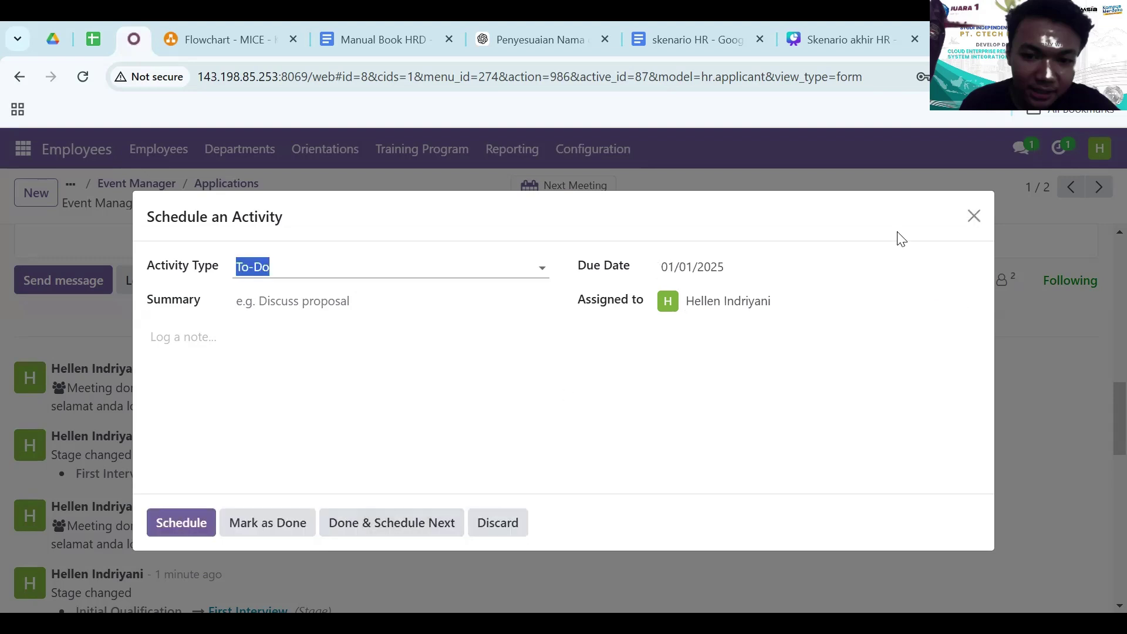
pyautogui.click(974, 216)
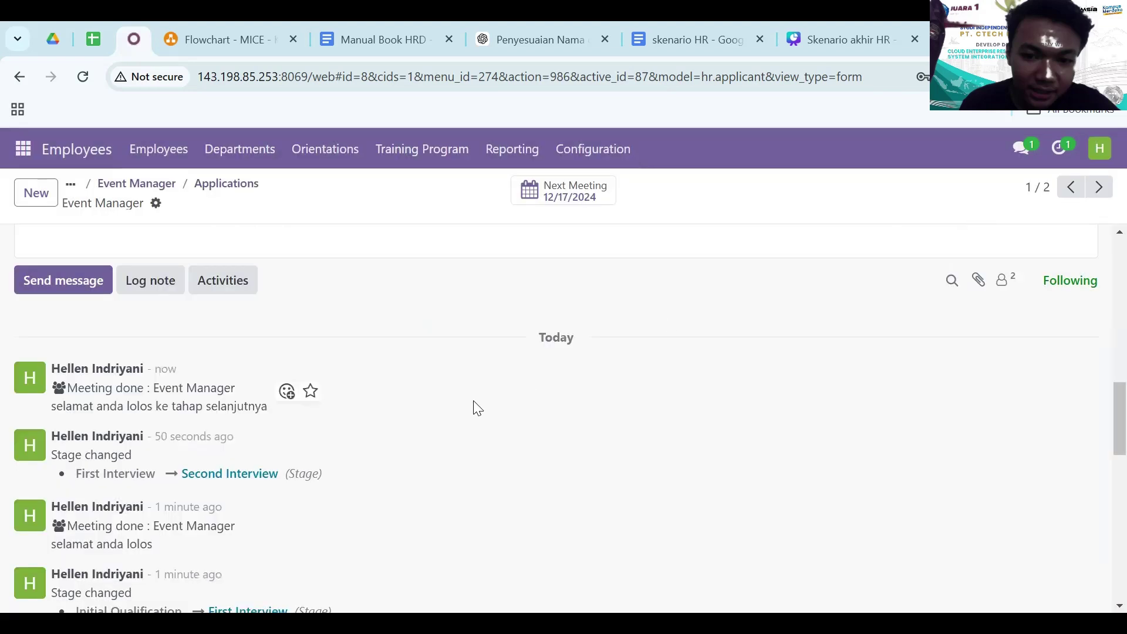
pyautogui.scroll(10, 516, 327)
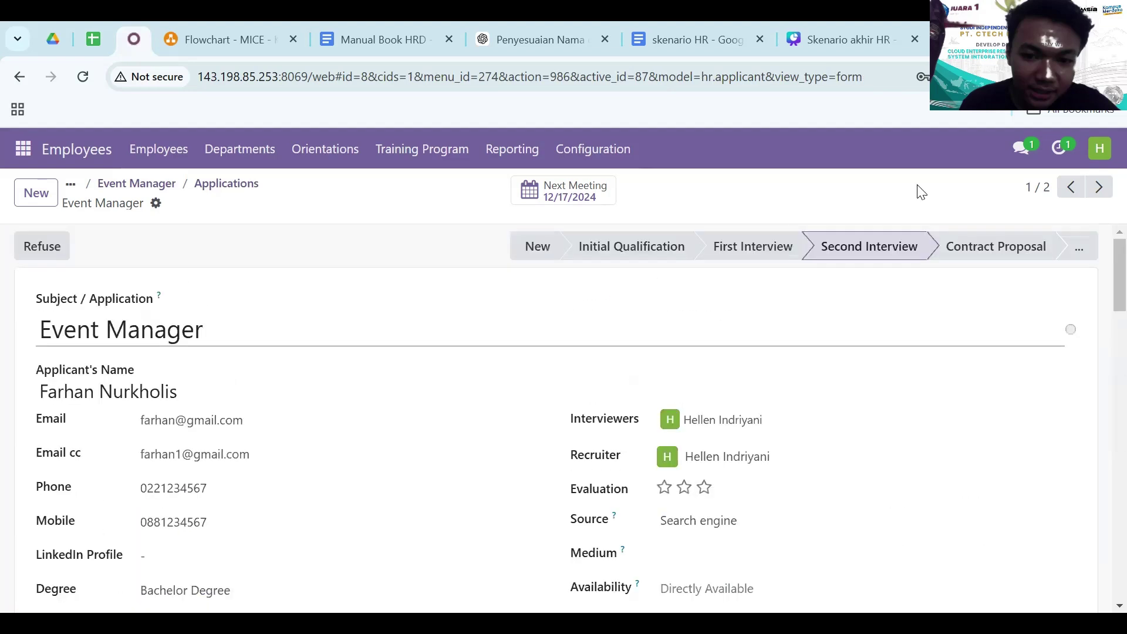
# - Move the applicant to Contract Proposal with expected and proposed salary both 5,000,000
pyautogui.click(1004, 248)
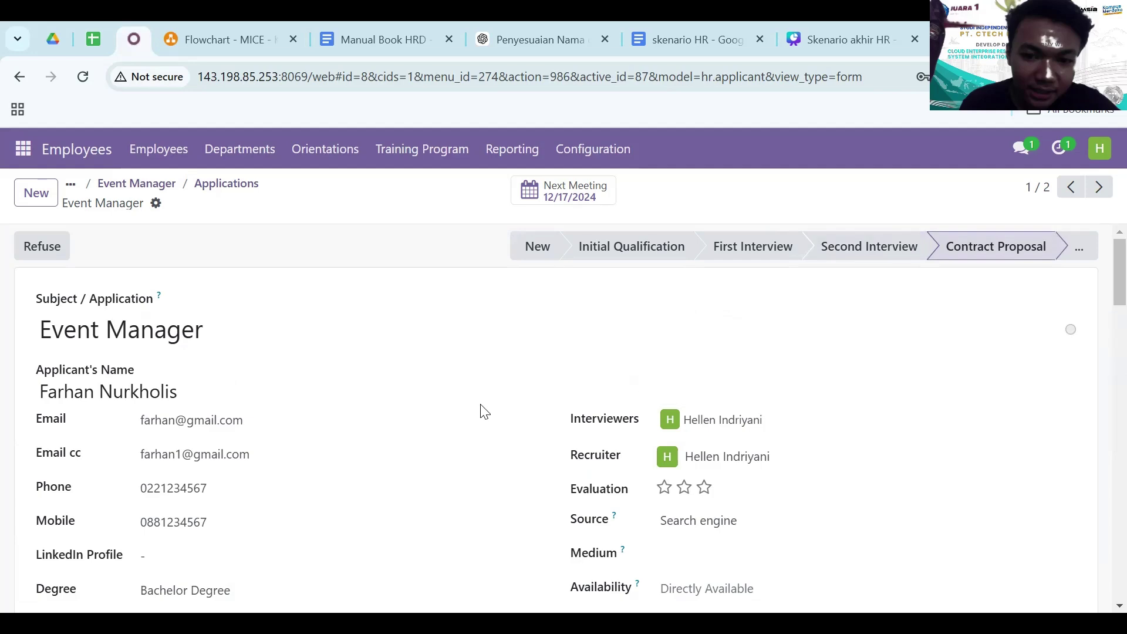
pyautogui.scroll(-6, 484, 411)
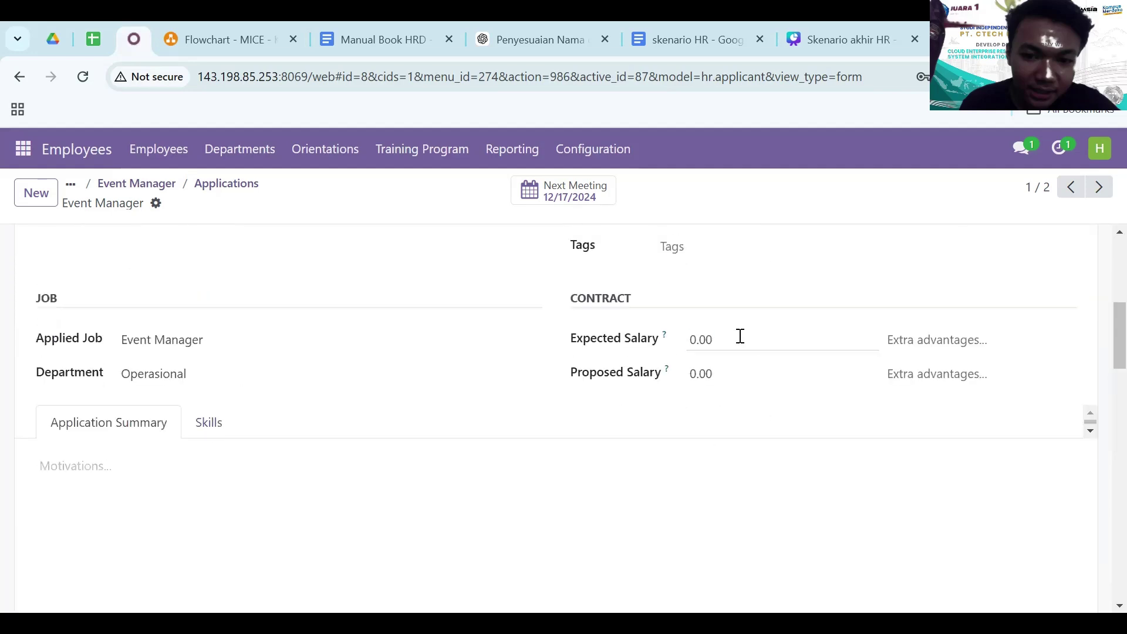
pyautogui.click(740, 336)
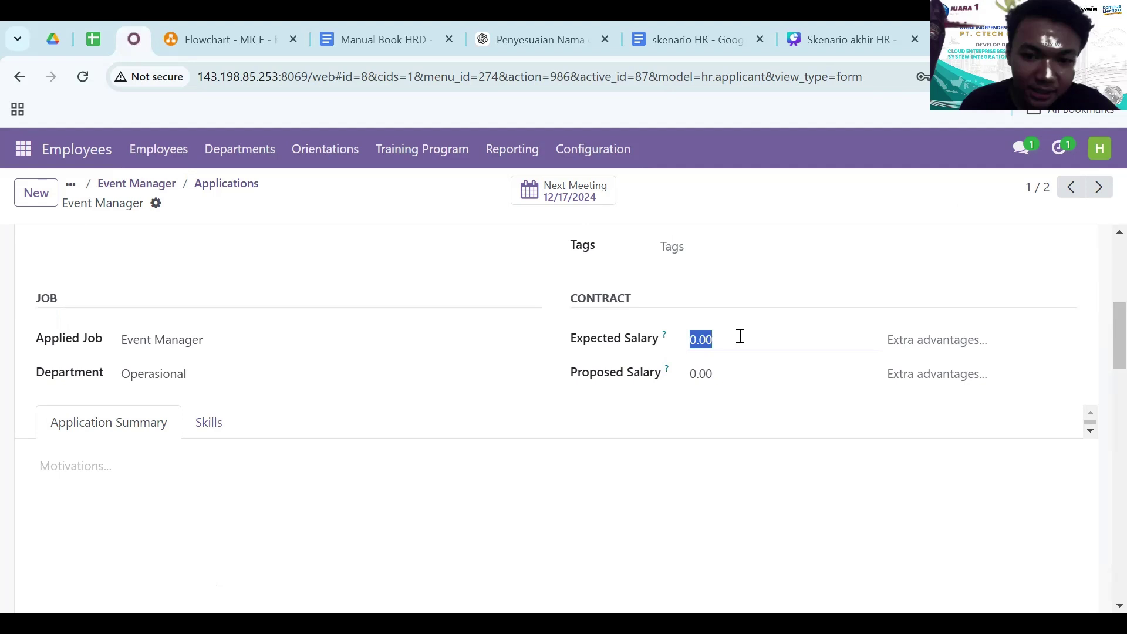
pyautogui.write('5,')
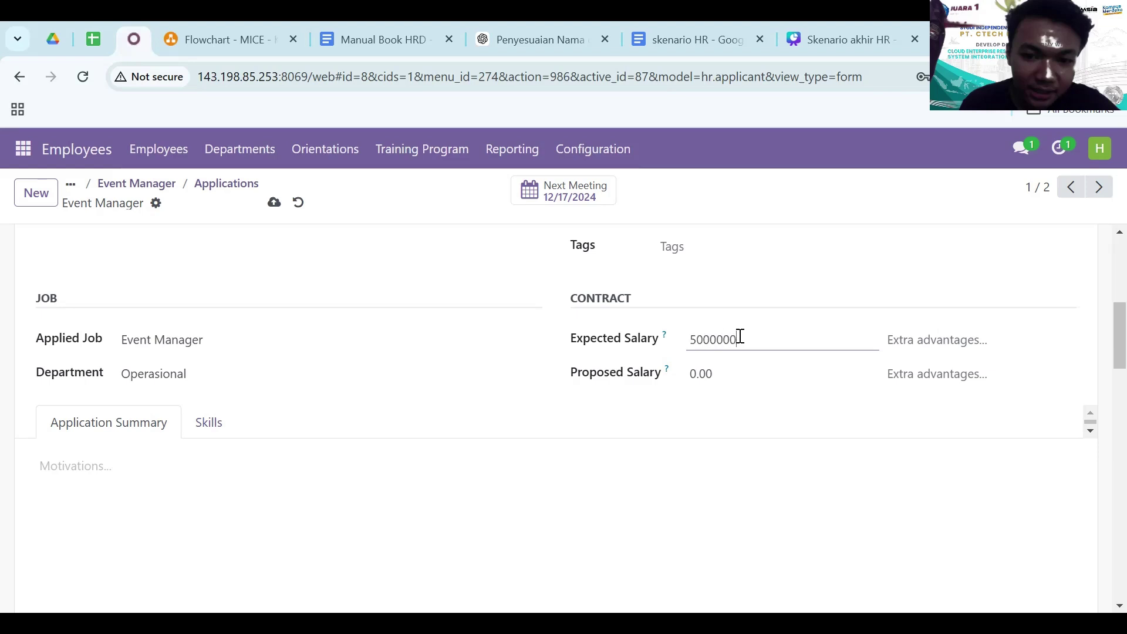
pyautogui.write('000,000')
pyautogui.press('Tab')
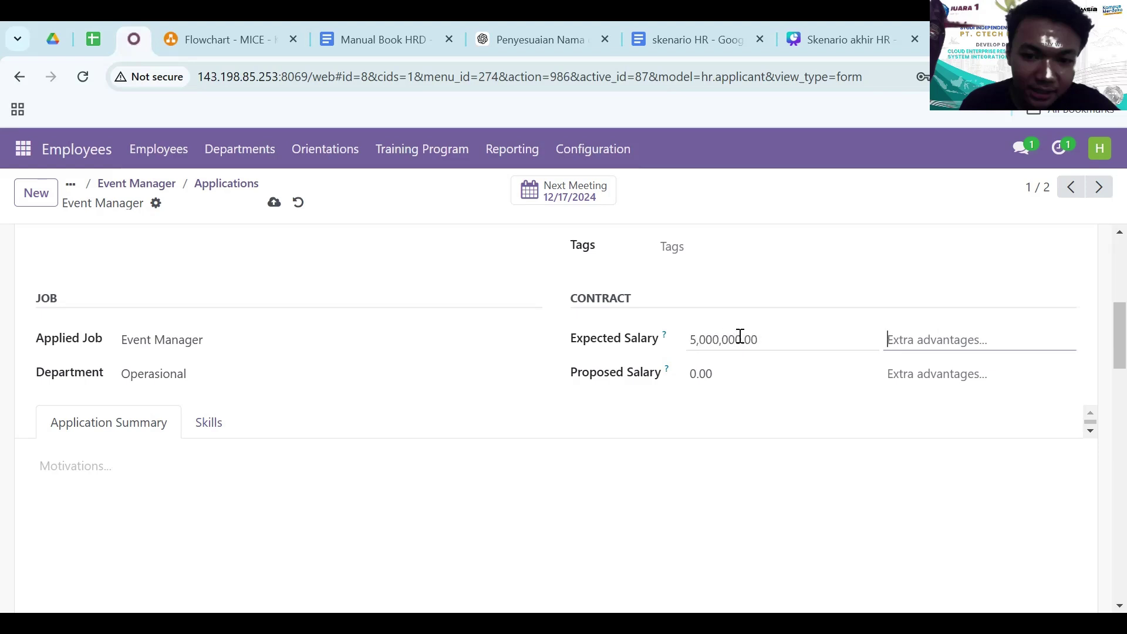
pyautogui.click(735, 374)
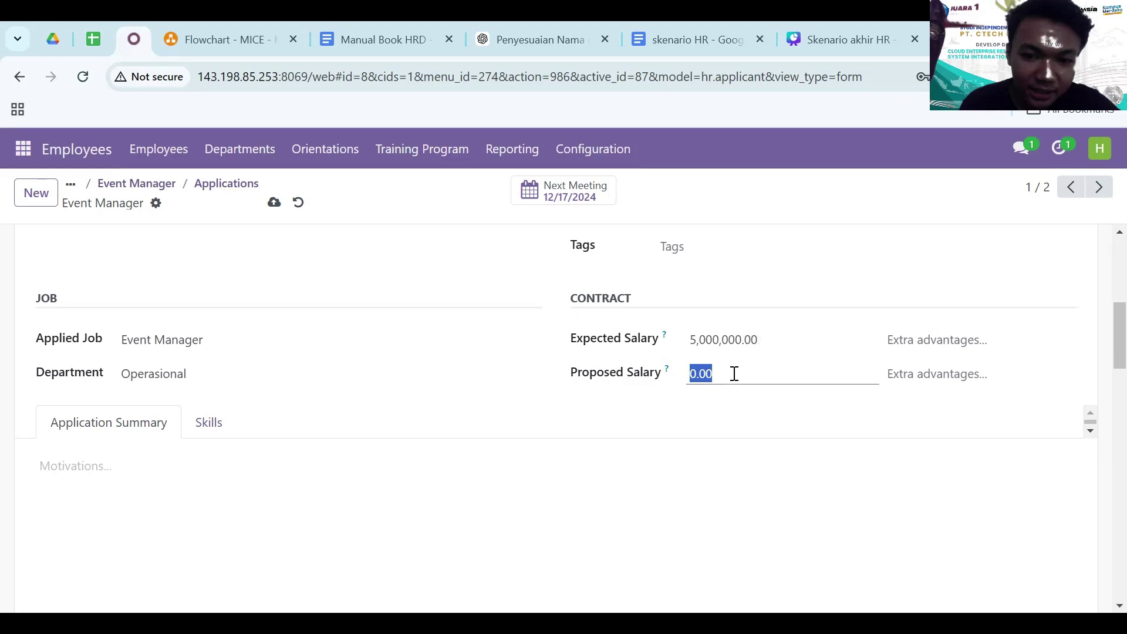
pyautogui.write('5,')
pyautogui.write('000,000')
pyautogui.press('Return')
pyautogui.scroll(-5, 580, 469)
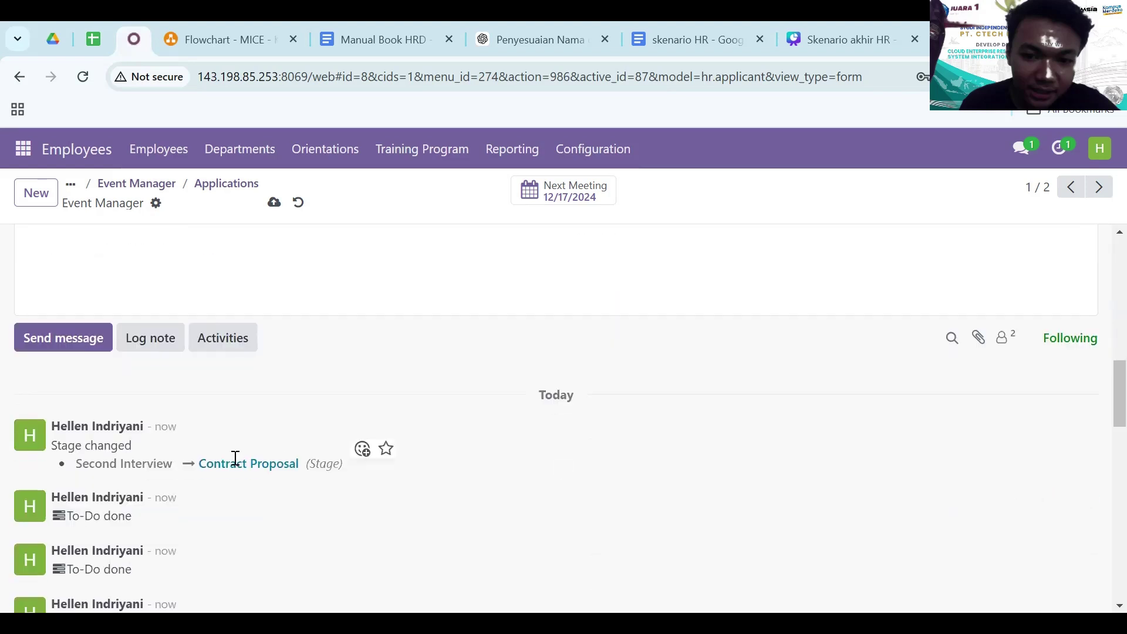
pyautogui.scroll(5, 634, 403)
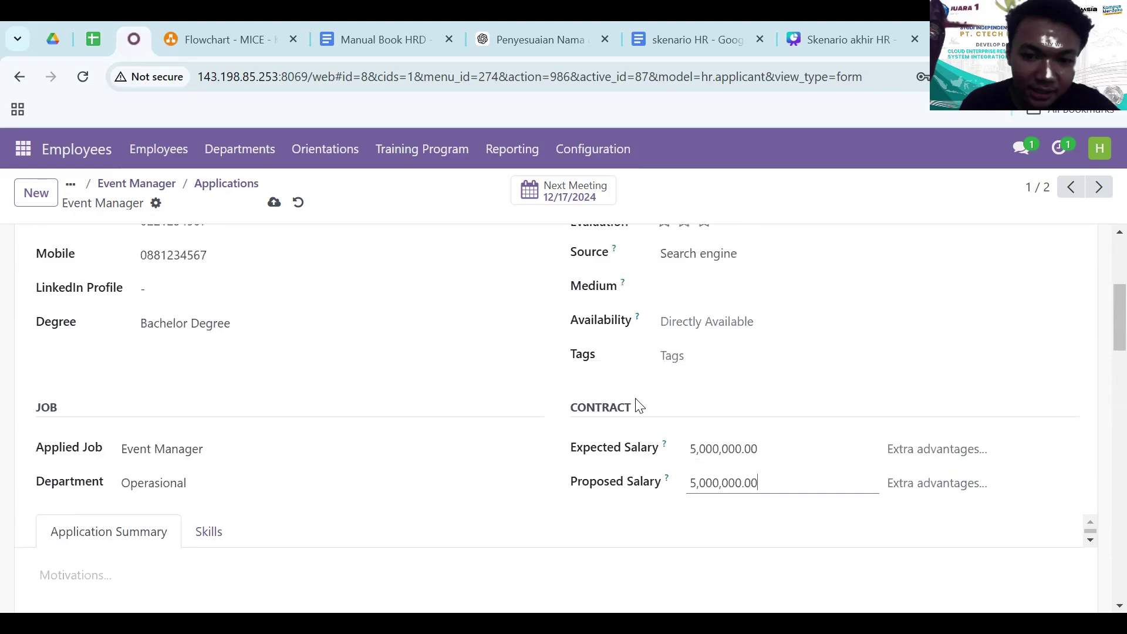
pyautogui.scroll(2, 652, 346)
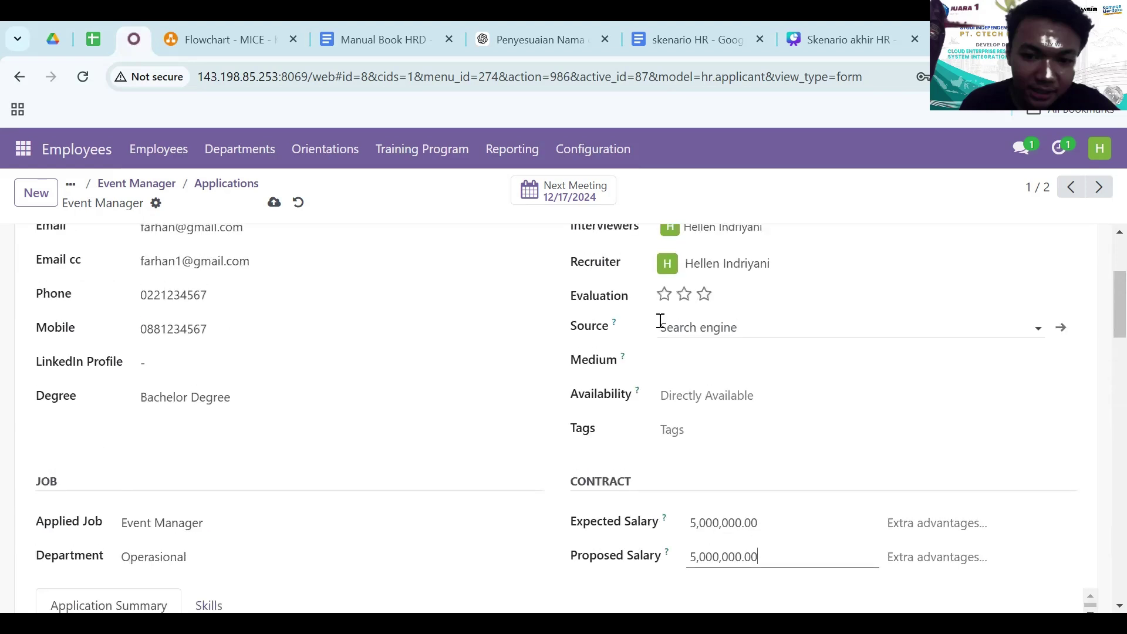
pyautogui.scroll(3, 661, 320)
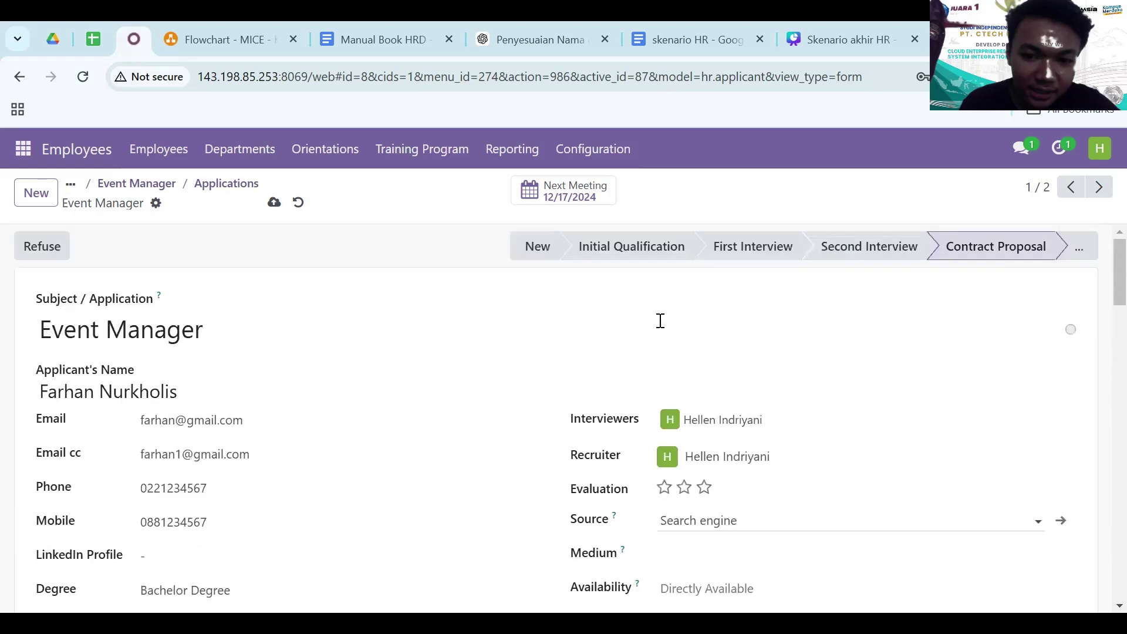
# - Set the applicant's stage to Contract Signed from the extra stages menu, hiring them
pyautogui.click(1079, 247)
pyautogui.click(1043, 285)
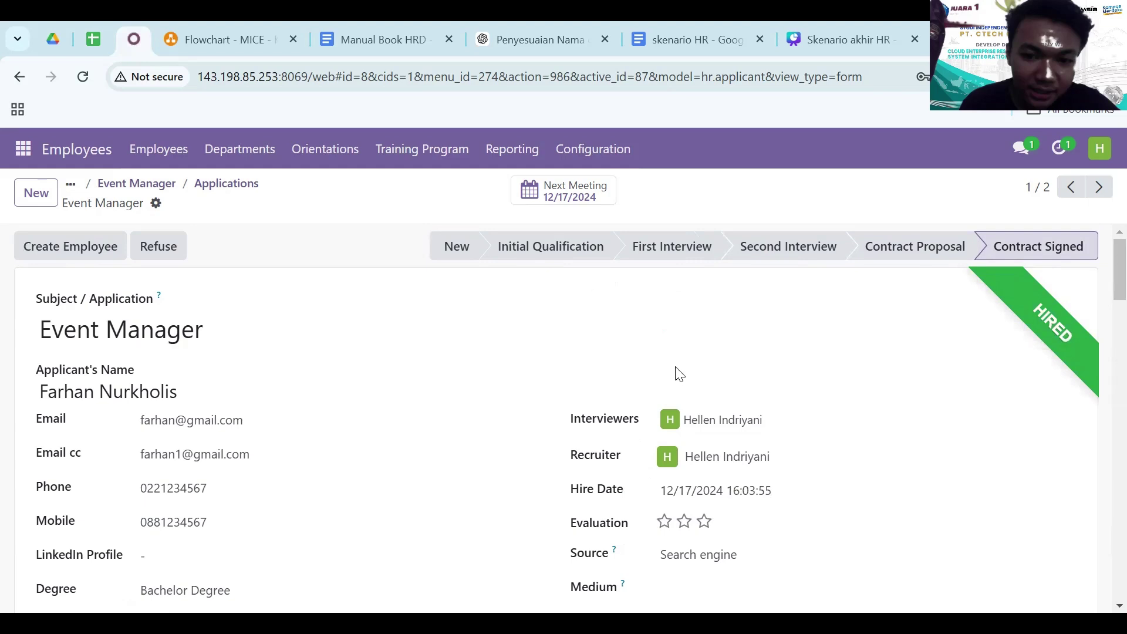
pyautogui.scroll(-2, 676, 376)
pyautogui.scroll(2, 676, 376)
# - Go back to the Event Manager board and open the remaining applicant's application
pyautogui.click(213, 189)
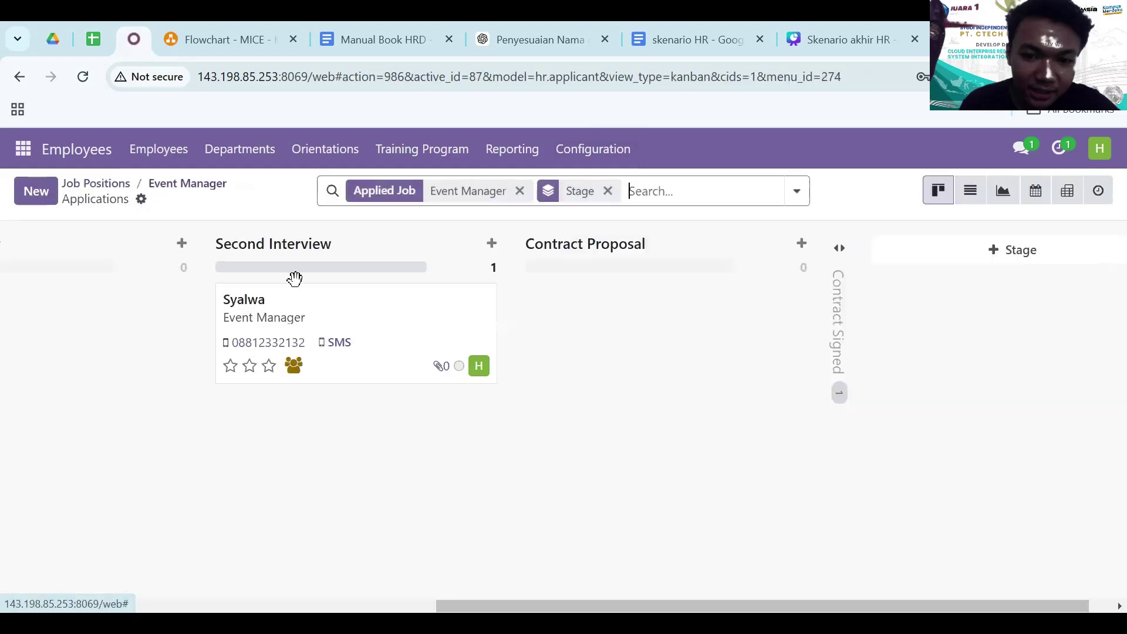
pyautogui.click(297, 318)
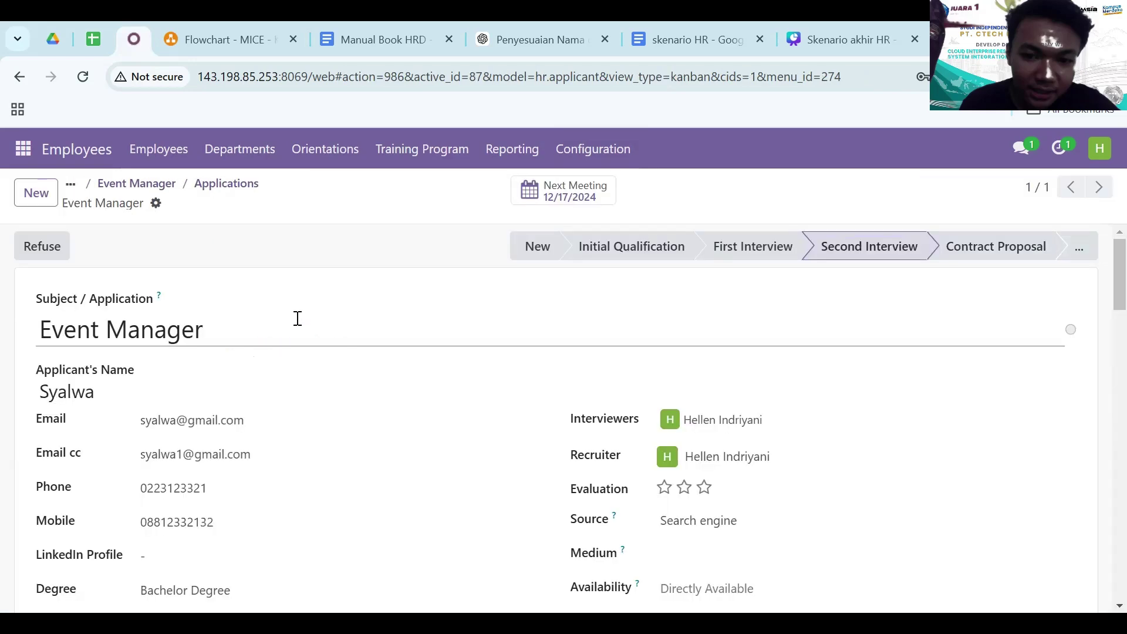
pyautogui.scroll(-1, 363, 404)
pyautogui.scroll(-10, 364, 404)
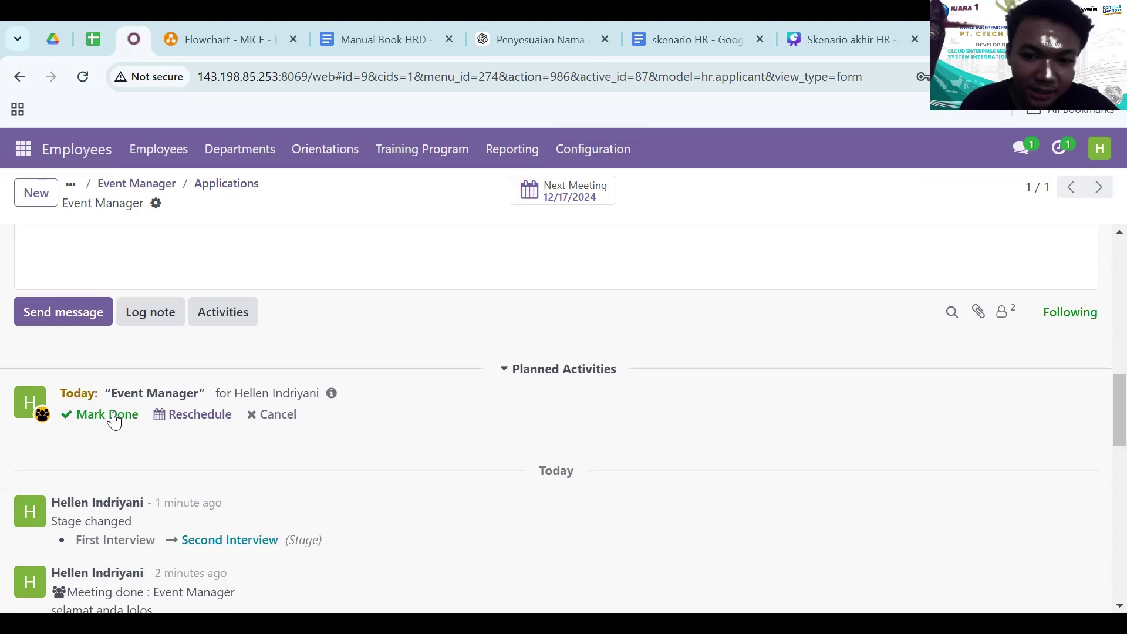
# - Mark their Event Manager activity done with feedback 'selamat anda lolos', scheduling no follow-up
pyautogui.click(109, 416)
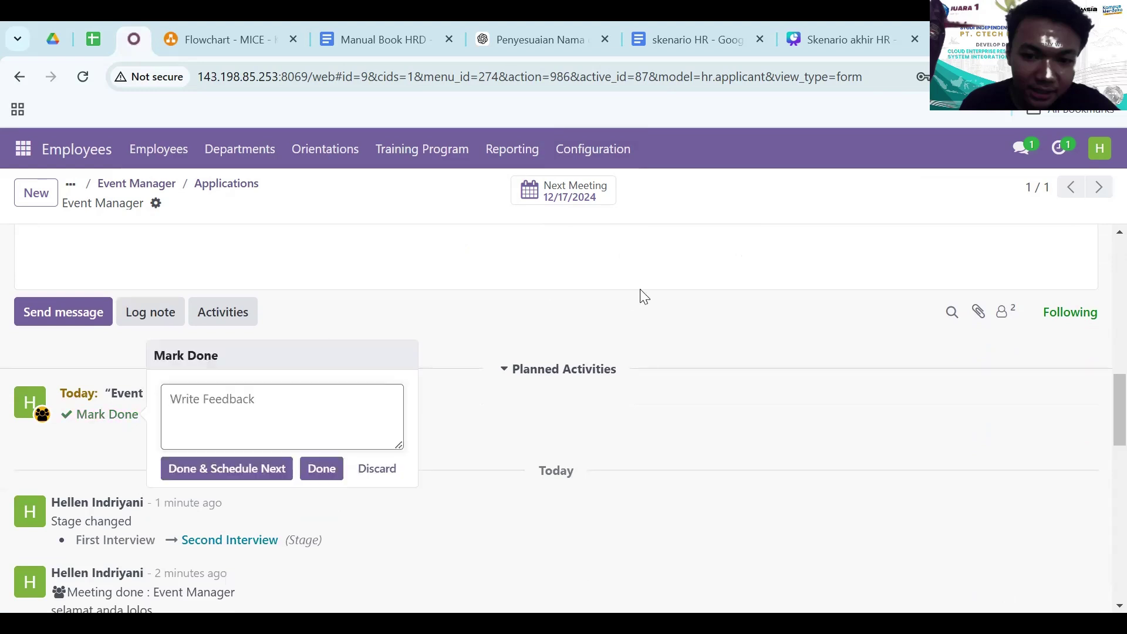
pyautogui.write('selamat anda lolos')
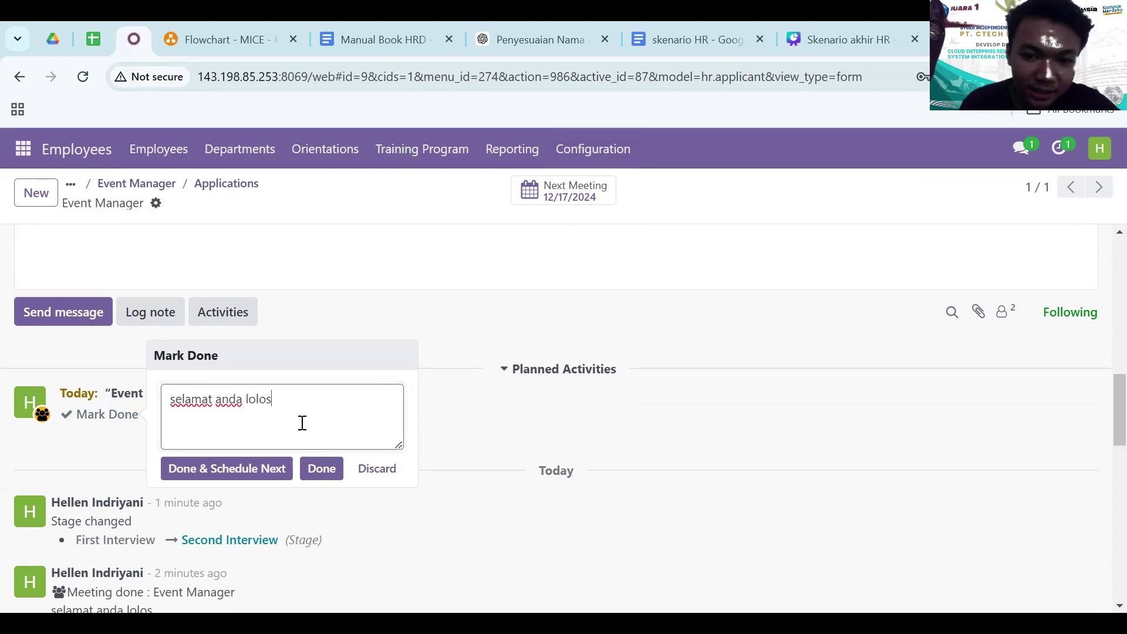
pyautogui.click(262, 464)
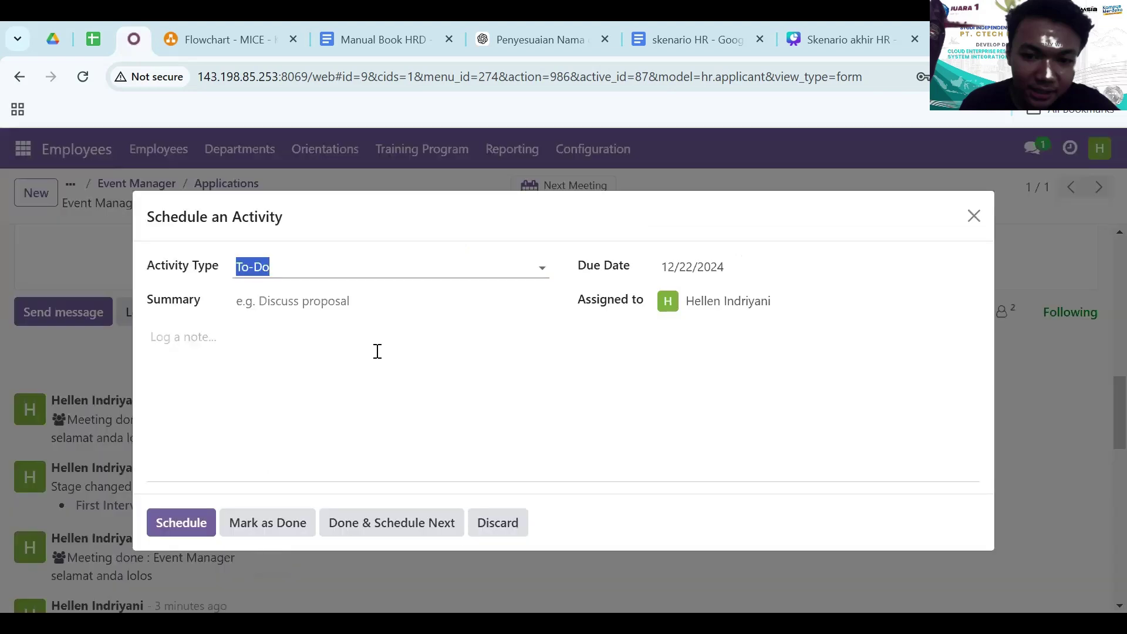
pyautogui.click(379, 522)
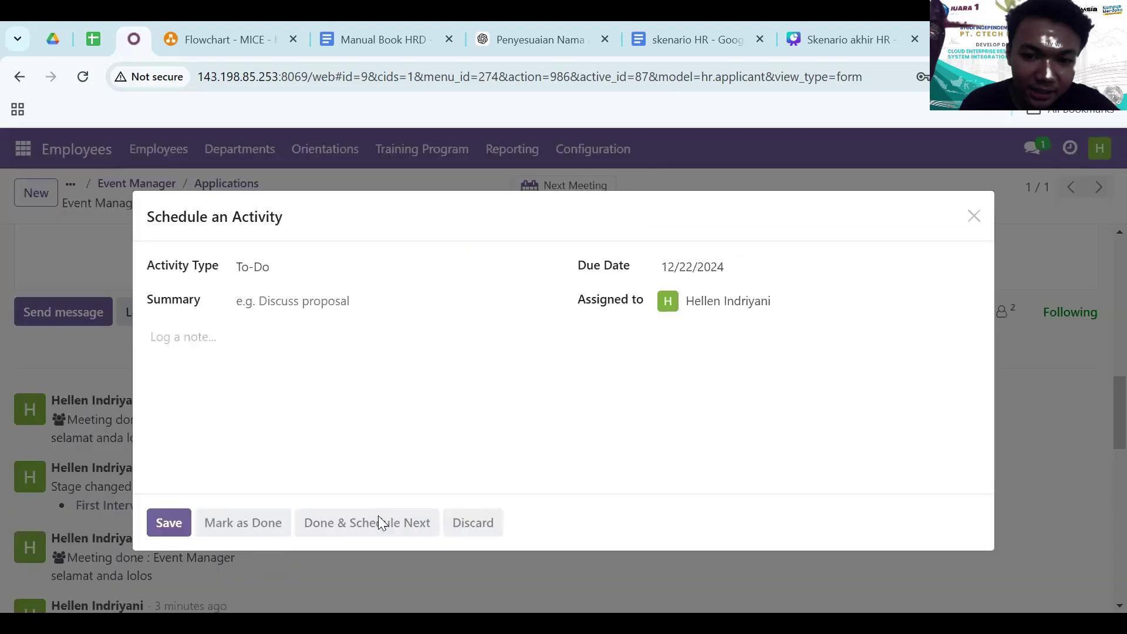
pyautogui.click(974, 217)
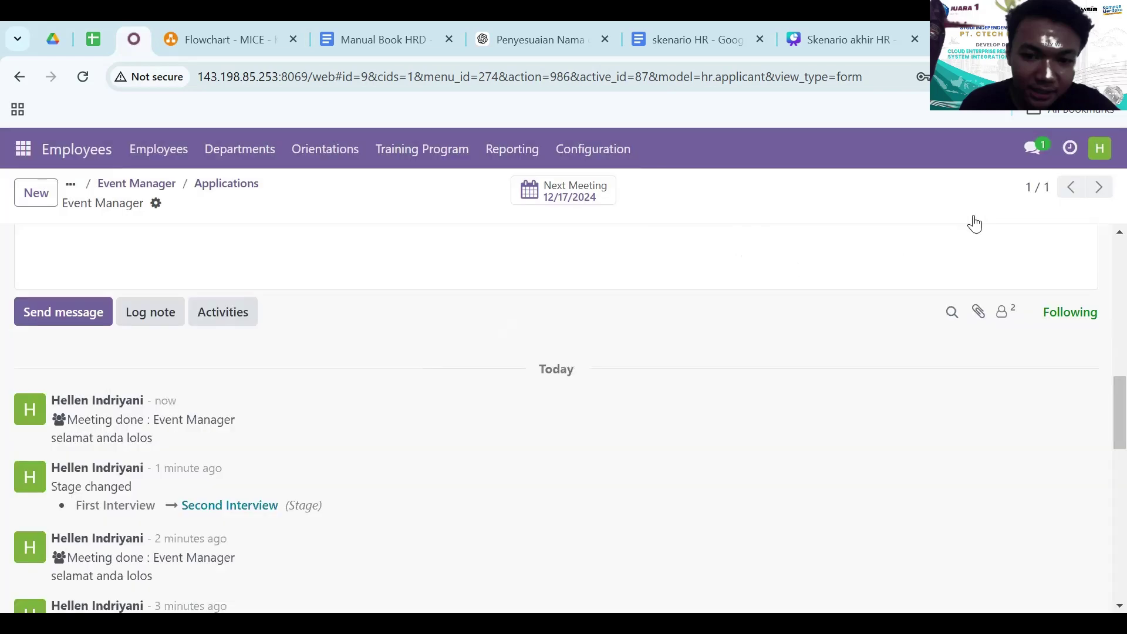
pyautogui.scroll(10, 786, 269)
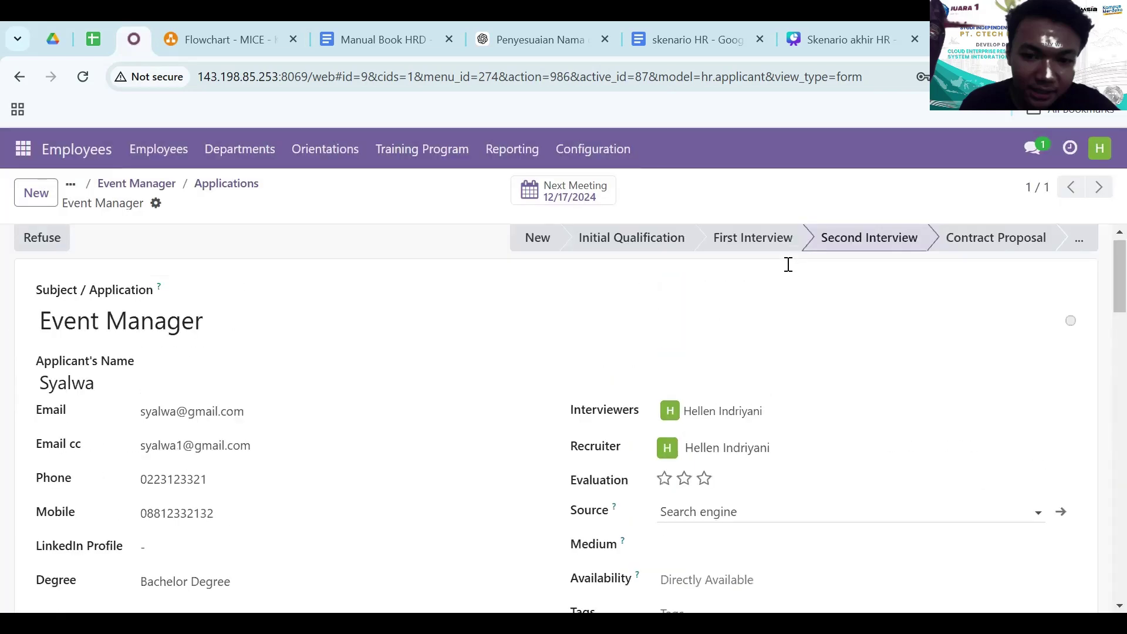
# - Move to Contract Proposal, set expected salary 4000000 and proposed 5000000, then mark Contract Signed
pyautogui.click(969, 250)
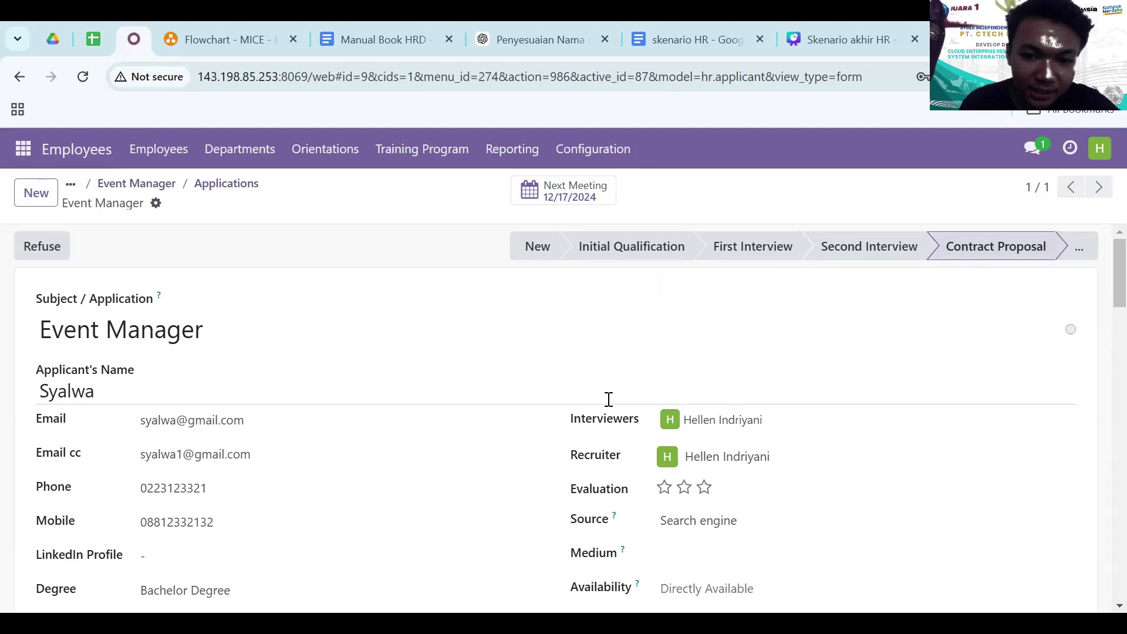
pyautogui.scroll(-5, 496, 418)
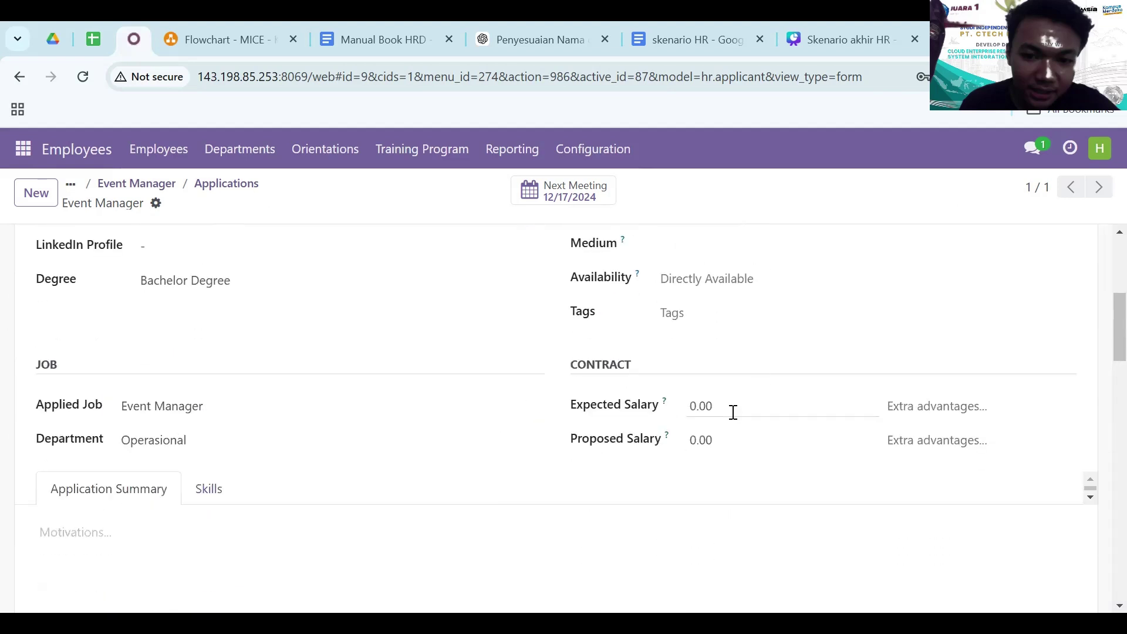
pyautogui.click(735, 411)
pyautogui.write('4')
pyautogui.write('000000')
pyautogui.press('Tab')
pyautogui.click(722, 440)
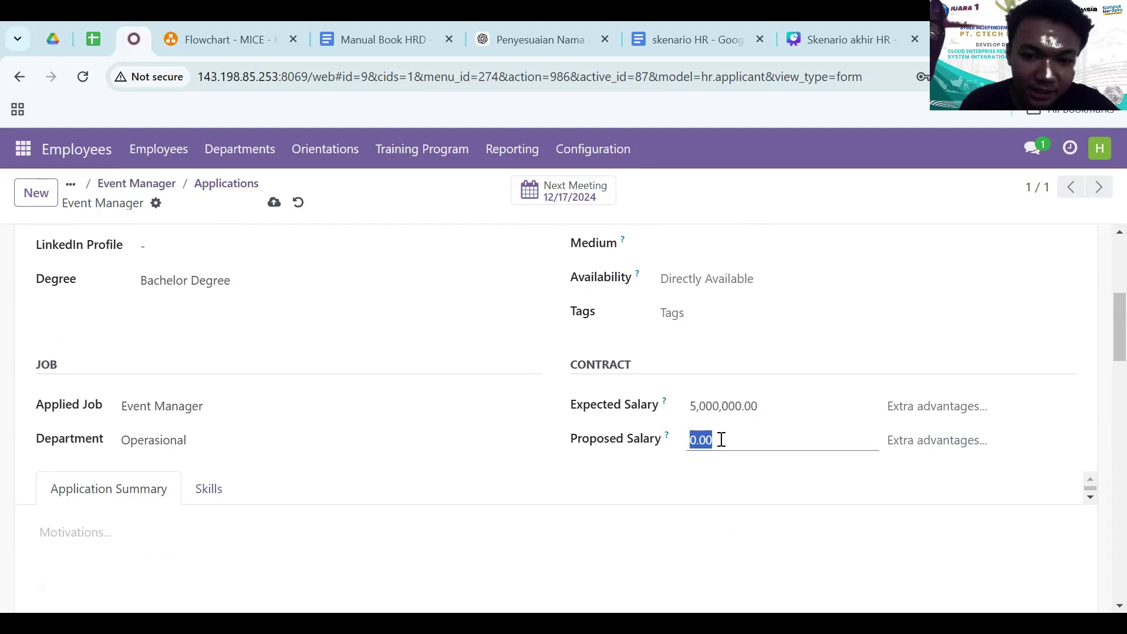
pyautogui.write('5000000')
pyautogui.press('Tab')
pyautogui.scroll(-5, 607, 481)
pyautogui.scroll(10, 604, 478)
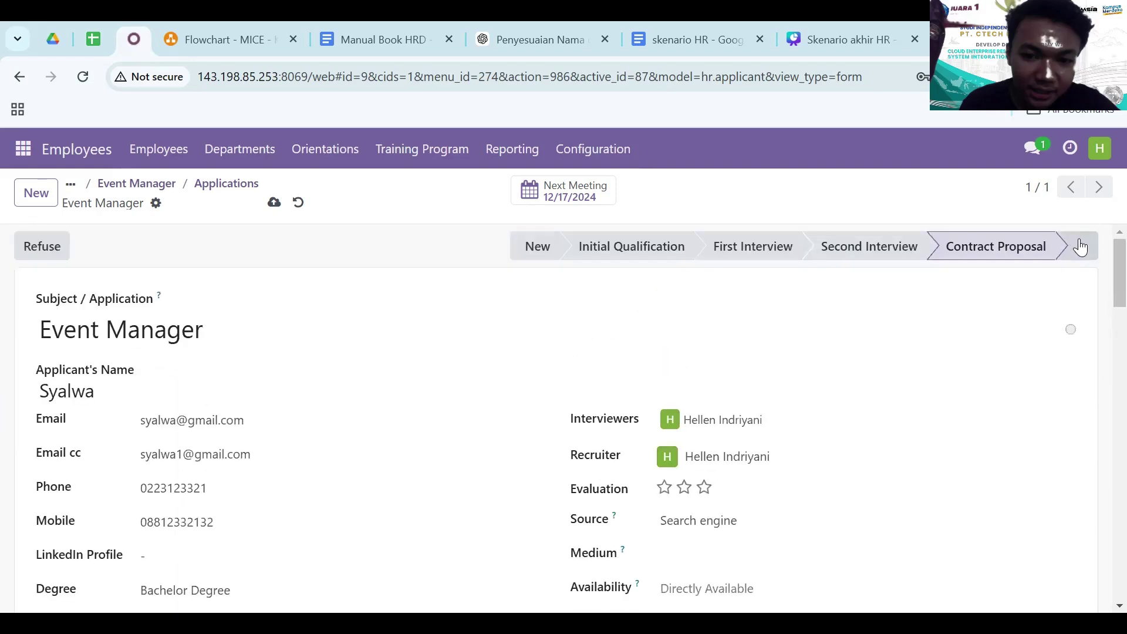
pyautogui.click(1077, 246)
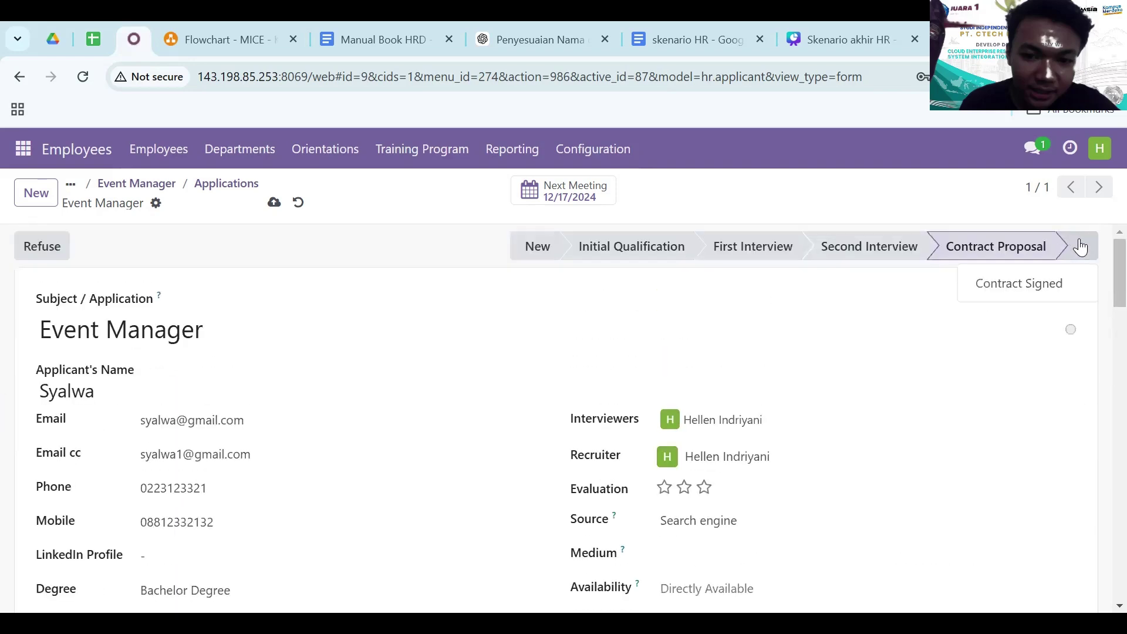
pyautogui.click(1051, 284)
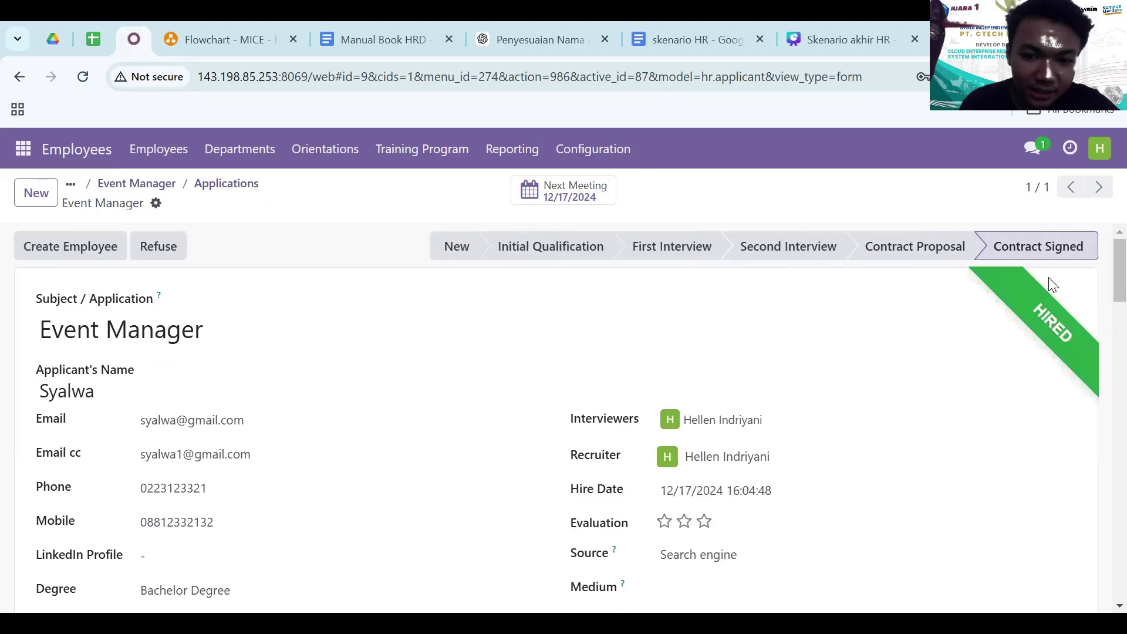
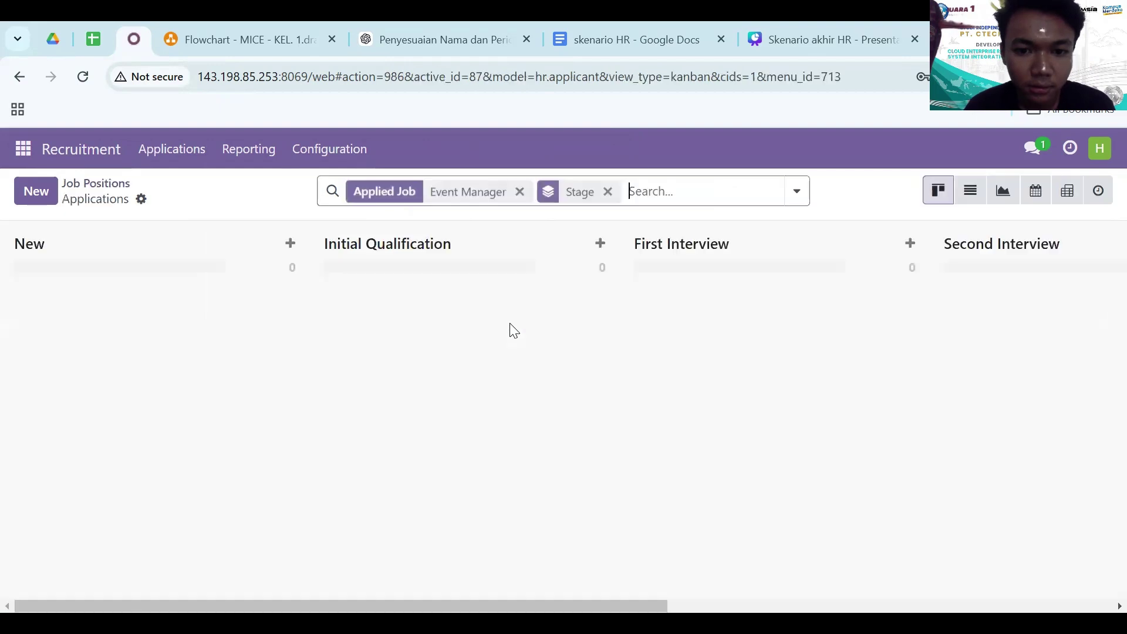
# - Unfold the Contract Signed column and open the first hired applicant's Event Manager application
pyautogui.hscroll(5, 951, 317)
pyautogui.hscroll(2, 954, 319)
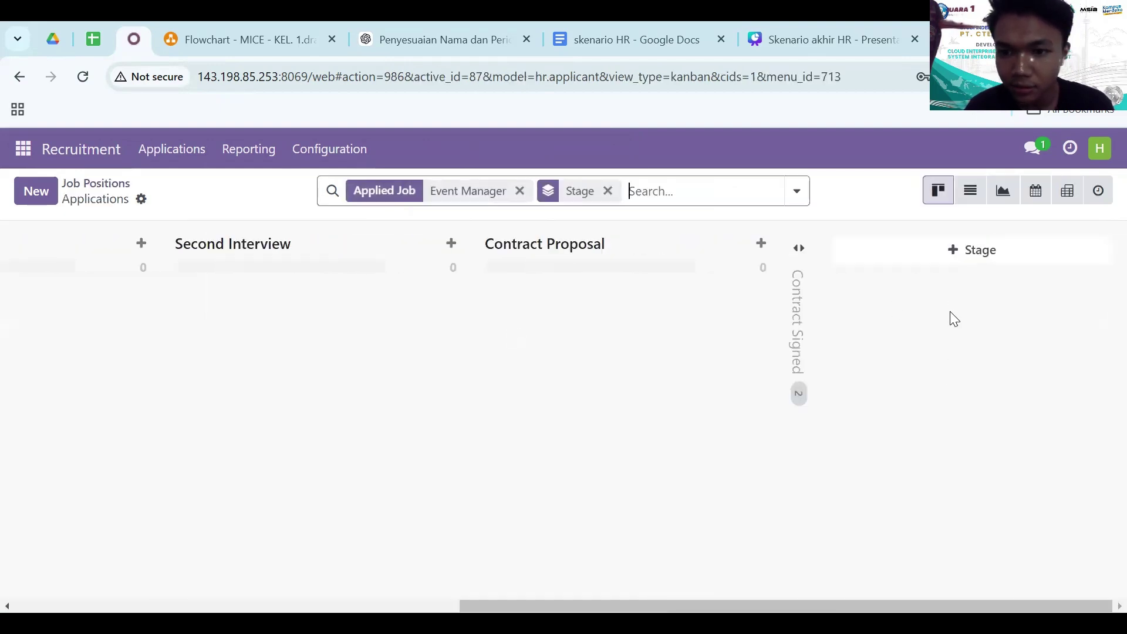
pyautogui.click(794, 330)
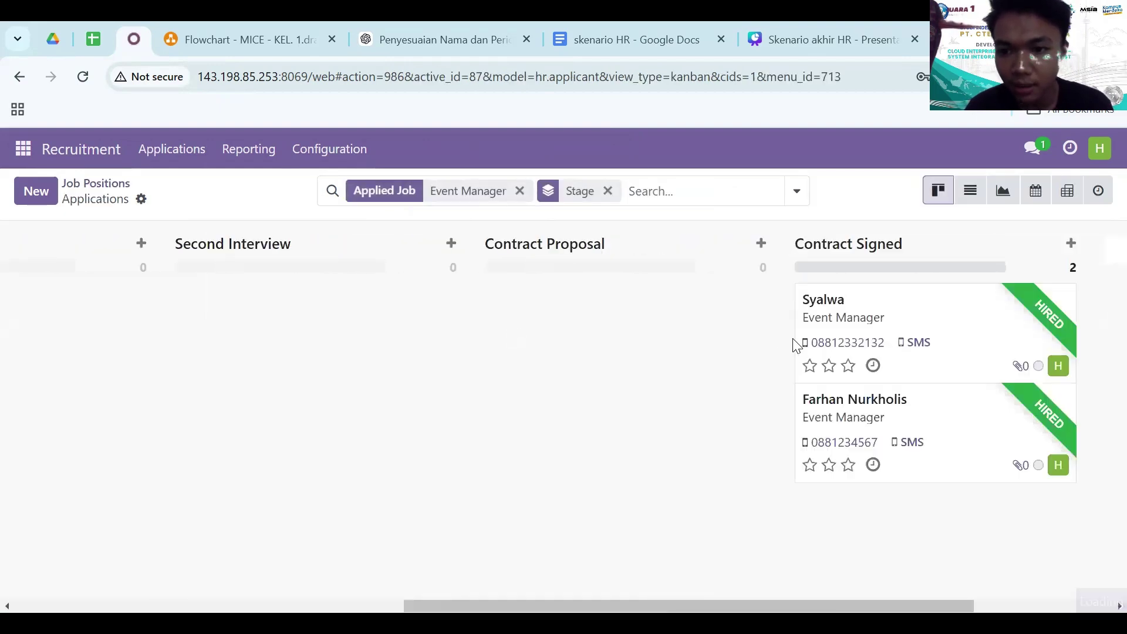
pyautogui.click(1039, 322)
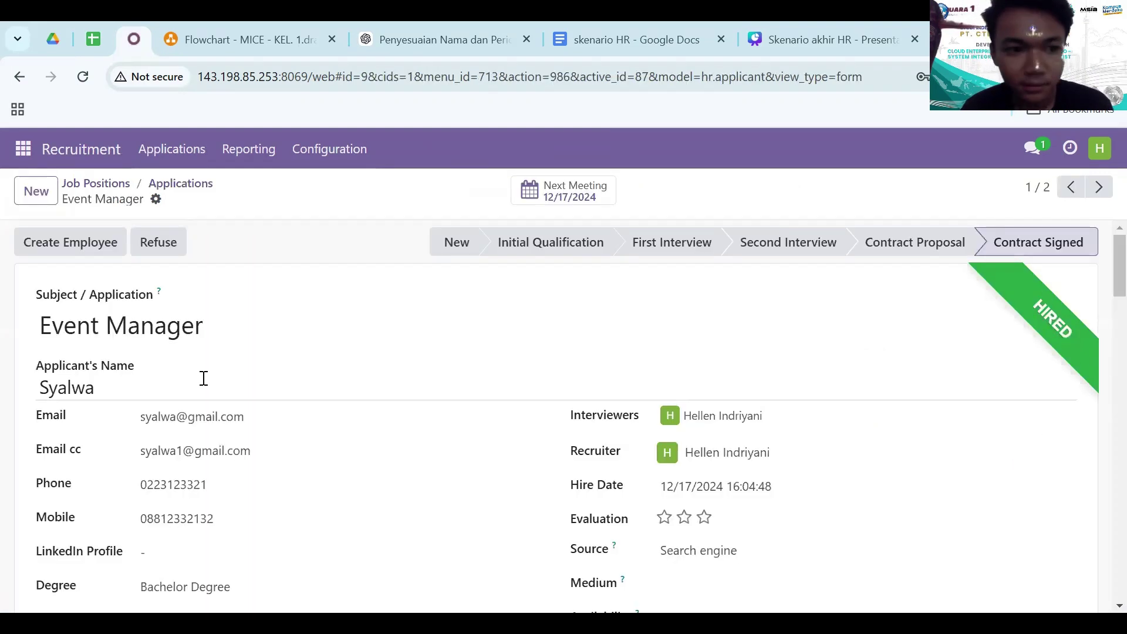
pyautogui.click(49, 243)
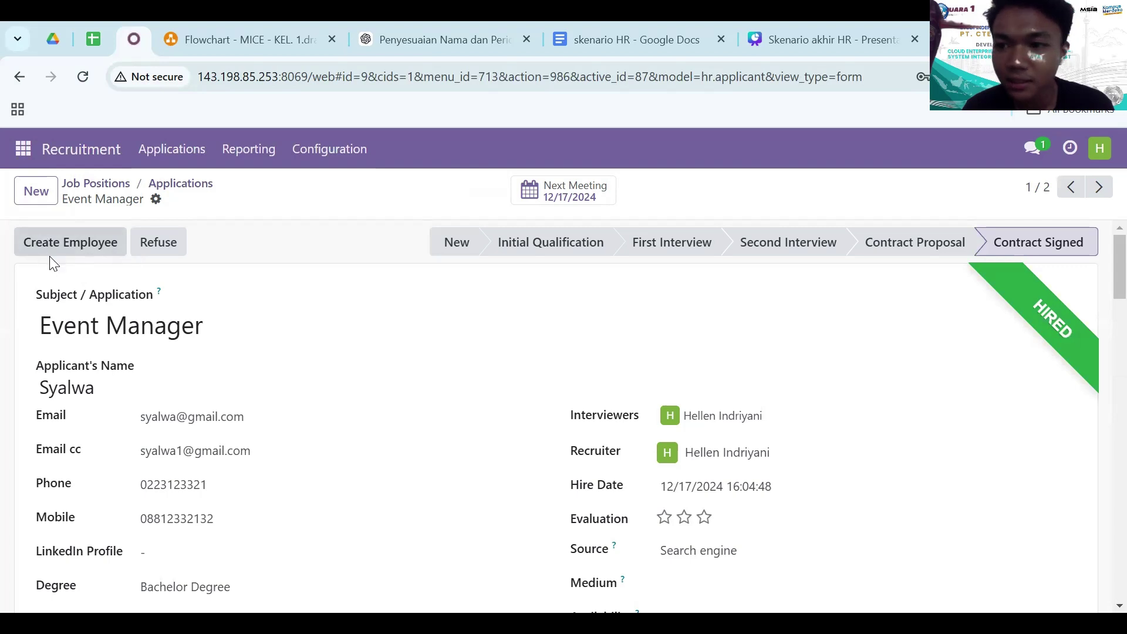
pyautogui.click(69, 240)
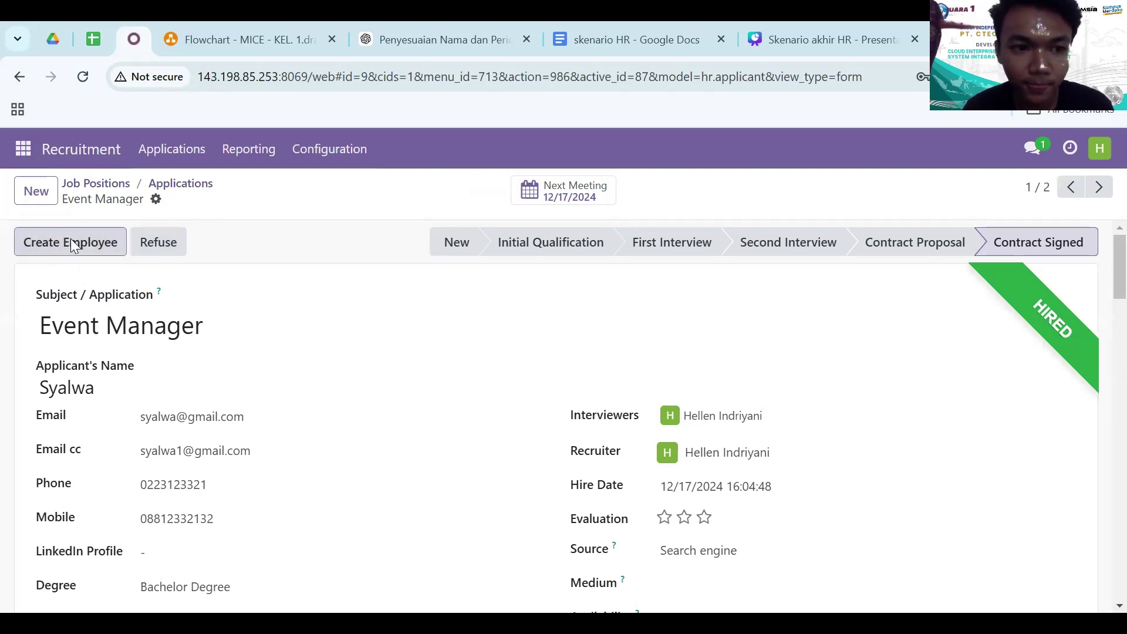
# - Create an employee from the application, open the Manager dropdown, then switch to the HR master data sheet
pyautogui.click(71, 243)
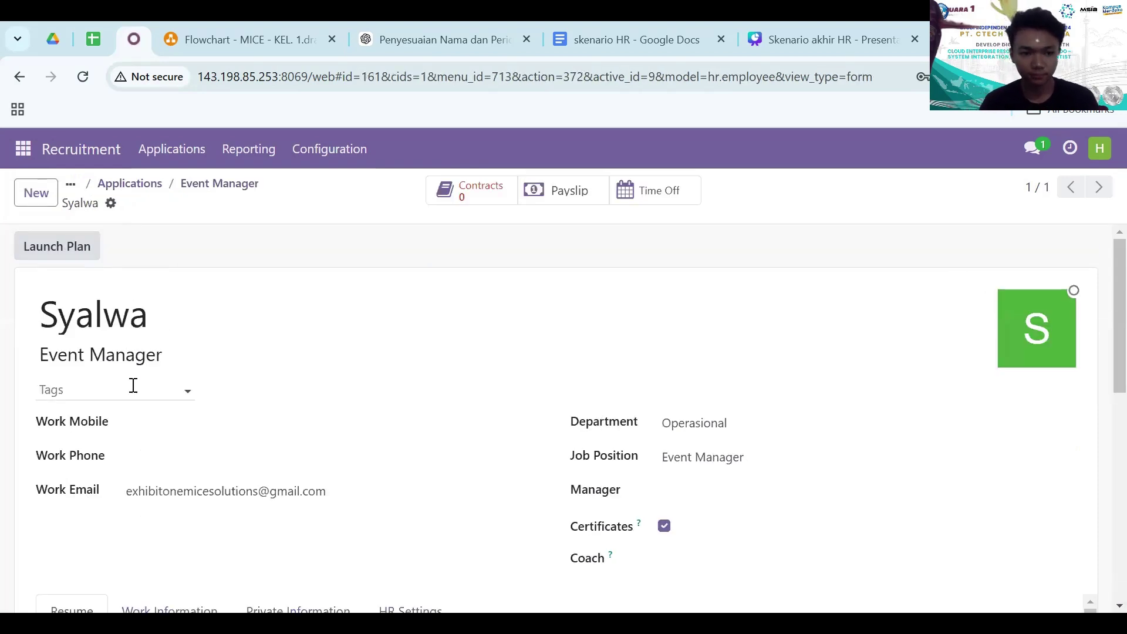
pyautogui.scroll(-2, 218, 417)
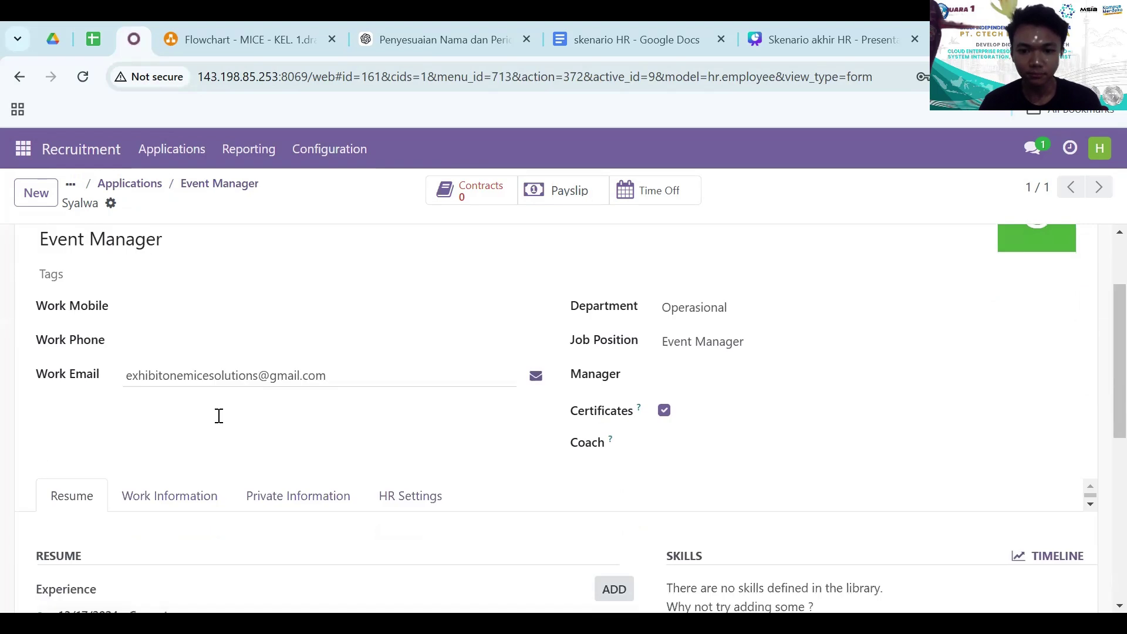
pyautogui.click(701, 378)
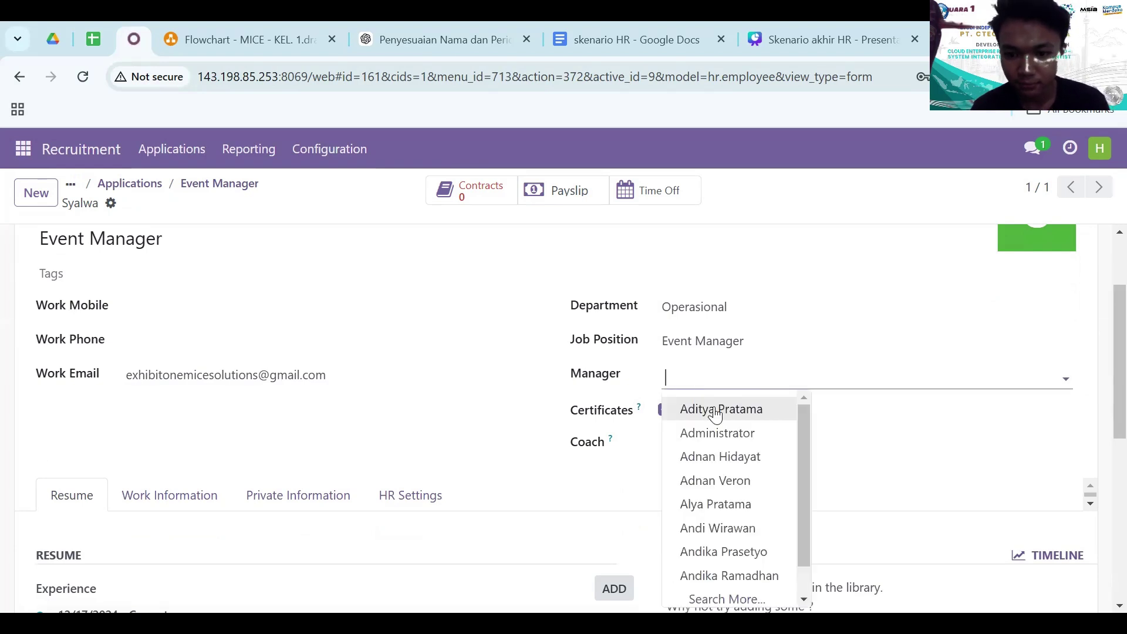
pyautogui.scroll(-1, 722, 499)
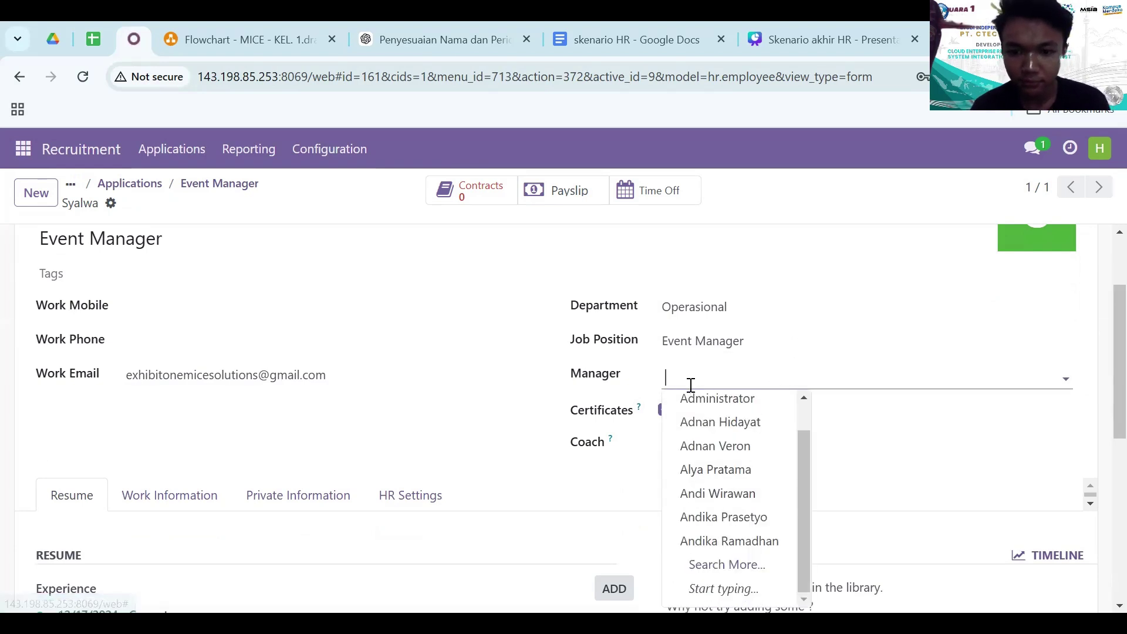
pyautogui.click(94, 40)
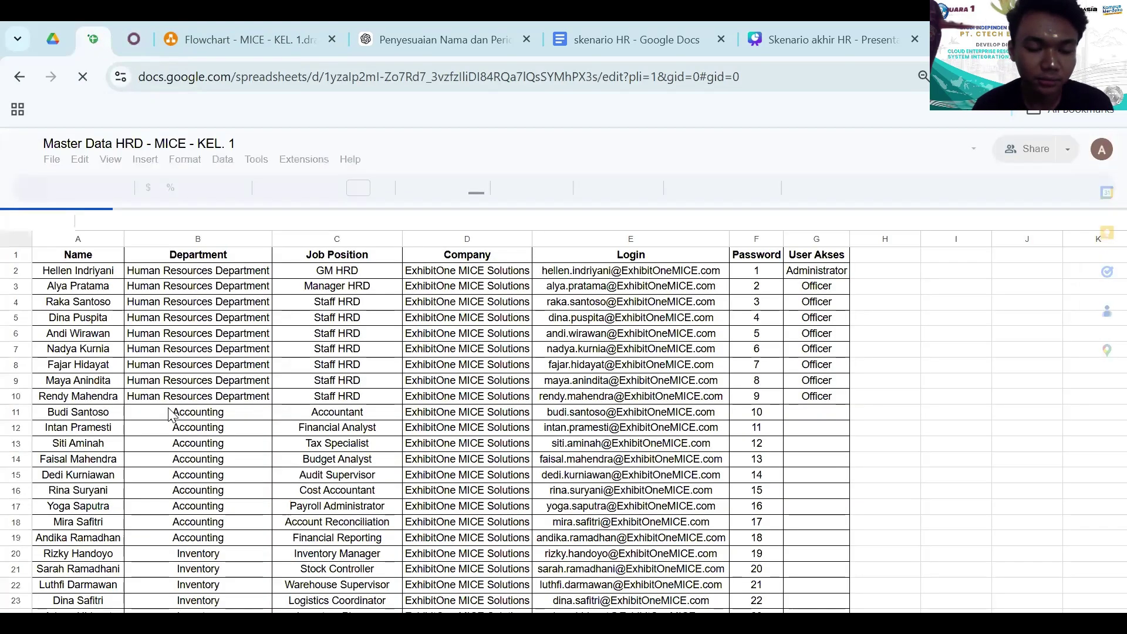
# - Look up the Operasional department's manager in the master data, then return to Odoo
pyautogui.scroll(-10, 145, 464)
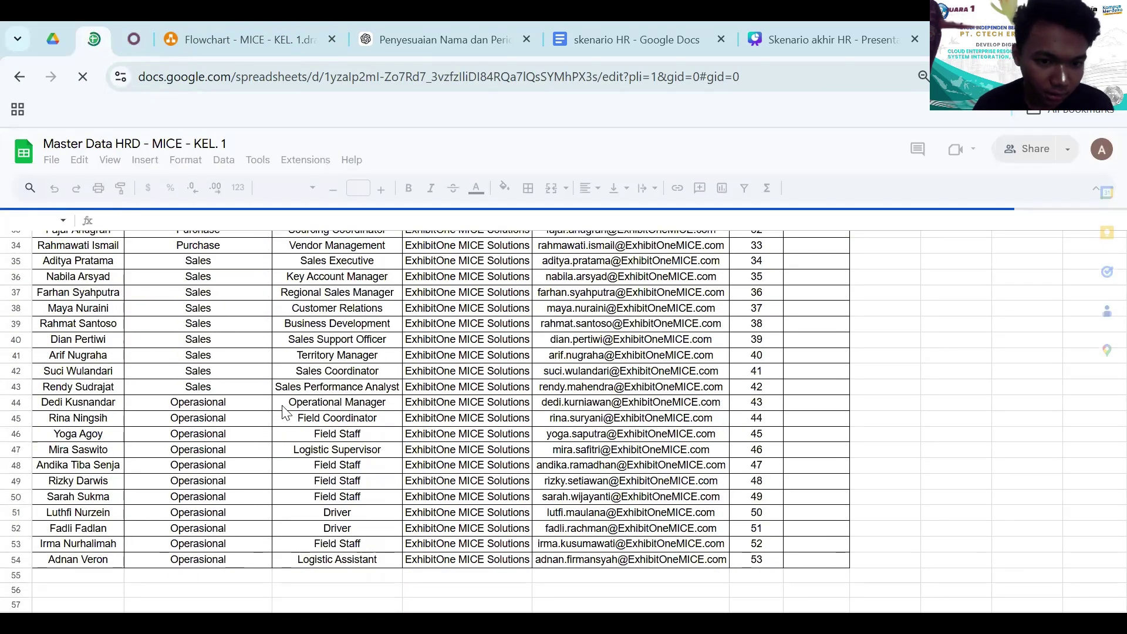
pyautogui.click(149, 25)
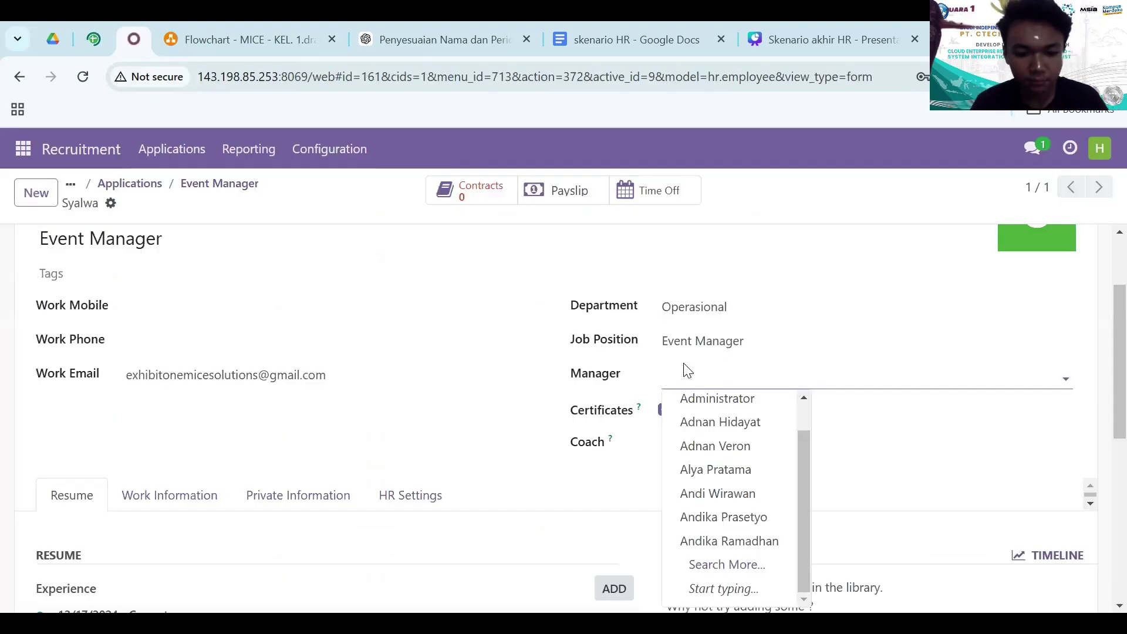
# - Assign the Operational Manager as manager, with work mobile 021 and work phone 08899
pyautogui.write('dedi')
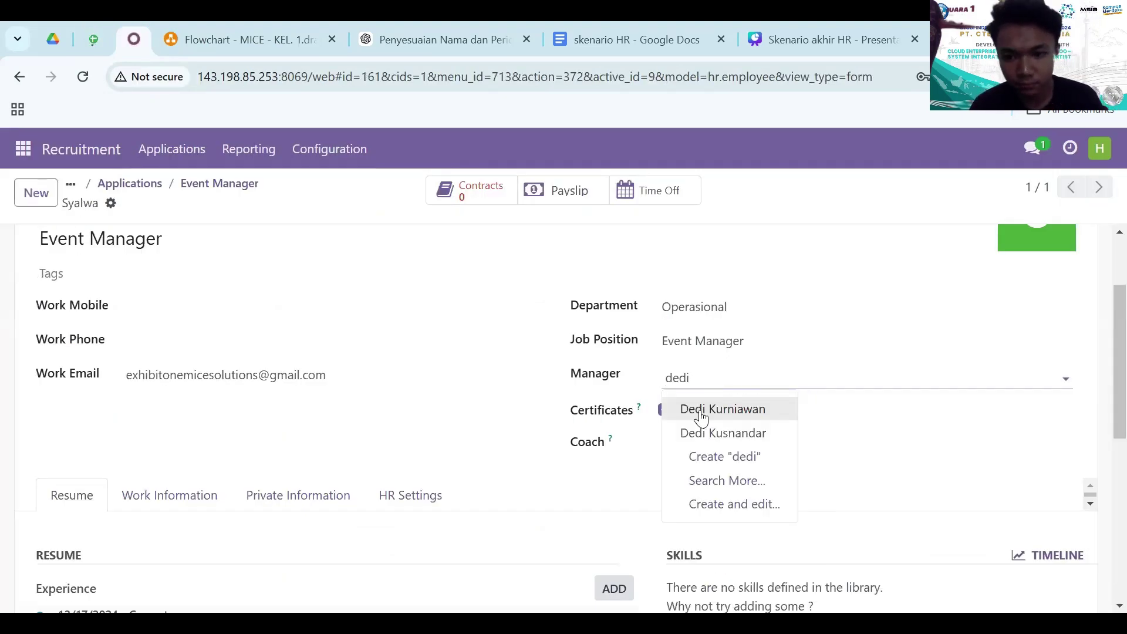
pyautogui.click(707, 438)
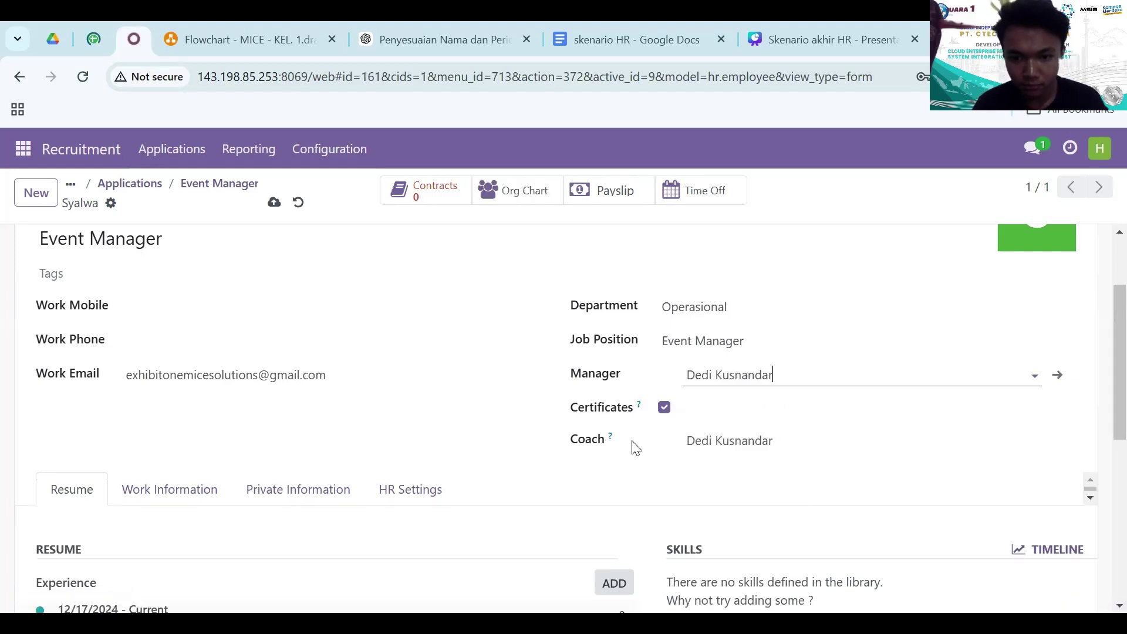
pyautogui.click(172, 308)
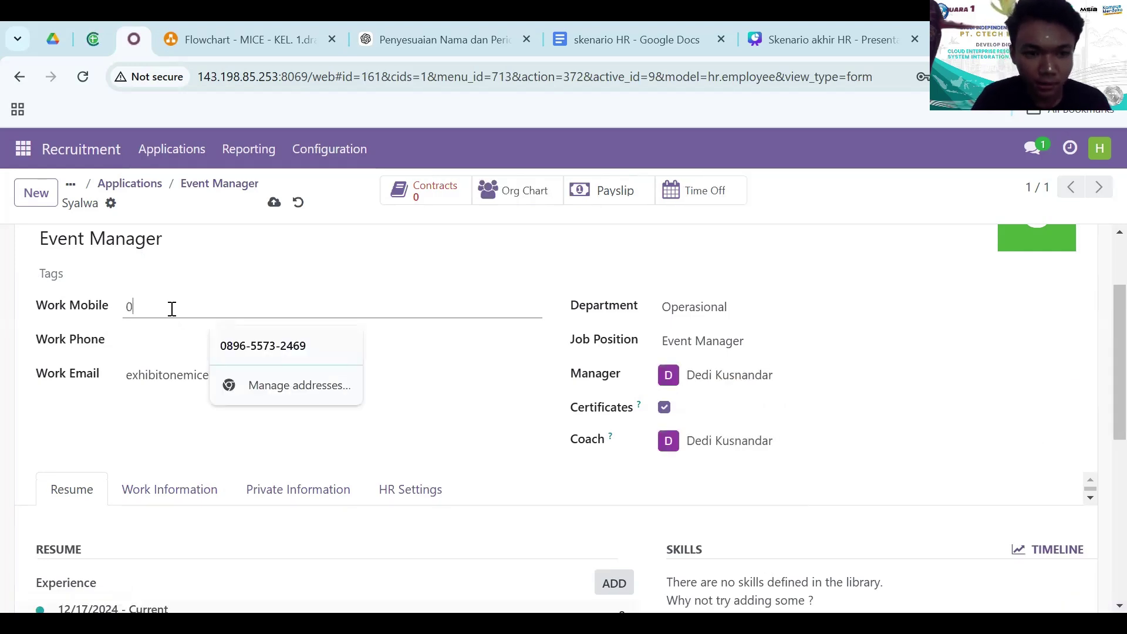
pyautogui.write('088')
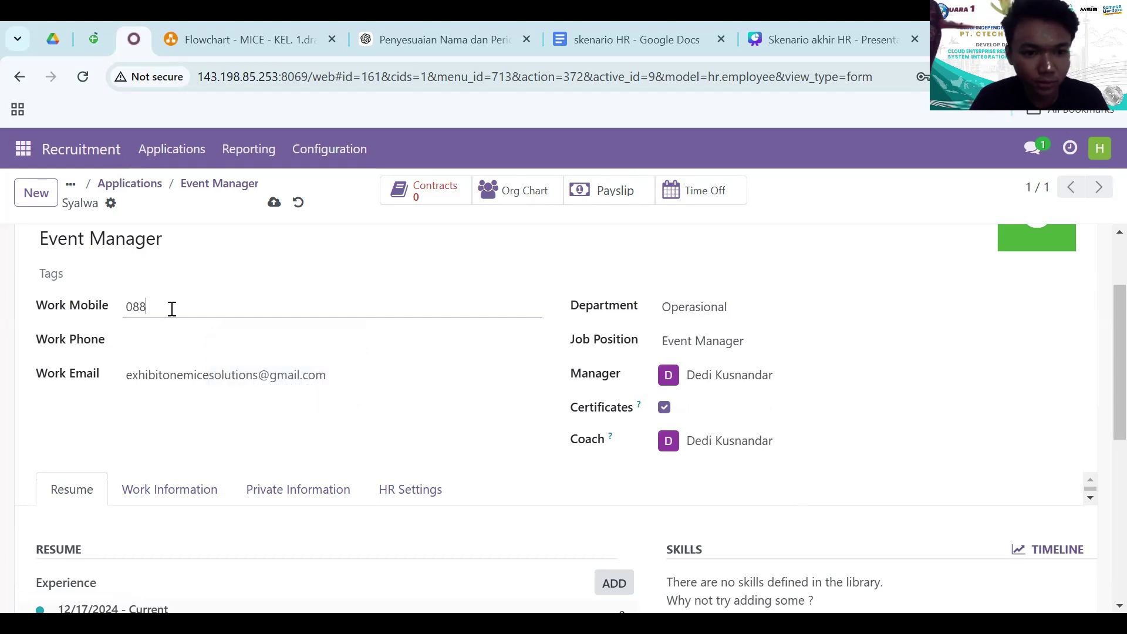
pyautogui.write('123456789')
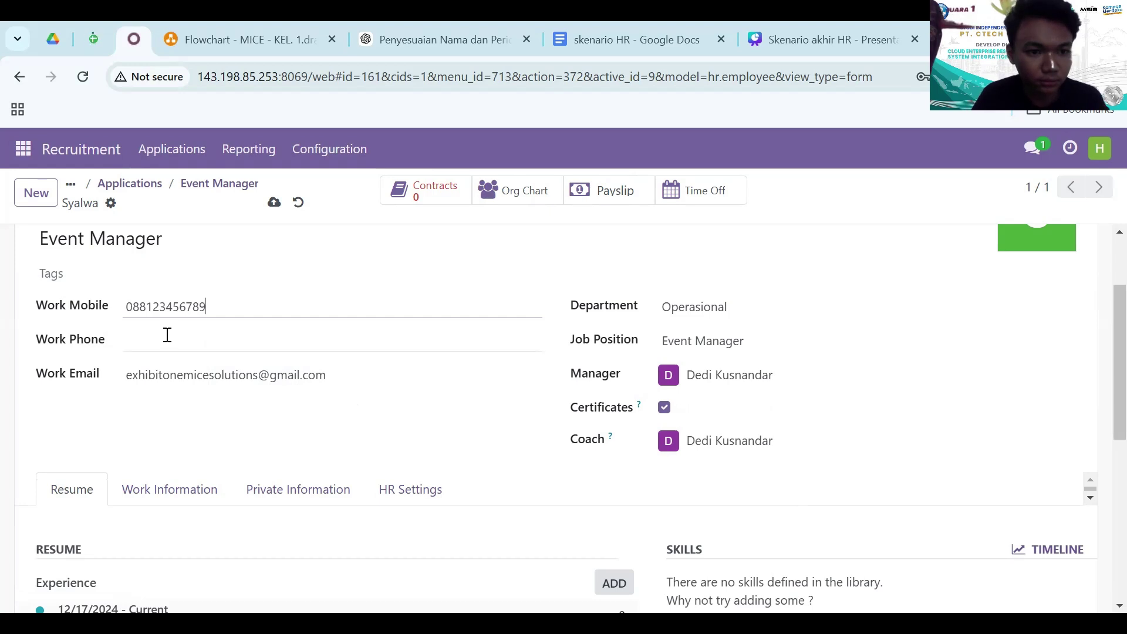
pyautogui.hotkey('ctrl', 'a')
pyautogui.write('021')
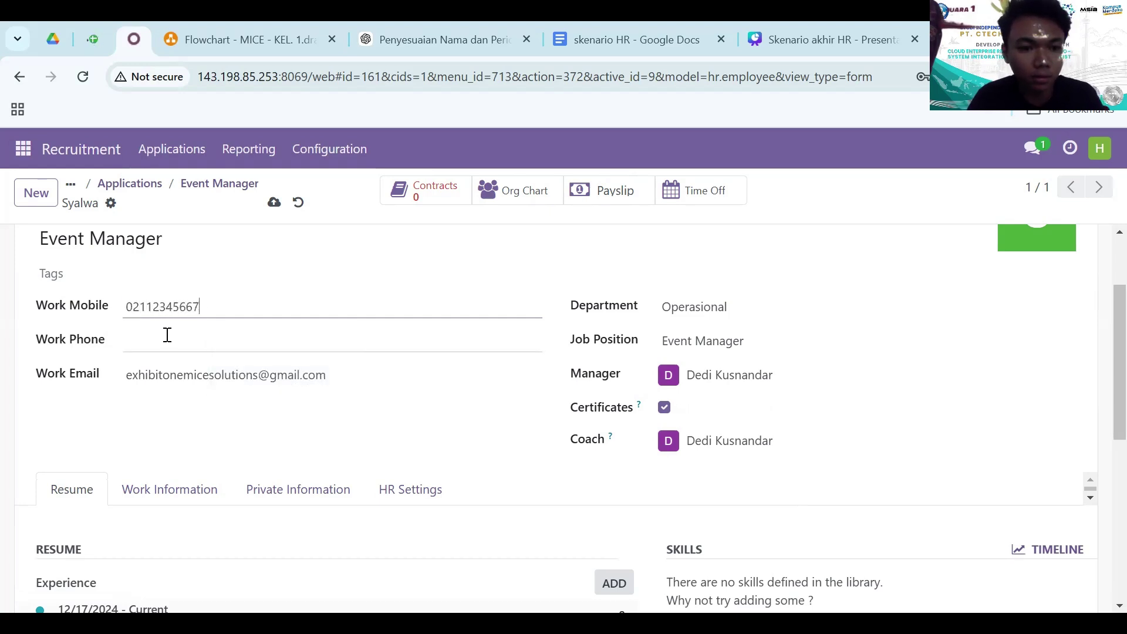
pyautogui.click(168, 334)
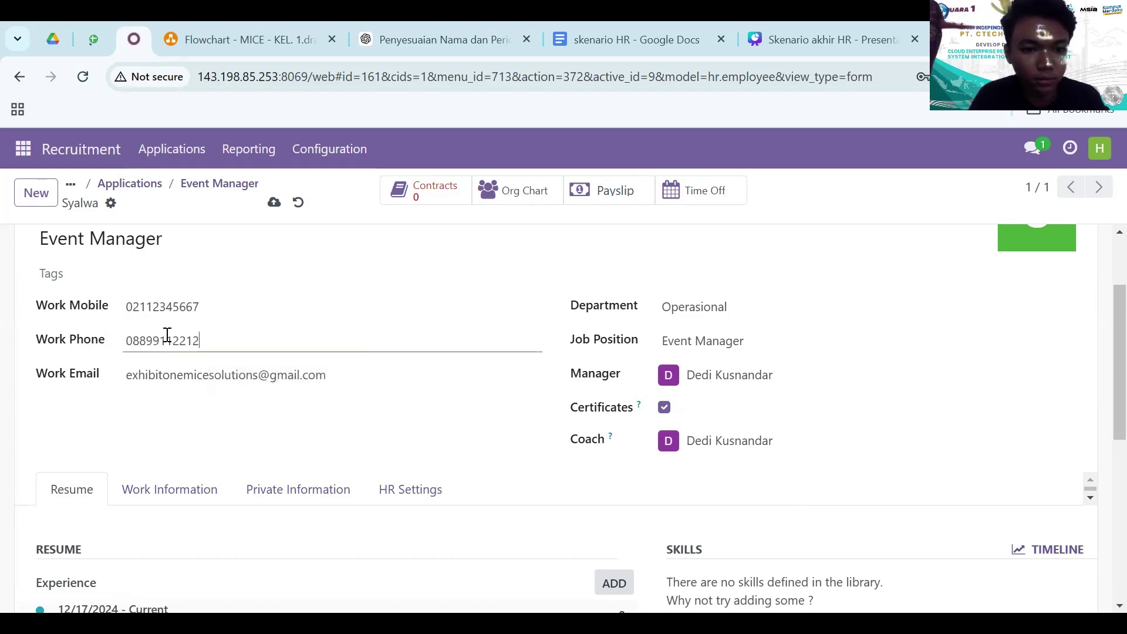
# - Check the manager and coach fields, then save the employee record
pyautogui.scroll(-2, 467, 414)
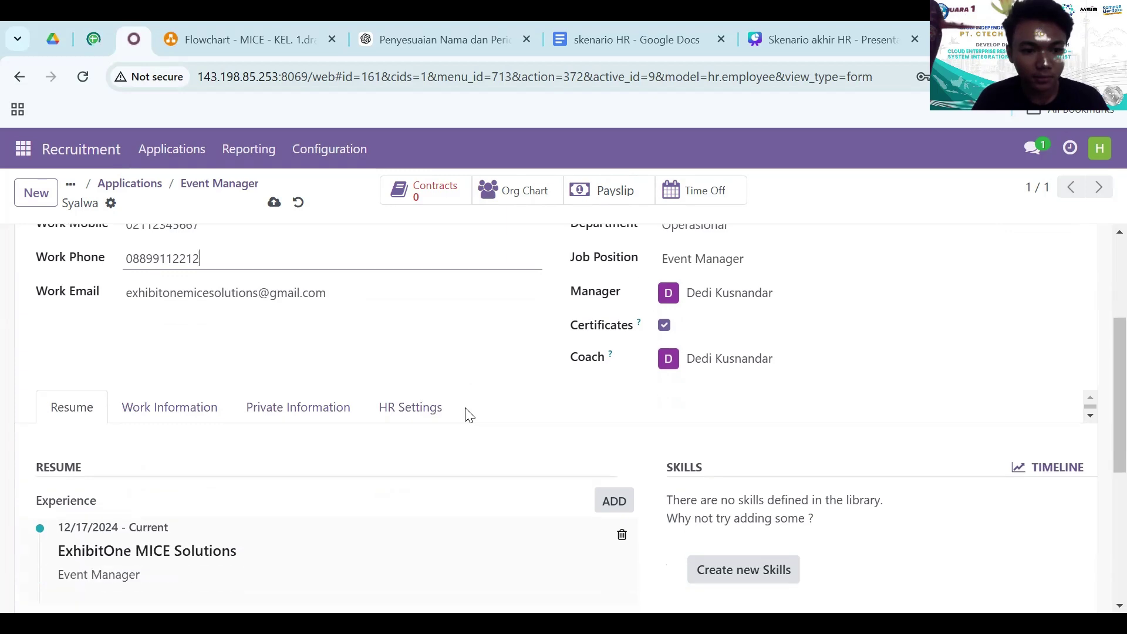
pyautogui.scroll(-5, 468, 415)
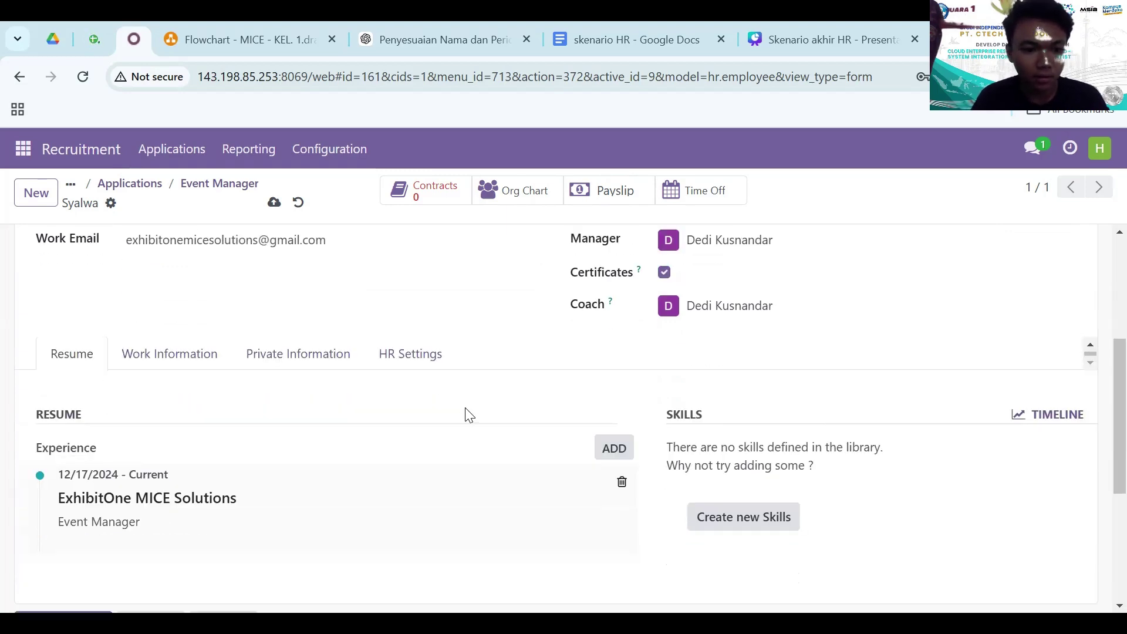
pyautogui.scroll(8, 468, 414)
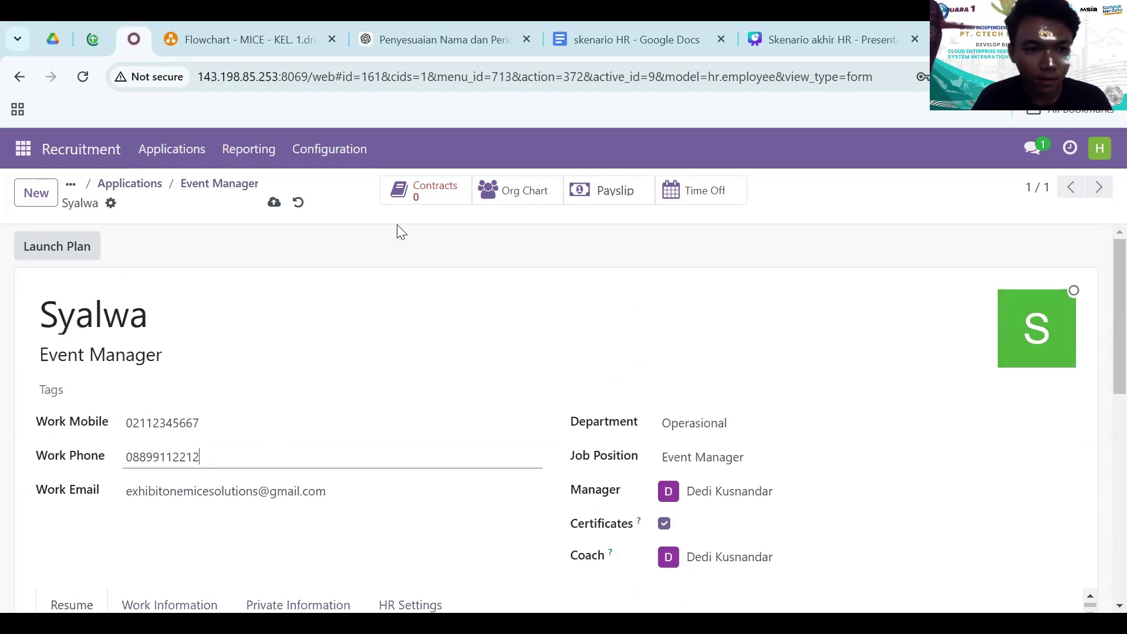
pyautogui.click(275, 206)
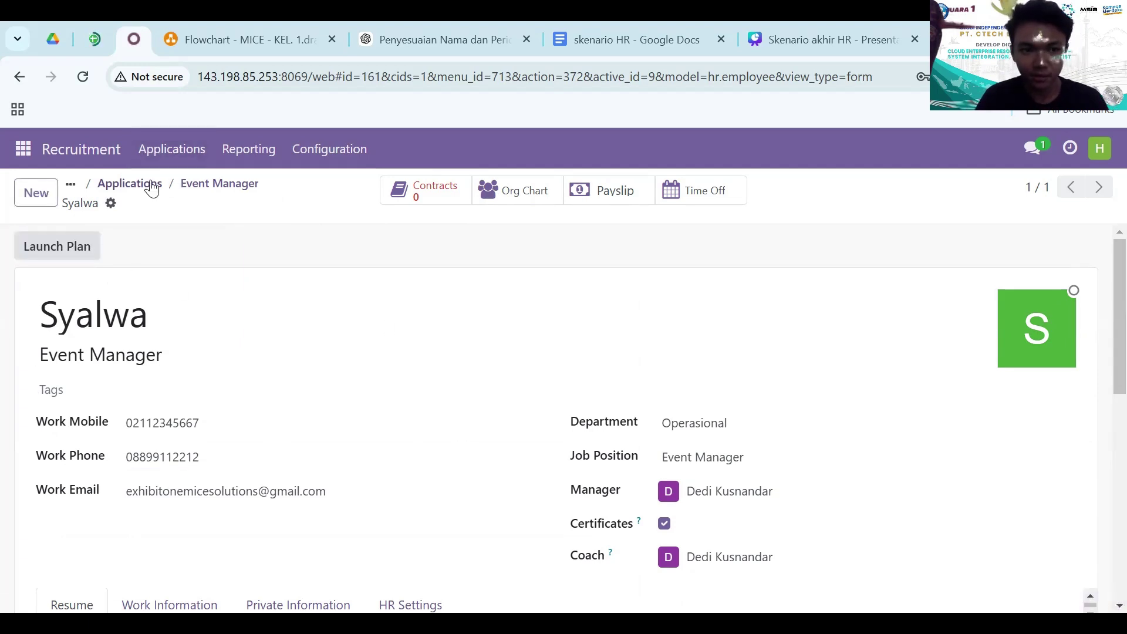
# - Go back to the Event Manager pipeline and open the second hired applicant in Contract Signed
pyautogui.click(188, 189)
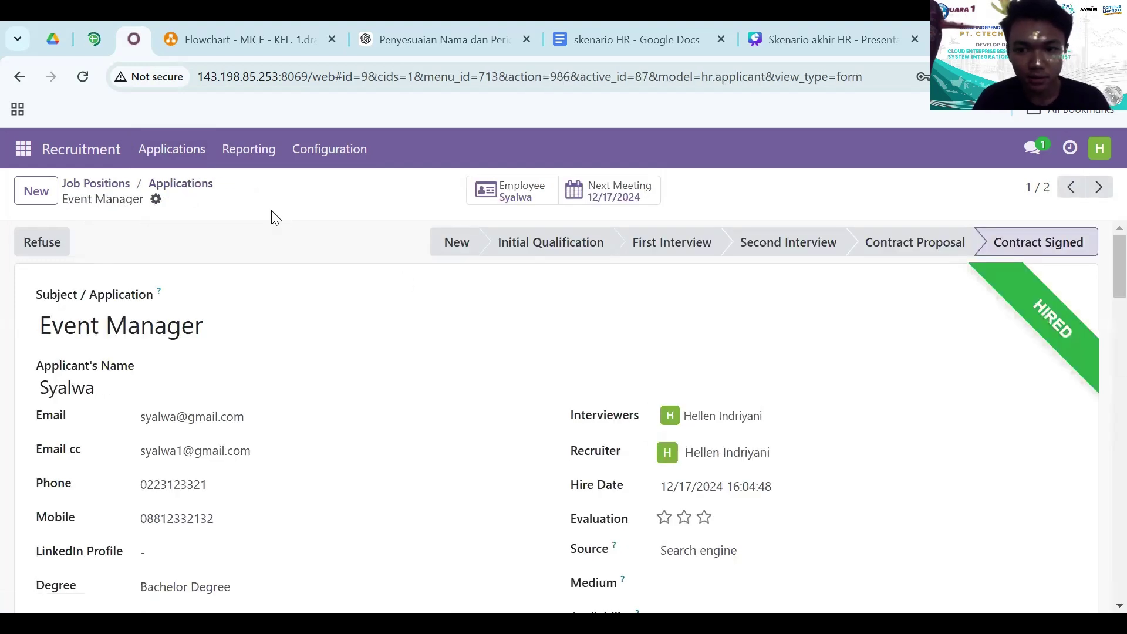
pyautogui.click(111, 183)
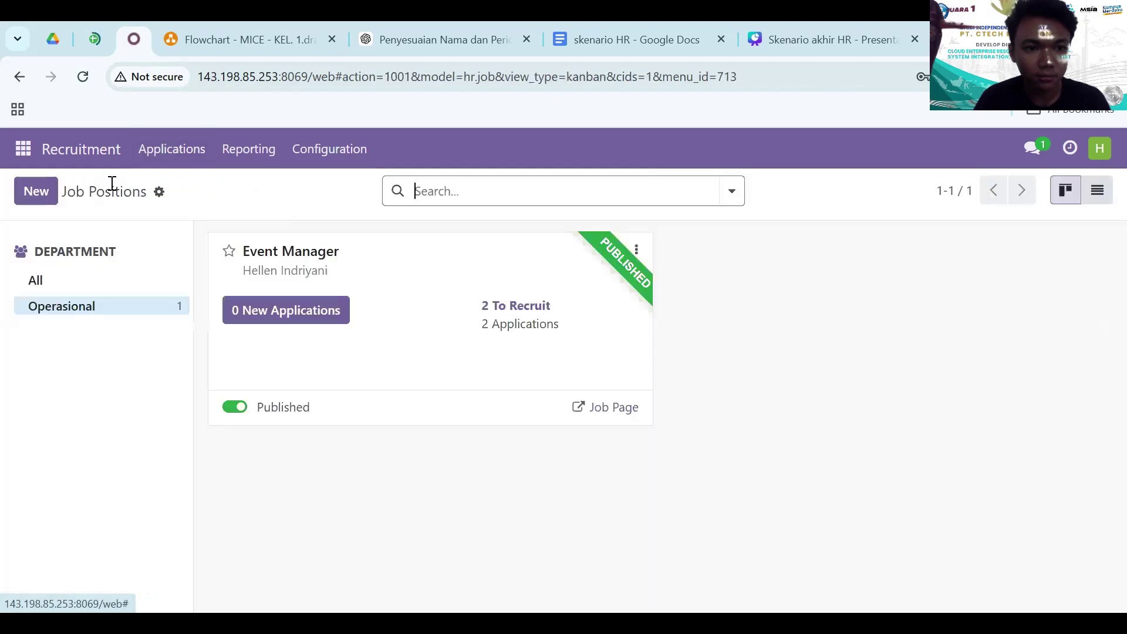
pyautogui.click(535, 327)
pyautogui.hscroll(10, 896, 352)
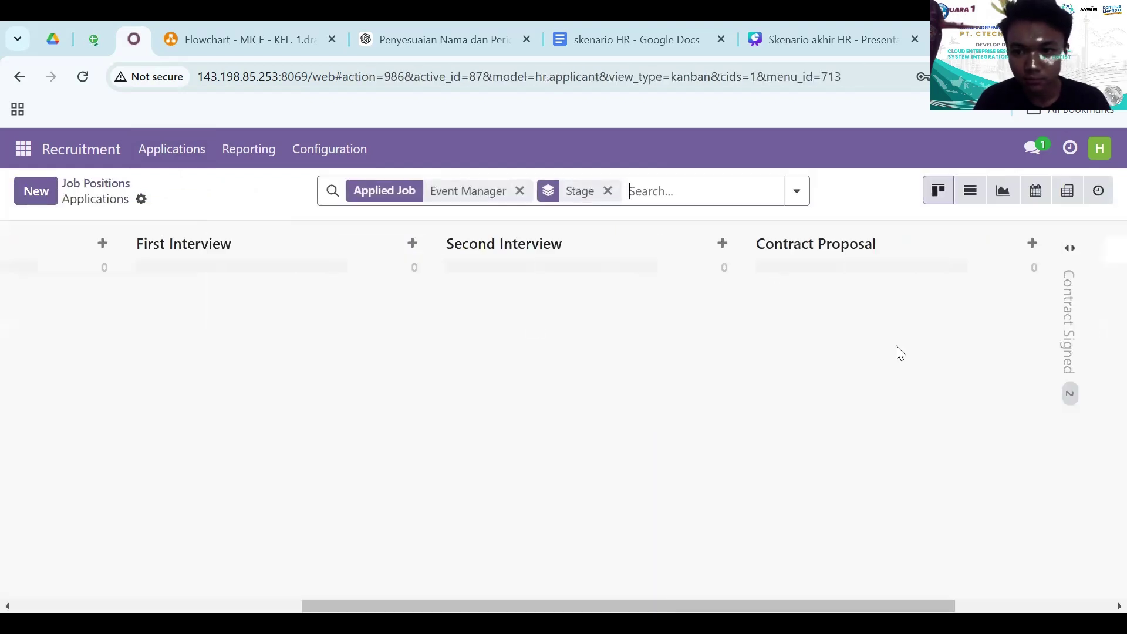
pyautogui.click(799, 333)
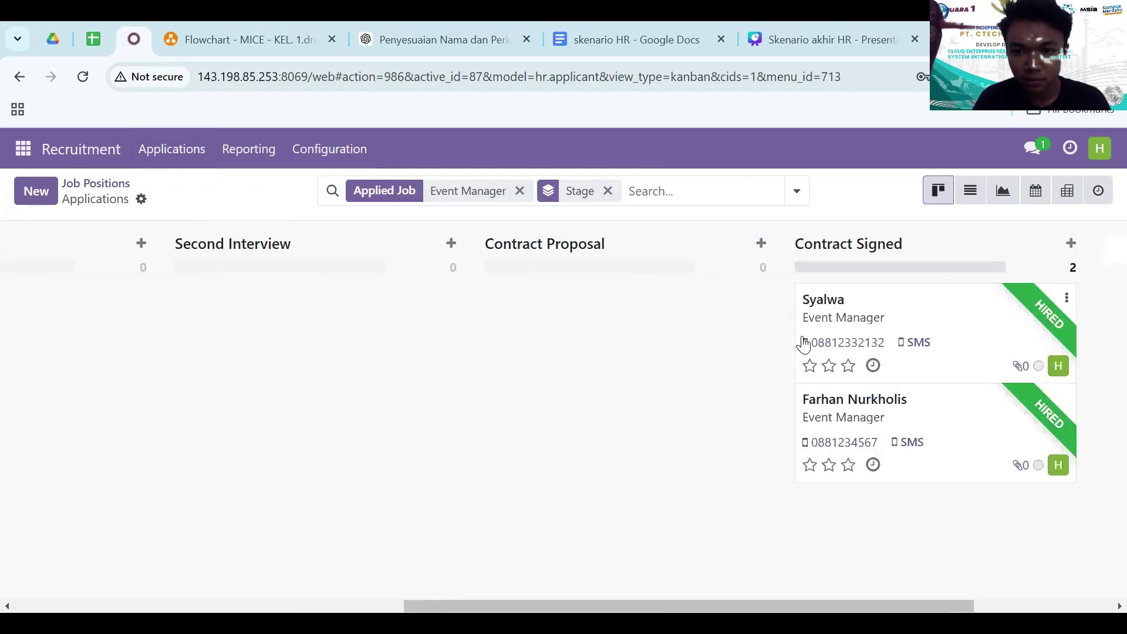
pyautogui.click(881, 418)
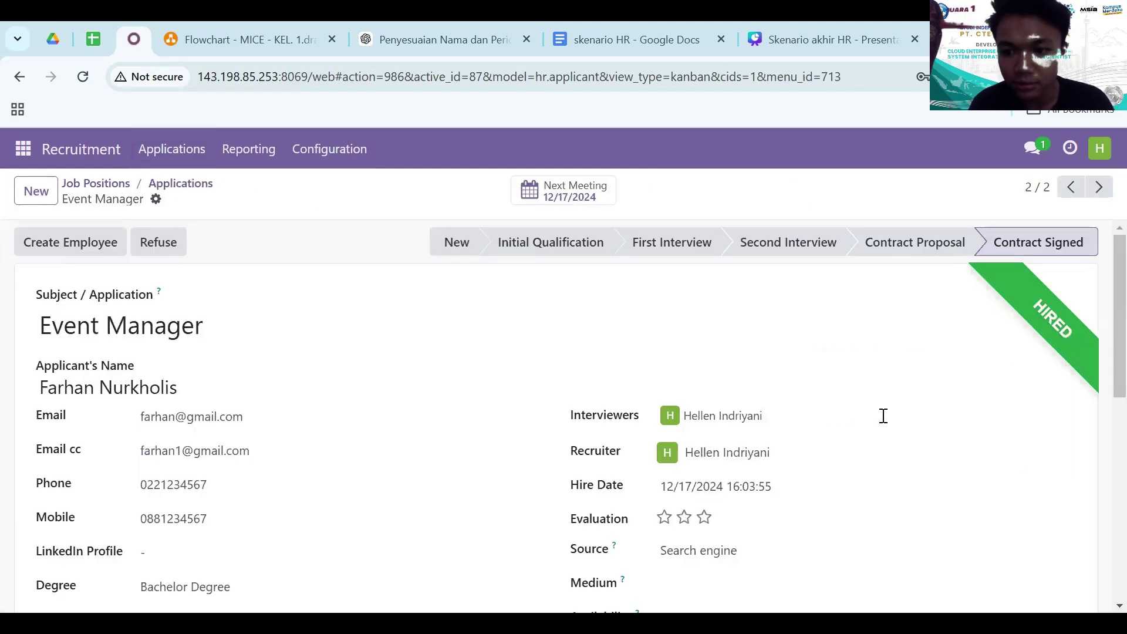
# - Create their employee record with work mobile 0211 and work phone 088999
pyautogui.click(51, 244)
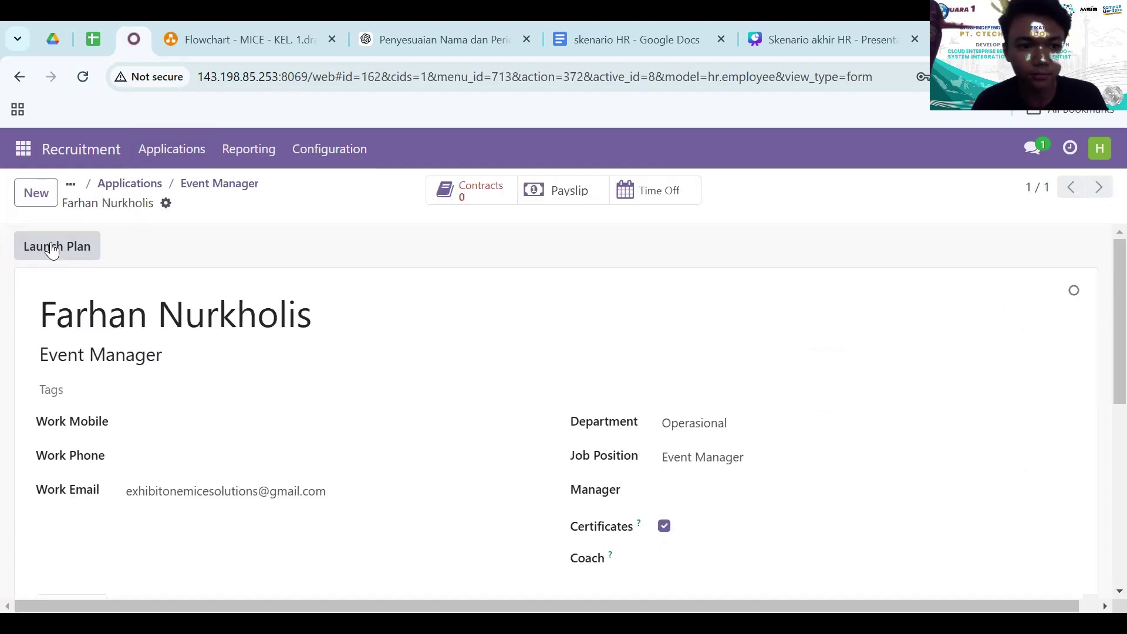
pyautogui.scroll(-1, 171, 424)
pyautogui.click(167, 363)
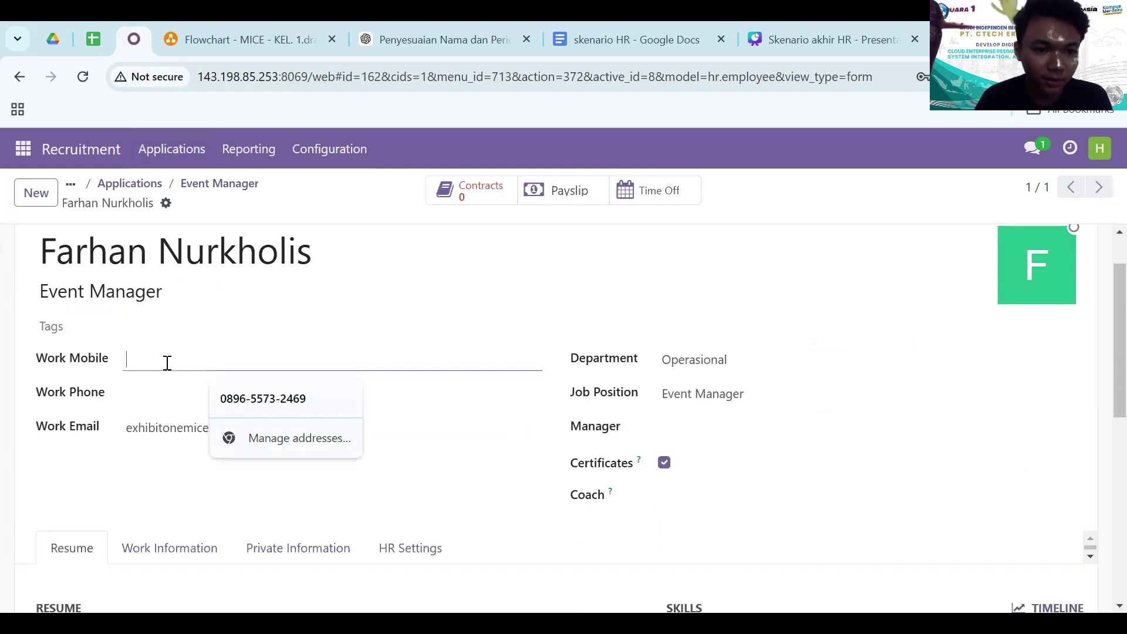
pyautogui.write('02111111111')
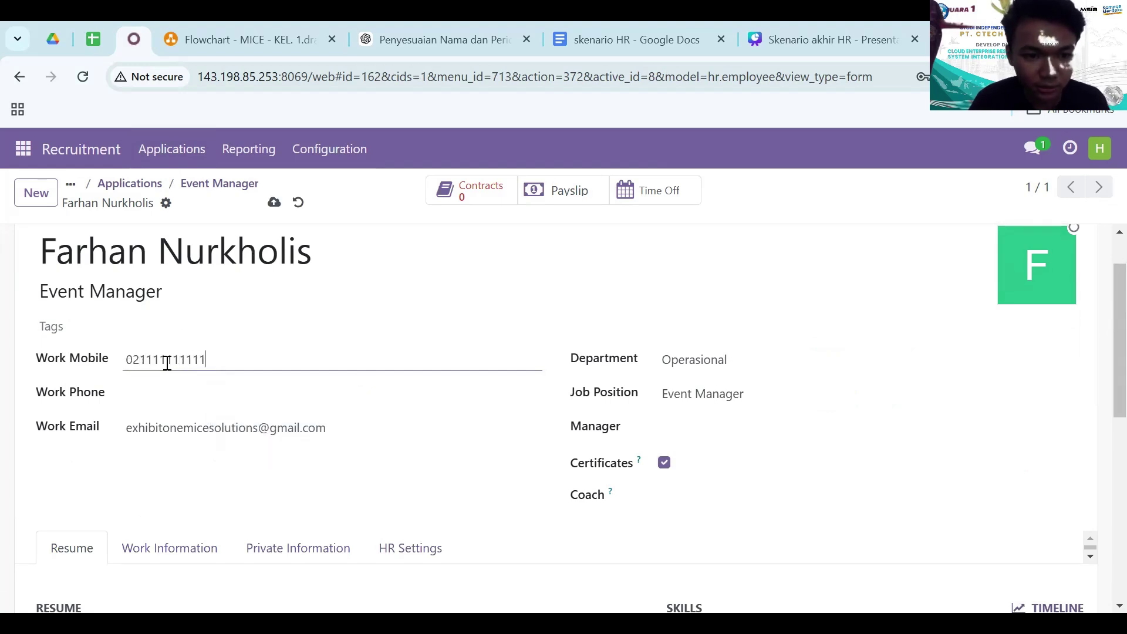
pyautogui.press('Tab')
pyautogui.write('088999')
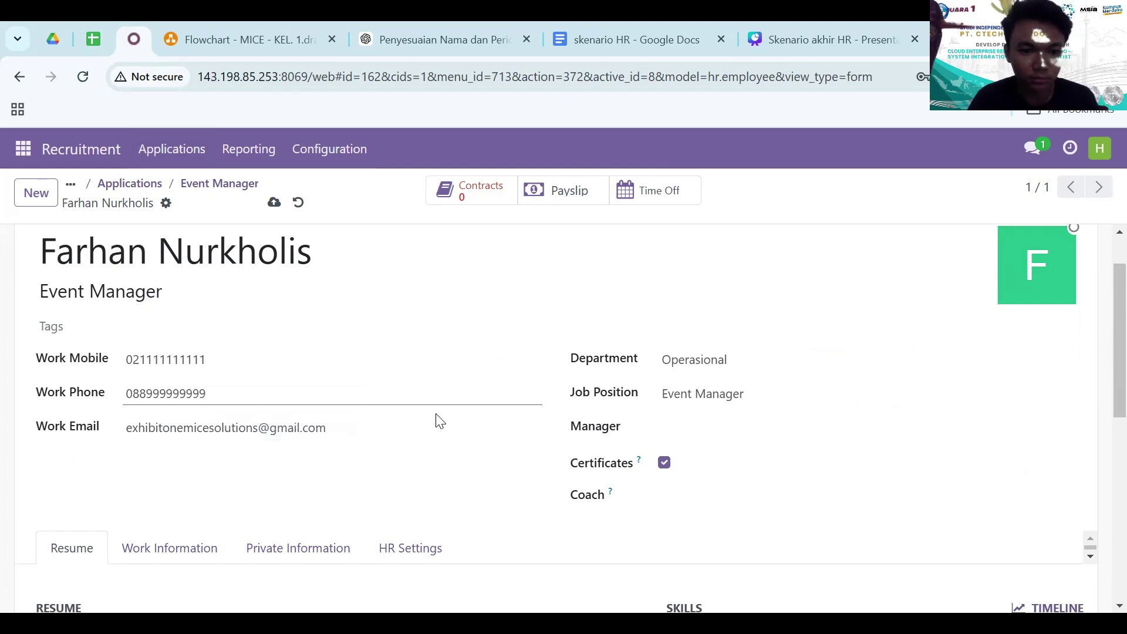
# - Assign the Operational Manager as the new employee's manager and save the record
pyautogui.click(720, 424)
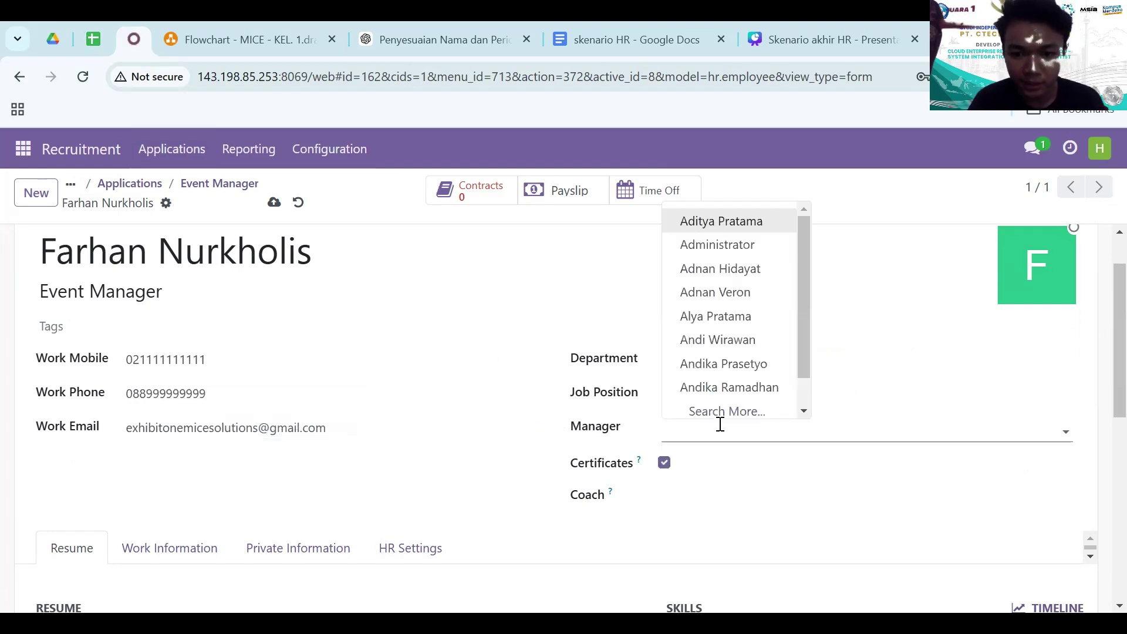
pyautogui.write('dedi')
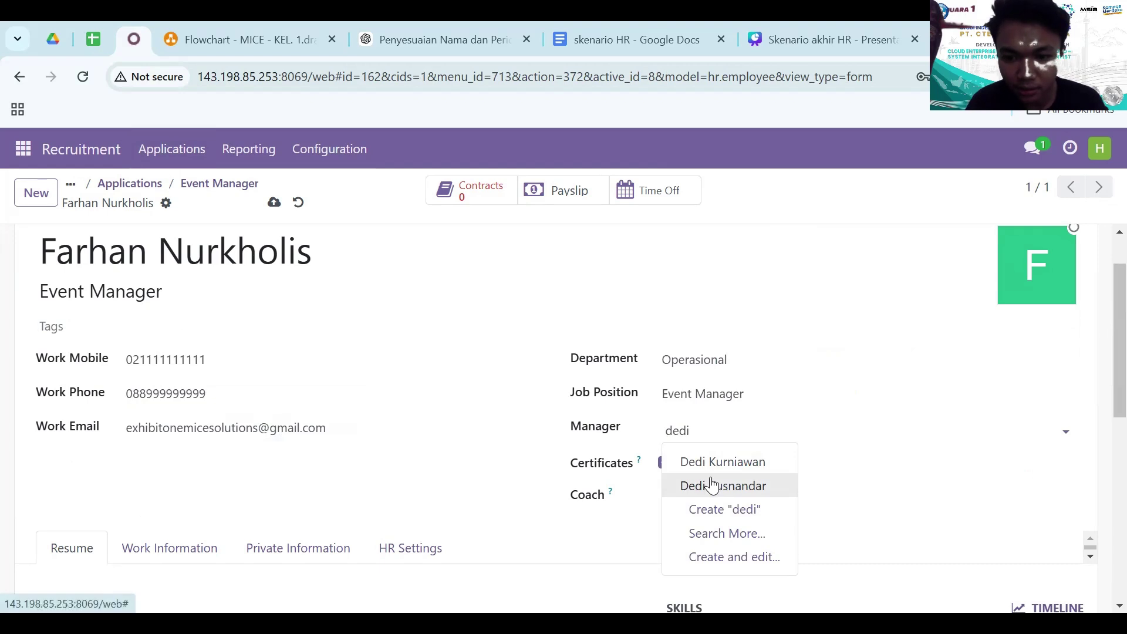
pyautogui.click(713, 481)
pyautogui.scroll(-2, 541, 483)
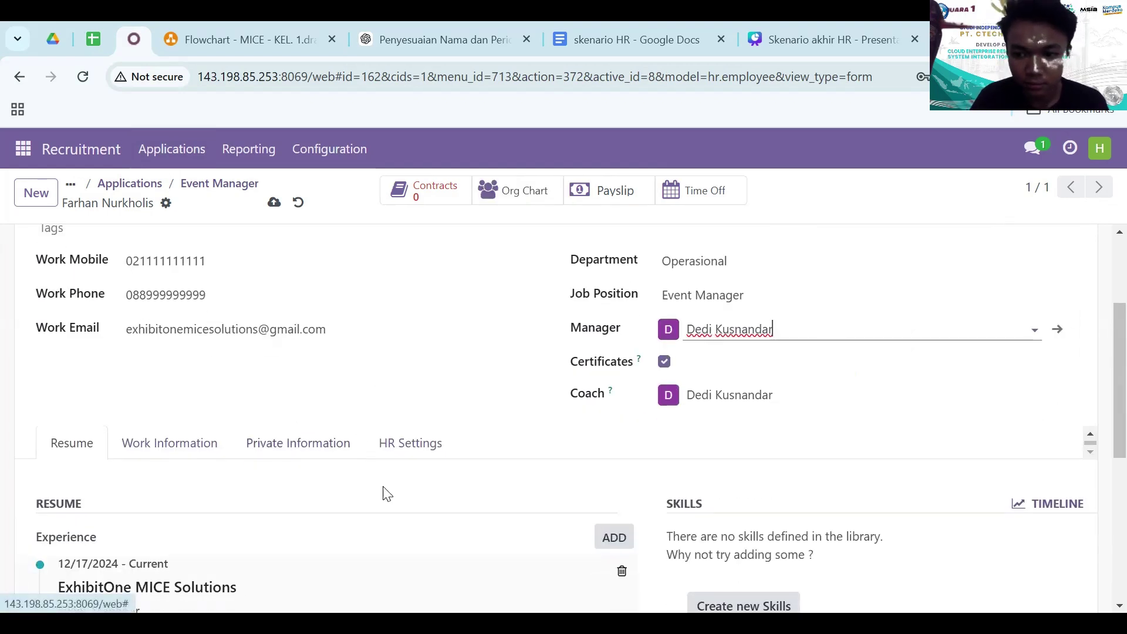
pyautogui.scroll(-4, 385, 491)
pyautogui.scroll(6, 385, 491)
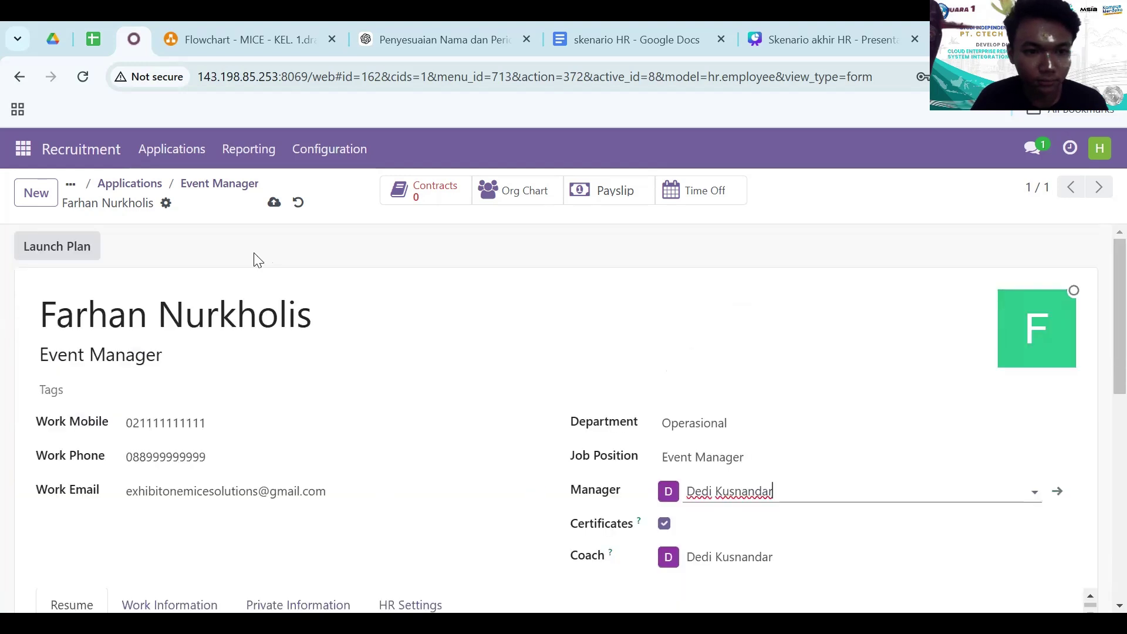
pyautogui.click(274, 203)
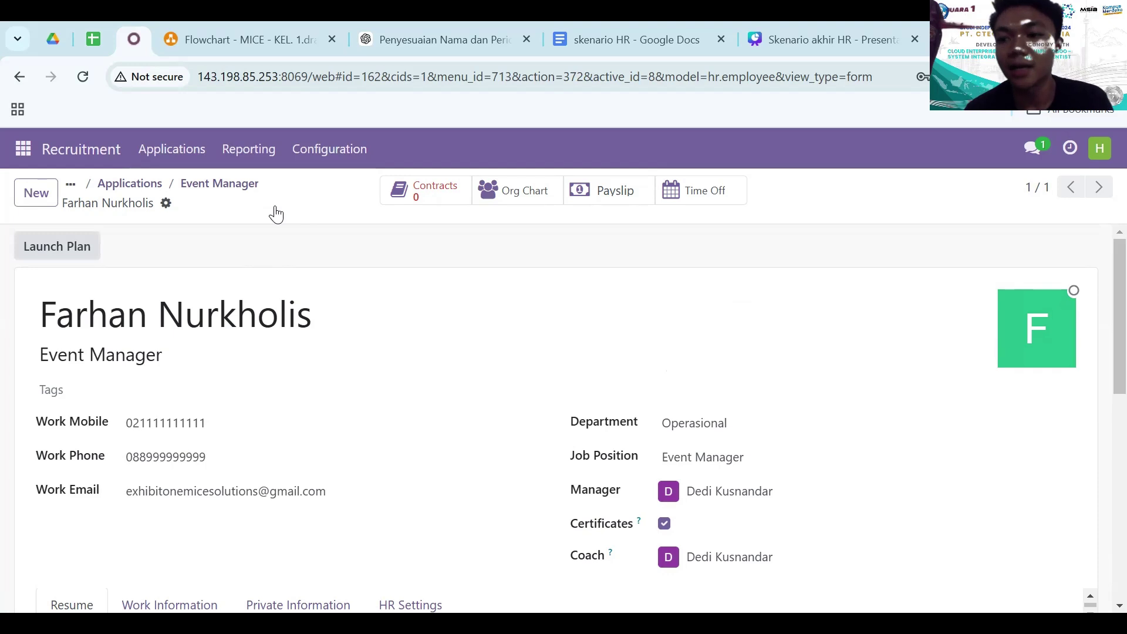
# - Open the Employees app and search for the first new Event Manager employee by name
pyautogui.click(23, 148)
pyautogui.scroll(-5, 75, 354)
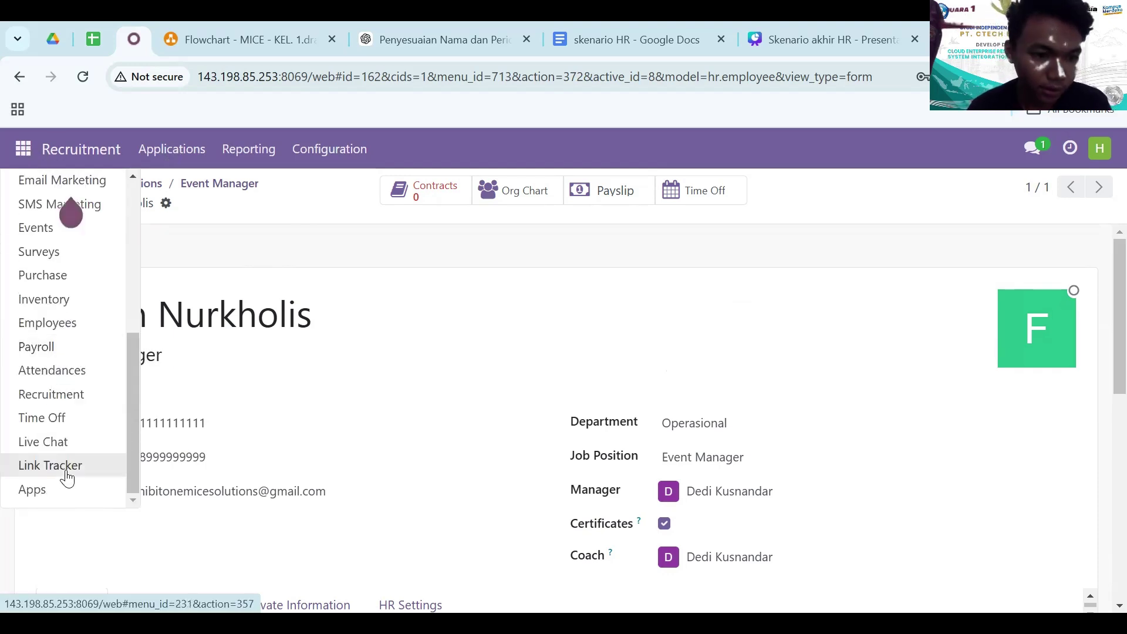
pyautogui.click(70, 324)
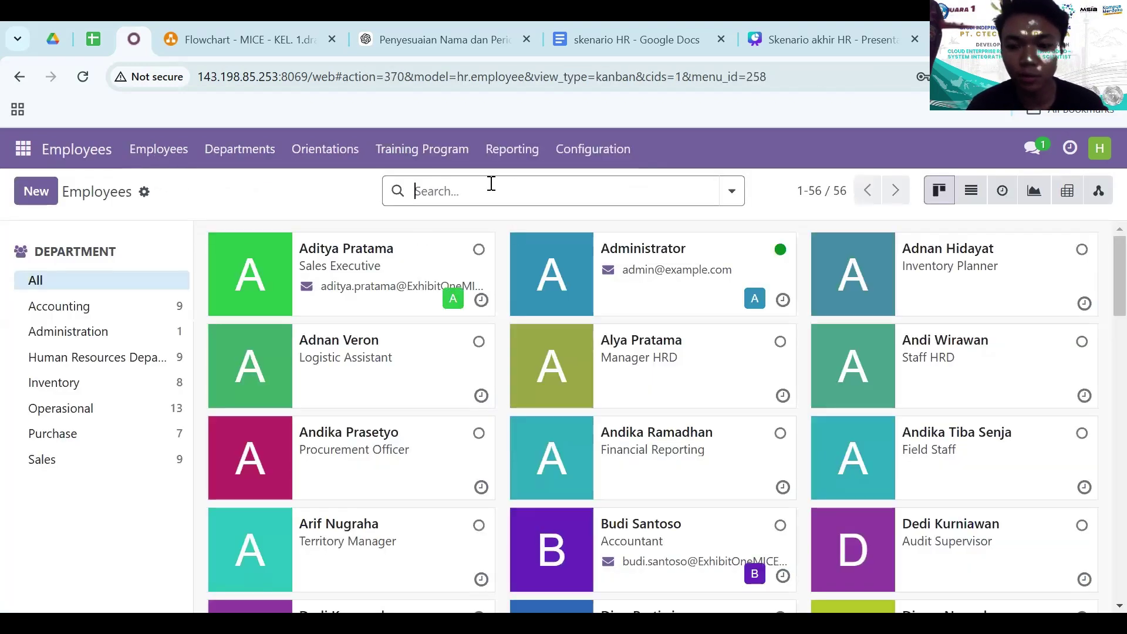
pyautogui.write('sya')
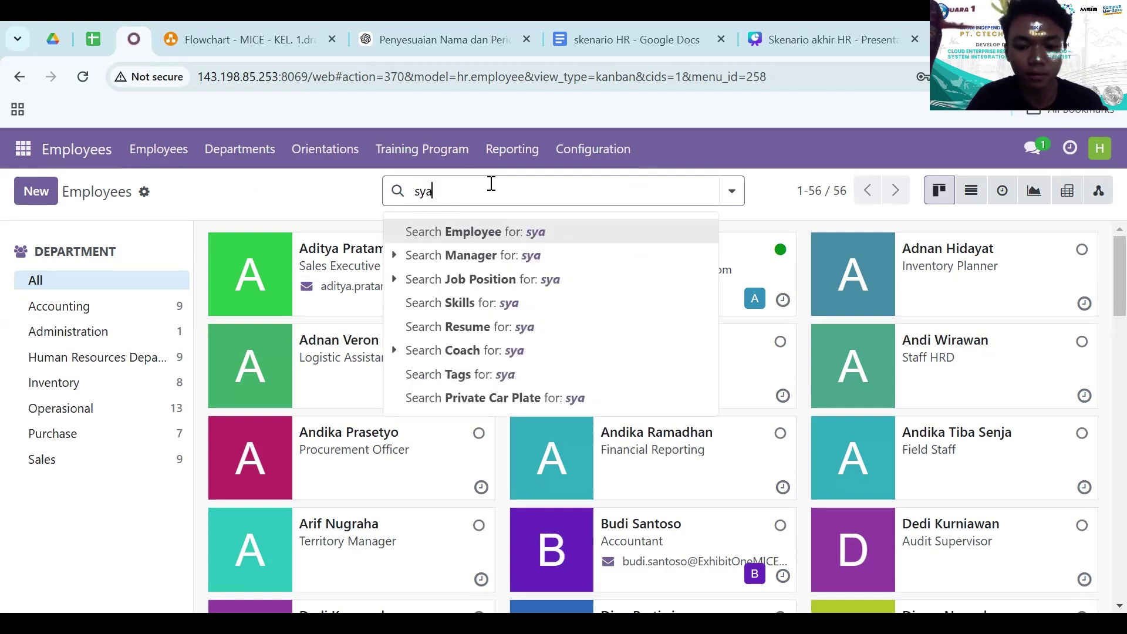
pyautogui.write('lwa')
pyautogui.press('Return')
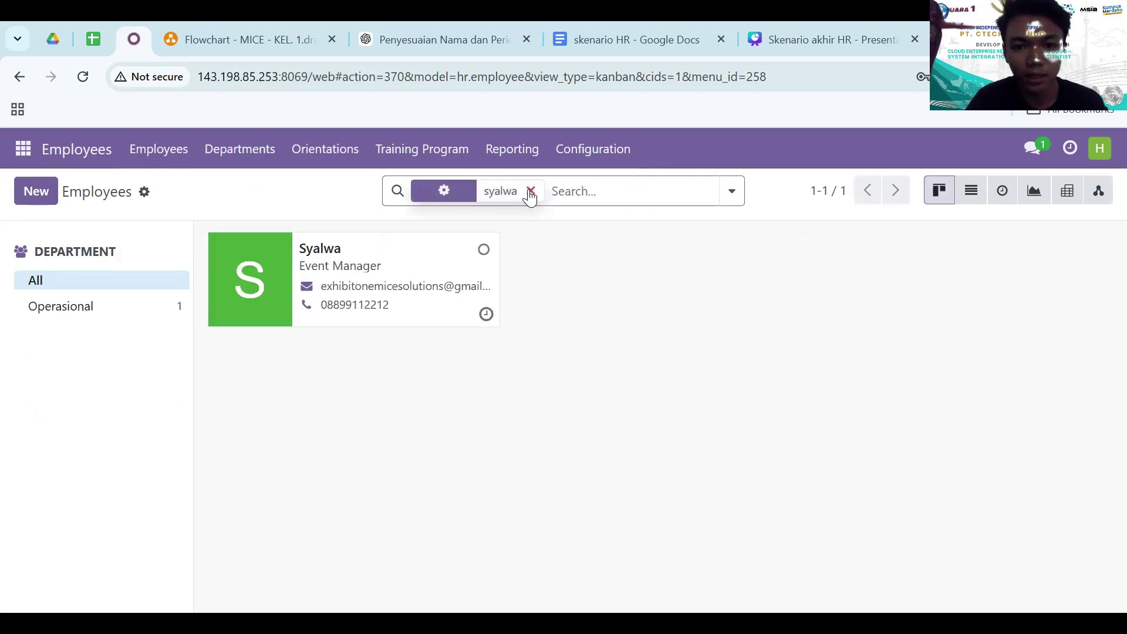
# - Search for the second new employee, then clear the filter to list all employees
pyautogui.click(531, 191)
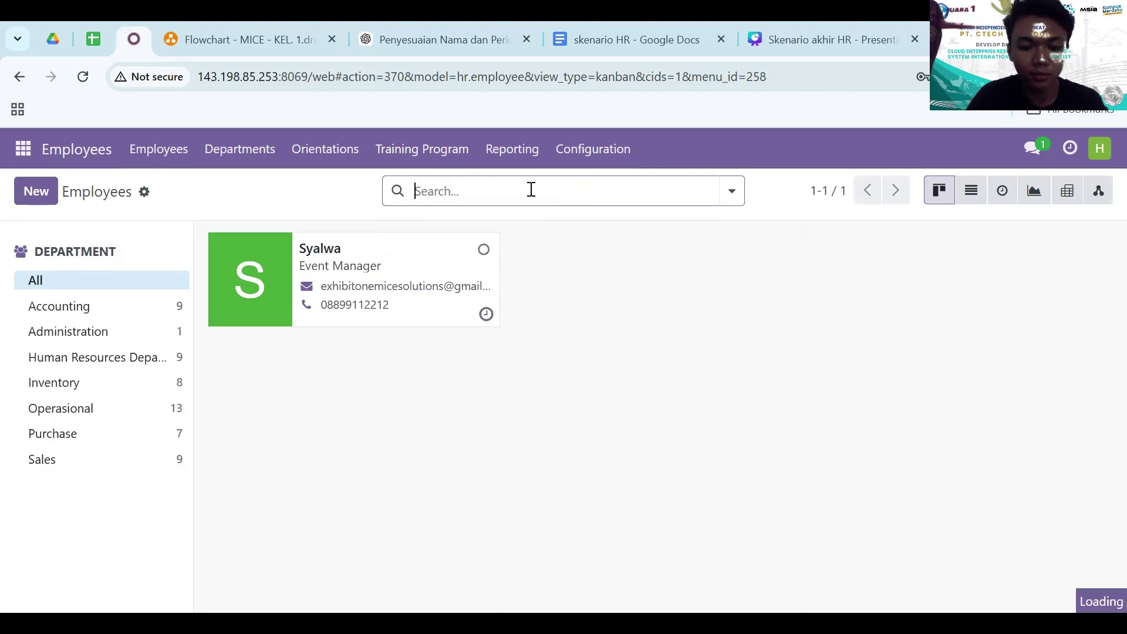
pyautogui.write('farhan')
pyautogui.press('Return')
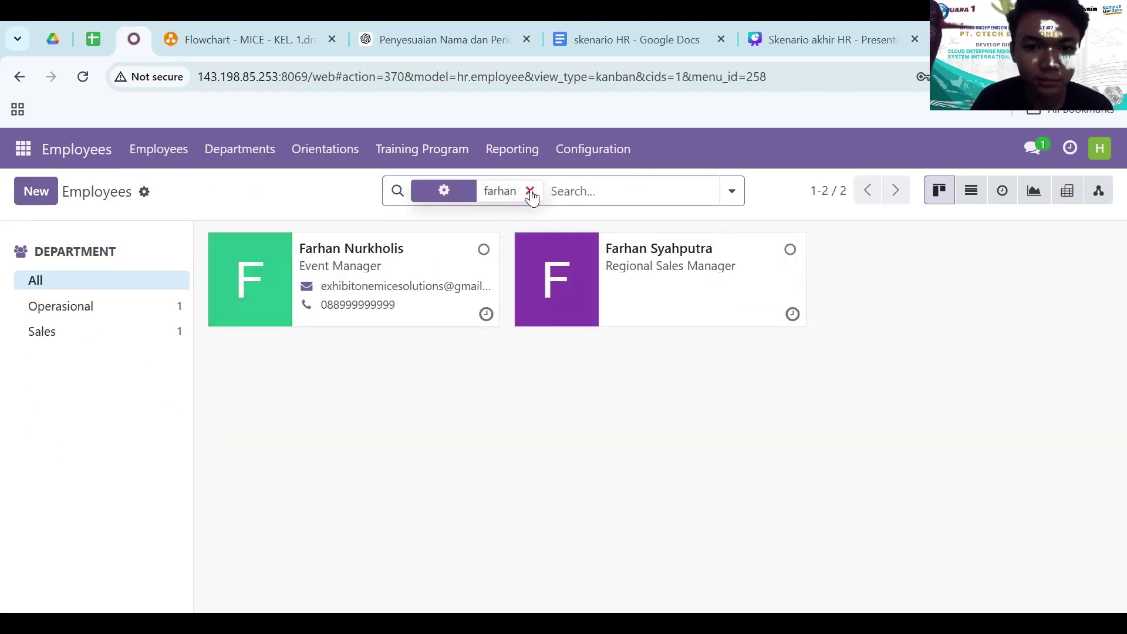
pyautogui.click(530, 192)
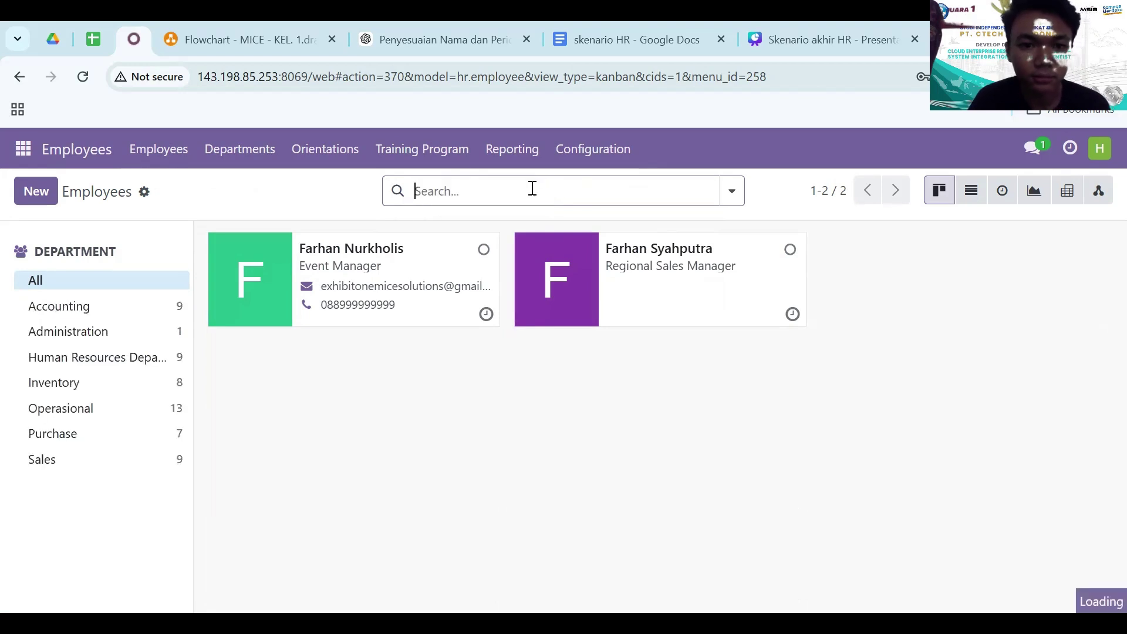
pyautogui.click(152, 154)
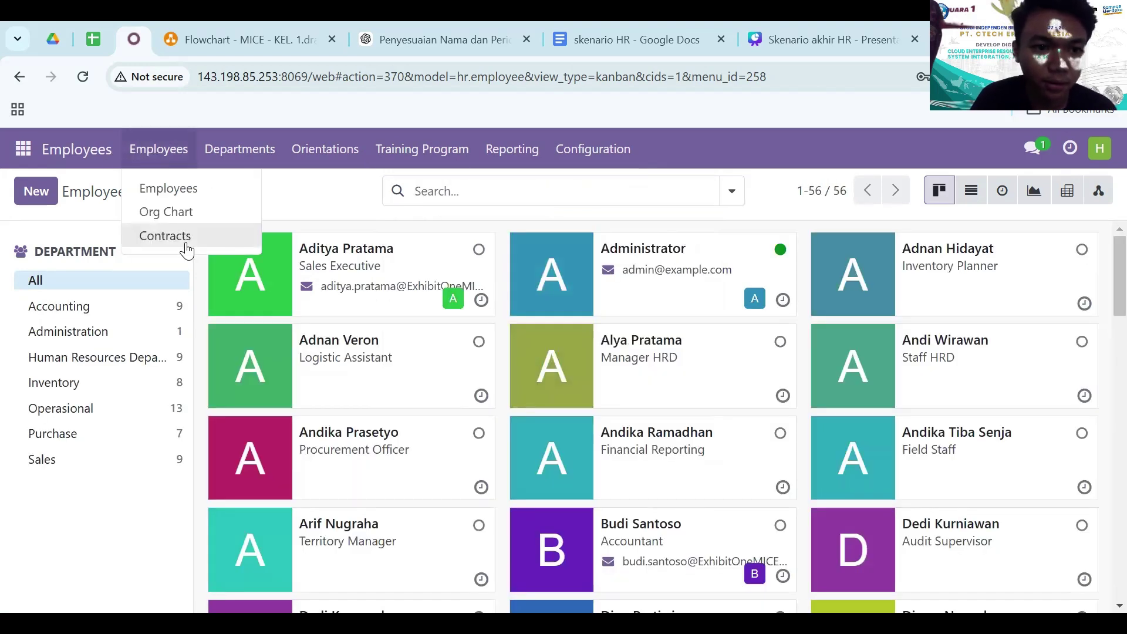
# - Create a new contract, using the employee's name as reference and linking it to them
pyautogui.click(183, 237)
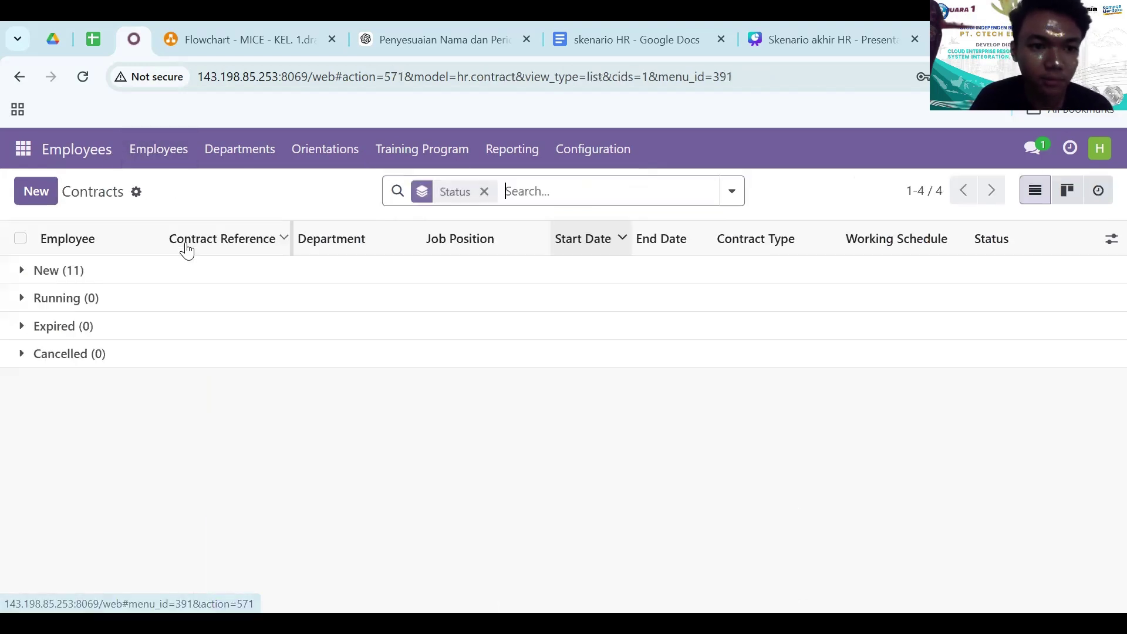
pyautogui.click(37, 198)
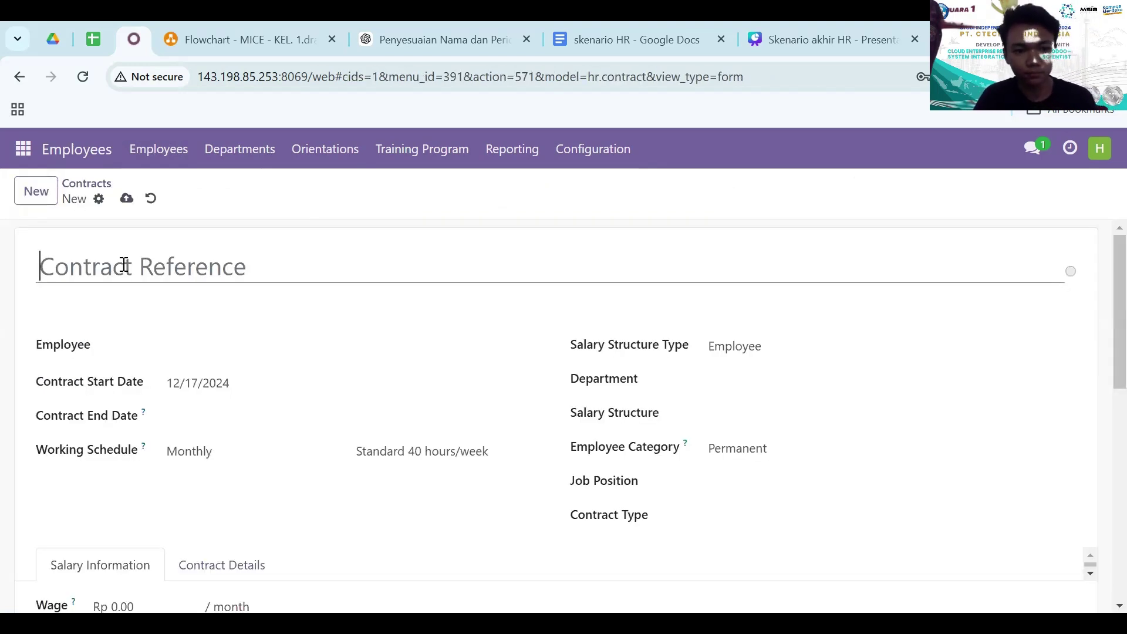
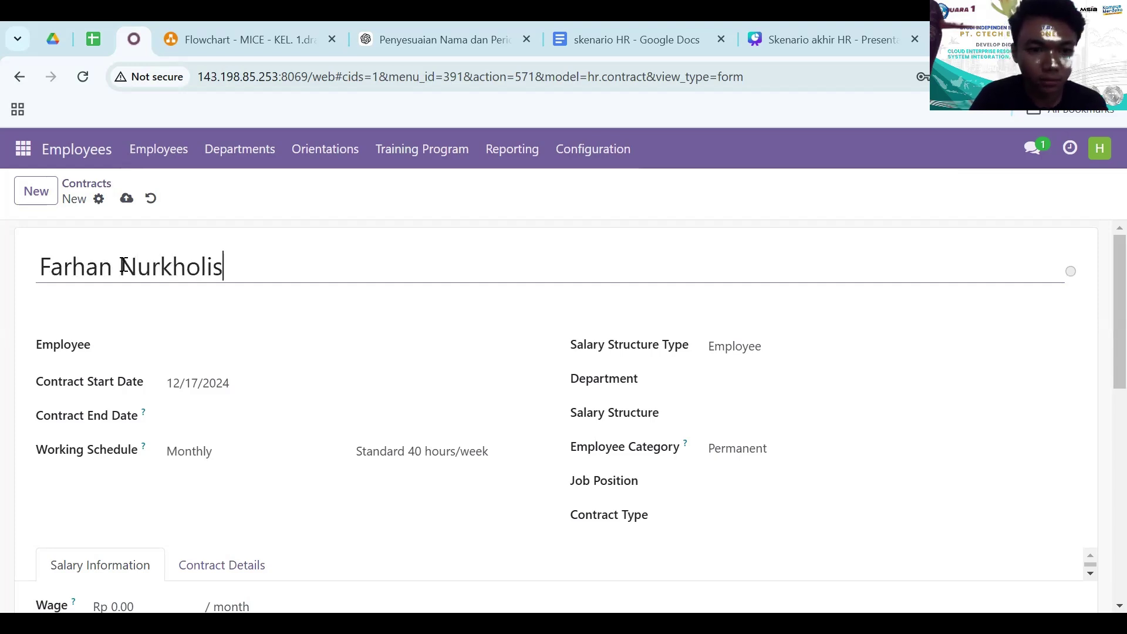
pyautogui.click(189, 358)
pyautogui.write('fa')
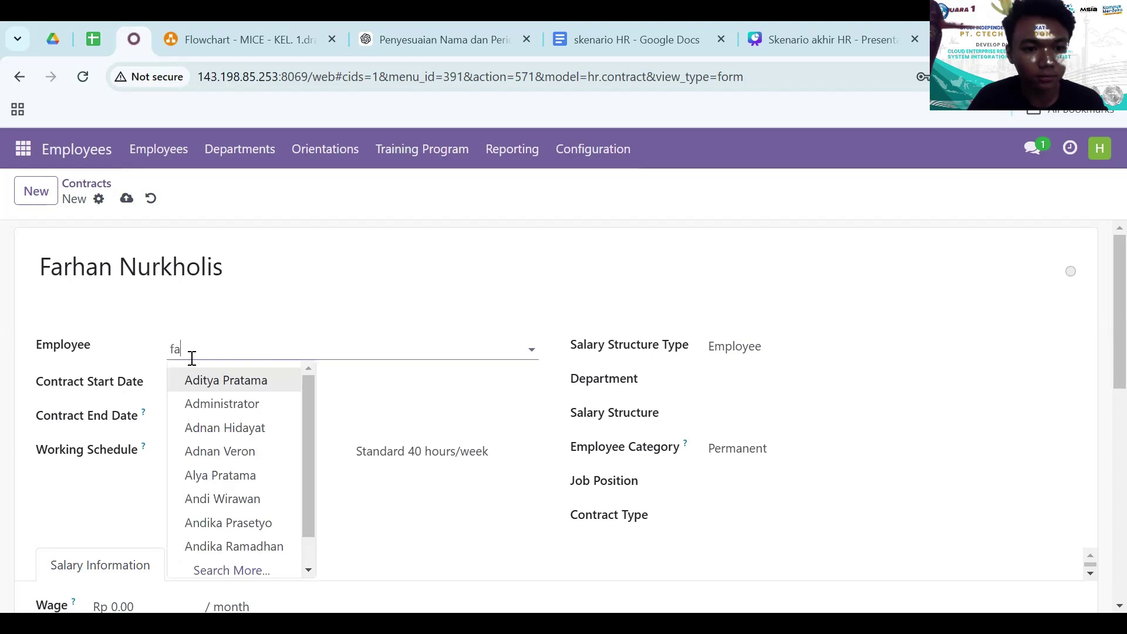
pyautogui.write('rhan')
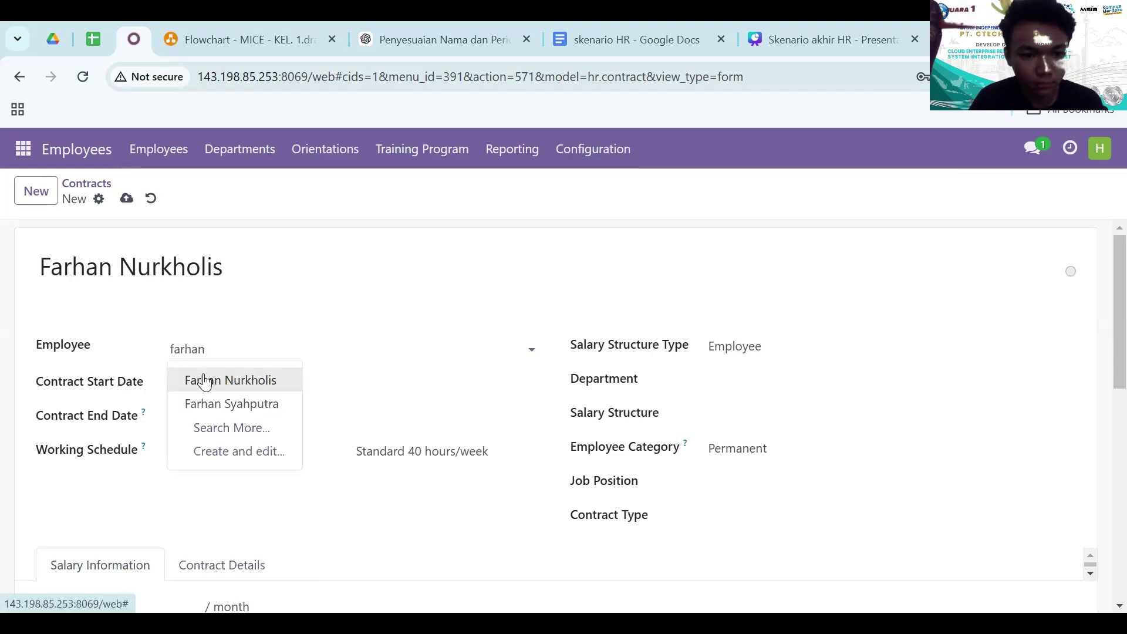
pyautogui.click(203, 380)
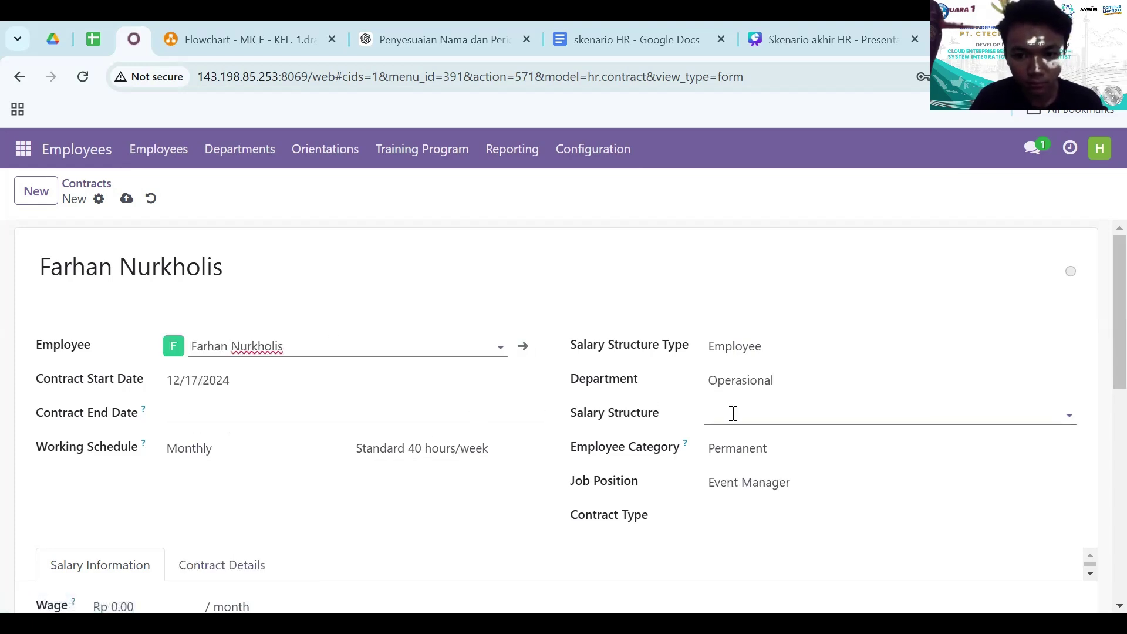
# - Set the contract end date to 12/17/2026
pyautogui.click(191, 411)
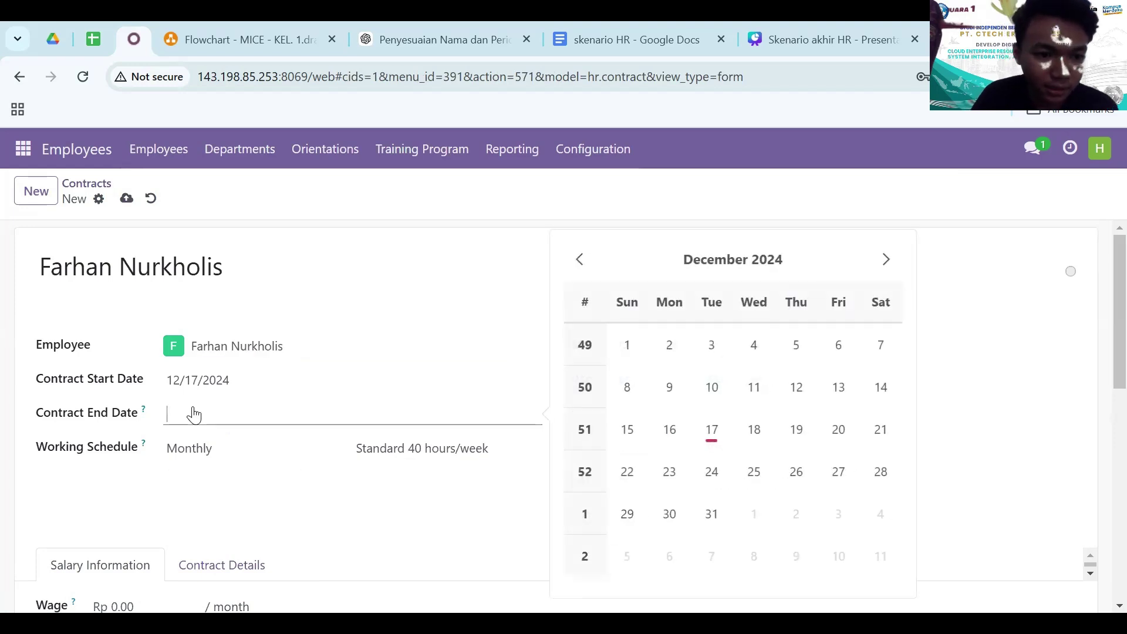
pyautogui.click(767, 266)
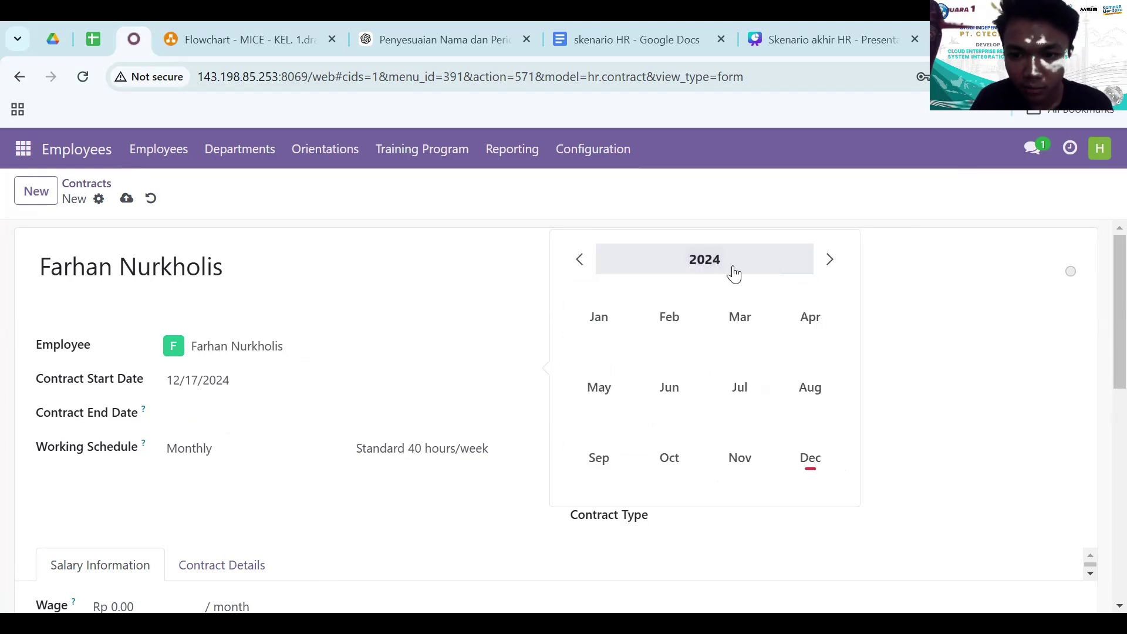
pyautogui.click(830, 260)
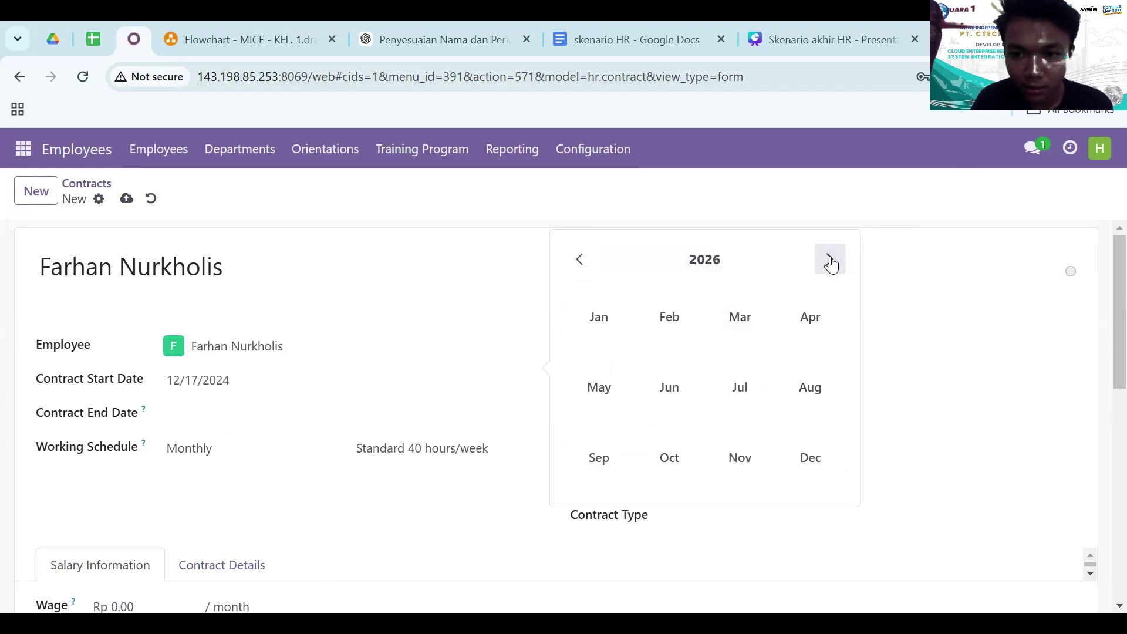
pyautogui.click(809, 458)
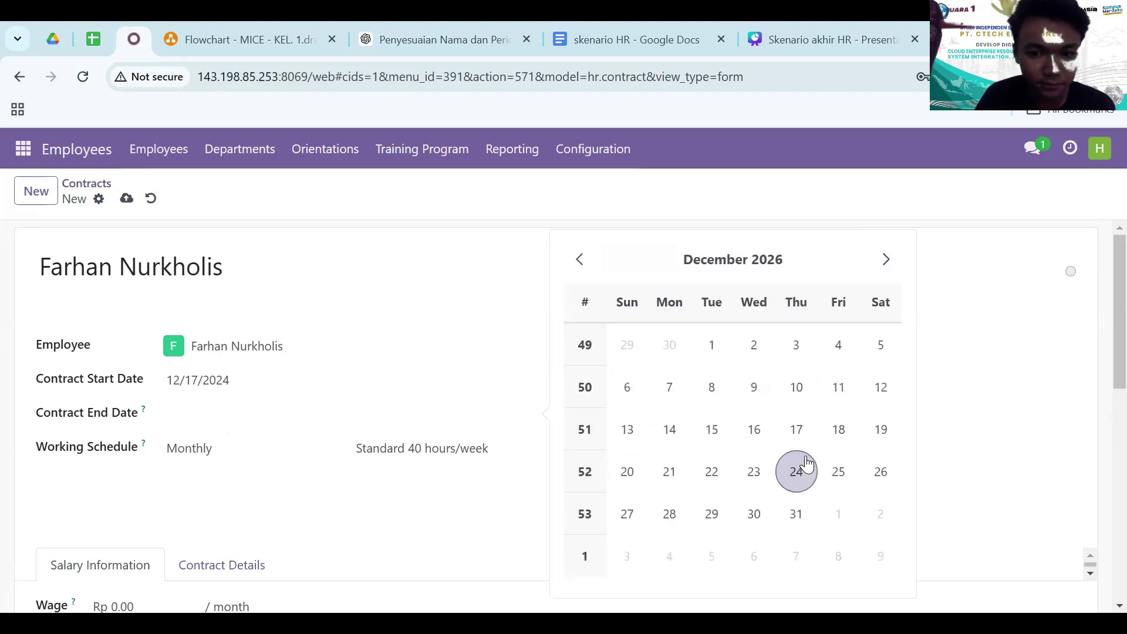
pyautogui.click(796, 429)
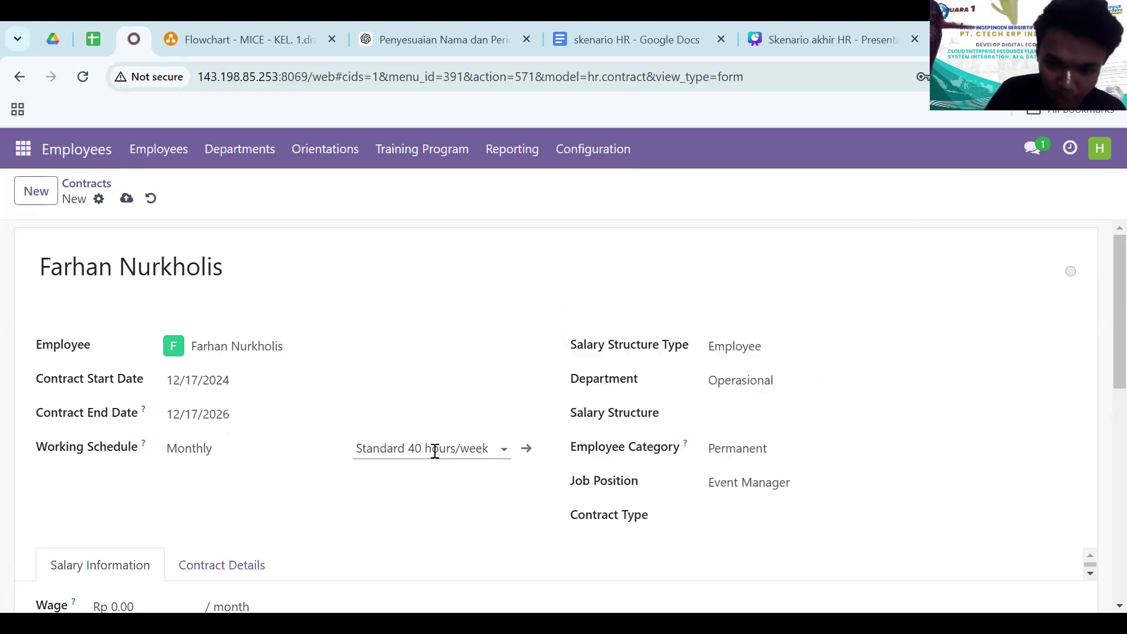
# - Choose the 'Base for new structures' salary structure and the Full-Time contract type
pyautogui.click(736, 409)
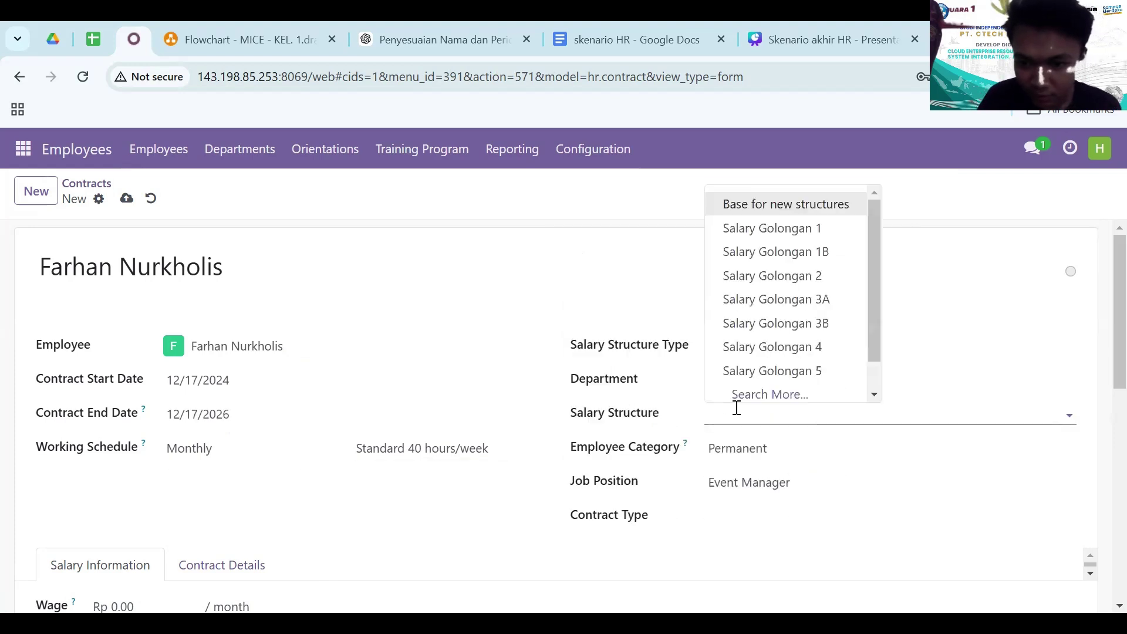
pyautogui.click(817, 211)
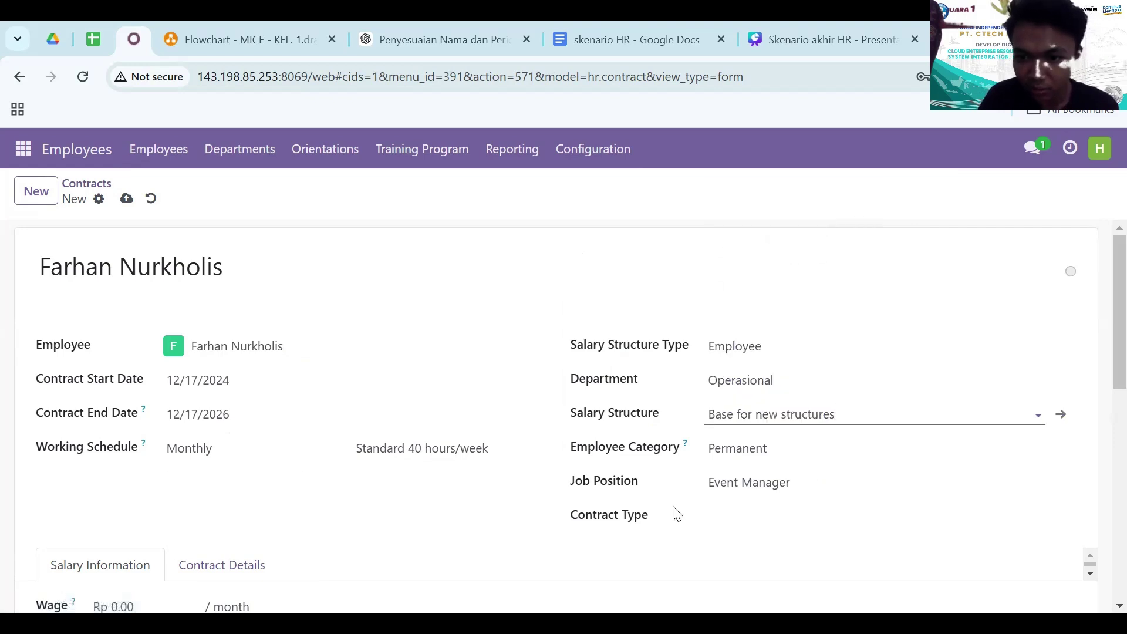
pyautogui.scroll(-2, 677, 514)
pyautogui.click(736, 382)
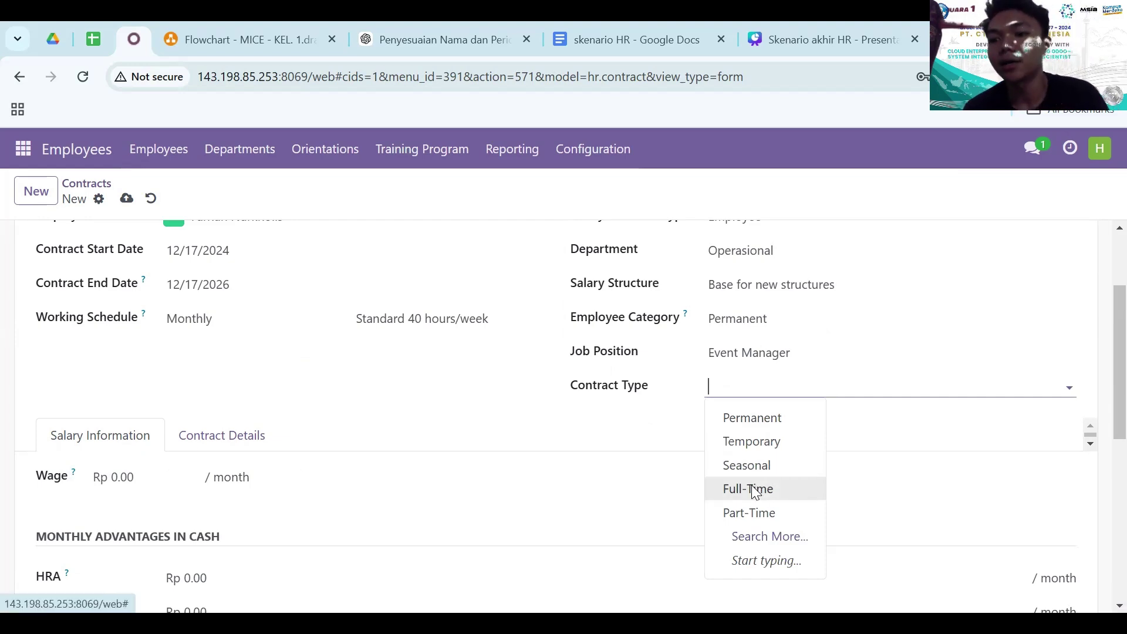
pyautogui.click(752, 487)
# - Set the monthly wage to 5,000,000 and save the contract
pyautogui.scroll(1, 268, 416)
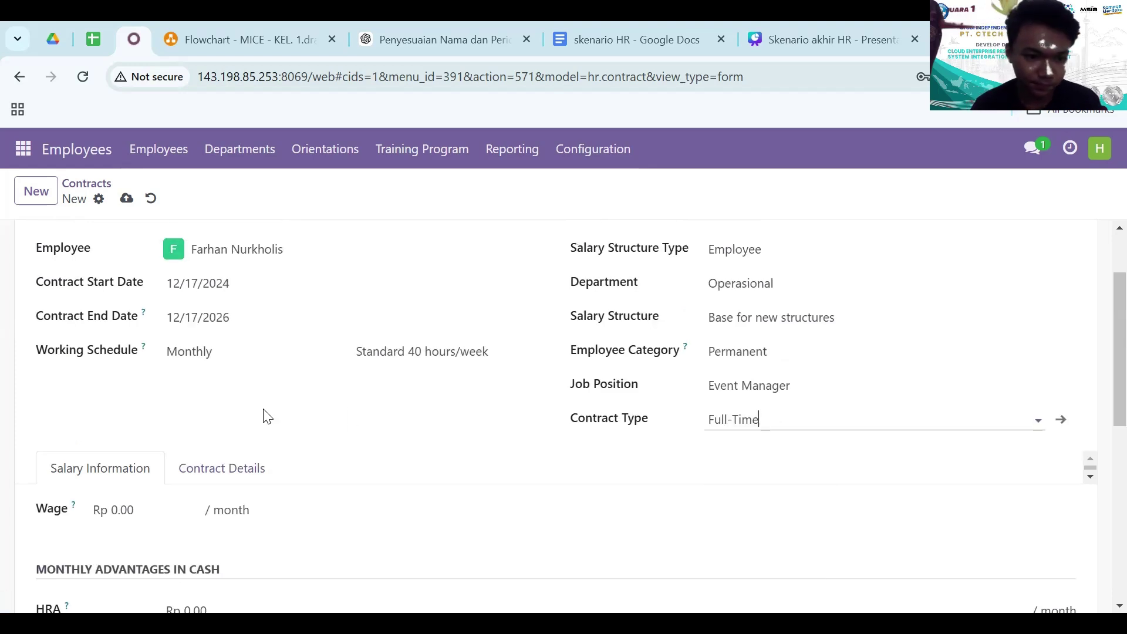
pyautogui.scroll(-2, 268, 416)
pyautogui.doubleClick(111, 422)
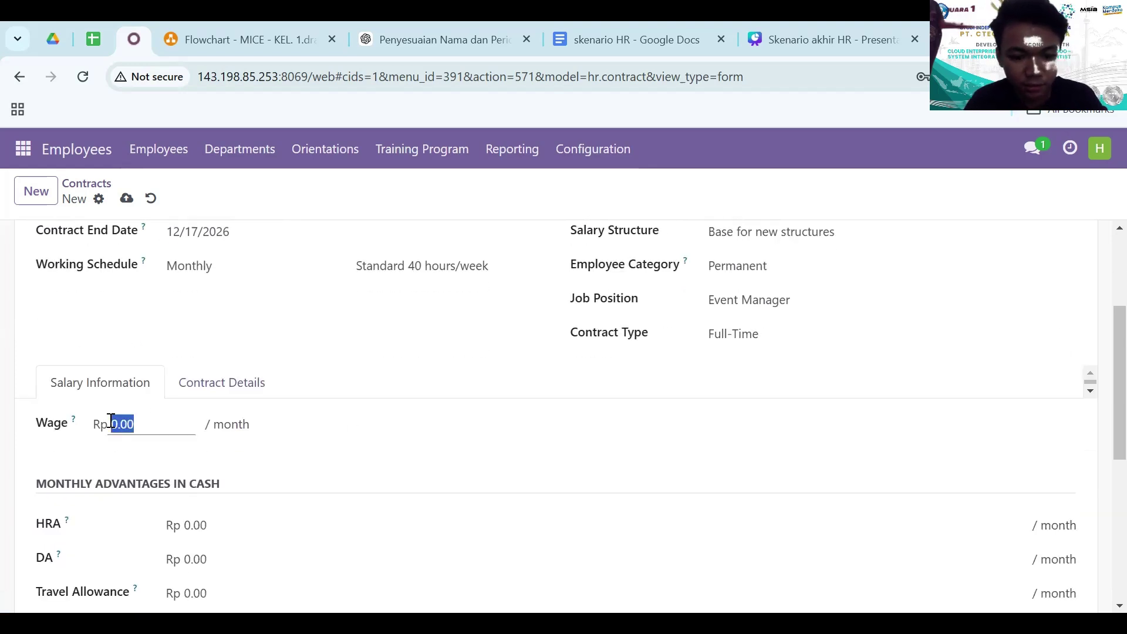
pyautogui.write('5,')
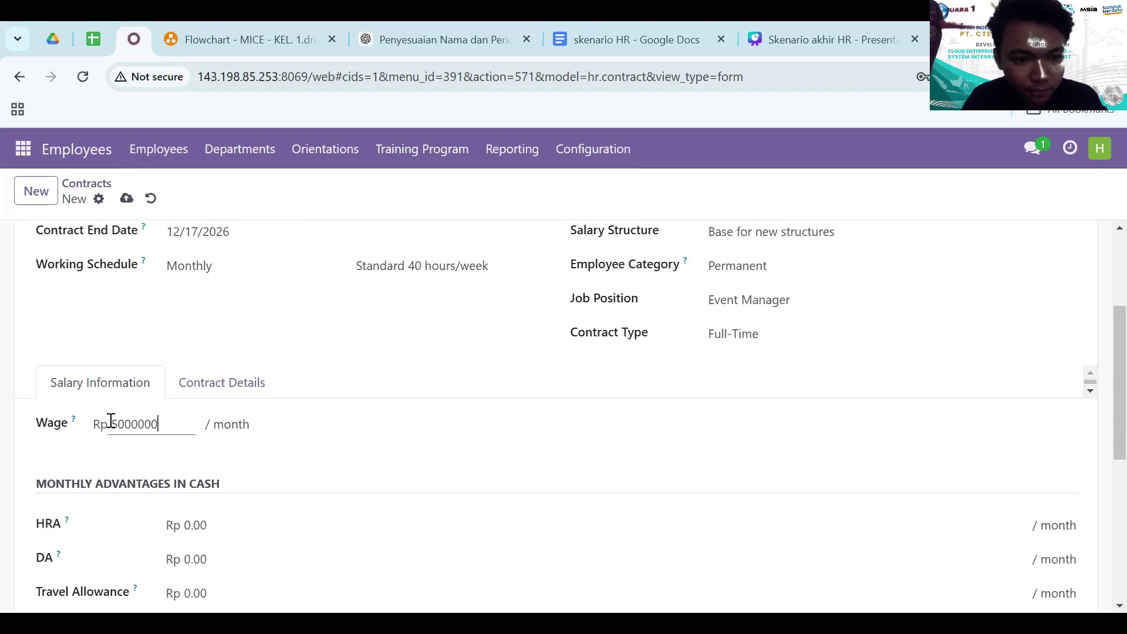
pyautogui.write('000,000')
pyautogui.press('Return')
pyautogui.scroll(-3, 182, 469)
pyautogui.scroll(6, 183, 472)
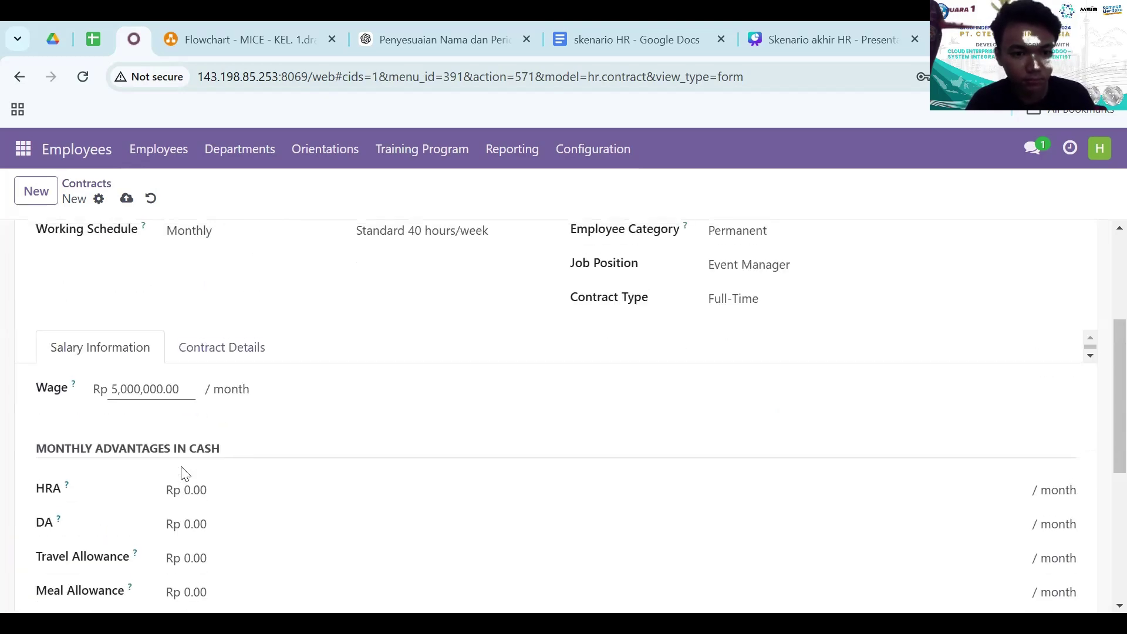
pyautogui.click(126, 199)
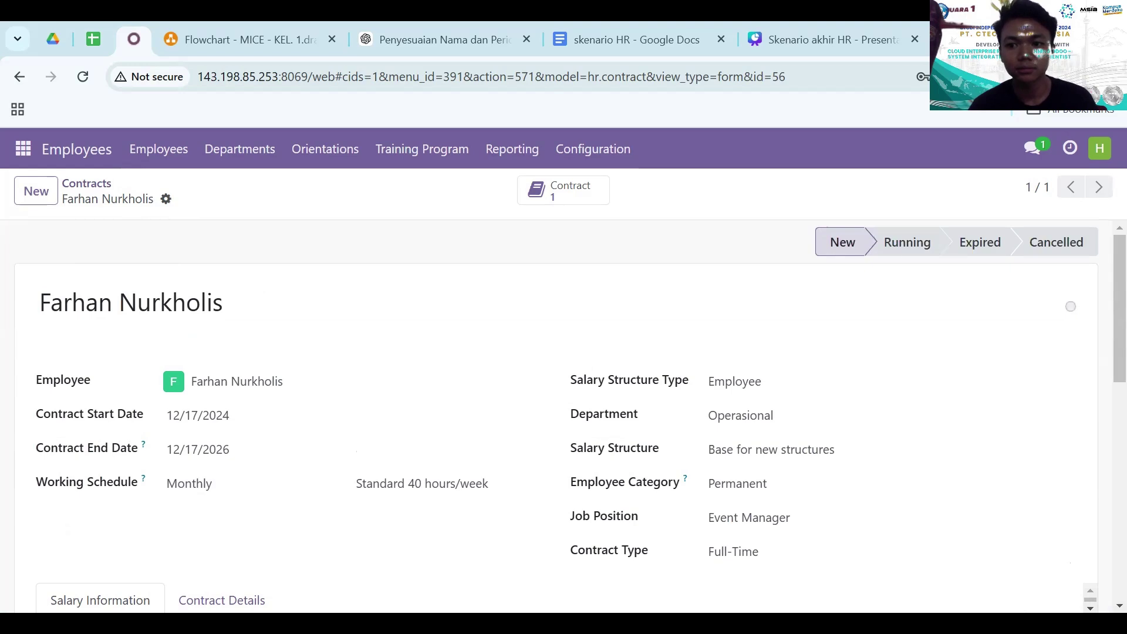
# - Mark the contract Running and return to the Contracts list
pyautogui.click(909, 245)
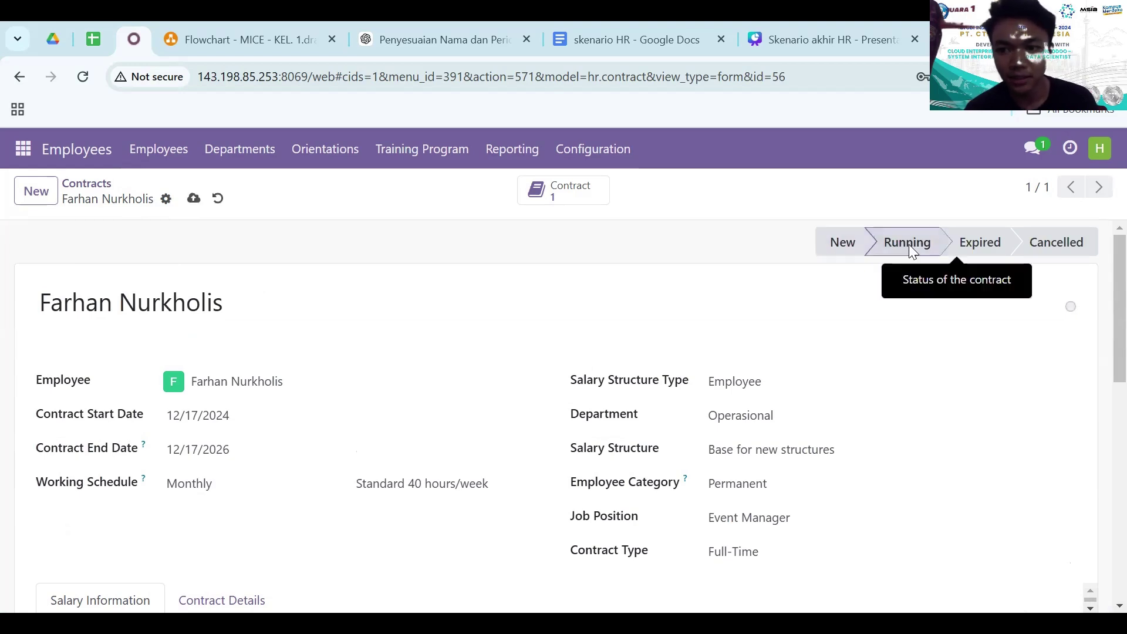
pyautogui.scroll(-10, 491, 329)
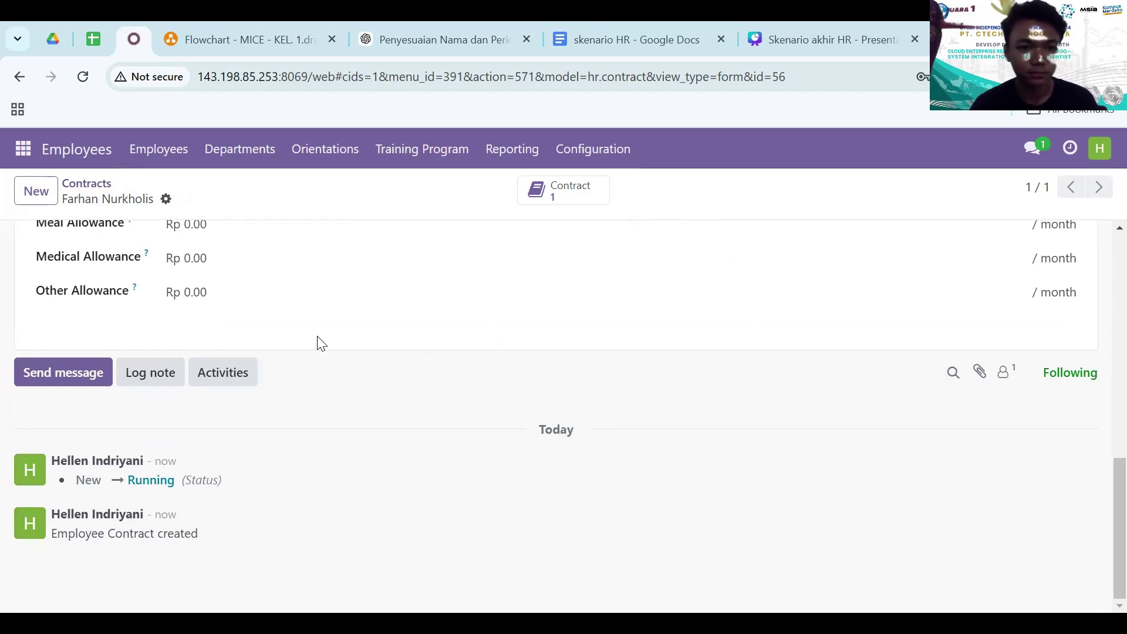
pyautogui.scroll(10, 320, 343)
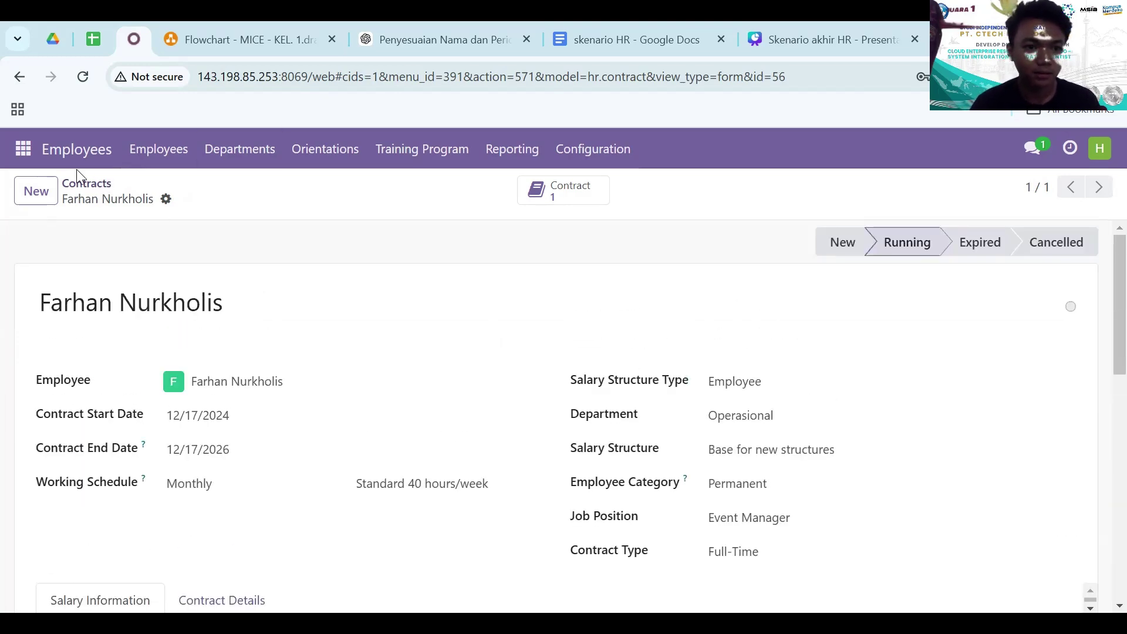
pyautogui.click(87, 183)
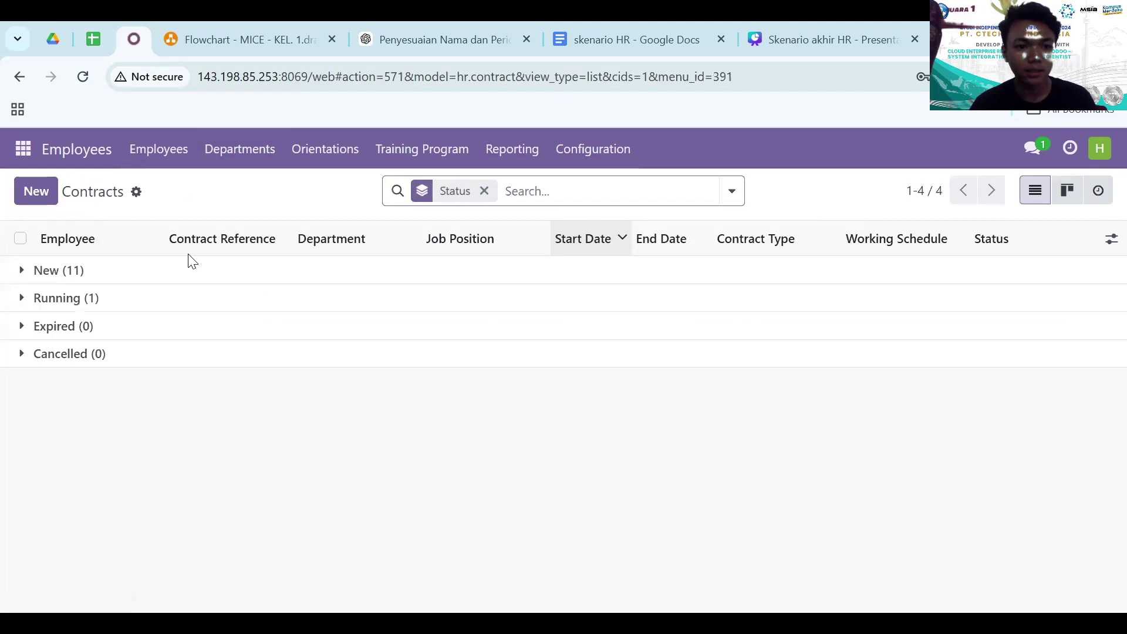
# - Start a new contract referenced and linked to the second Event Manager employee
pyautogui.click(37, 192)
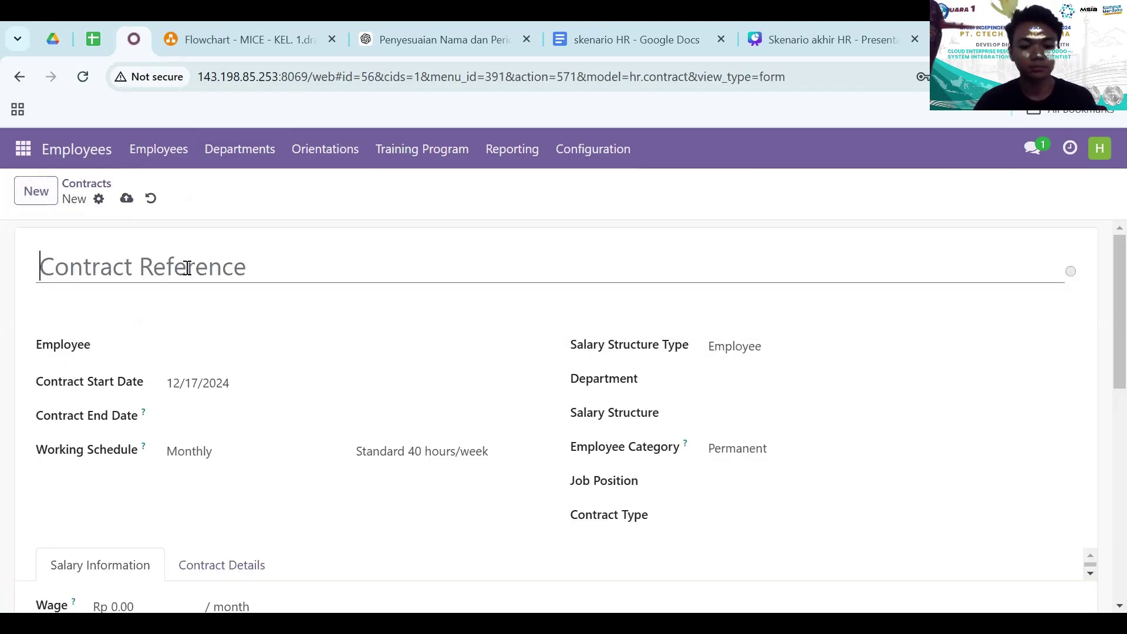
pyautogui.write('Syalwa')
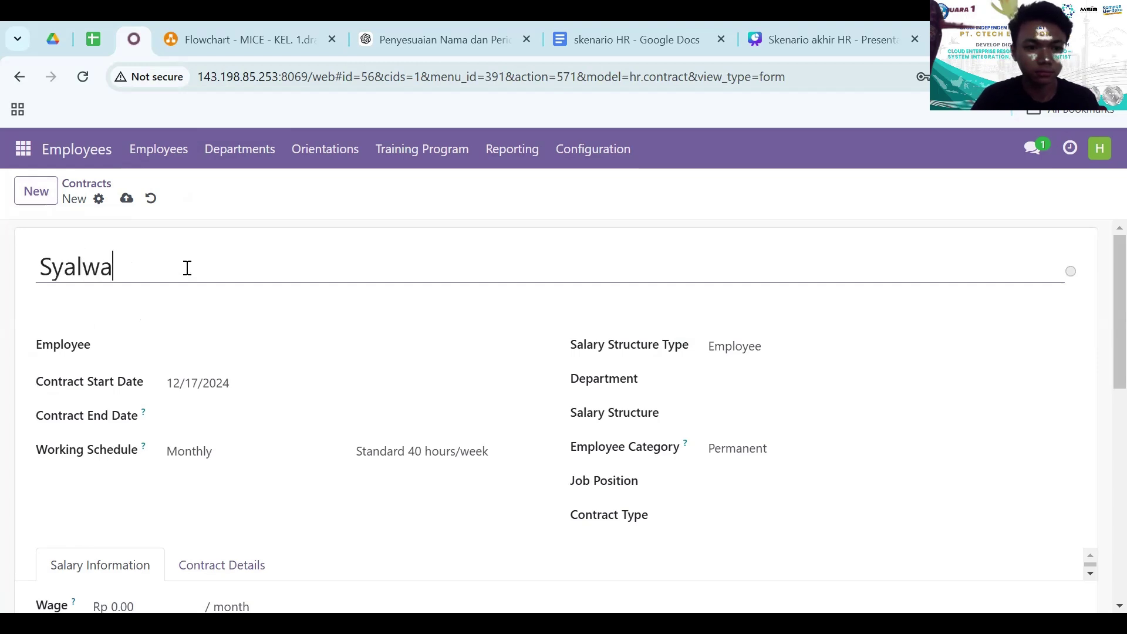
pyautogui.click(194, 341)
pyautogui.write('s')
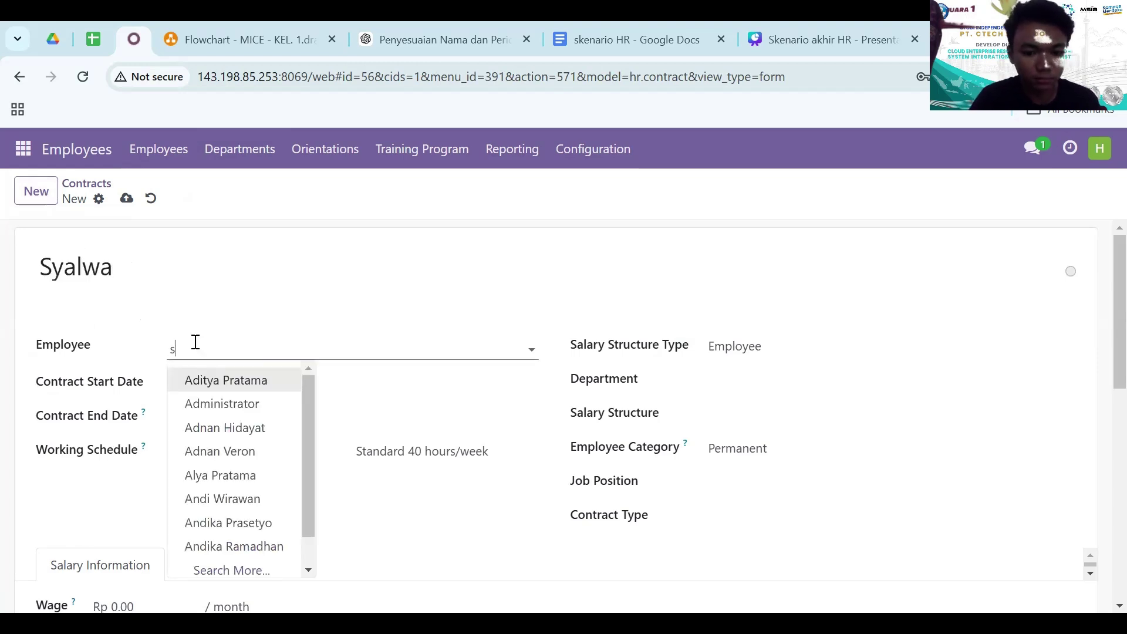
pyautogui.write('yalw')
pyautogui.press('BackSpace')
pyautogui.write('lw')
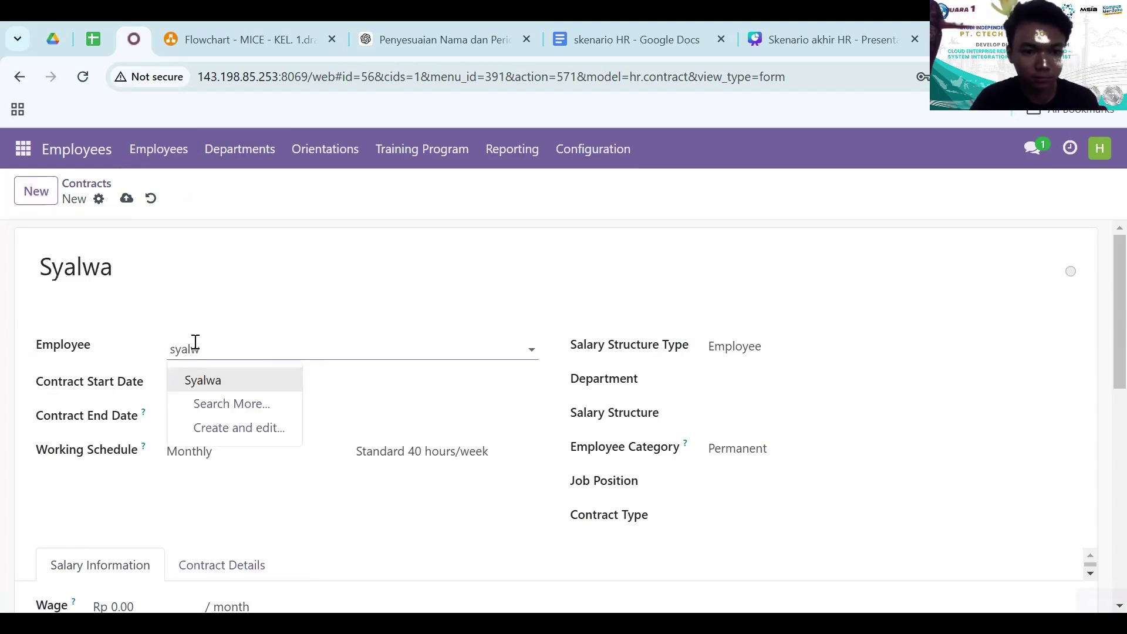
pyautogui.press('Return')
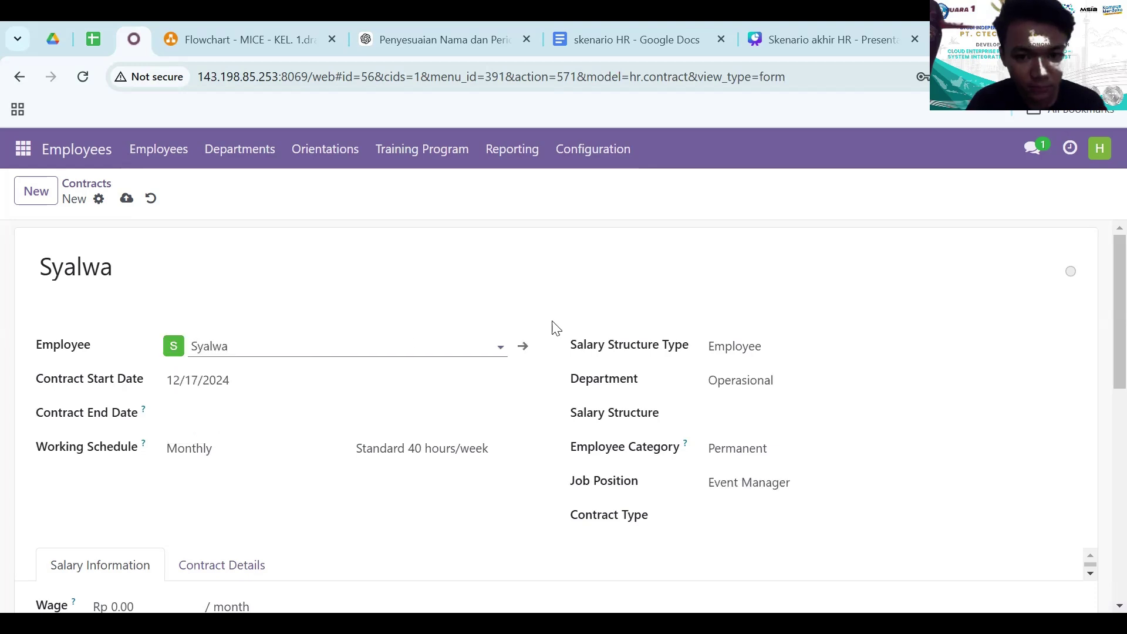
# - Set end date 02/17/2025, 'Base for new structures' salary structure and Full-Time type
pyautogui.click(334, 421)
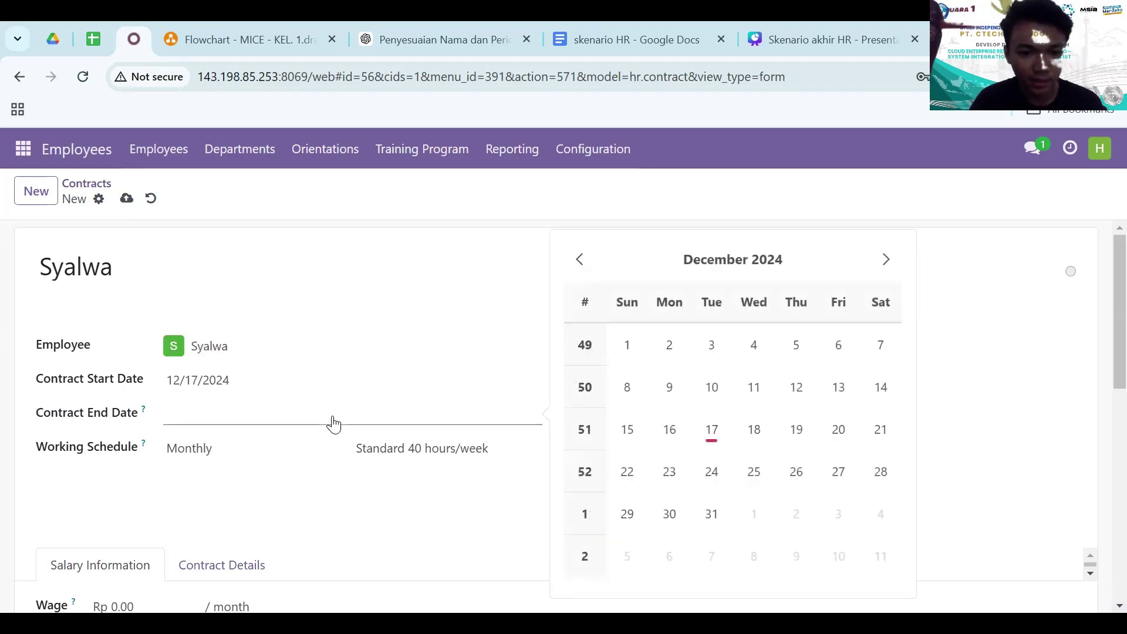
pyautogui.click(888, 261)
pyautogui.click(888, 261)
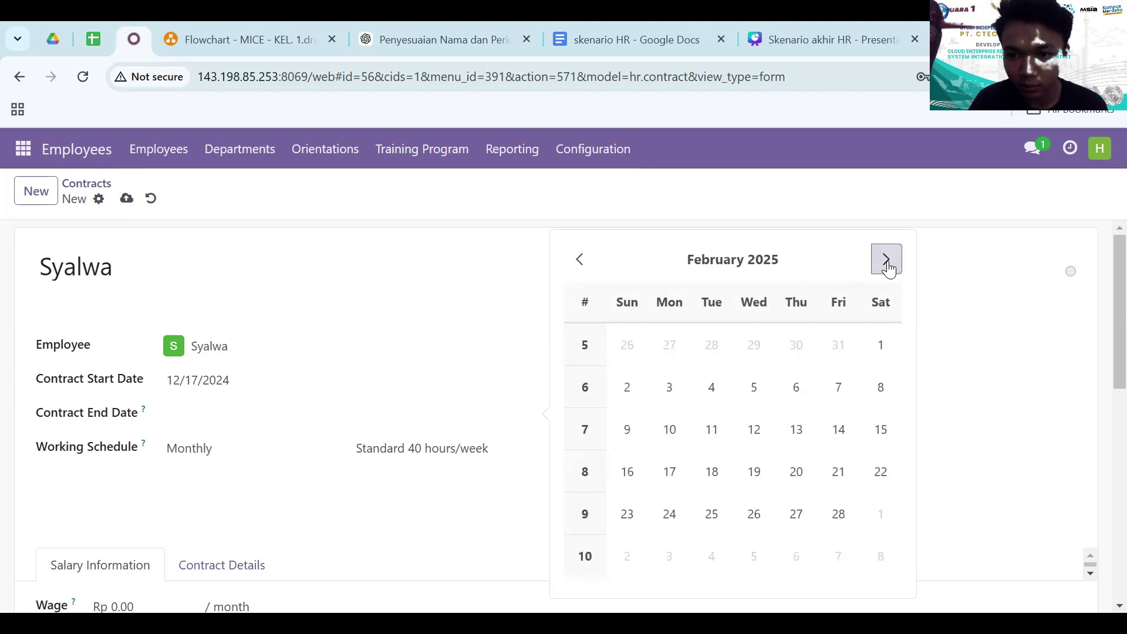
pyautogui.click(669, 471)
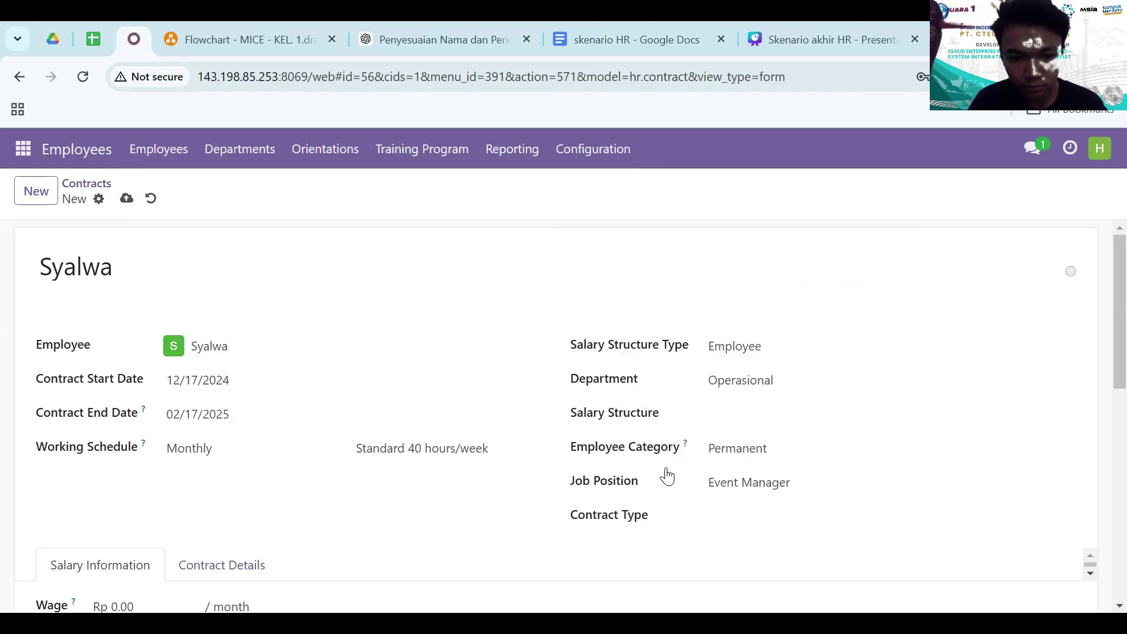
pyautogui.click(744, 417)
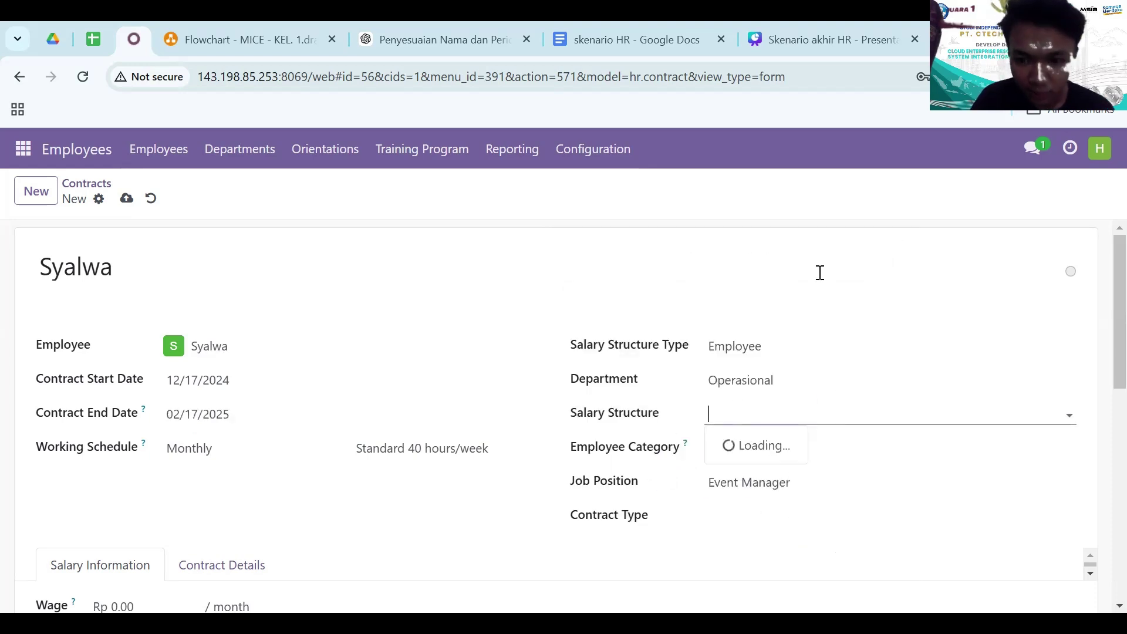
pyautogui.click(783, 203)
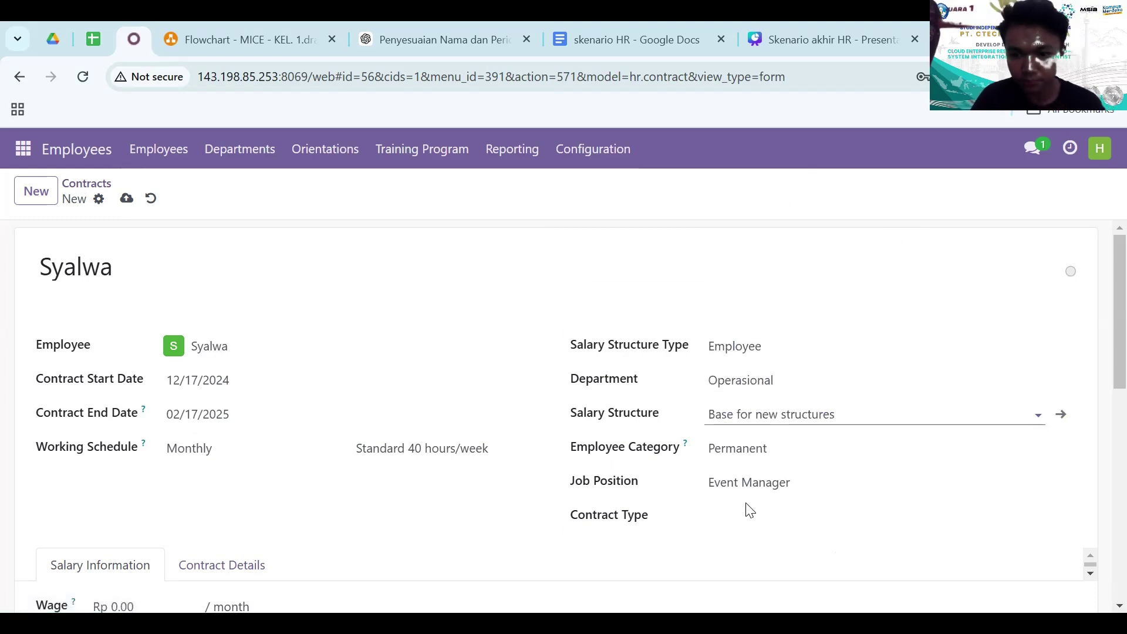
pyautogui.click(737, 515)
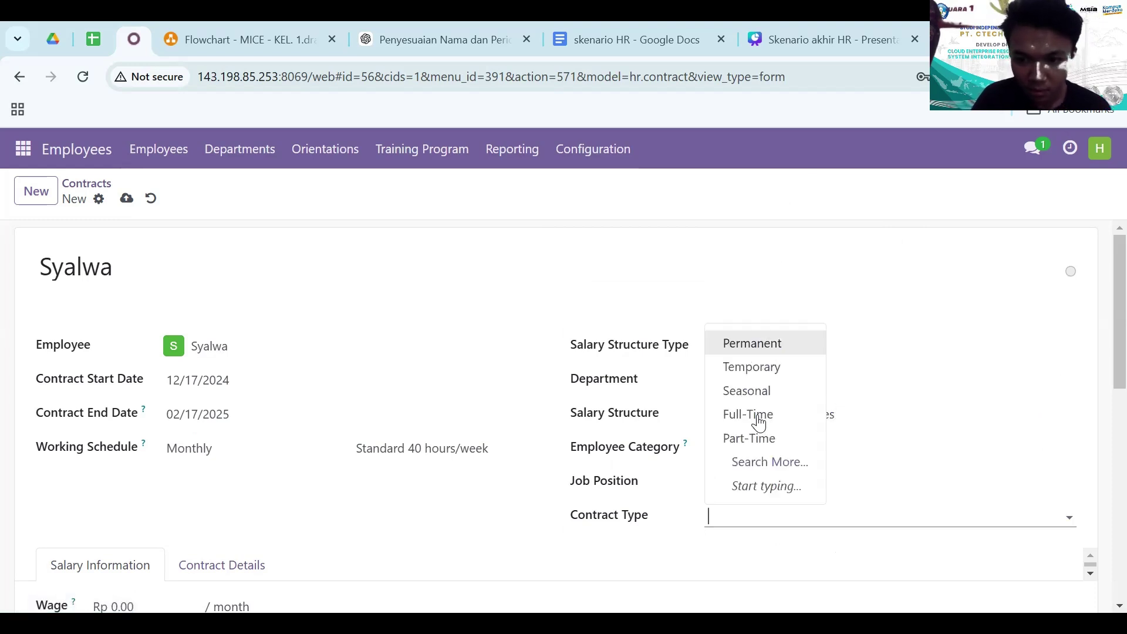
pyautogui.click(762, 418)
# - Enter a 5,000,000 wage and save the second contract
pyautogui.scroll(-3, 235, 470)
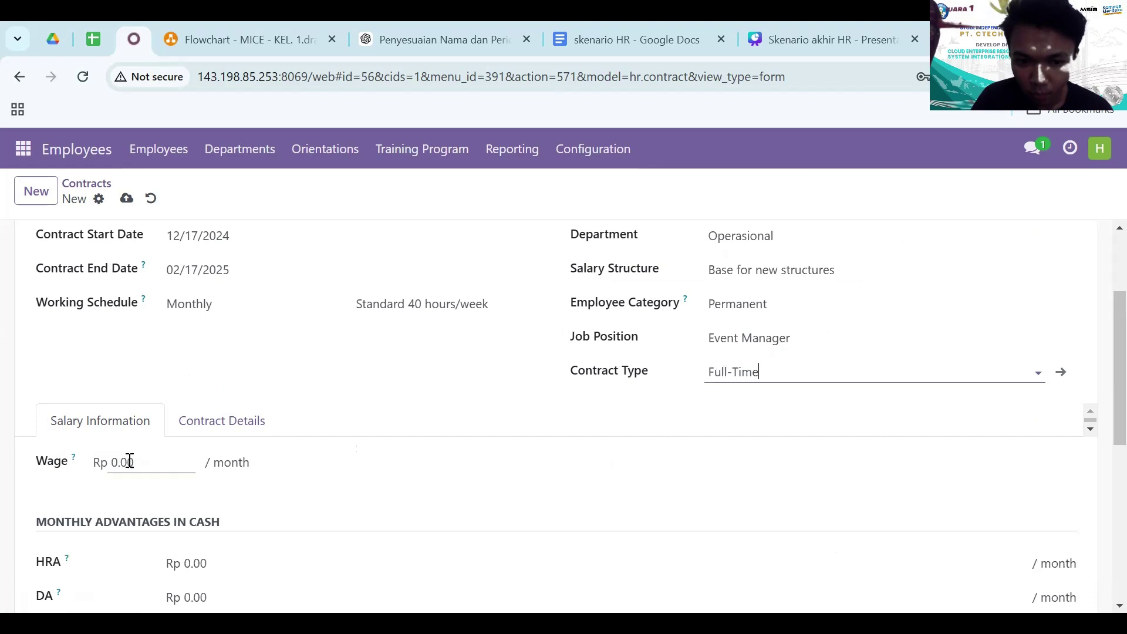
pyautogui.click(128, 462)
pyautogui.write('5,')
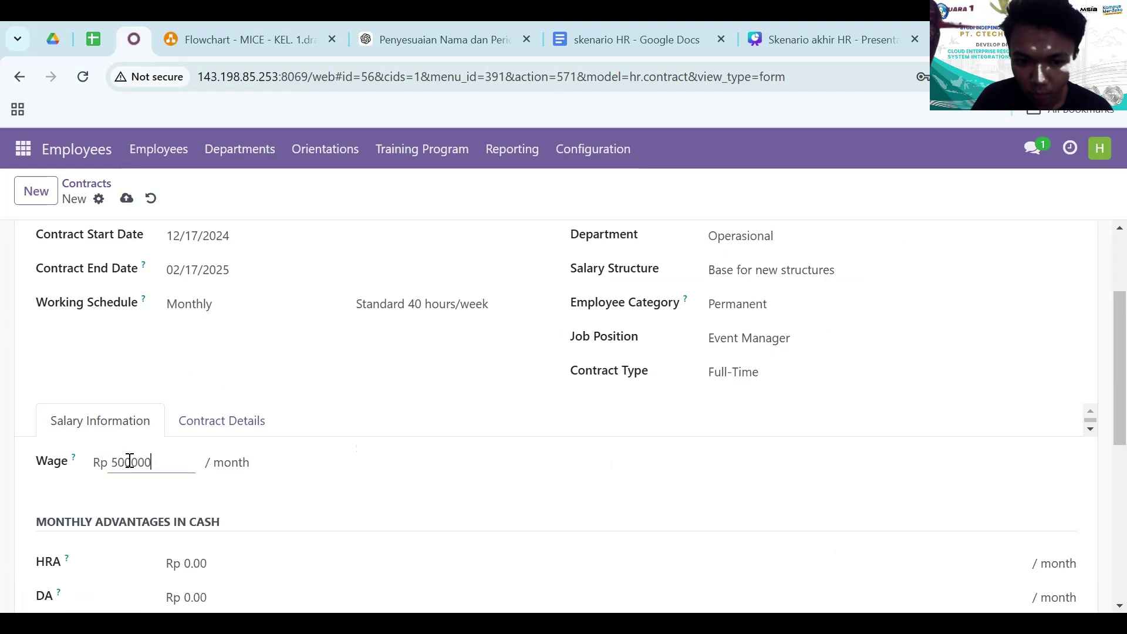
pyautogui.write('000,000')
pyautogui.scroll(3, 267, 459)
pyautogui.click(125, 201)
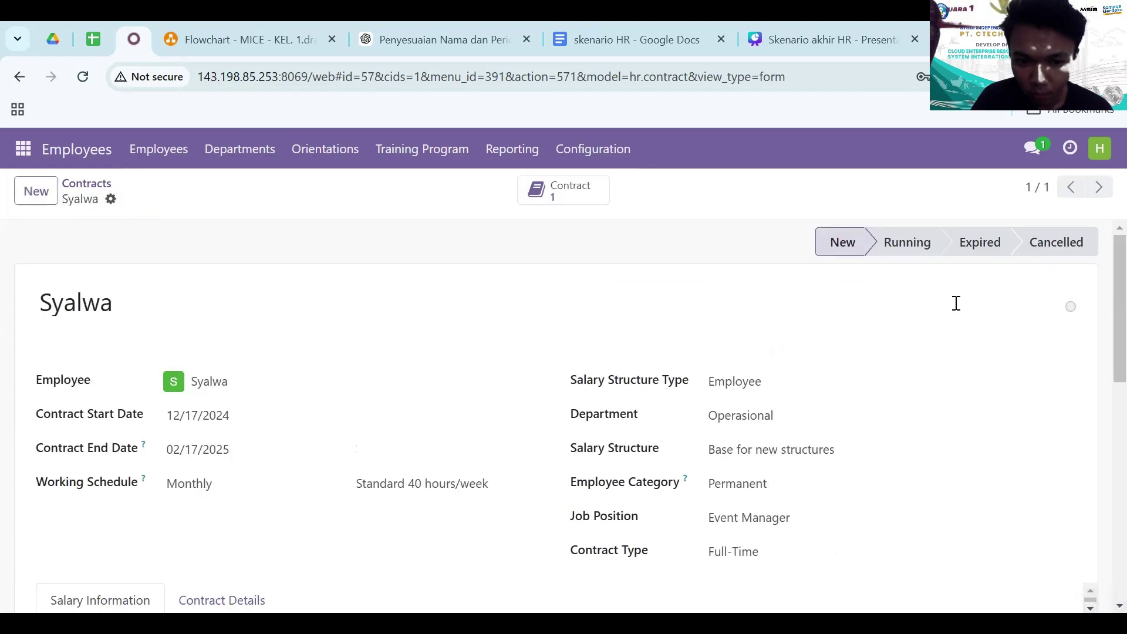
# - Set the contract to Running and expand the Running group in the Contracts list
pyautogui.click(913, 232)
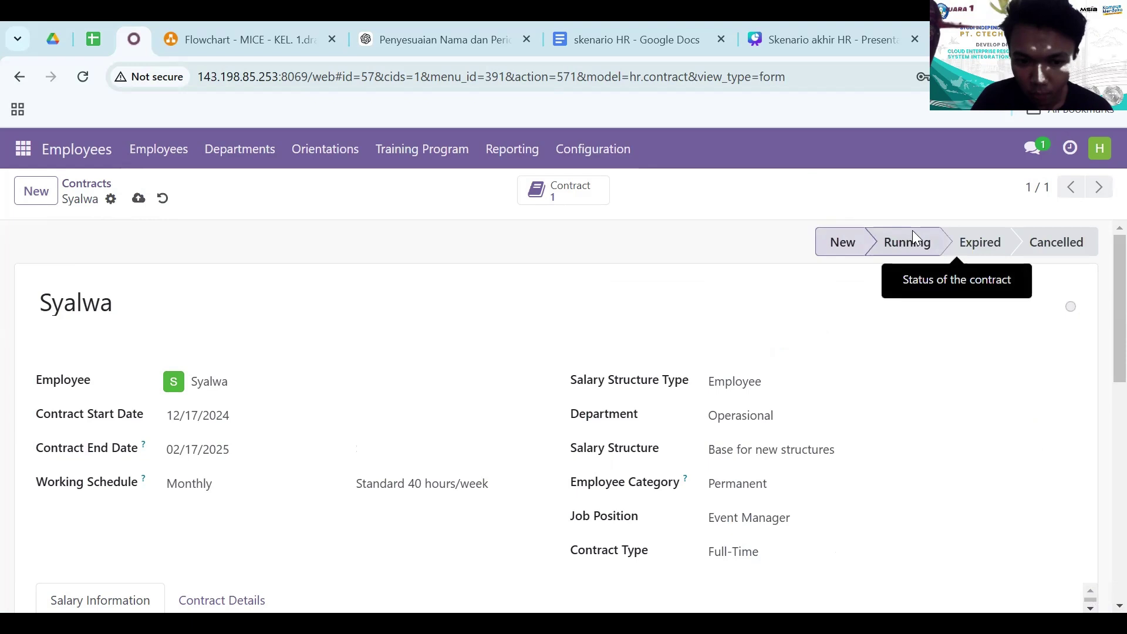
pyautogui.click(91, 183)
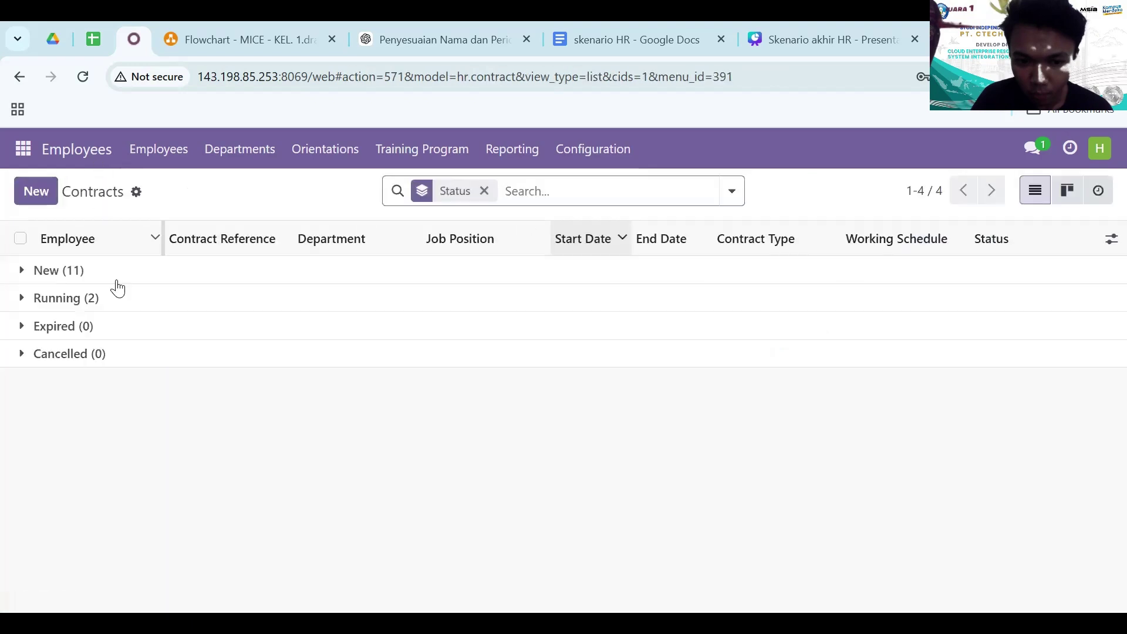
pyautogui.click(100, 301)
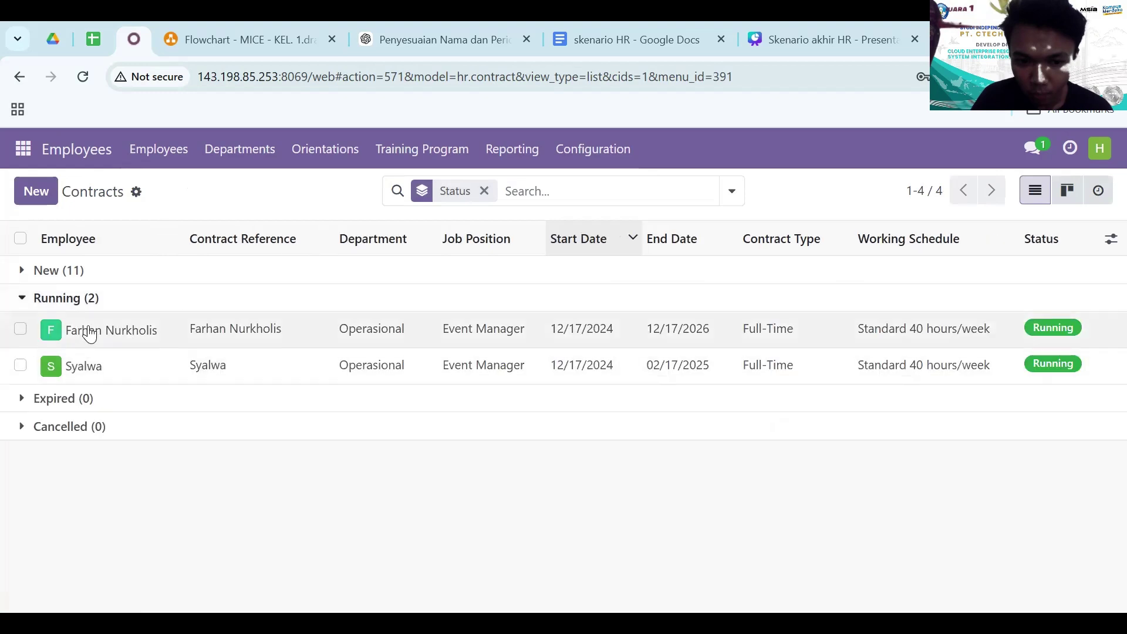
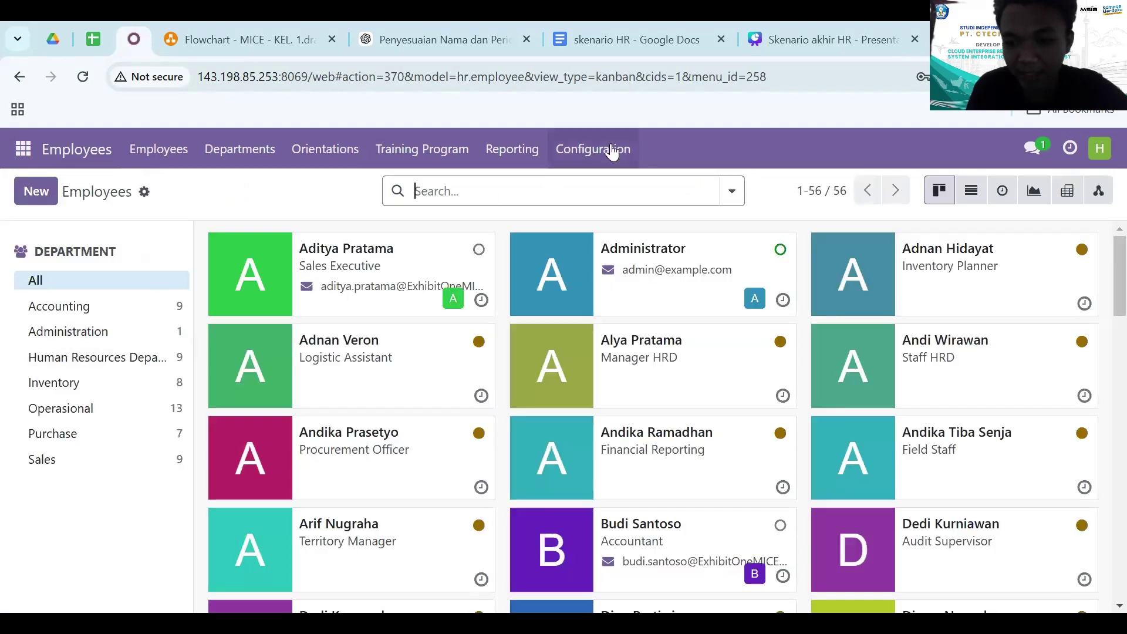
# - Go to Configuration > Orientation Checklist Line and start a blank new line
pyautogui.click(617, 148)
pyautogui.scroll(-3, 611, 359)
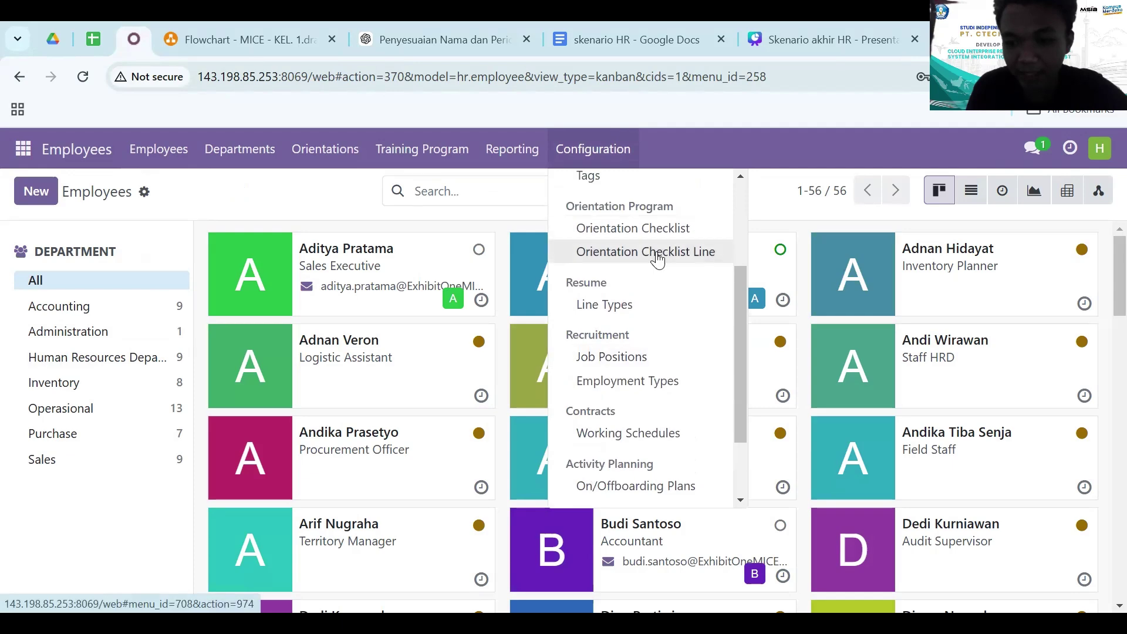
pyautogui.click(657, 257)
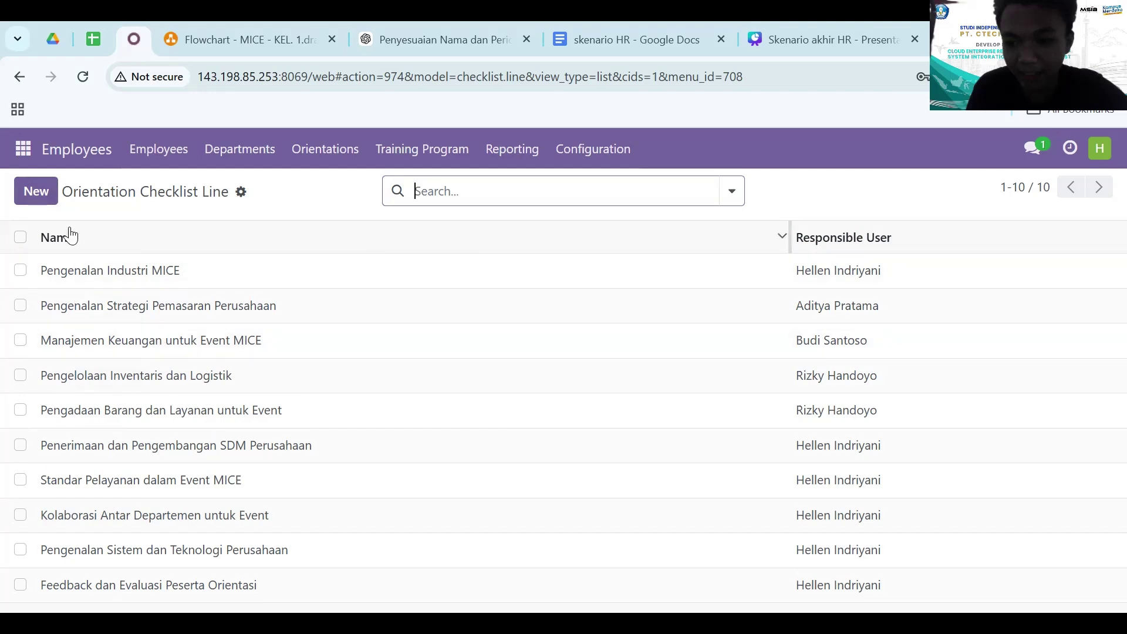
pyautogui.click(47, 194)
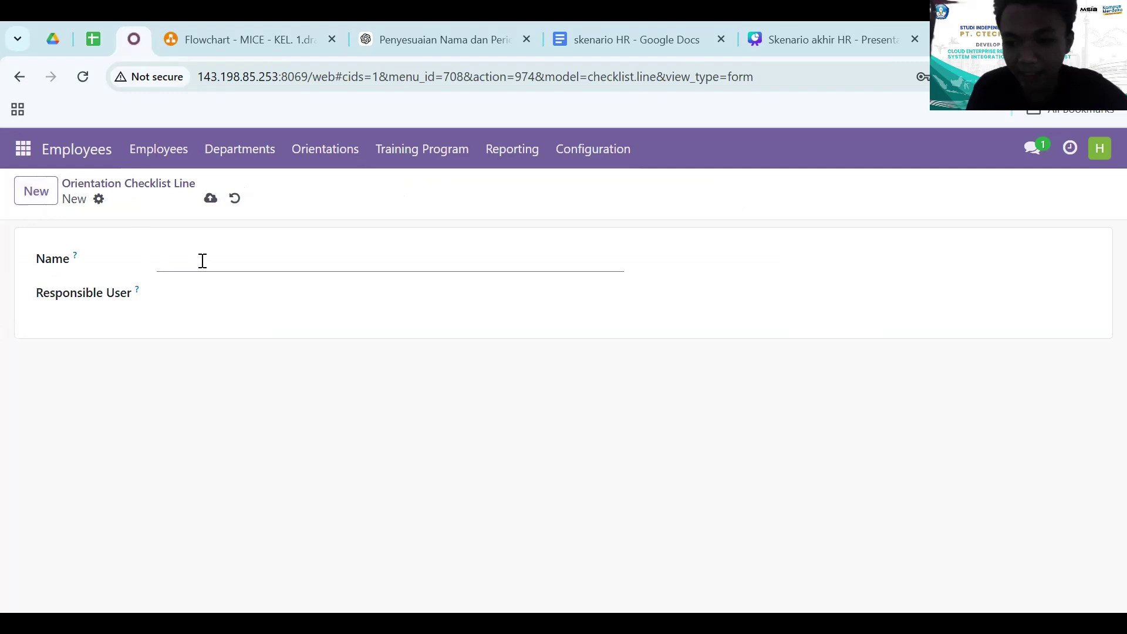
# - Name the line 'pengenalan tools tools pendukung', assign its responsible user, and save
pyautogui.write('pengenala')
pyautogui.write('n tools tools pendung')
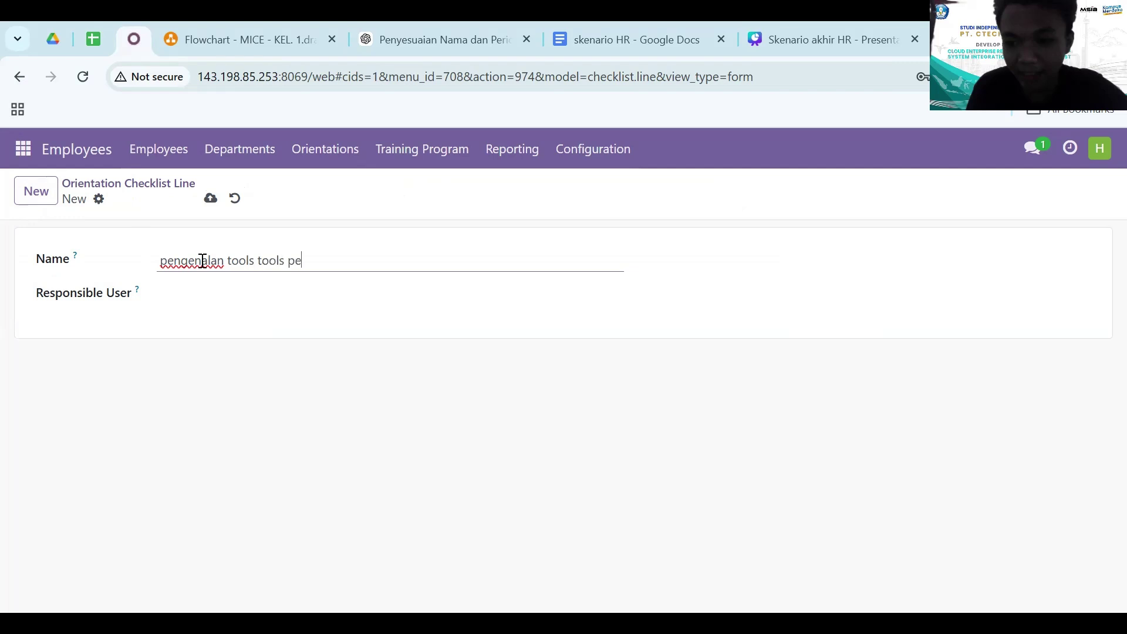
pyautogui.press('BackSpace')
pyautogui.press('BackSpace')
pyautogui.click(180, 294)
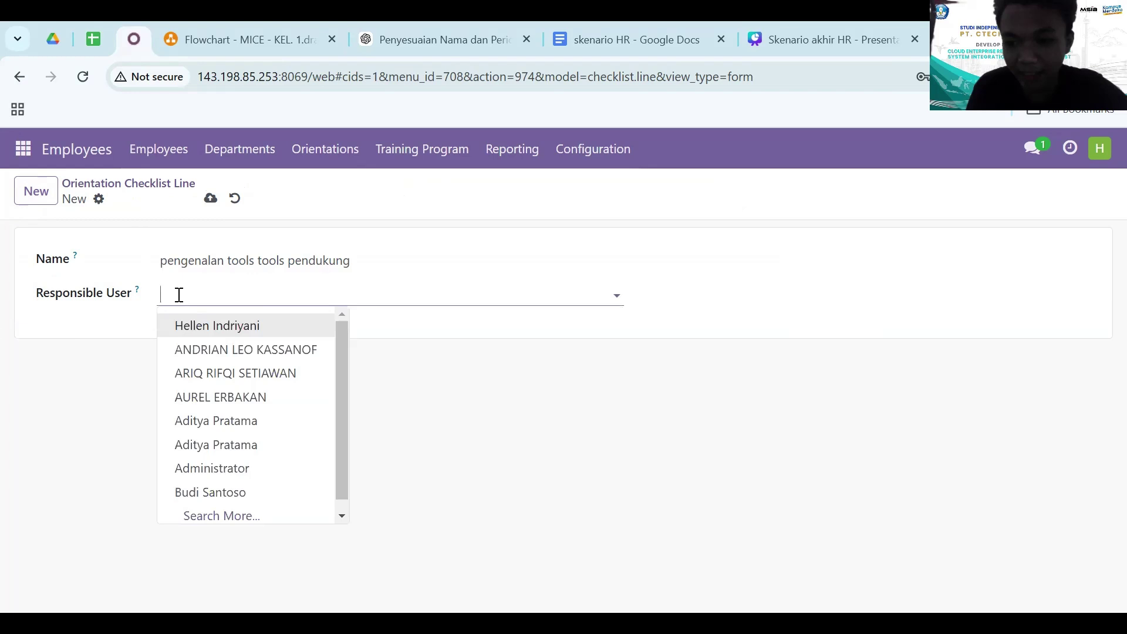
pyautogui.write('dedi')
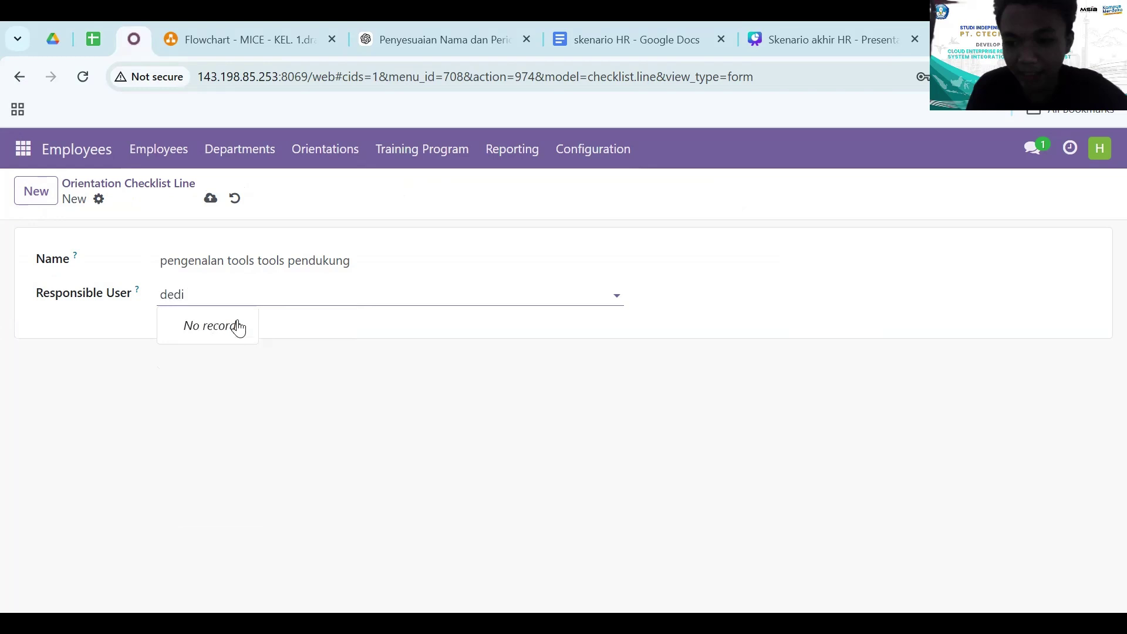
pyautogui.press('BackSpace')
pyautogui.press('BackSpace')
pyautogui.press('BackSpace')
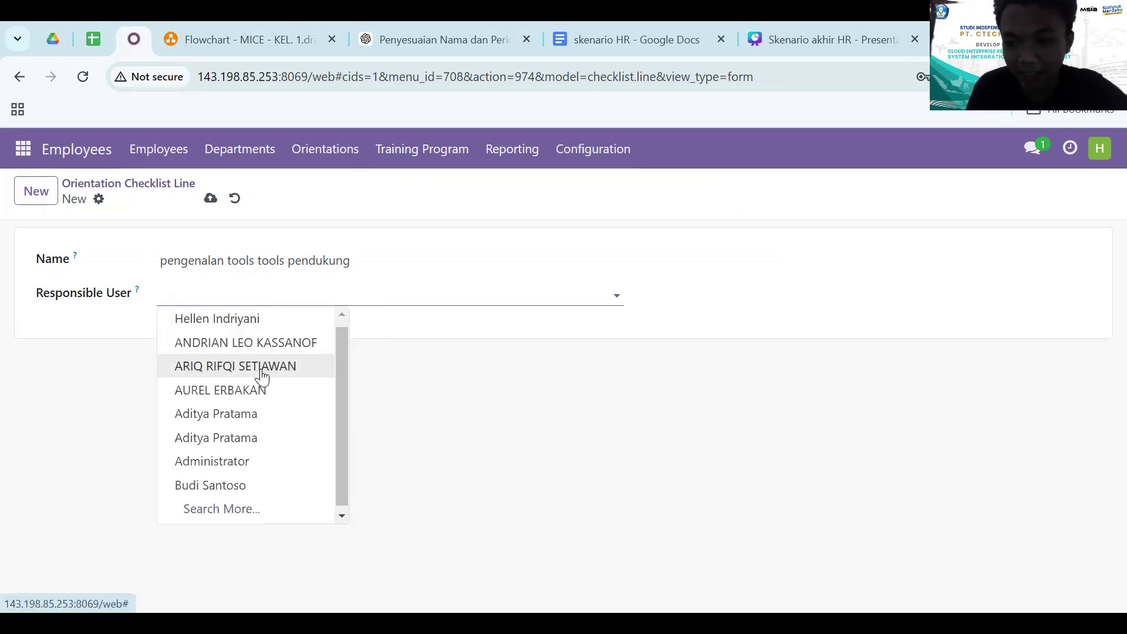
pyautogui.scroll(-1, 262, 377)
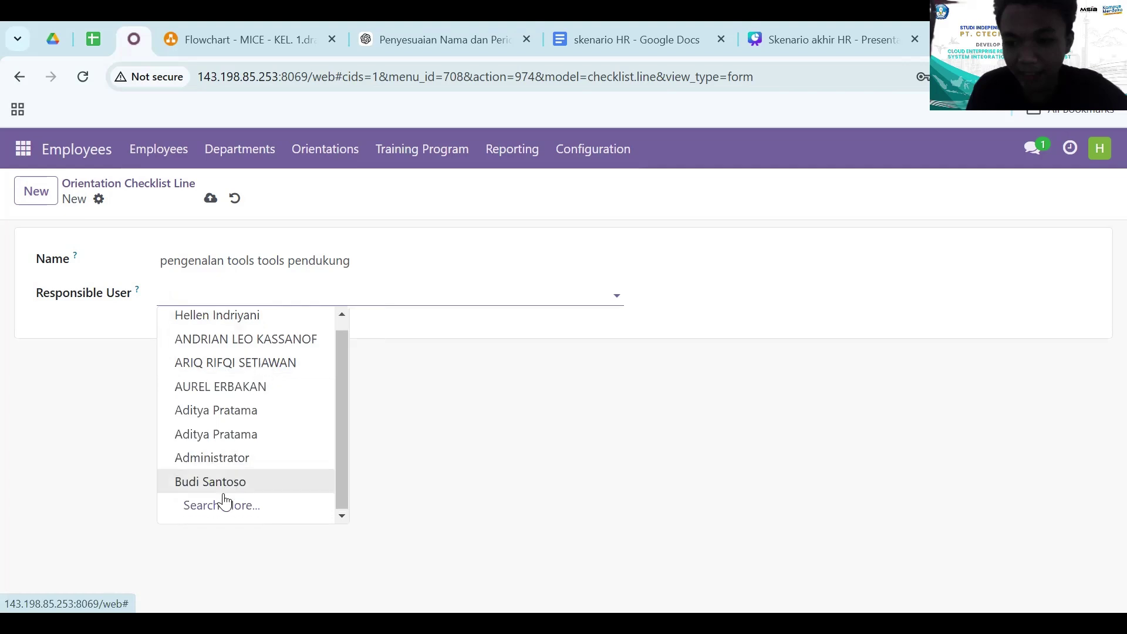
pyautogui.click(241, 317)
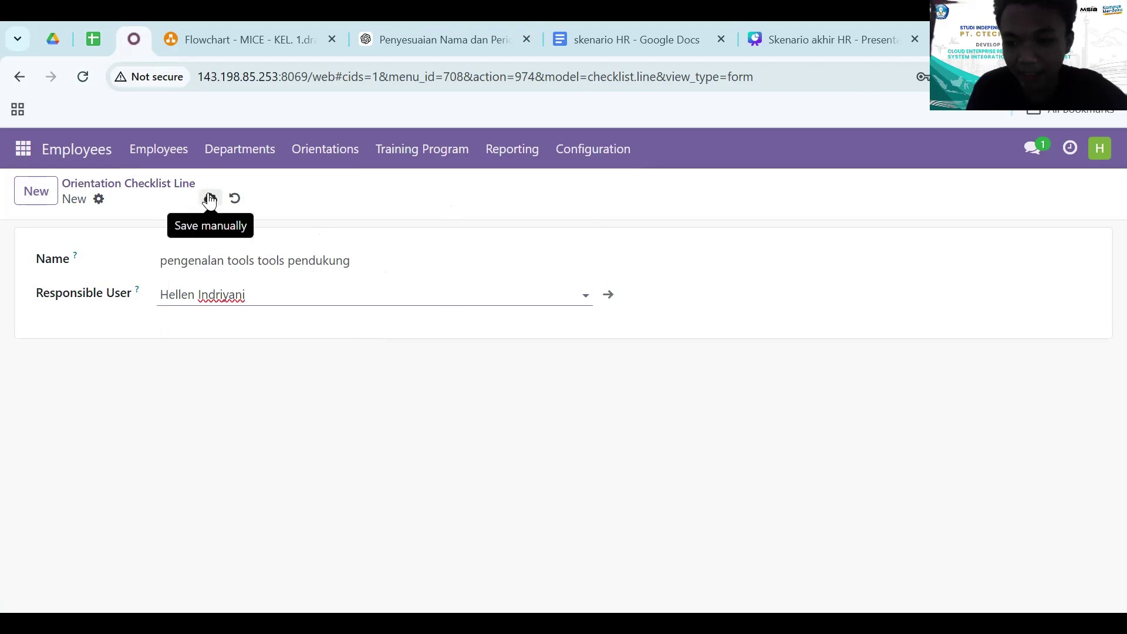
pyautogui.click(210, 198)
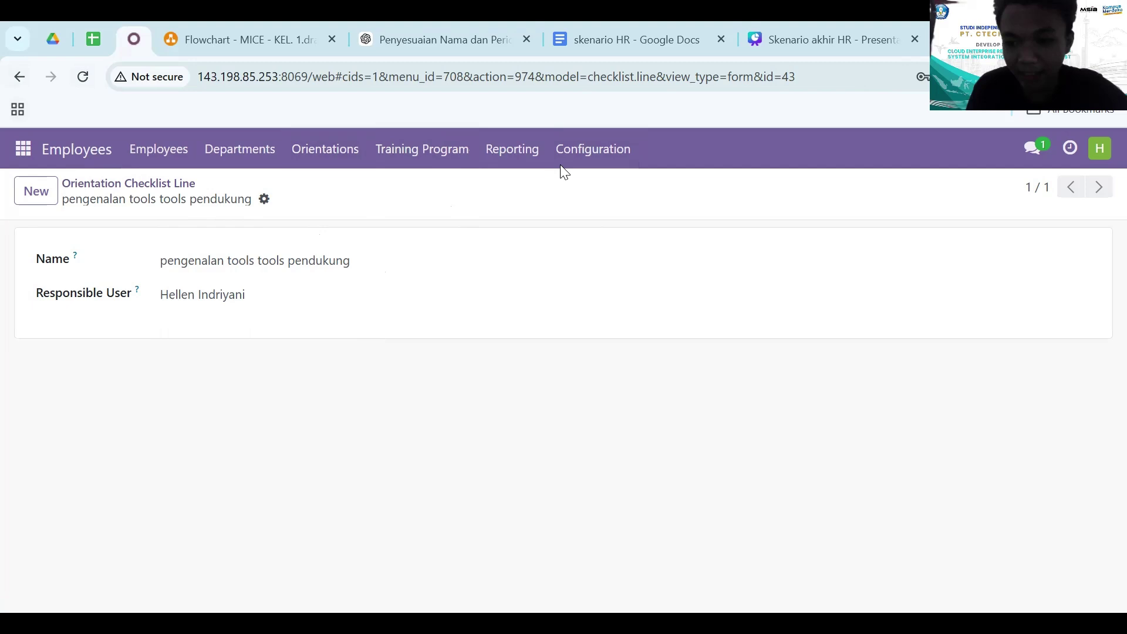
# - Start a new orientation checklist named 'Orientation Checklist 11'
pyautogui.click(625, 148)
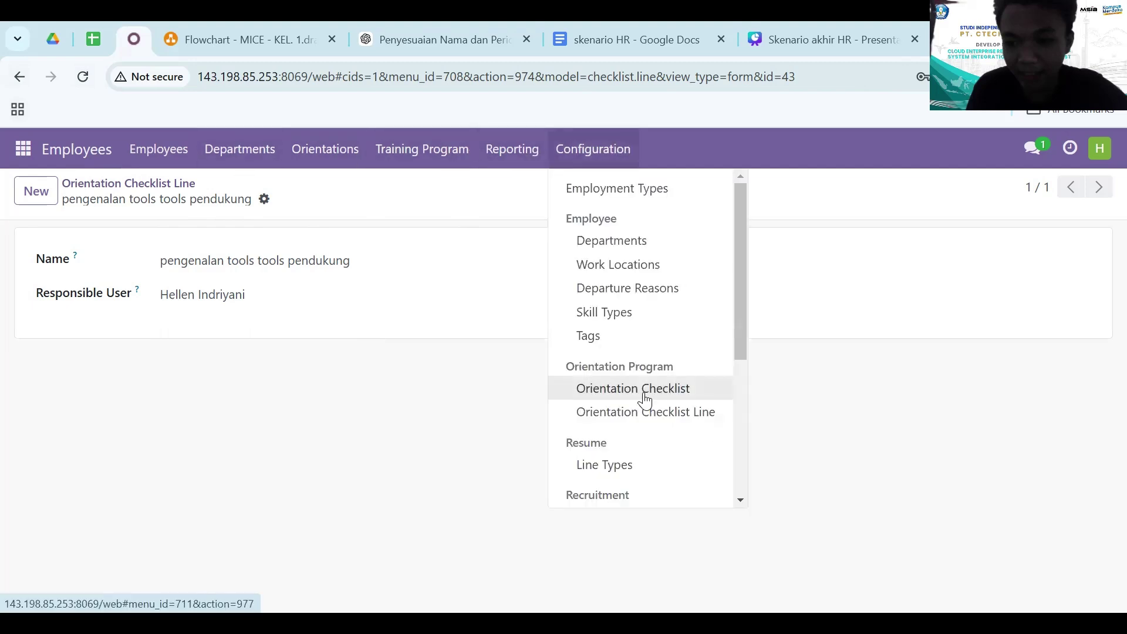
pyautogui.click(599, 398)
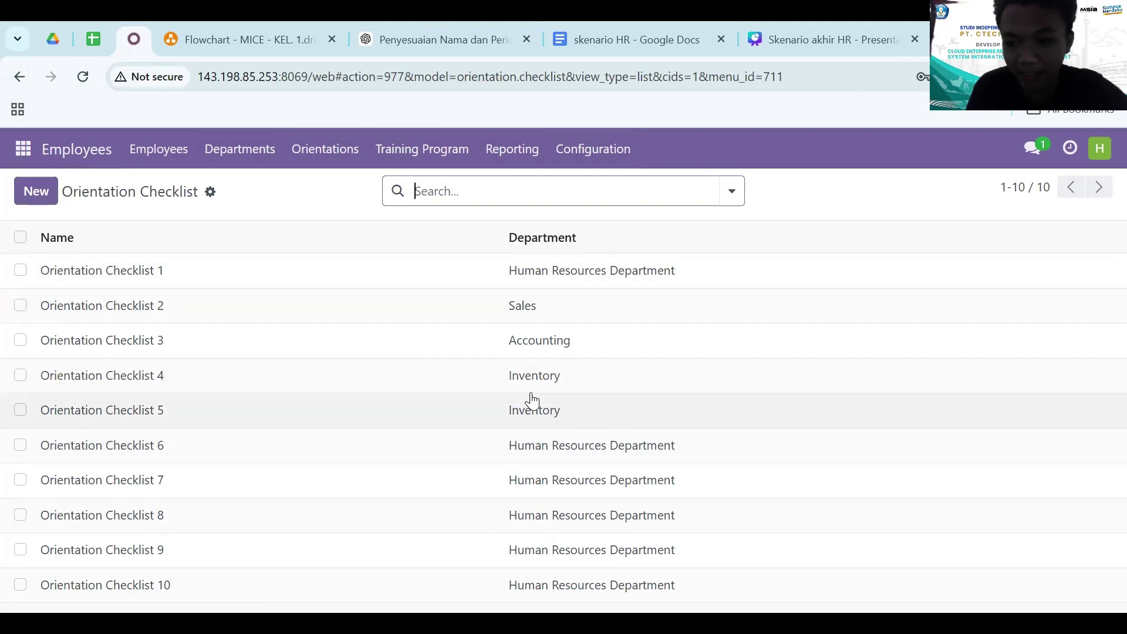
pyautogui.click(59, 188)
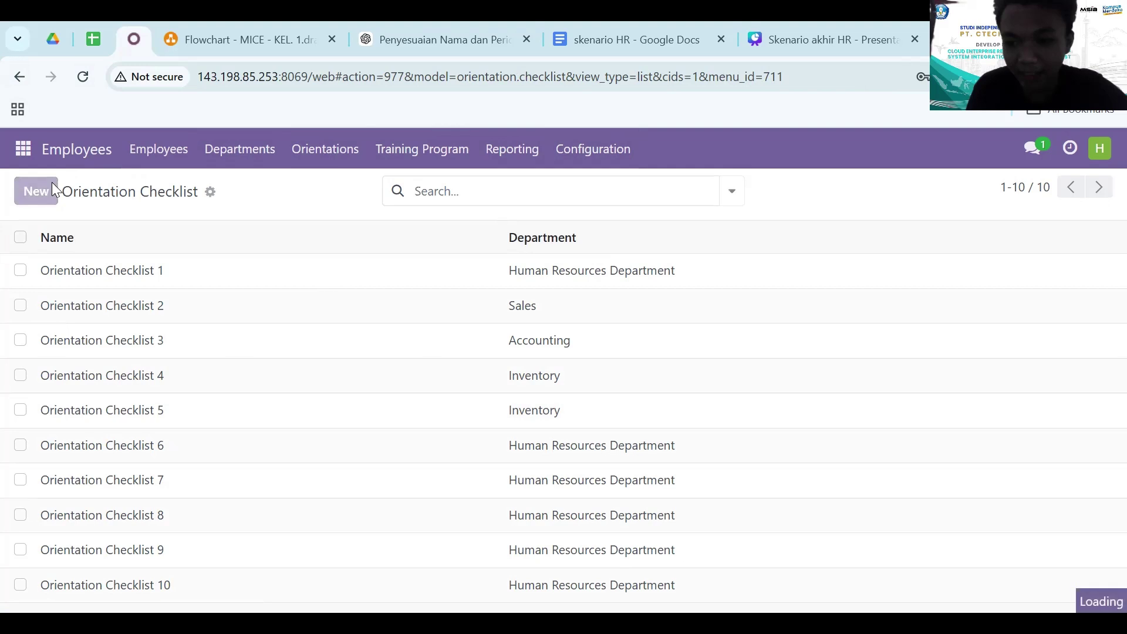
pyautogui.write('Orientation Checklist 11')
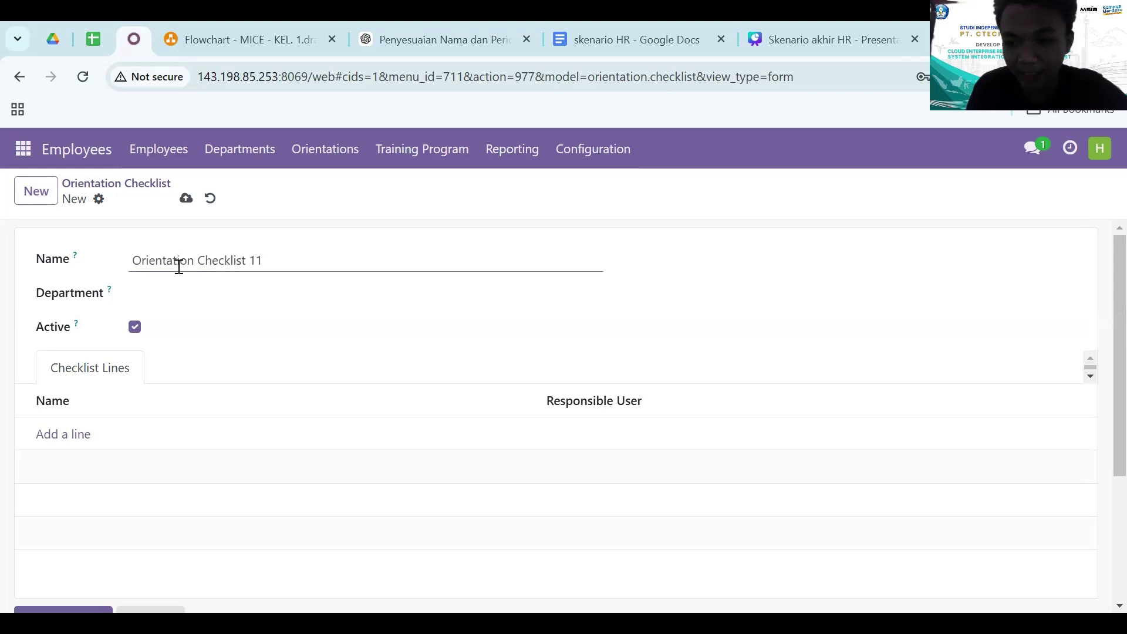
# - Set the checklist's department to Operasional
pyautogui.click(164, 295)
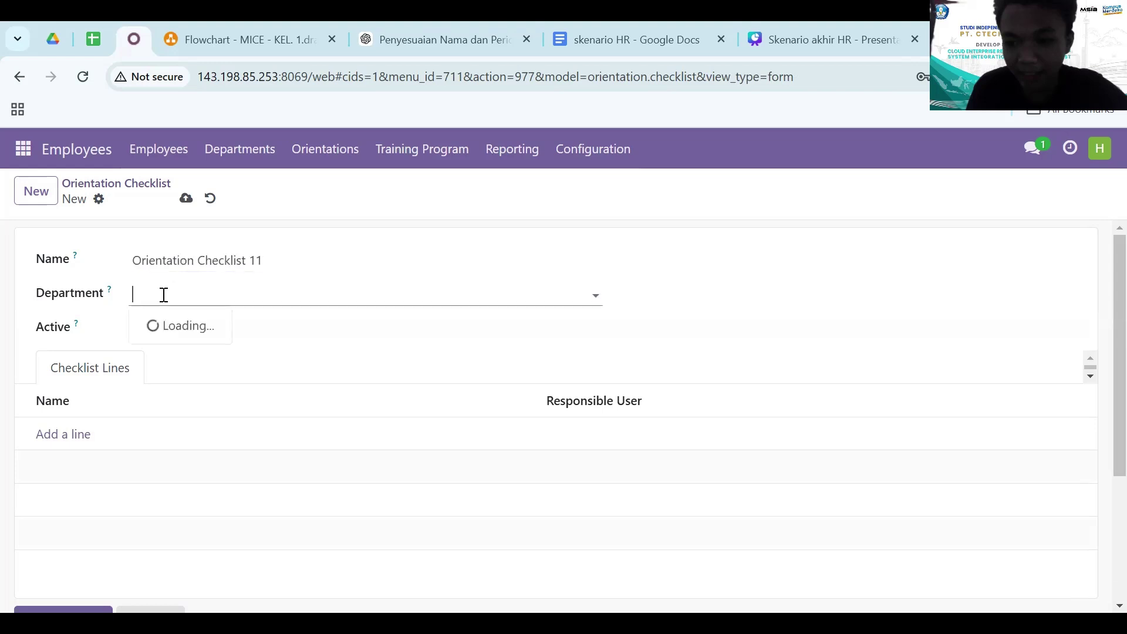
pyautogui.write('oper')
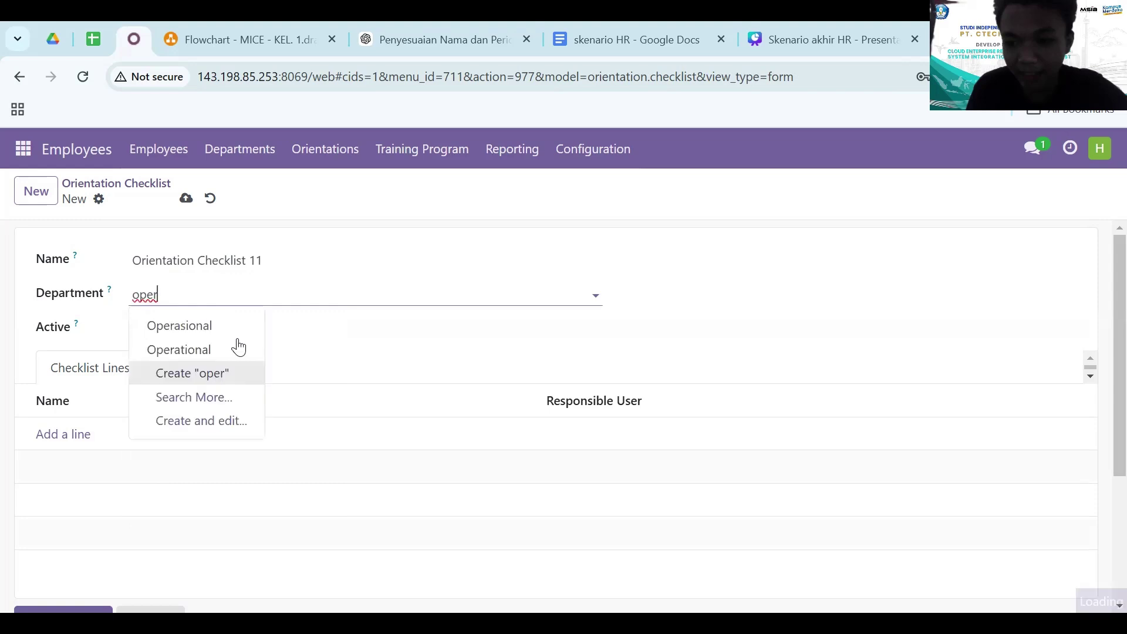
pyautogui.click(222, 330)
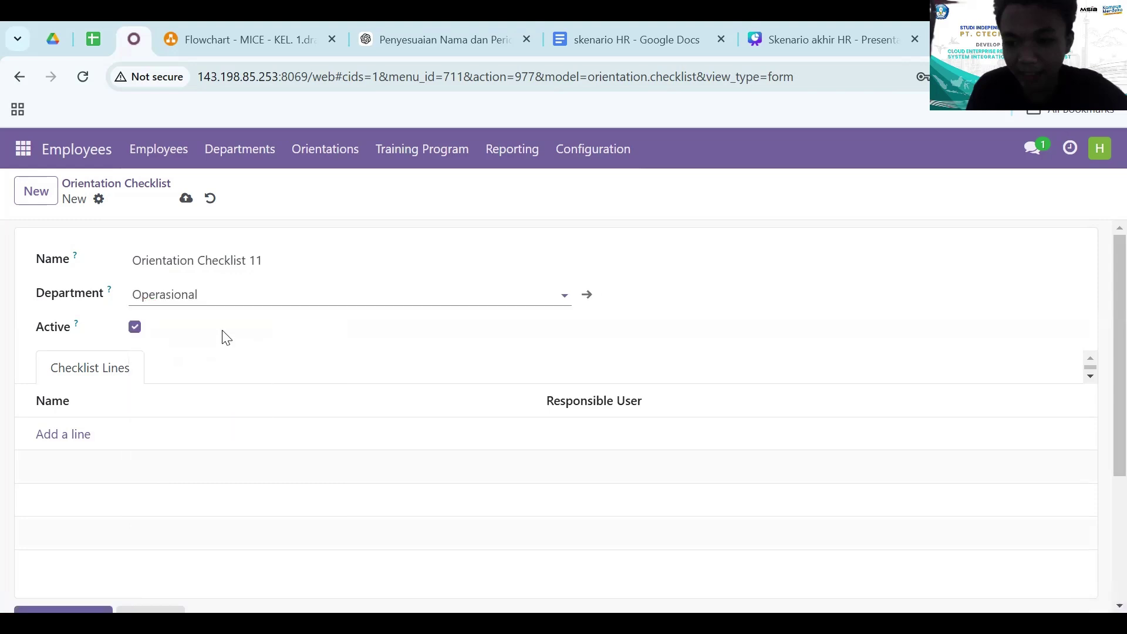
pyautogui.click(222, 297)
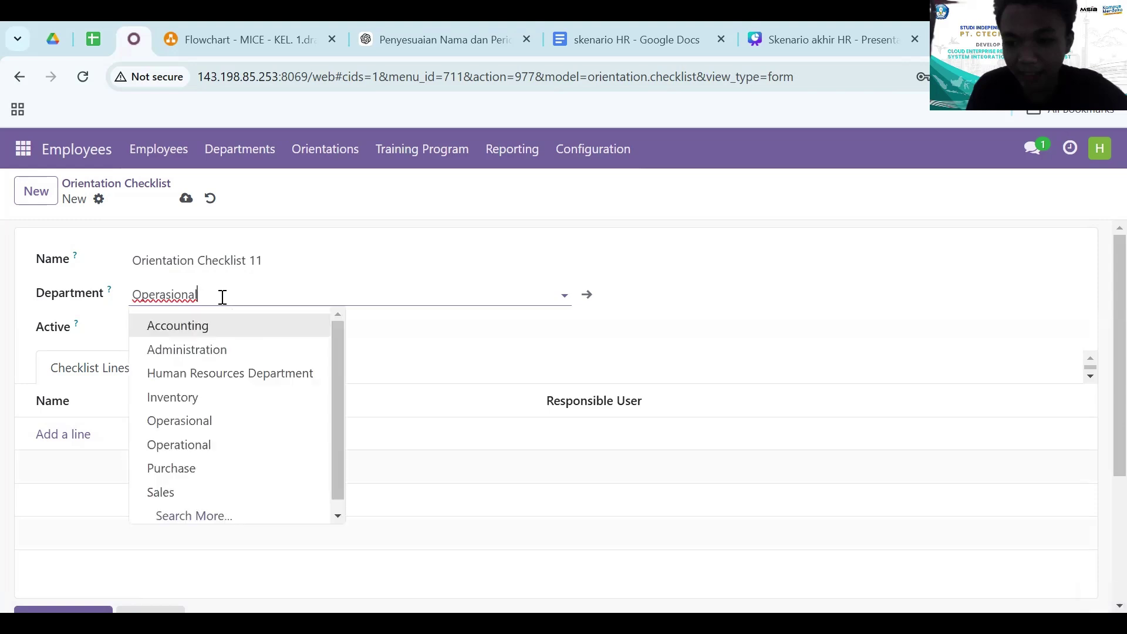
pyautogui.press('BackSpace')
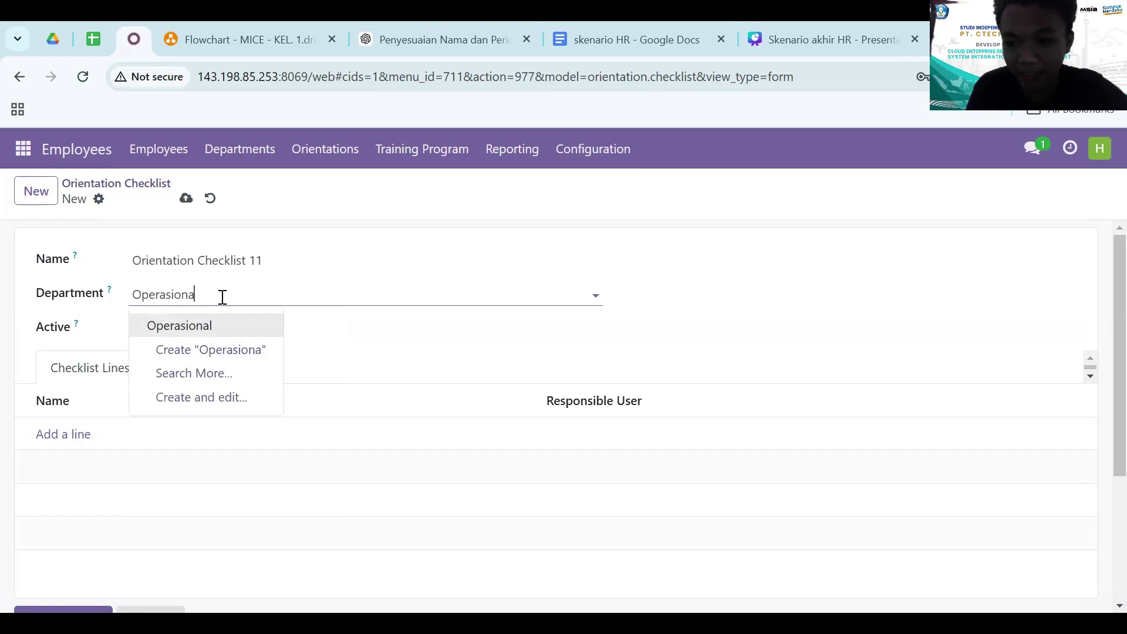
pyautogui.hotkey('ctrl', 'a')
pyautogui.press('BackSpace')
pyautogui.write('opera')
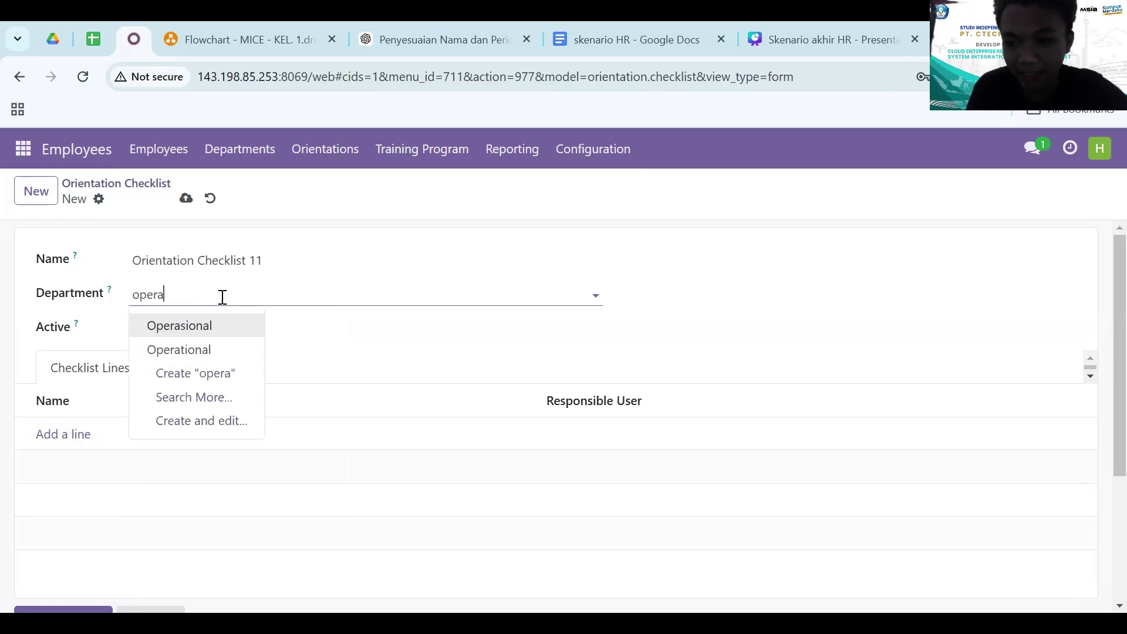
pyautogui.click(196, 354)
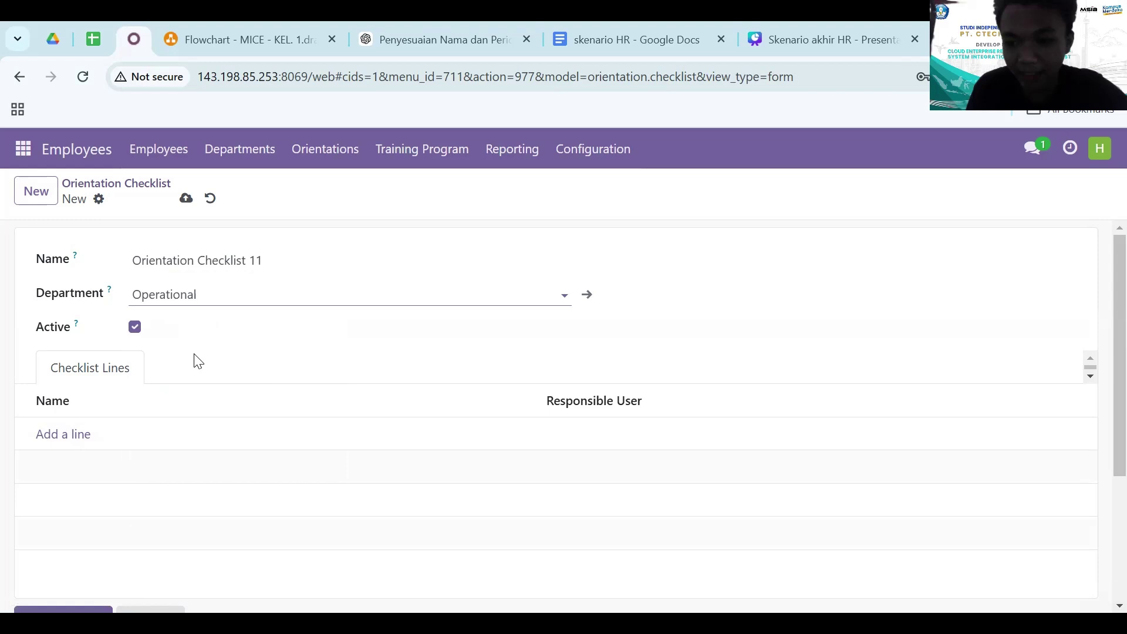
pyautogui.scroll(-2, 90, 456)
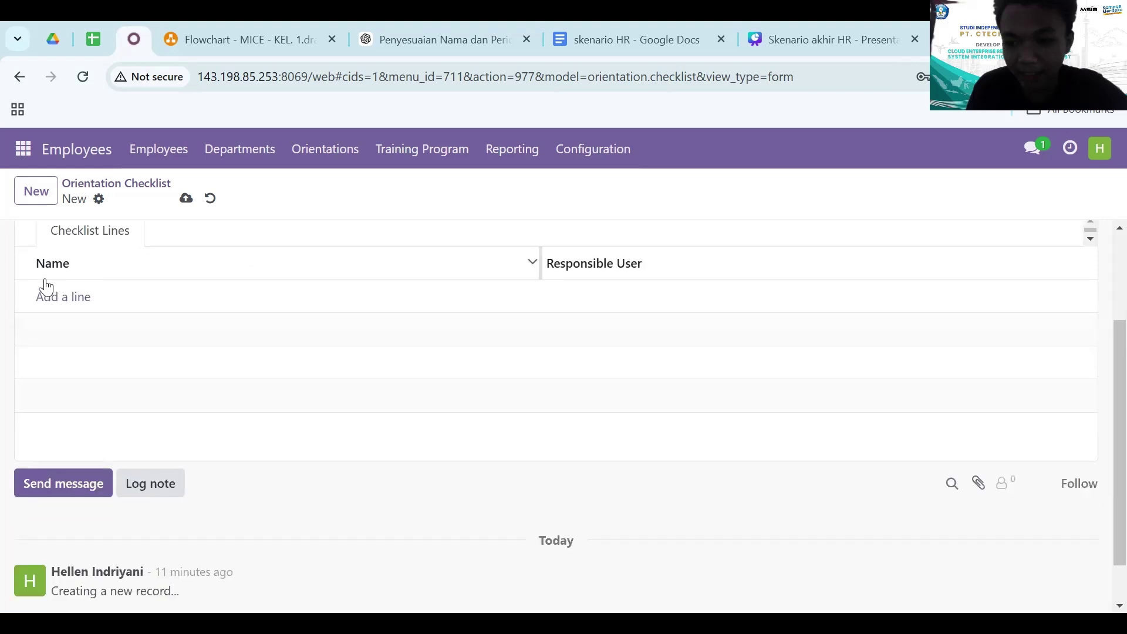
pyautogui.scroll(2, 65, 349)
pyautogui.click(214, 265)
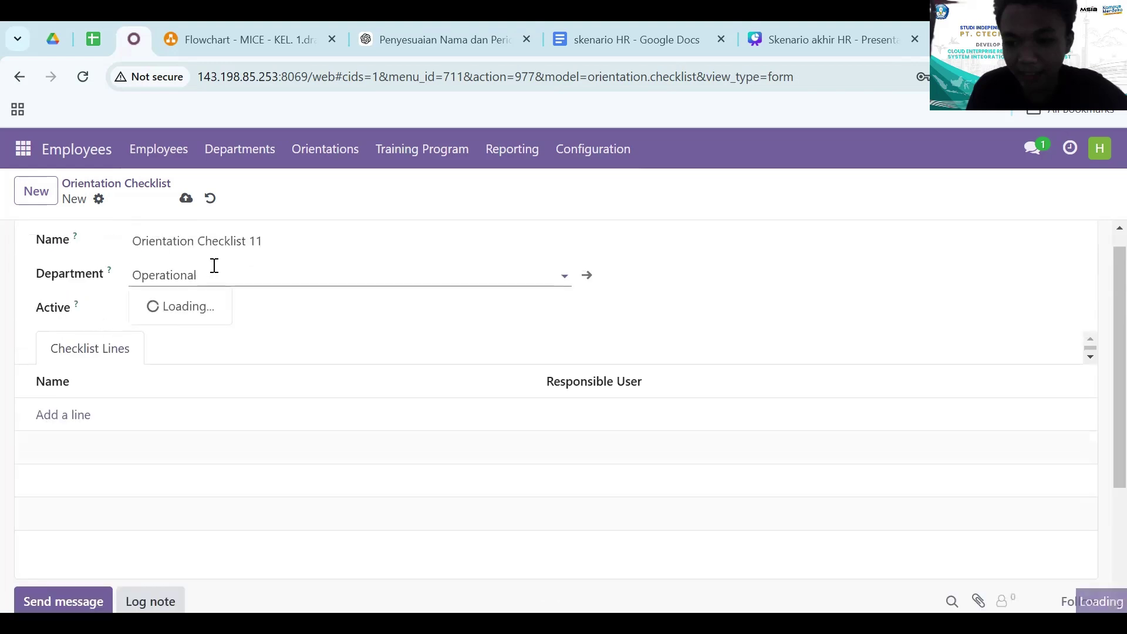
pyautogui.hotkey('ctrl', 'a')
pyautogui.press('BackSpace')
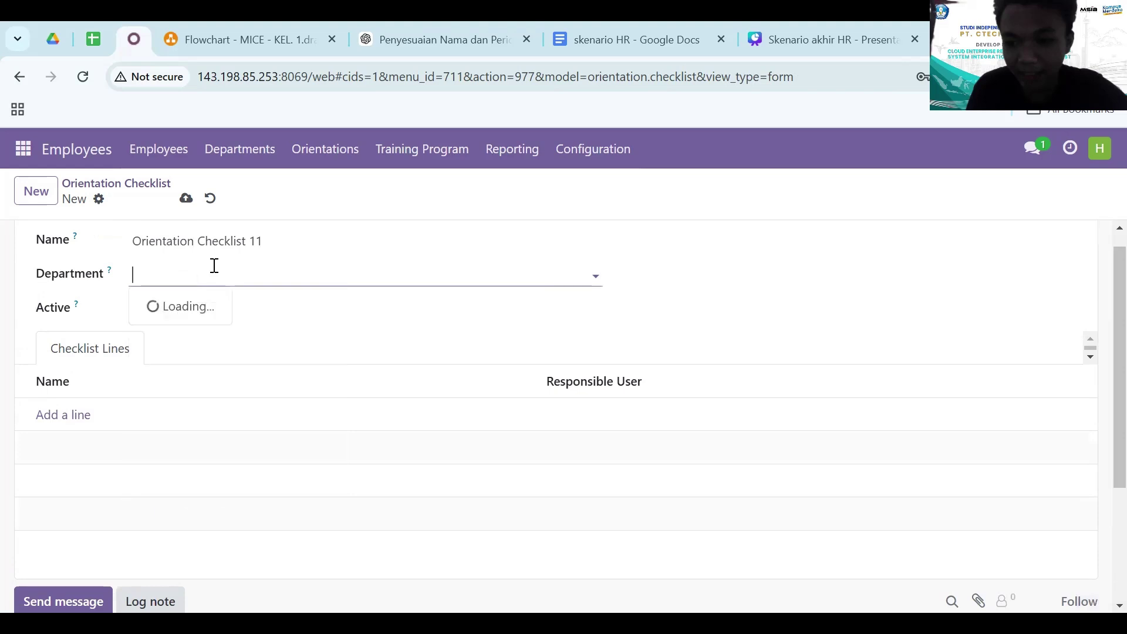
pyautogui.write('oper')
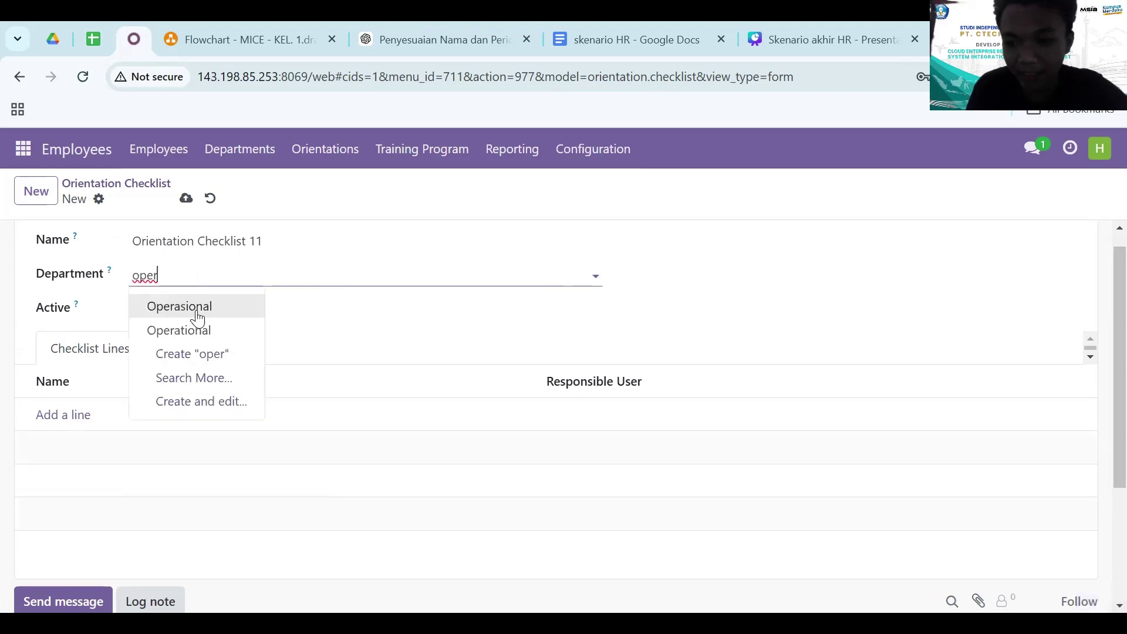
pyautogui.click(197, 318)
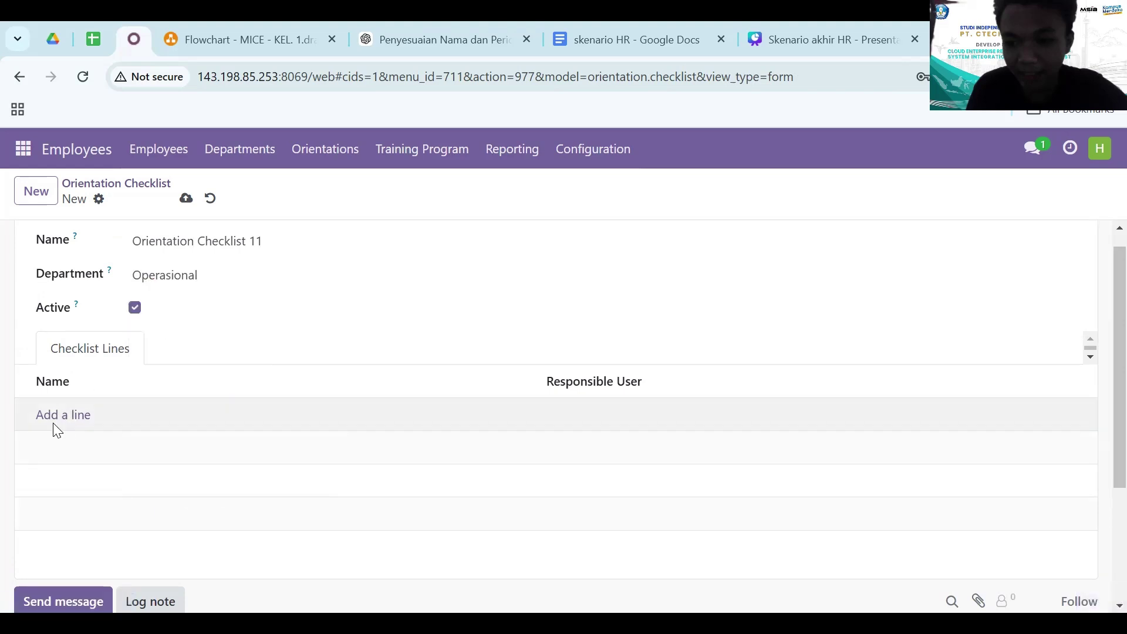
# - Add the Pengenalan Industri MICE and 'pengenalan tools tools pendukung' lines to the checklist
pyautogui.click(60, 417)
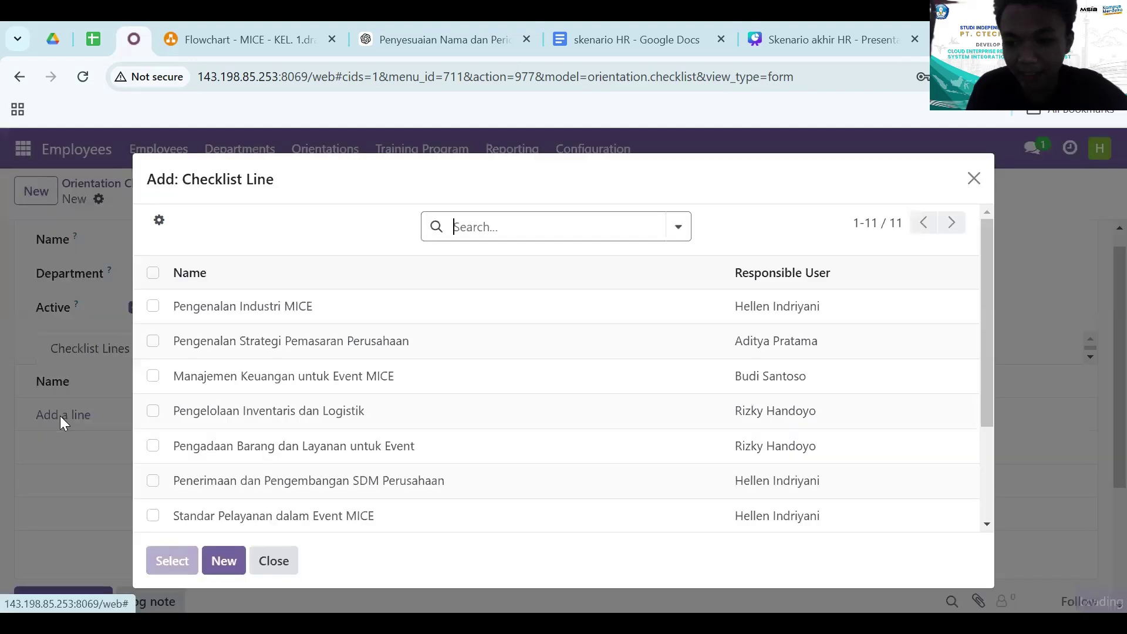
pyautogui.click(153, 306)
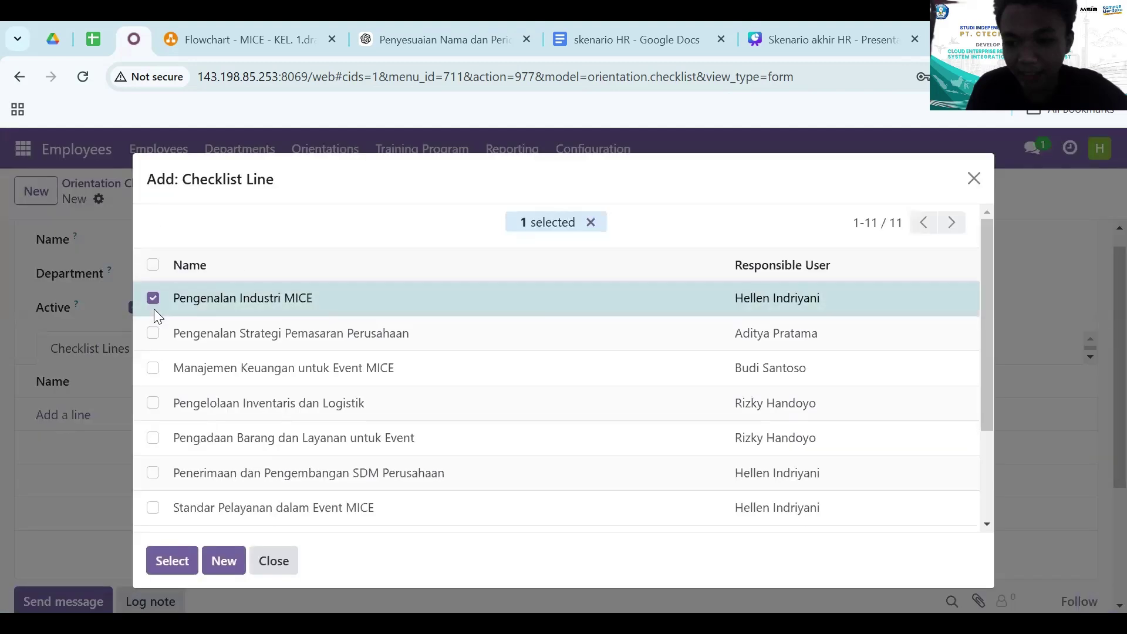
pyautogui.scroll(-3, 233, 398)
pyautogui.click(155, 518)
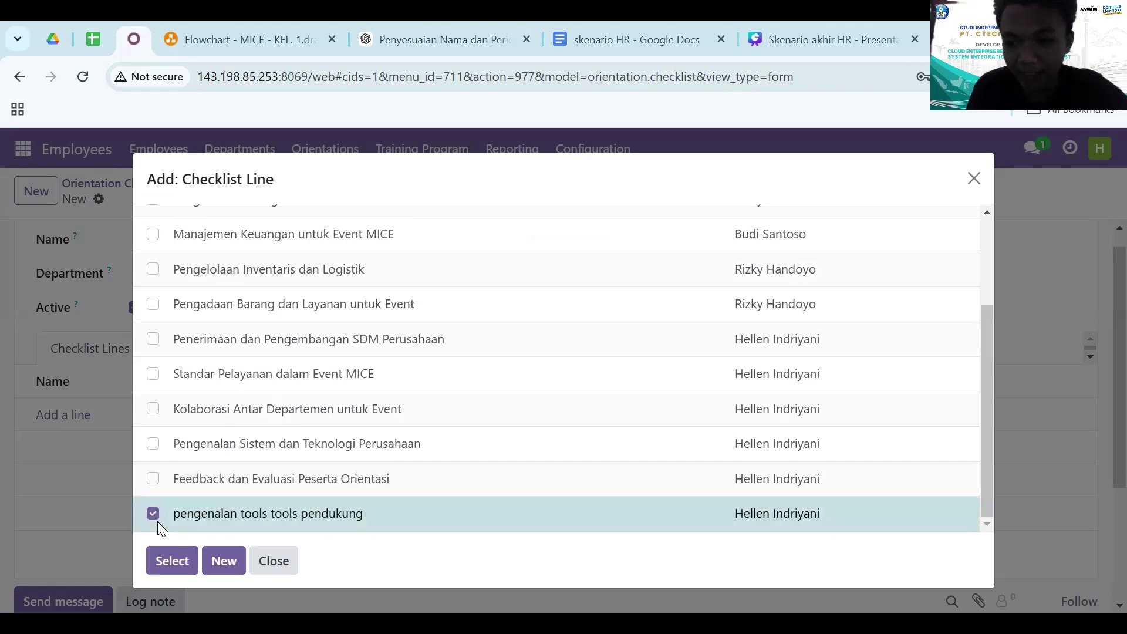
pyautogui.scroll(5, 536, 297)
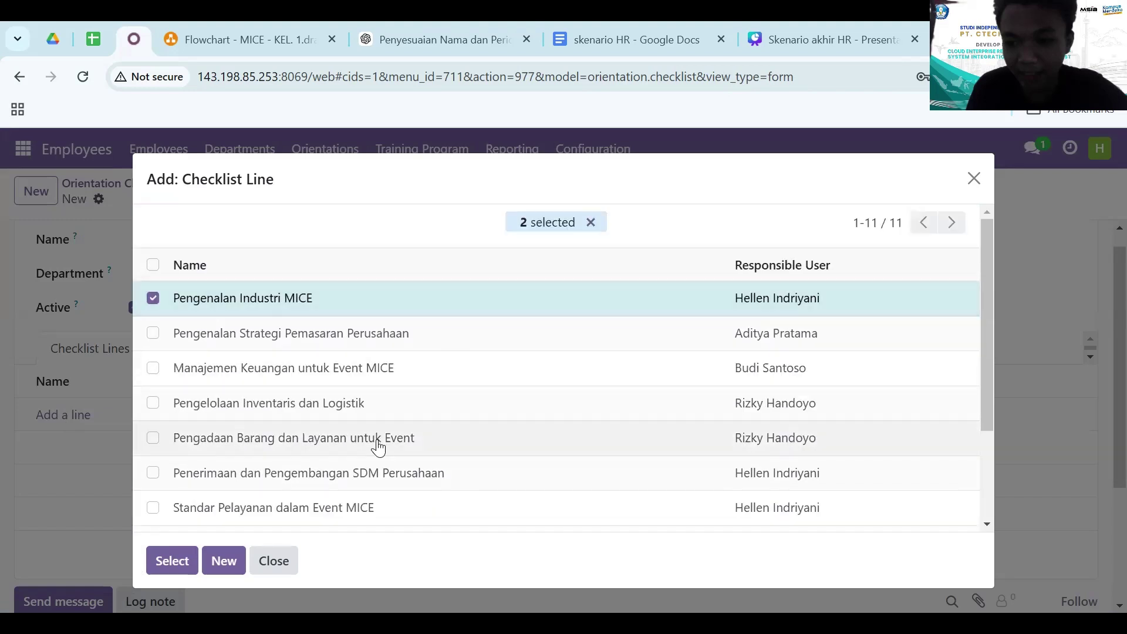
pyautogui.click(172, 562)
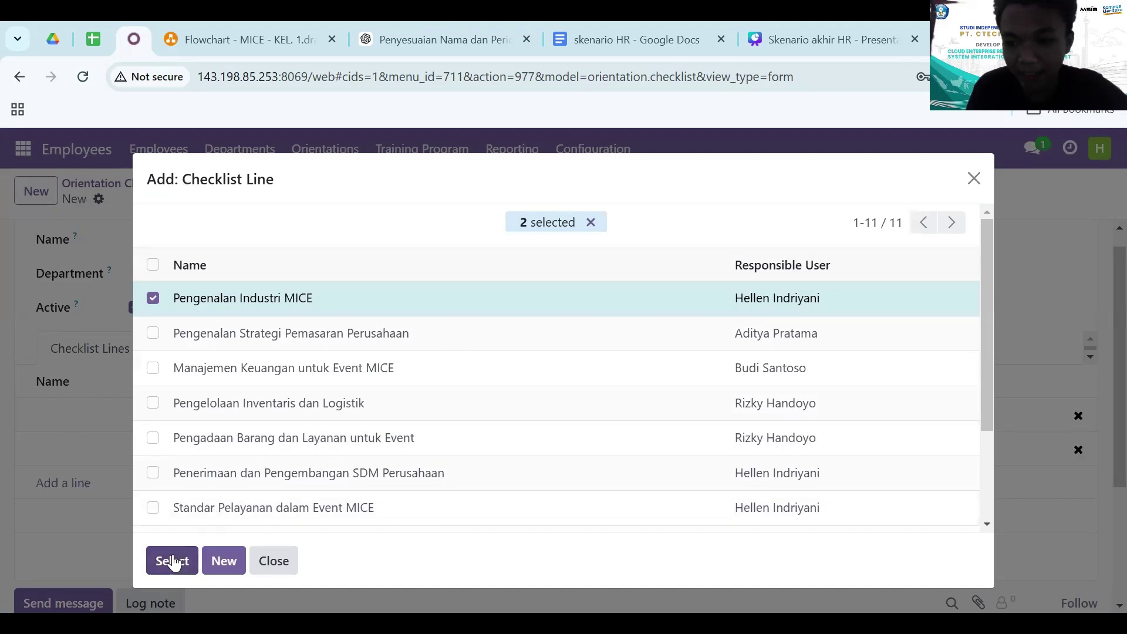
# - Save Orientation Checklist 11 with its two lines
pyautogui.scroll(1, 305, 382)
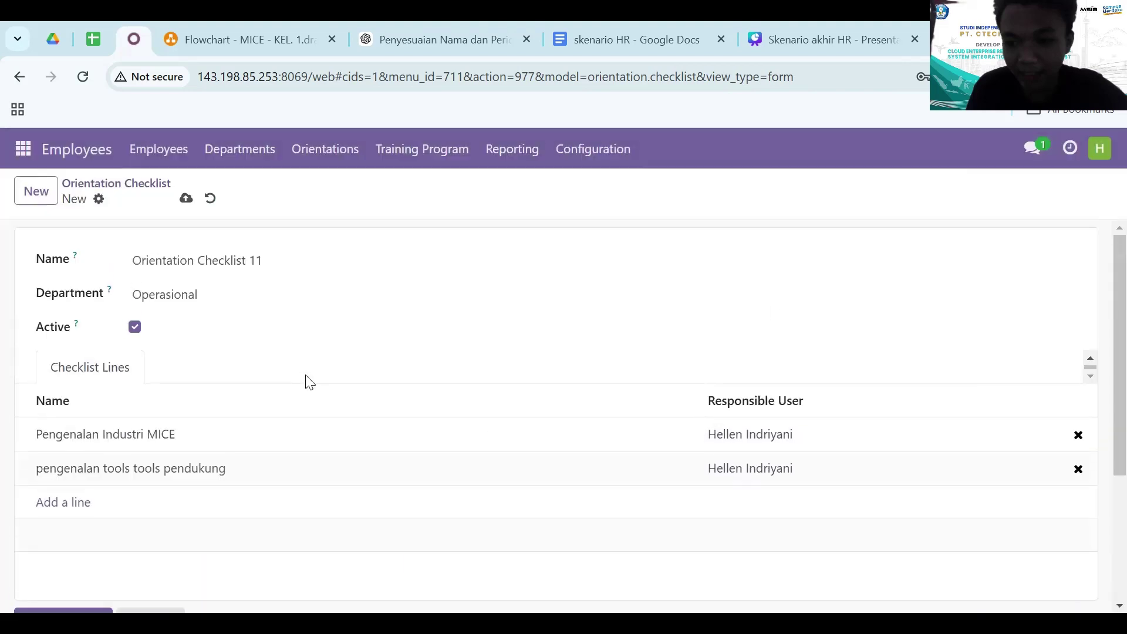
pyautogui.scroll(-3, 158, 303)
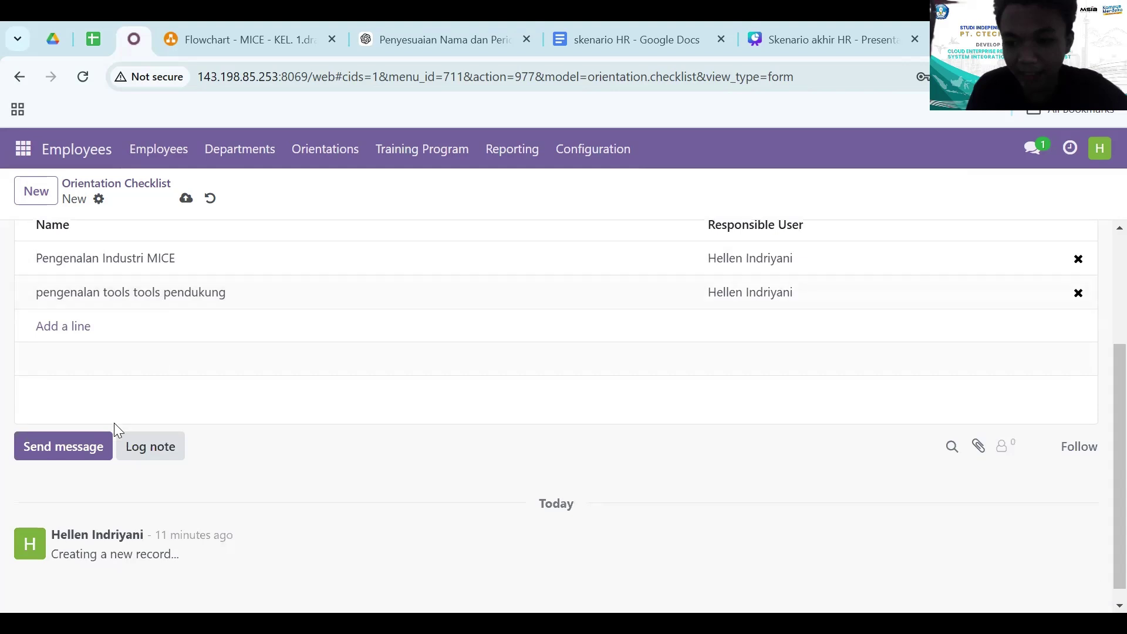
pyautogui.scroll(-1, 114, 423)
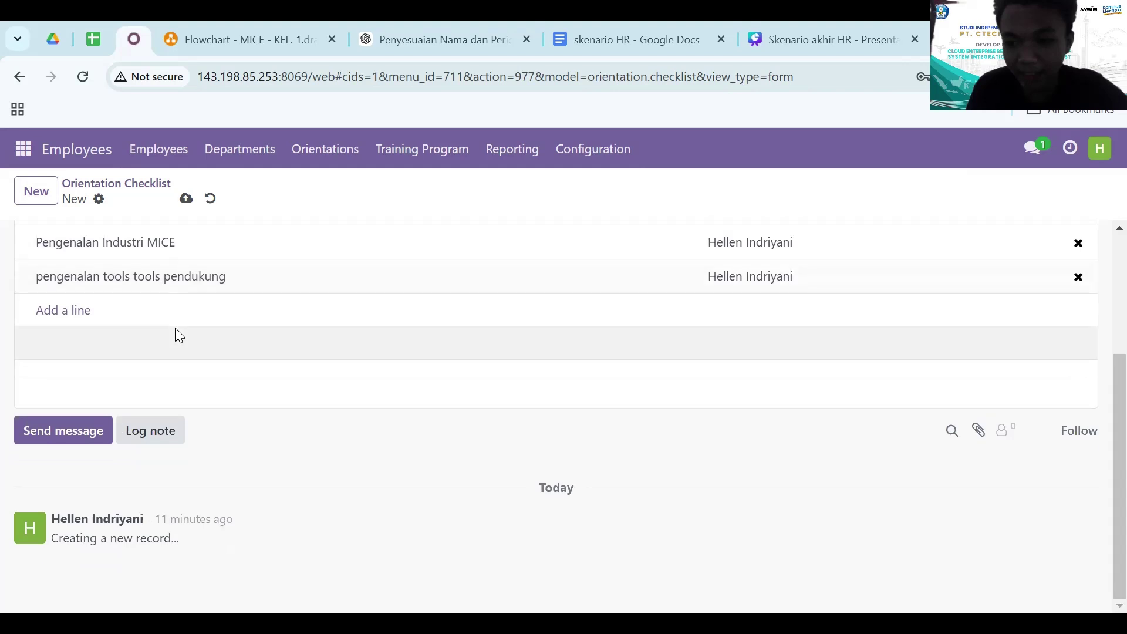
pyautogui.scroll(4, 175, 327)
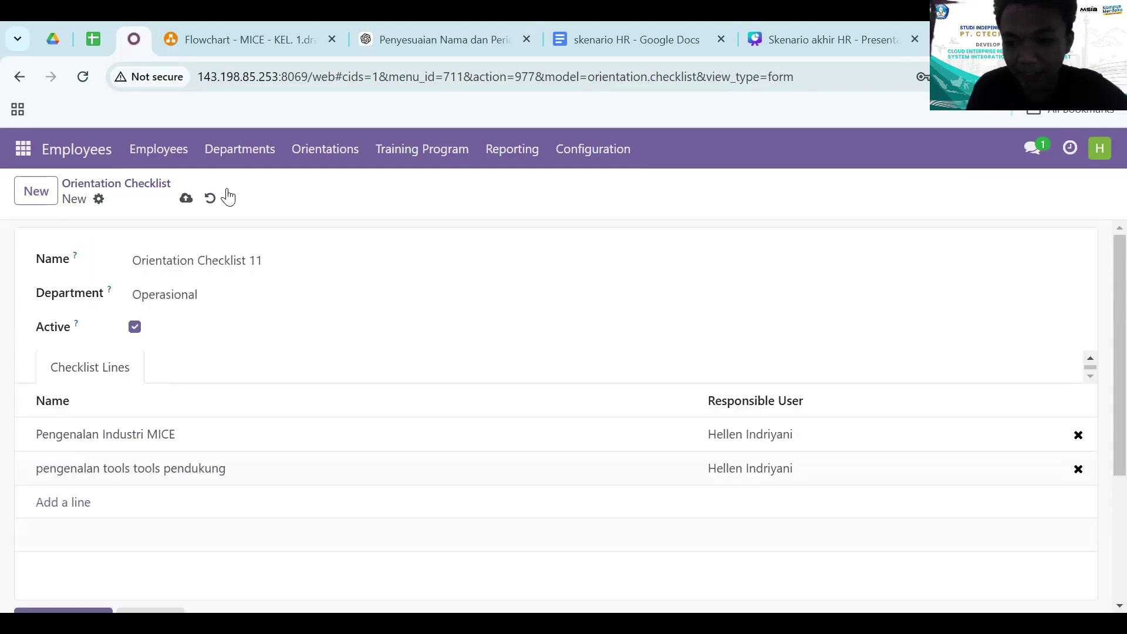
pyautogui.click(185, 200)
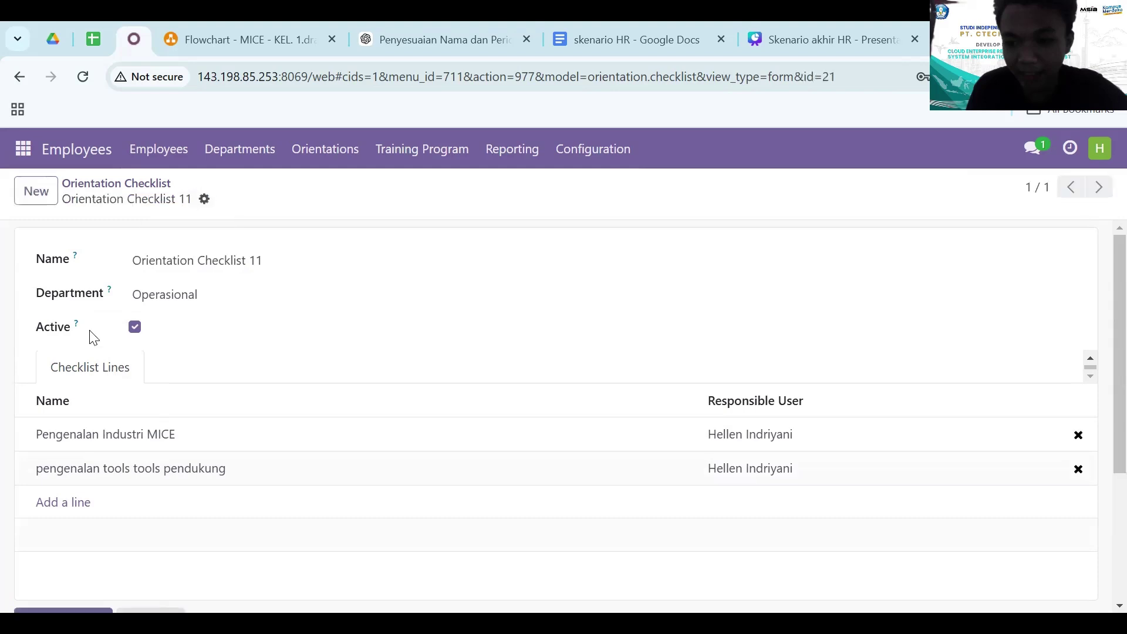
pyautogui.scroll(-3, 92, 338)
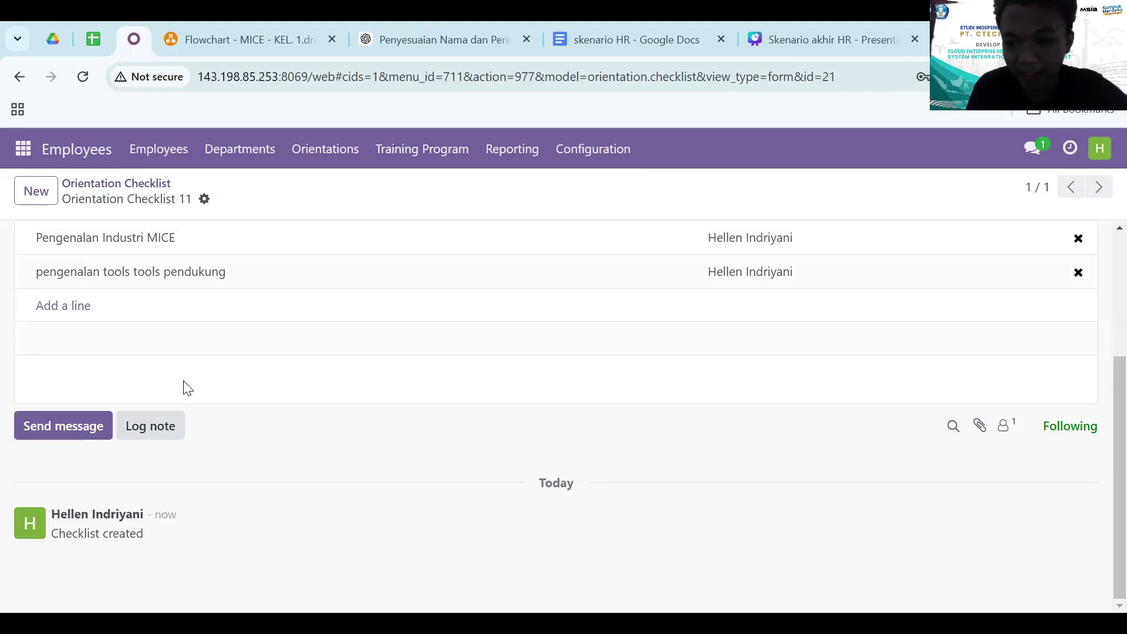
pyautogui.scroll(3, 295, 249)
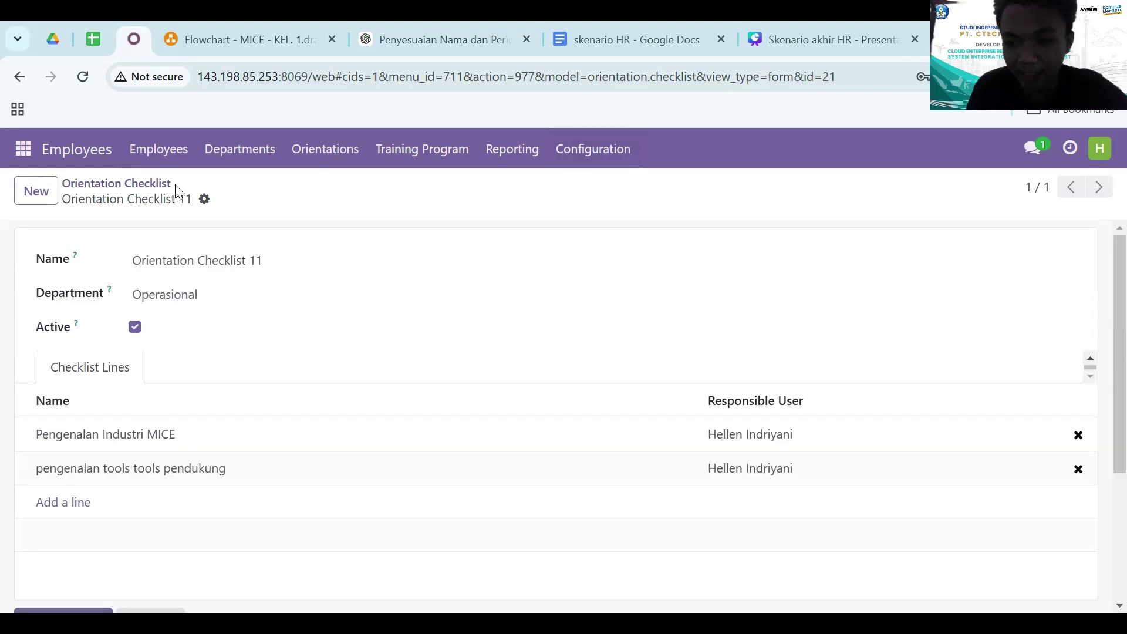
# - Return to the orientation checklists list, then open the Employee Training Program list
pyautogui.click(158, 186)
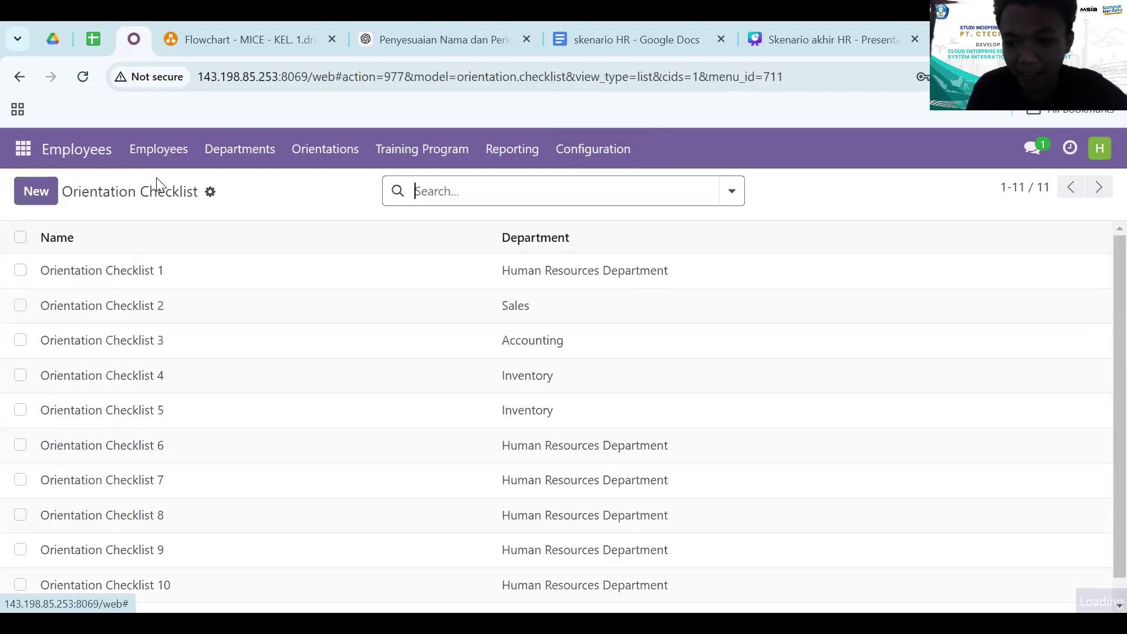
pyautogui.scroll(-1, 121, 405)
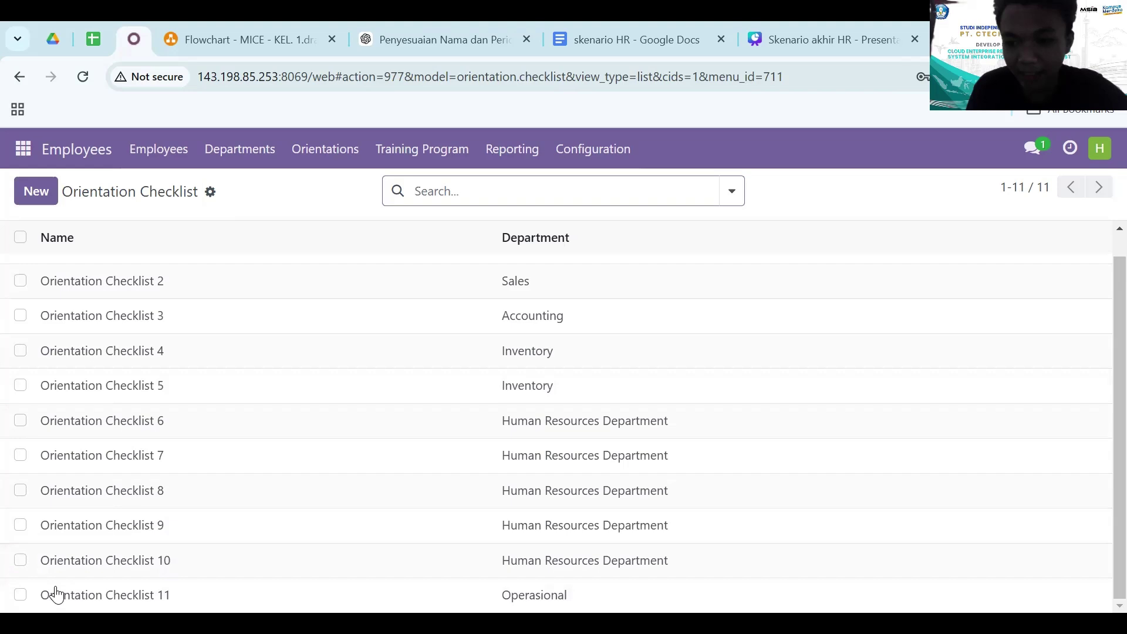
pyautogui.click(20, 595)
pyautogui.click(605, 193)
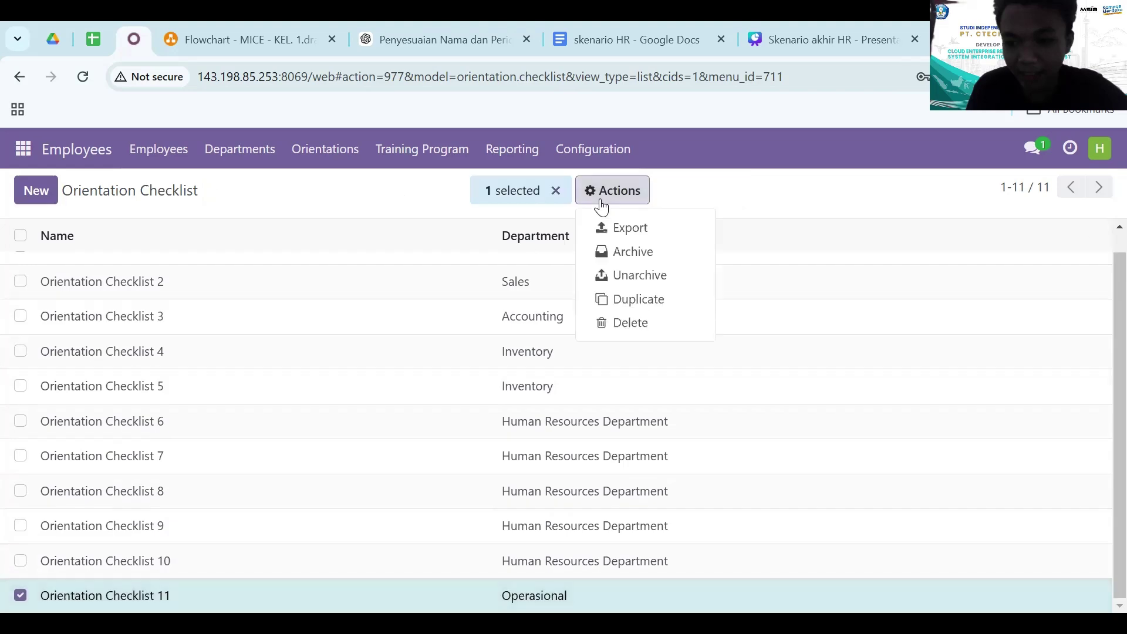
pyautogui.click(725, 182)
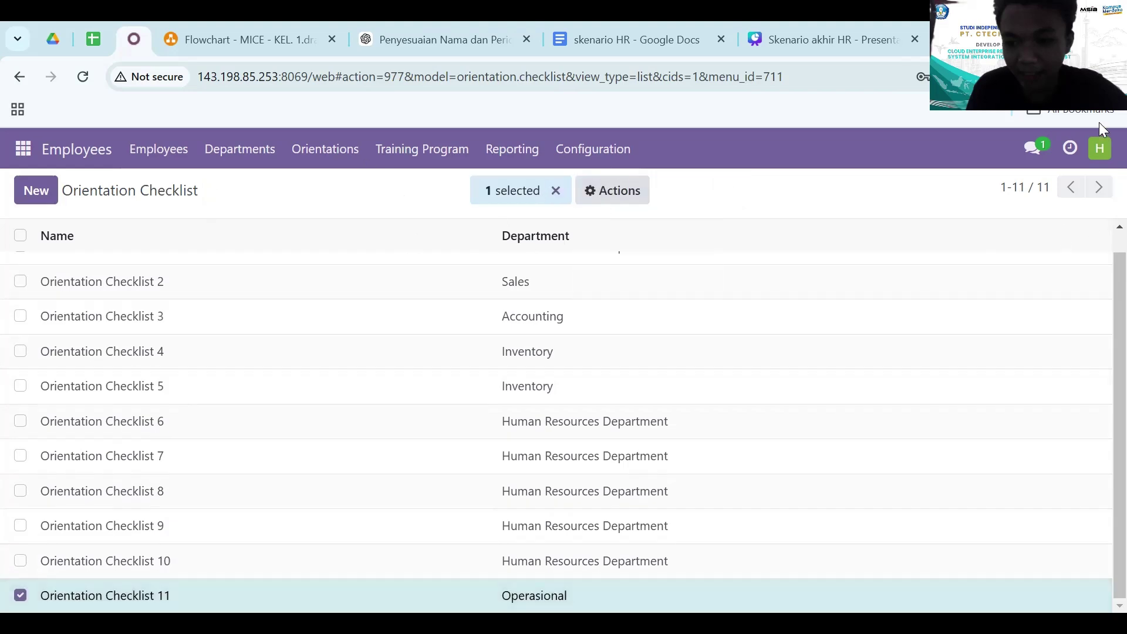
pyautogui.click(392, 165)
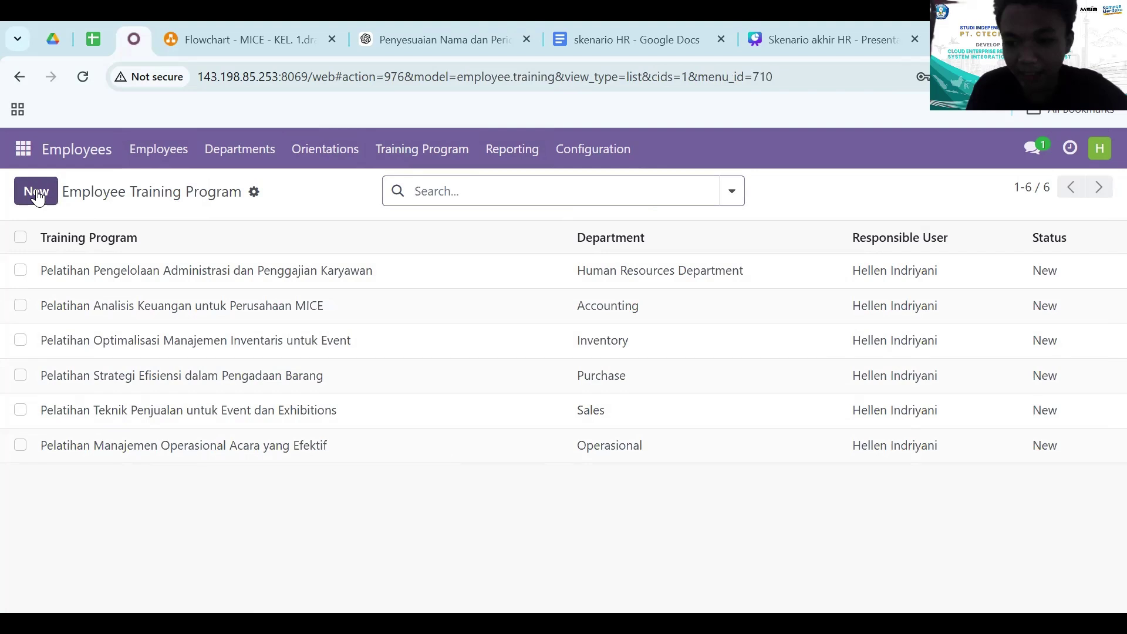
# - Start a training program 'Pelatihan penggunaan tools tools pendukug' for the Operasional department
pyautogui.click(36, 192)
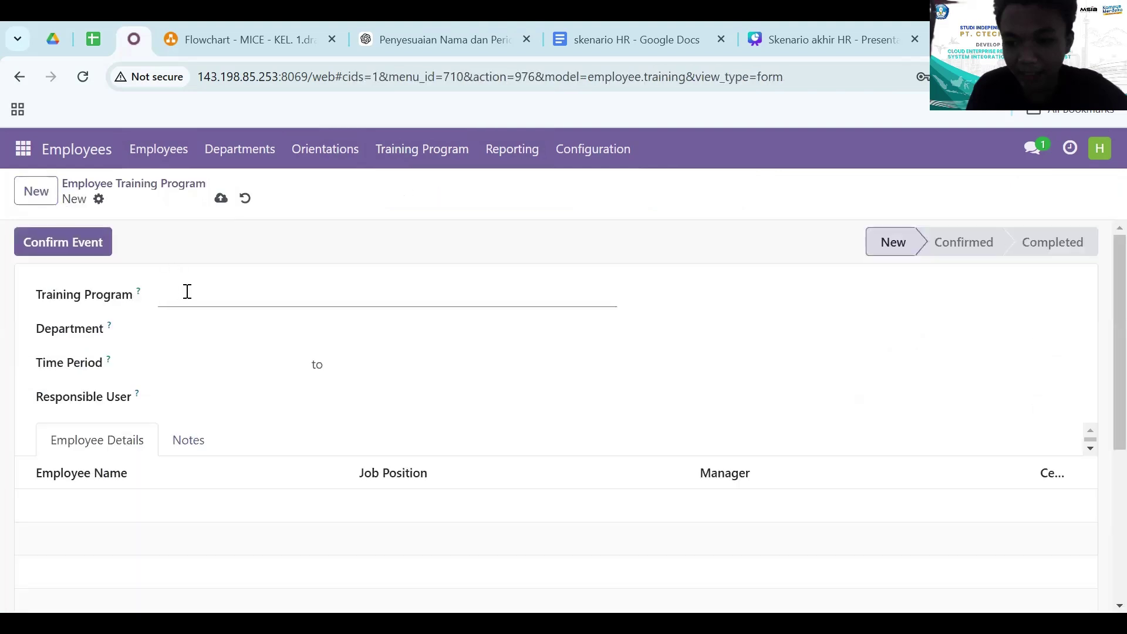
pyautogui.write('Pelatihan penggunaan tools tools')
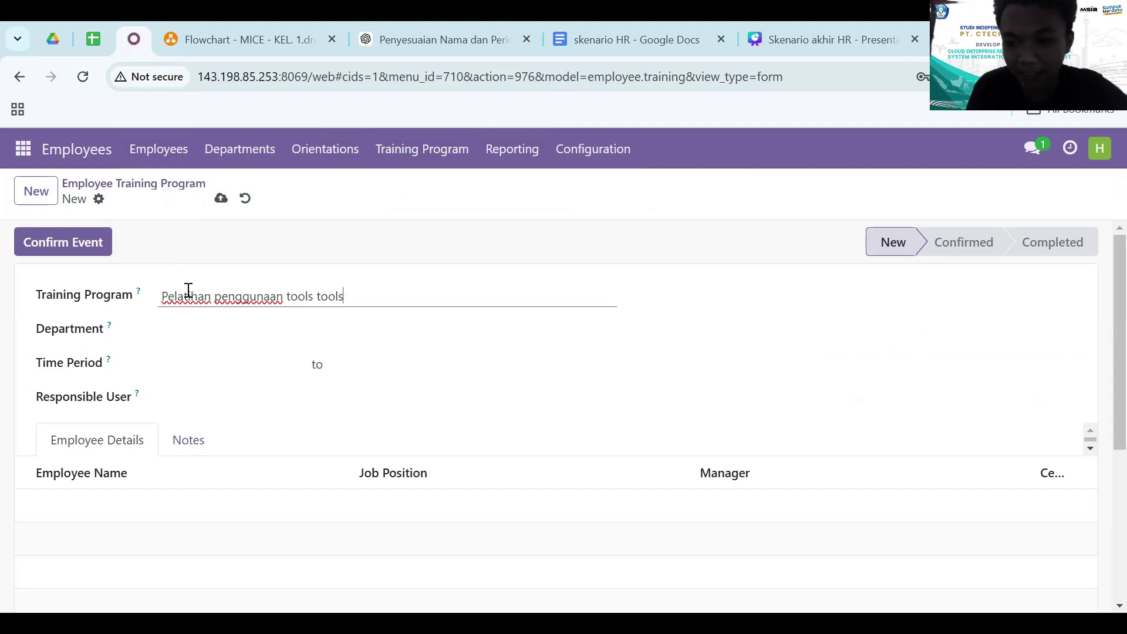
pyautogui.write(' pendukug')
pyautogui.click(196, 337)
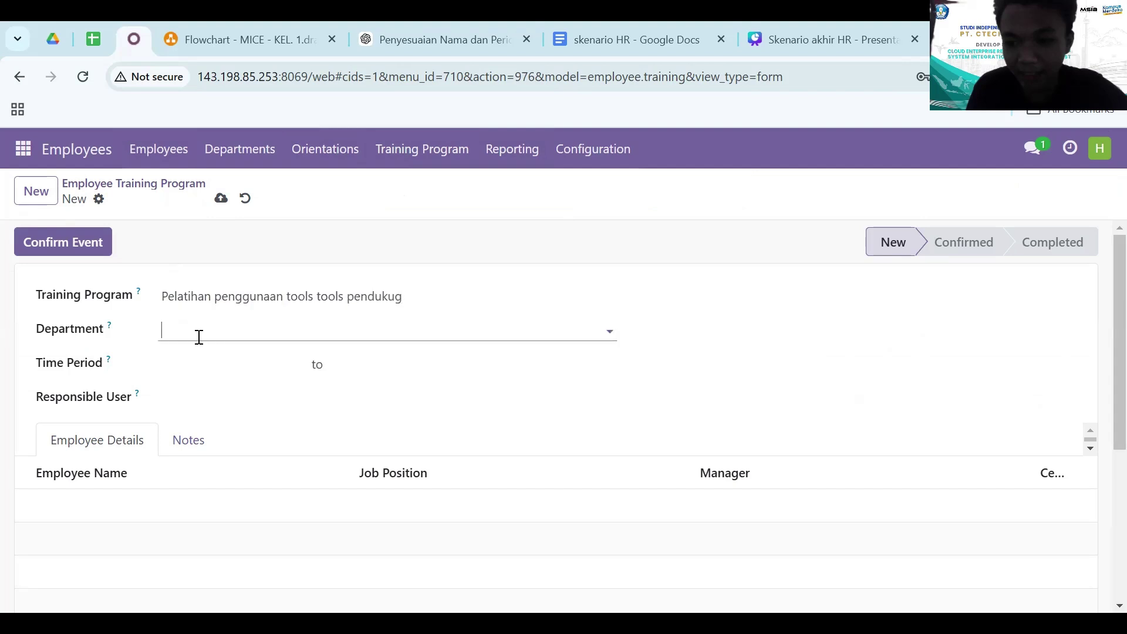
pyautogui.write('oper')
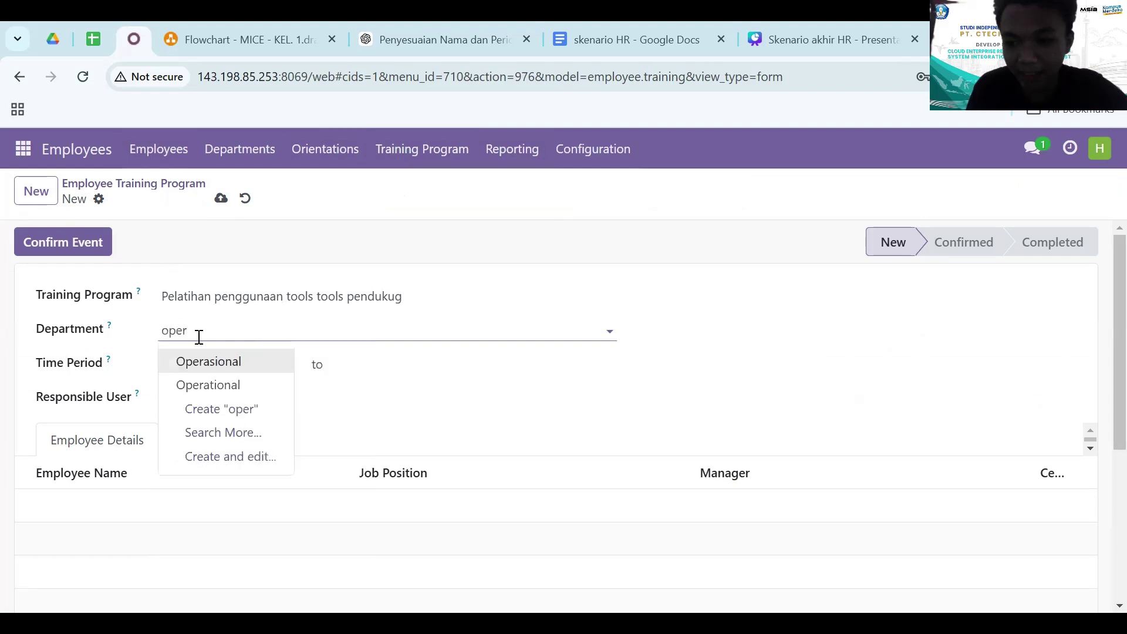
pyautogui.click(202, 366)
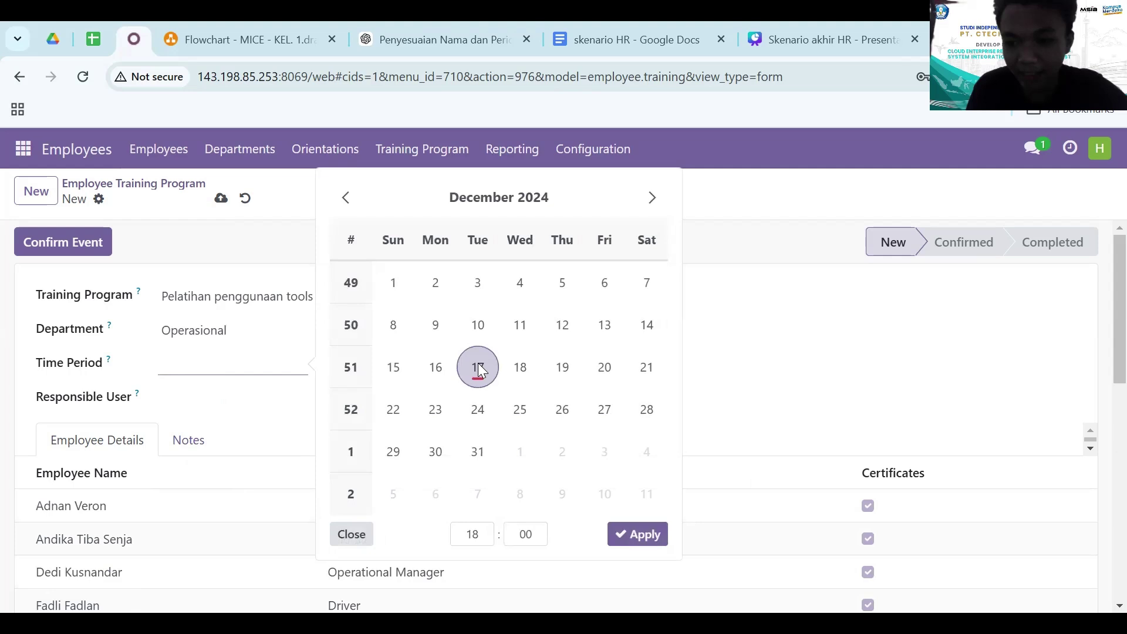
# - Set the period 12/16–12/17/2024 and a responsible user, then save and confirm the event
pyautogui.click(478, 367)
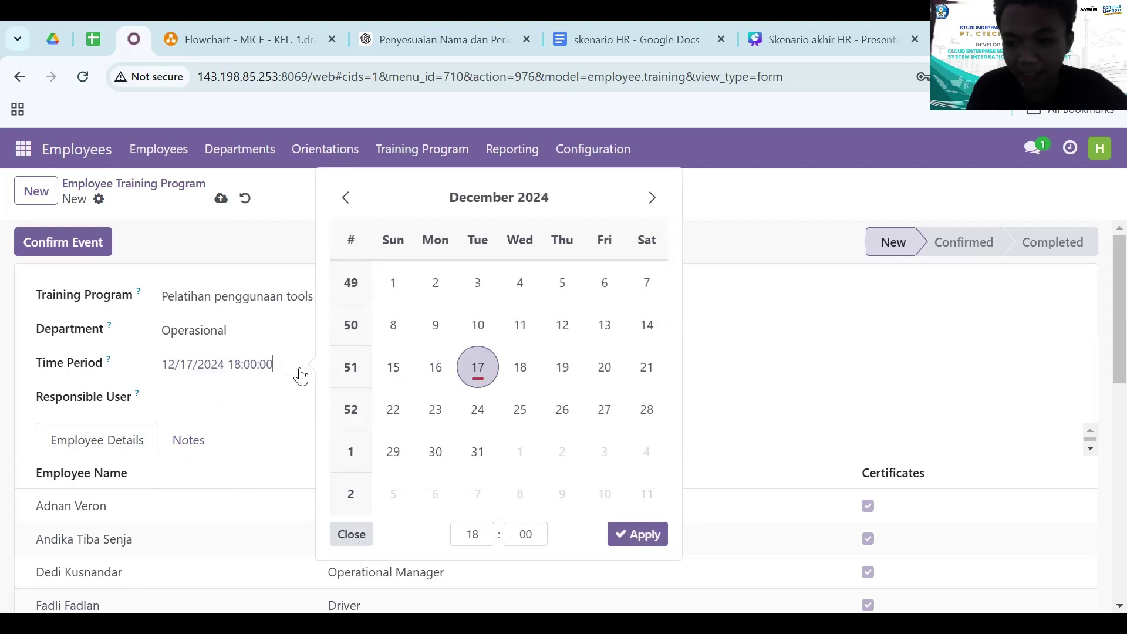
pyautogui.click(435, 368)
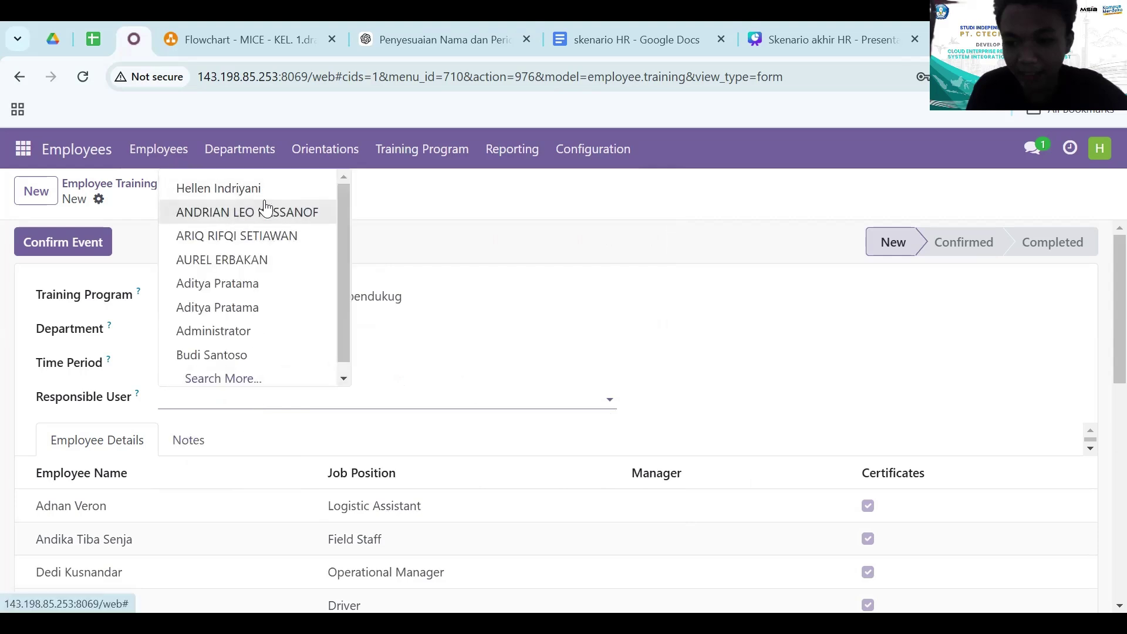
pyautogui.click(283, 189)
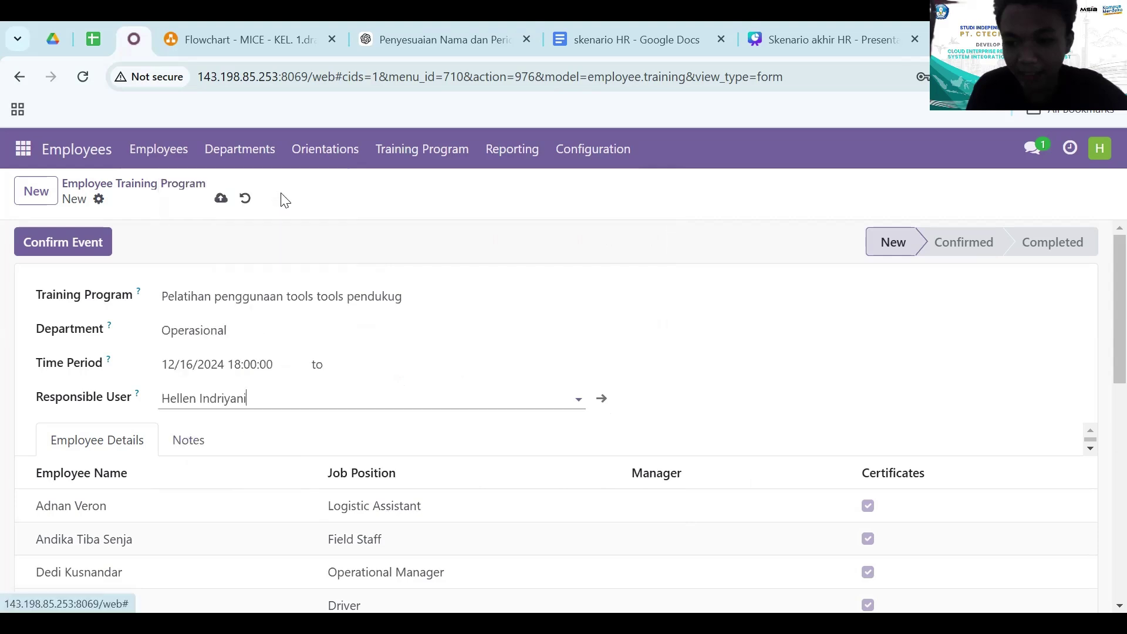
pyautogui.click(366, 370)
pyautogui.click(645, 370)
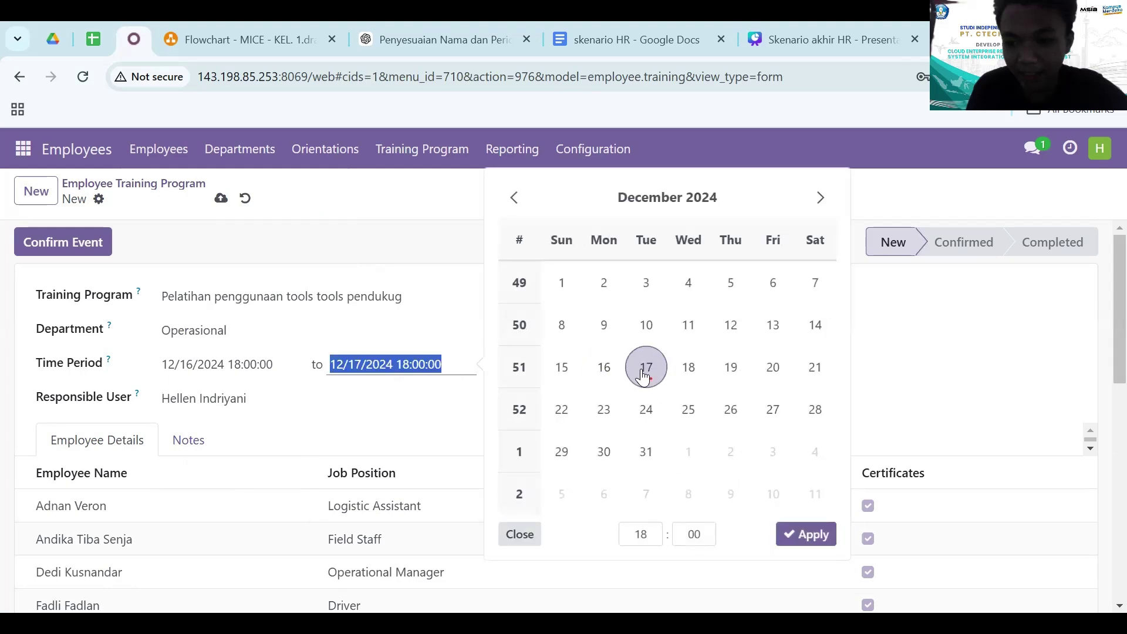
pyautogui.click(340, 418)
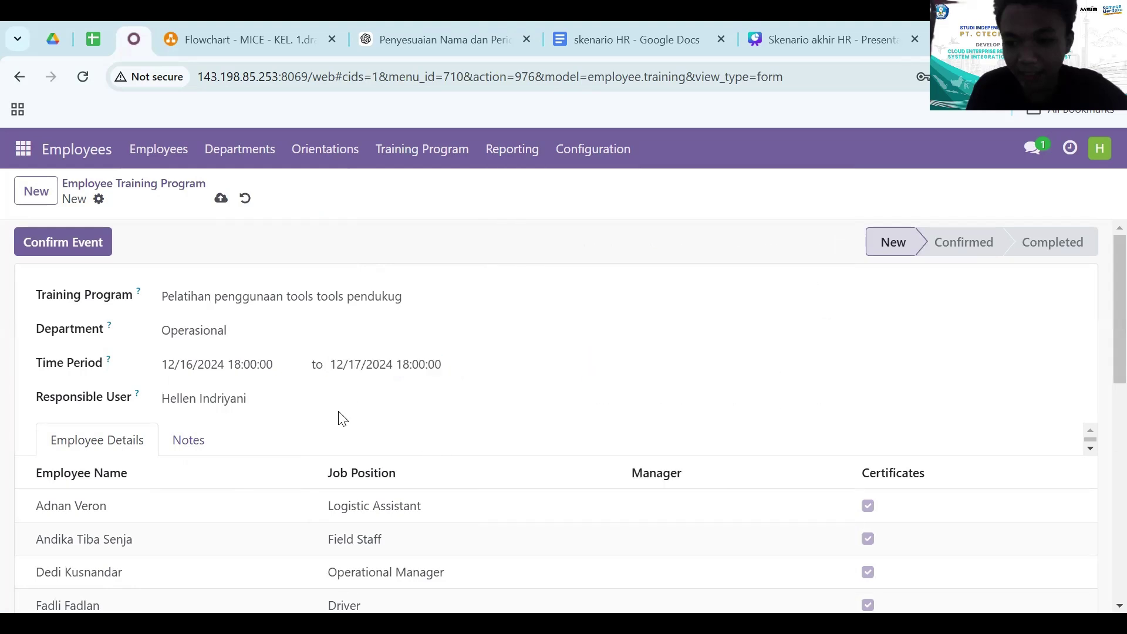
pyautogui.scroll(-3, 340, 418)
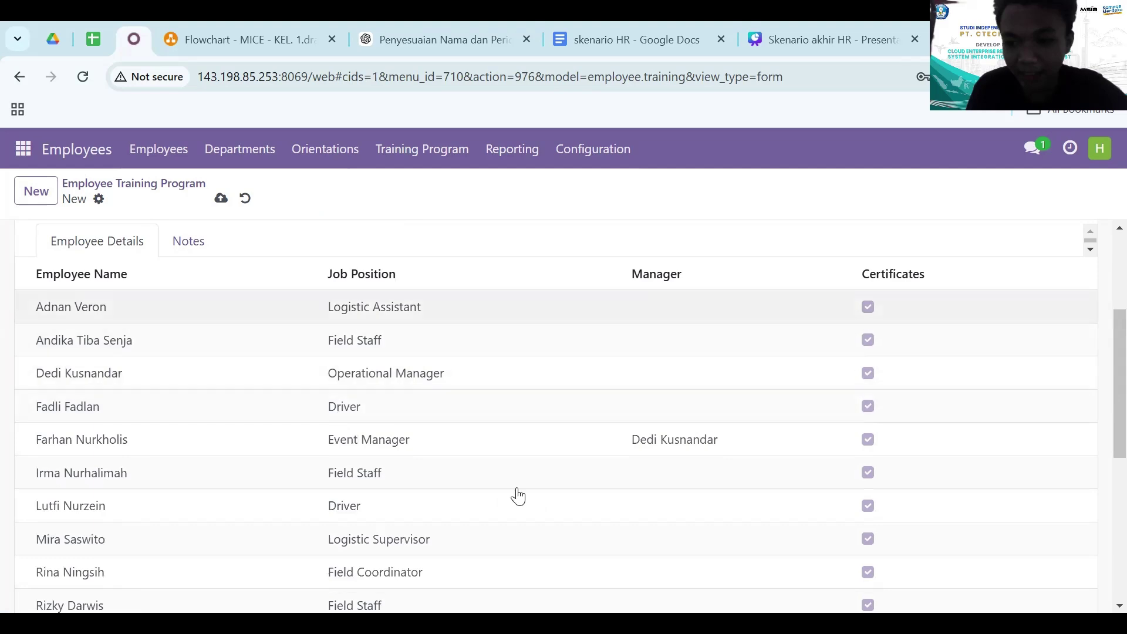
pyautogui.scroll(-5, 478, 487)
pyautogui.scroll(10, 78, 379)
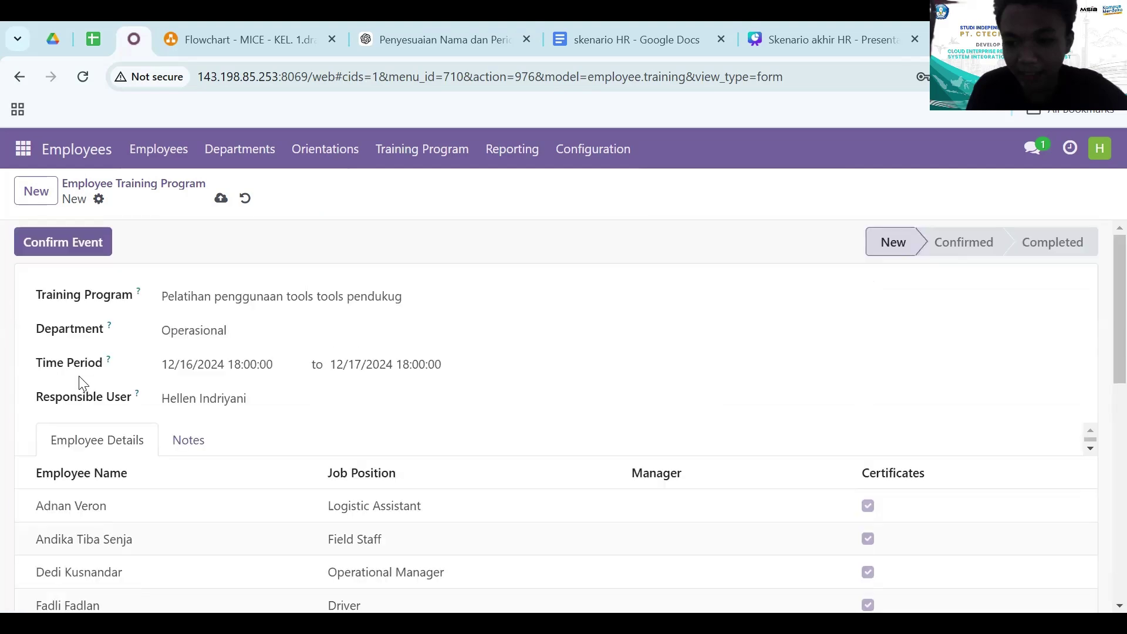
pyautogui.click(221, 200)
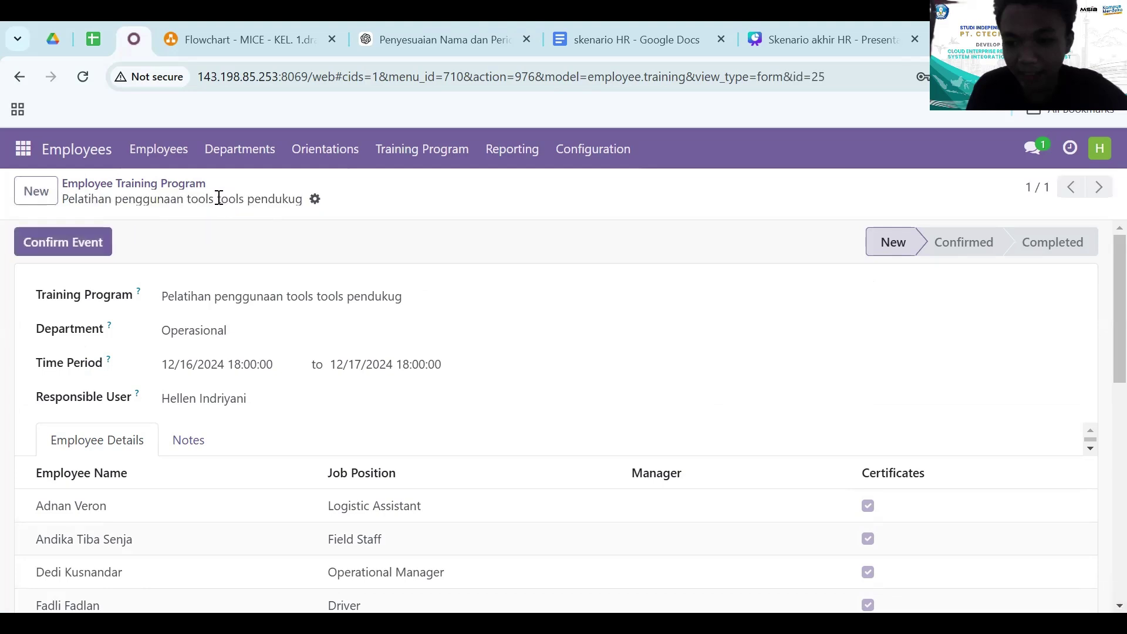
pyautogui.click(45, 243)
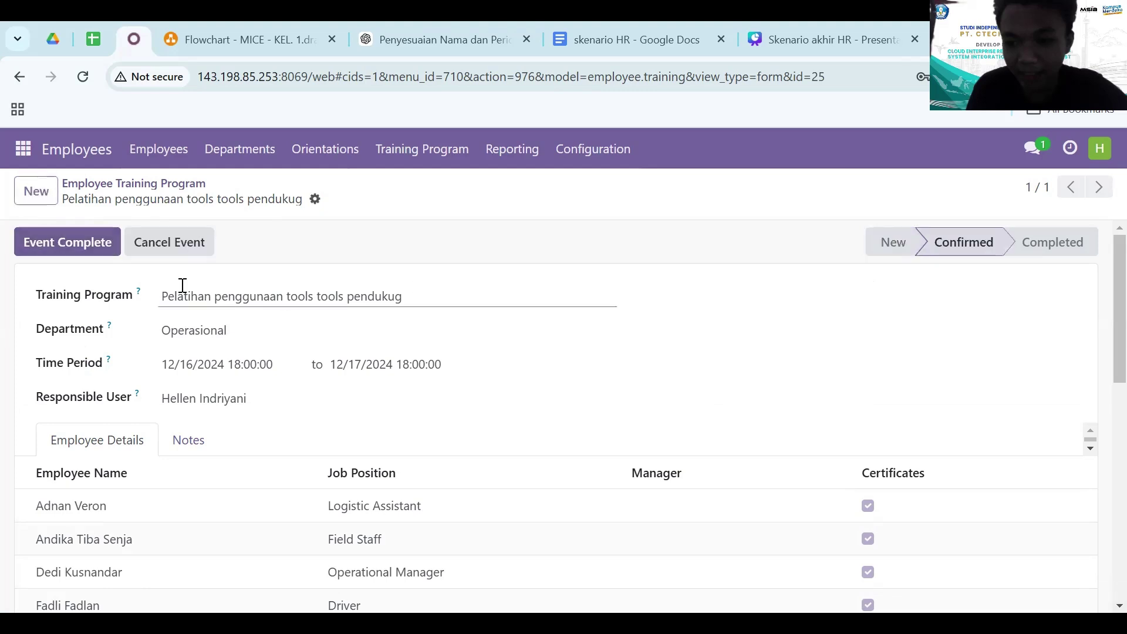
# - Go to Configuration > On/Offboarding Plans under Activity Planning
pyautogui.scroll(-10, 165, 426)
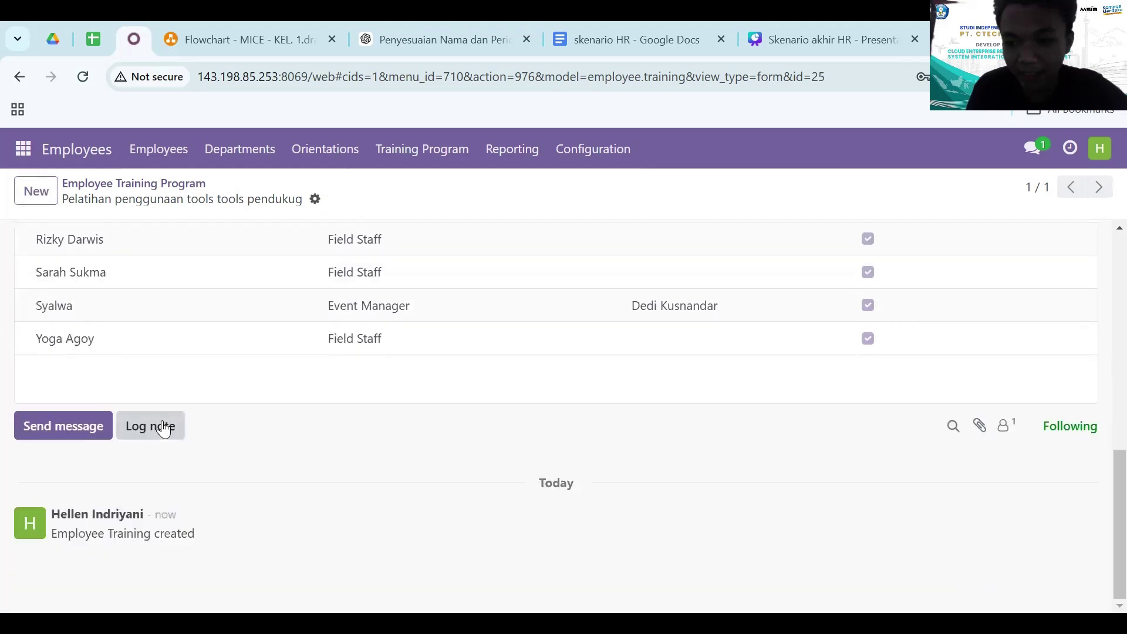
pyautogui.scroll(10, 163, 426)
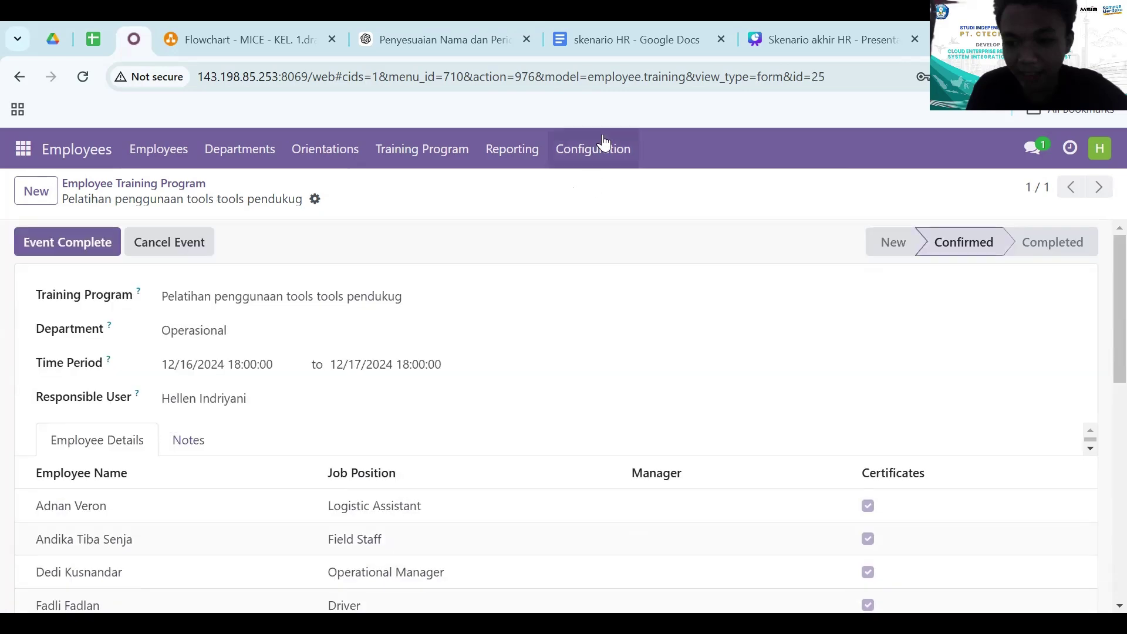
pyautogui.click(602, 148)
pyautogui.scroll(-3, 663, 367)
pyautogui.scroll(-2, 648, 422)
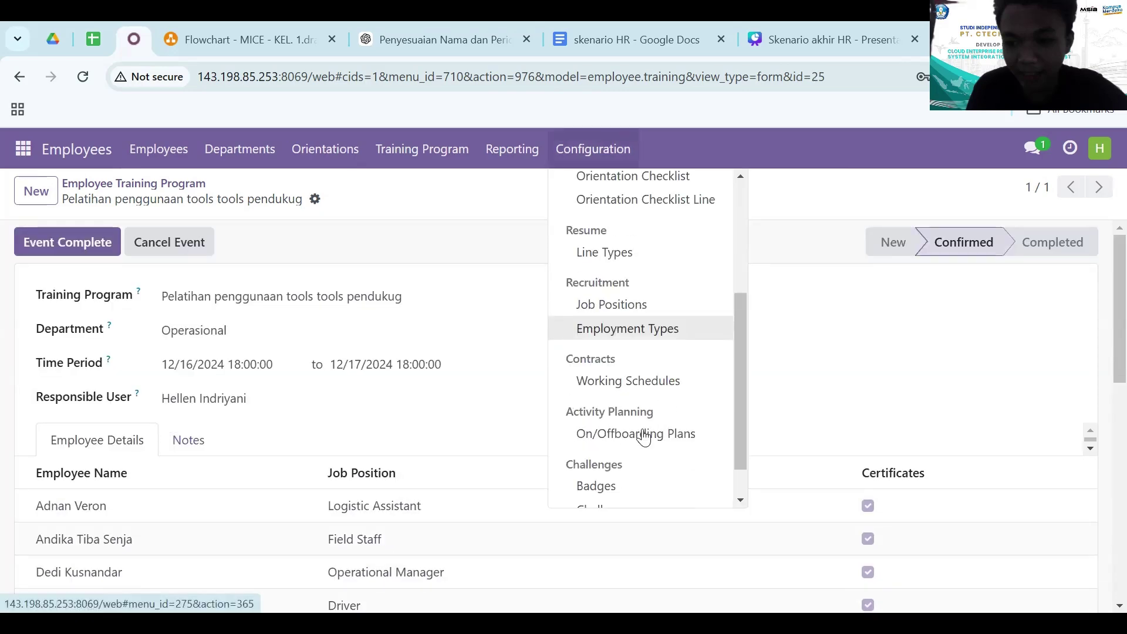
pyautogui.scroll(-1, 699, 442)
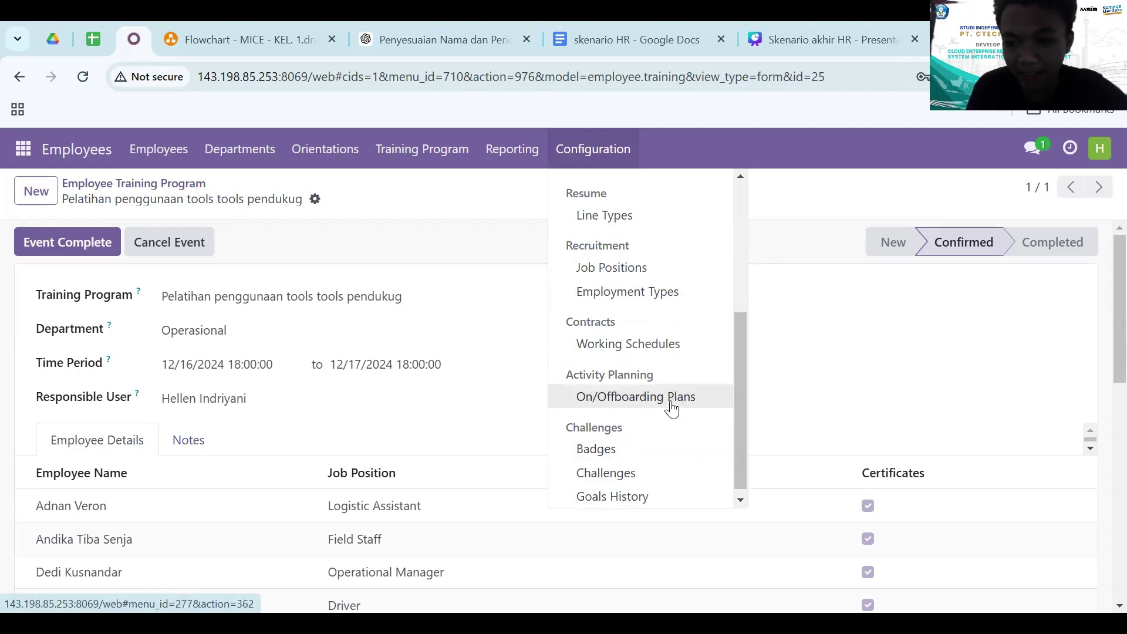
pyautogui.scroll(-1, 630, 475)
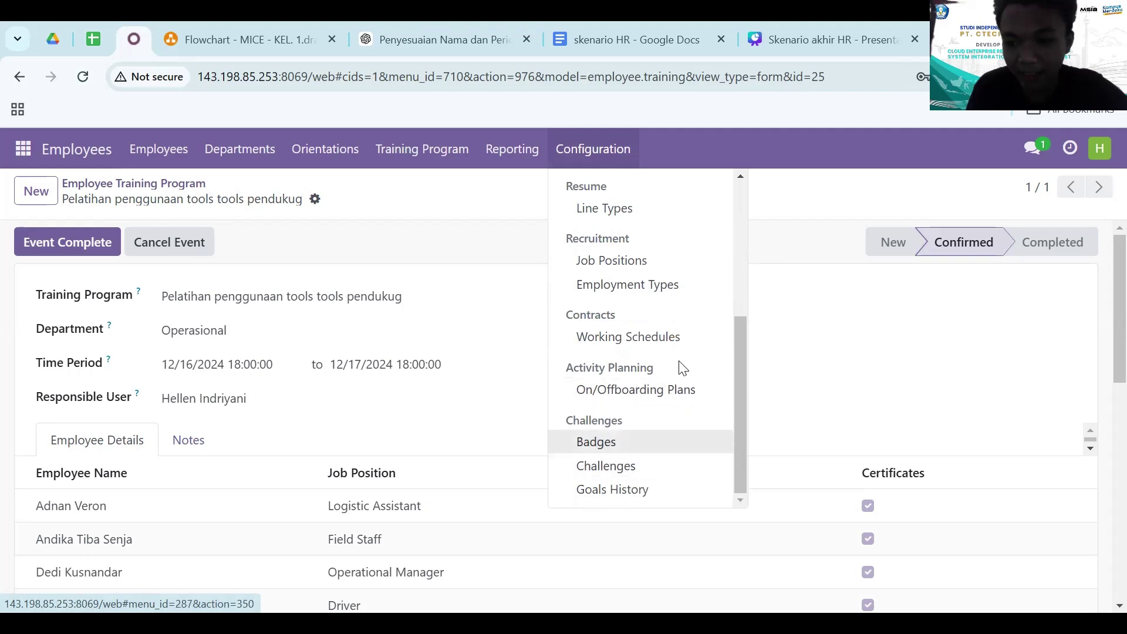
pyautogui.click(679, 402)
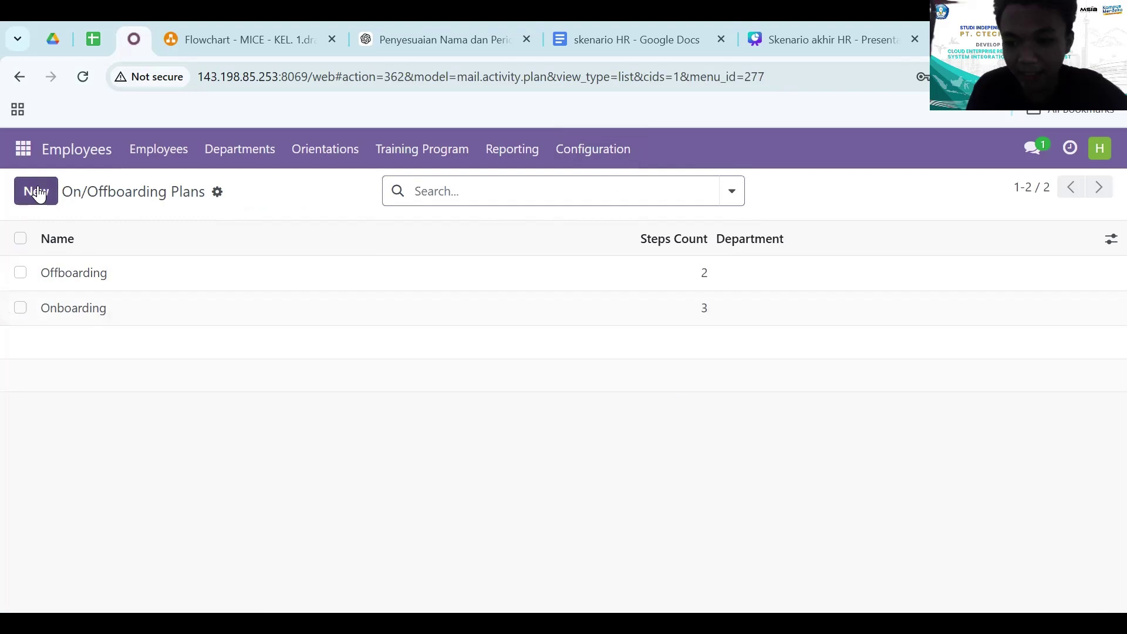
# - Start a new plan named 'Onboarding Event Manager'
pyautogui.click(37, 190)
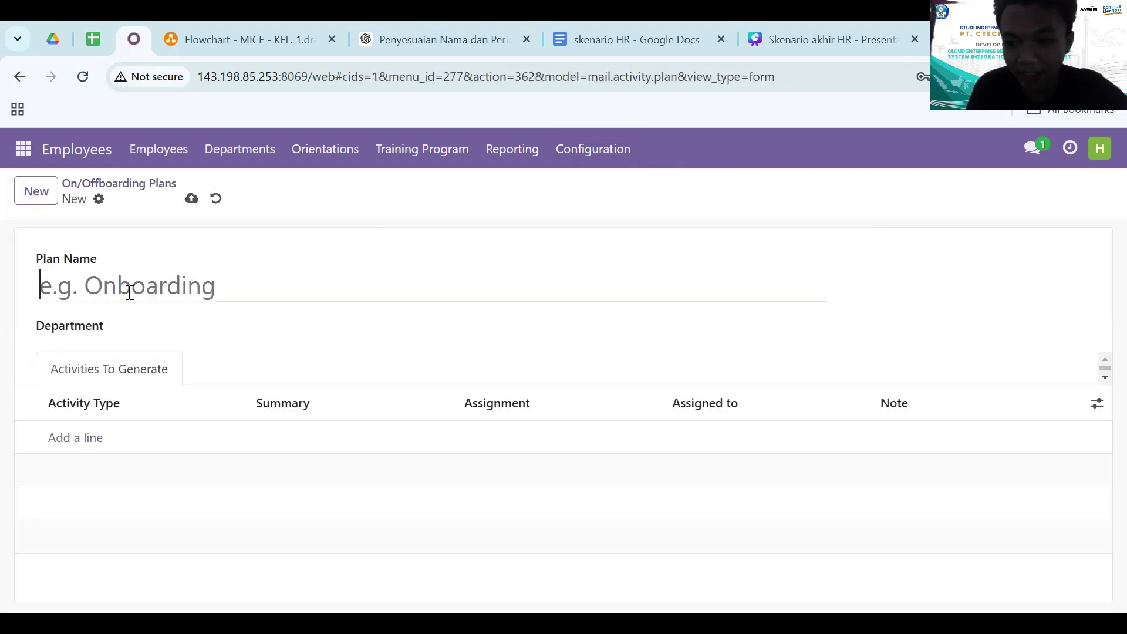
pyautogui.write('Onb')
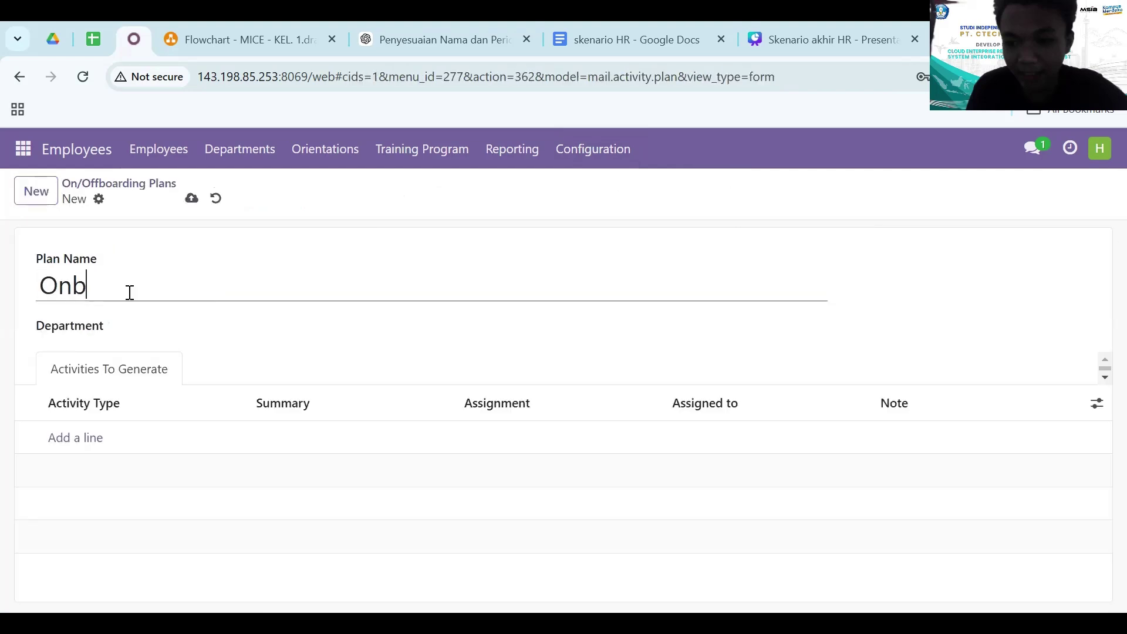
pyautogui.write('oarding Ev')
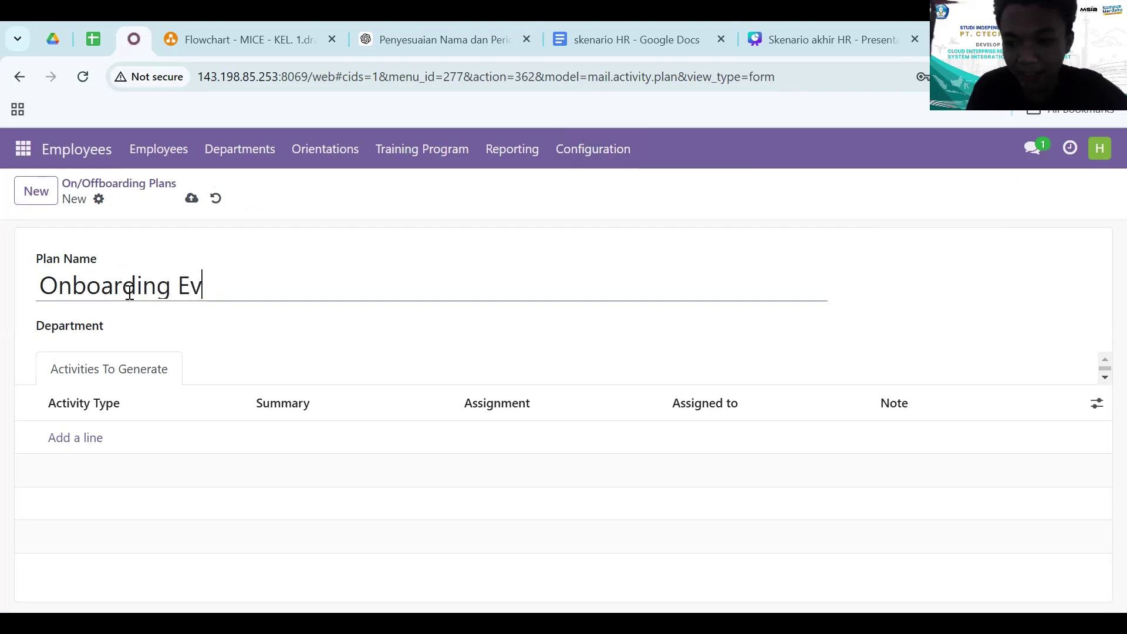
pyautogui.write('ent Manager')
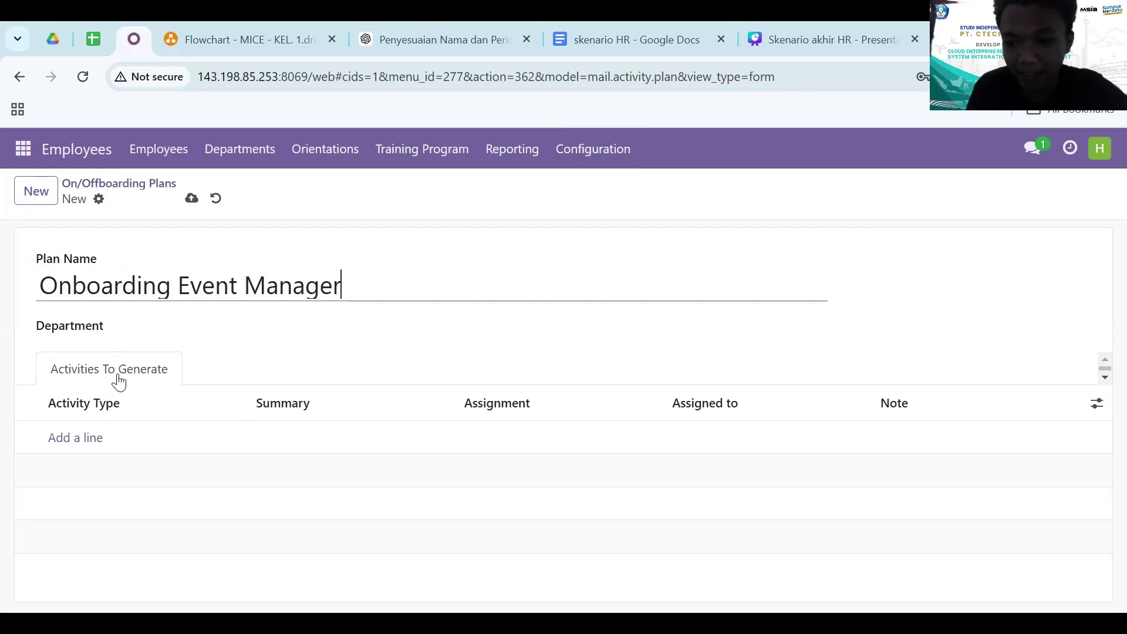
pyautogui.click(108, 385)
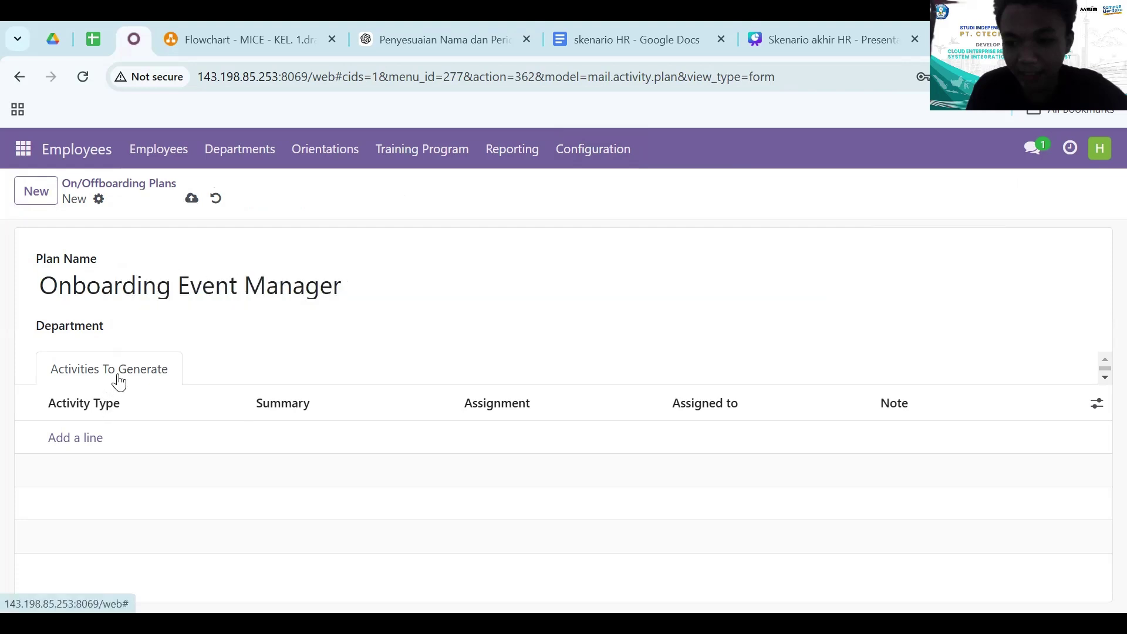
# - Add a To-Do activity 'onboarding karyawan baru' assigned to Employee, using Save & New
pyautogui.click(94, 439)
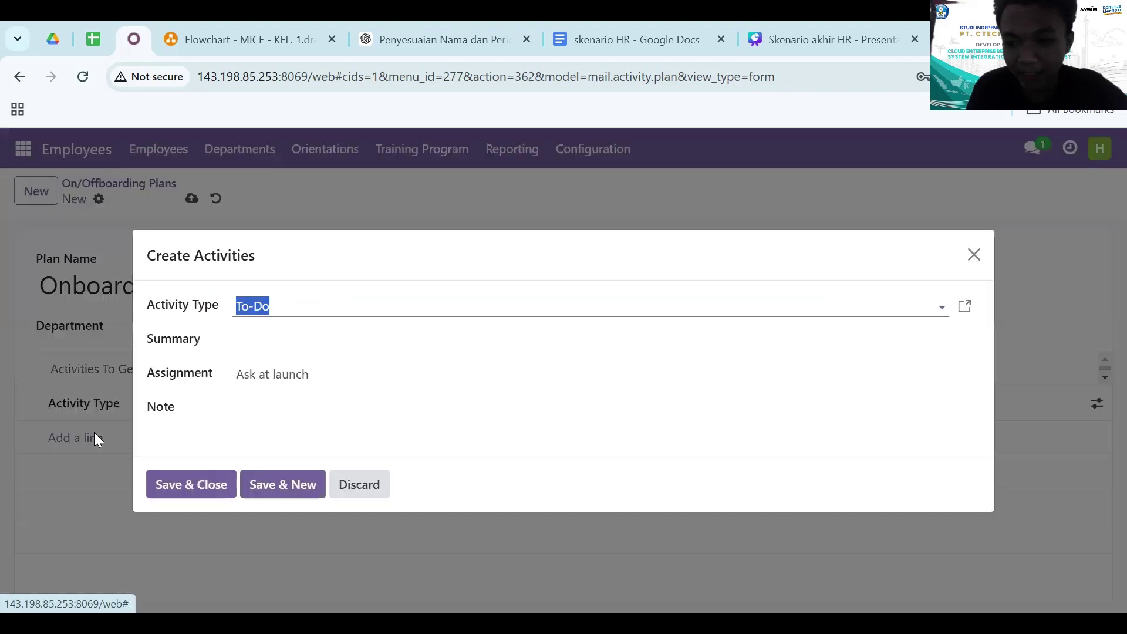
pyautogui.click(375, 309)
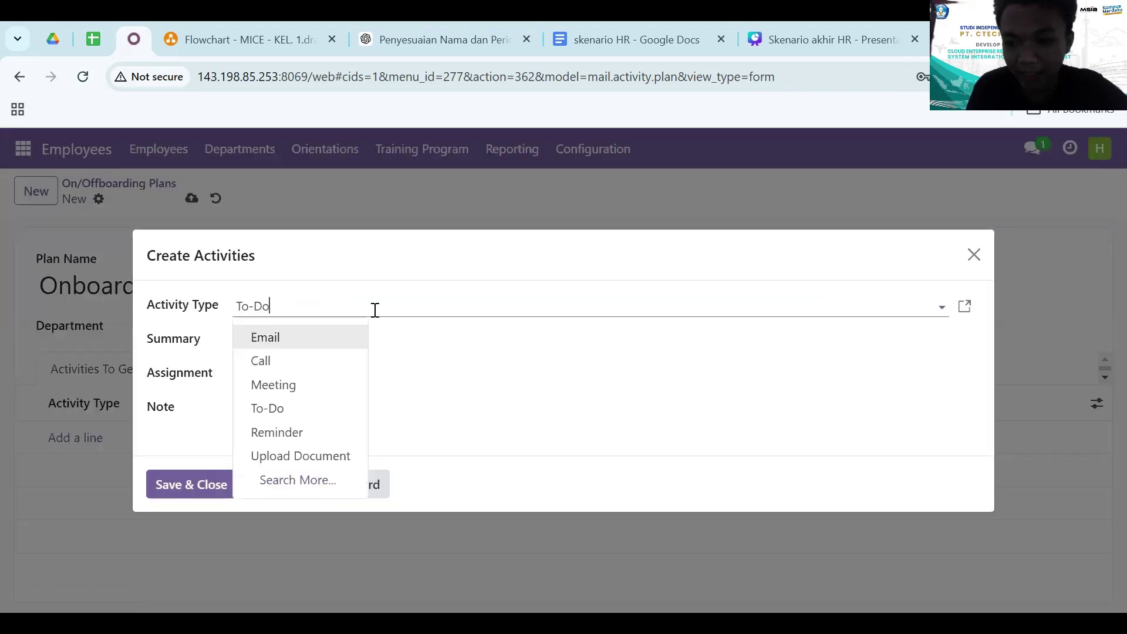
pyautogui.click(501, 309)
pyautogui.click(480, 330)
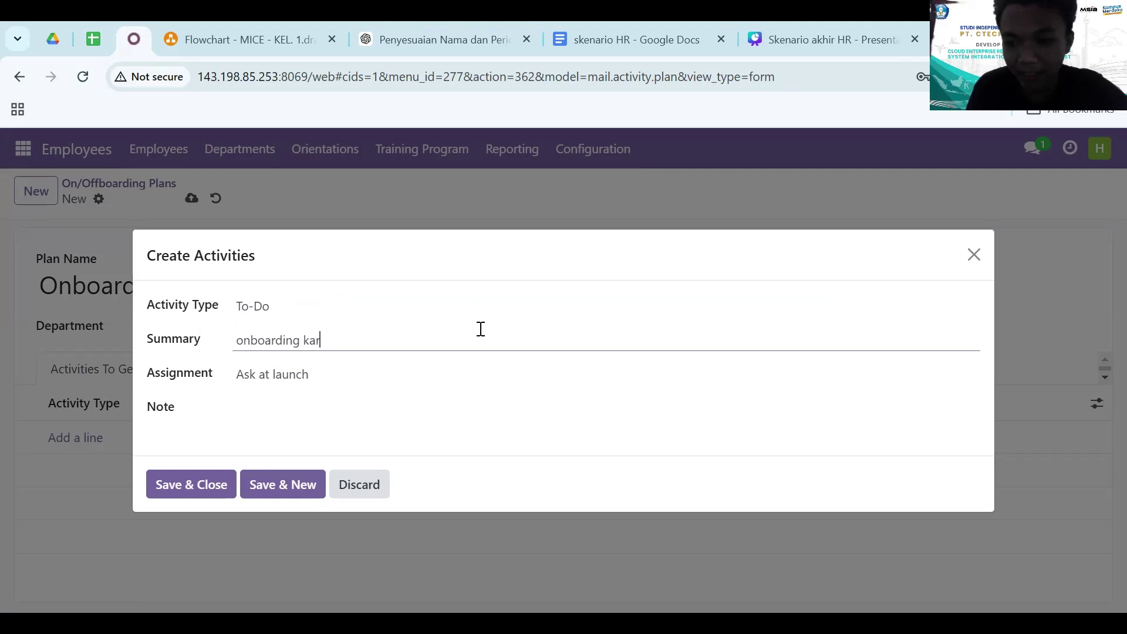
pyautogui.click(329, 376)
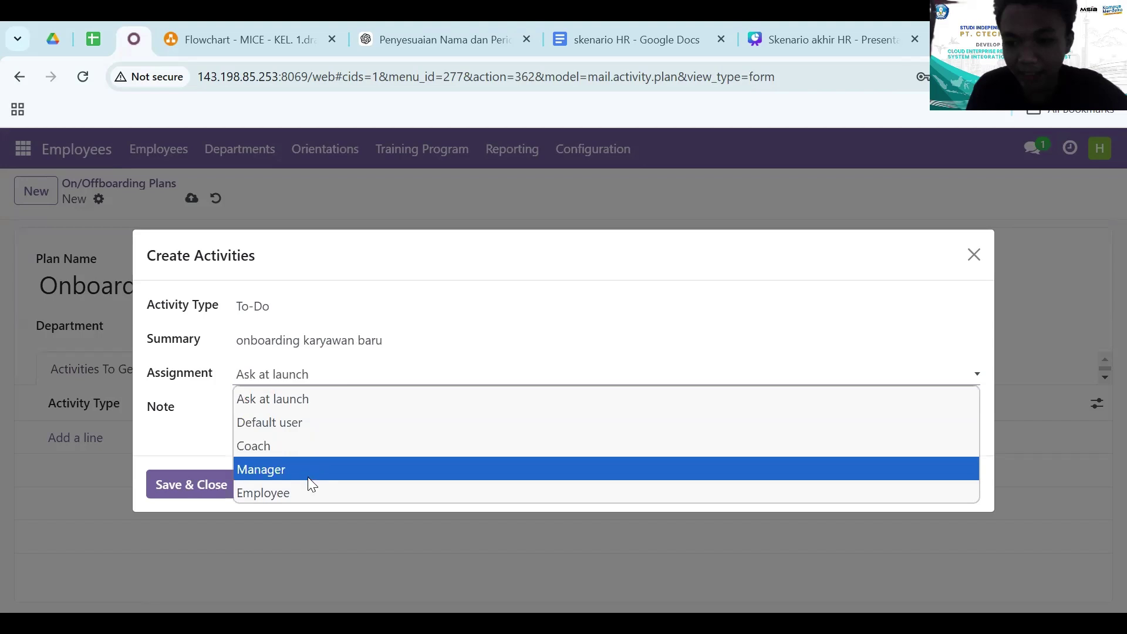
pyautogui.click(299, 493)
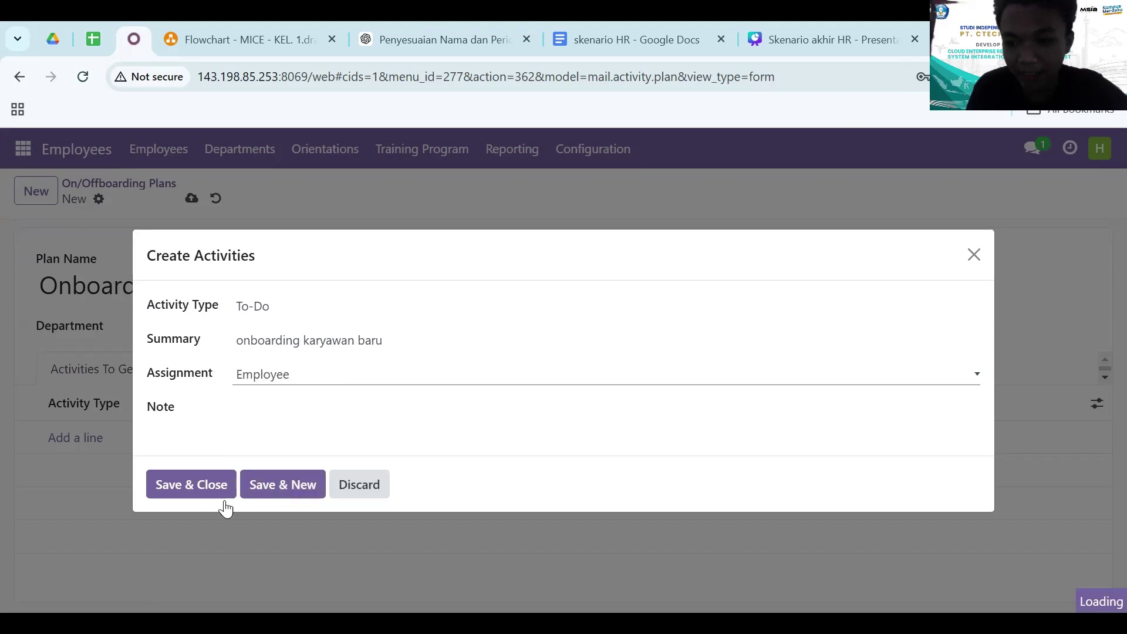
pyautogui.click(279, 496)
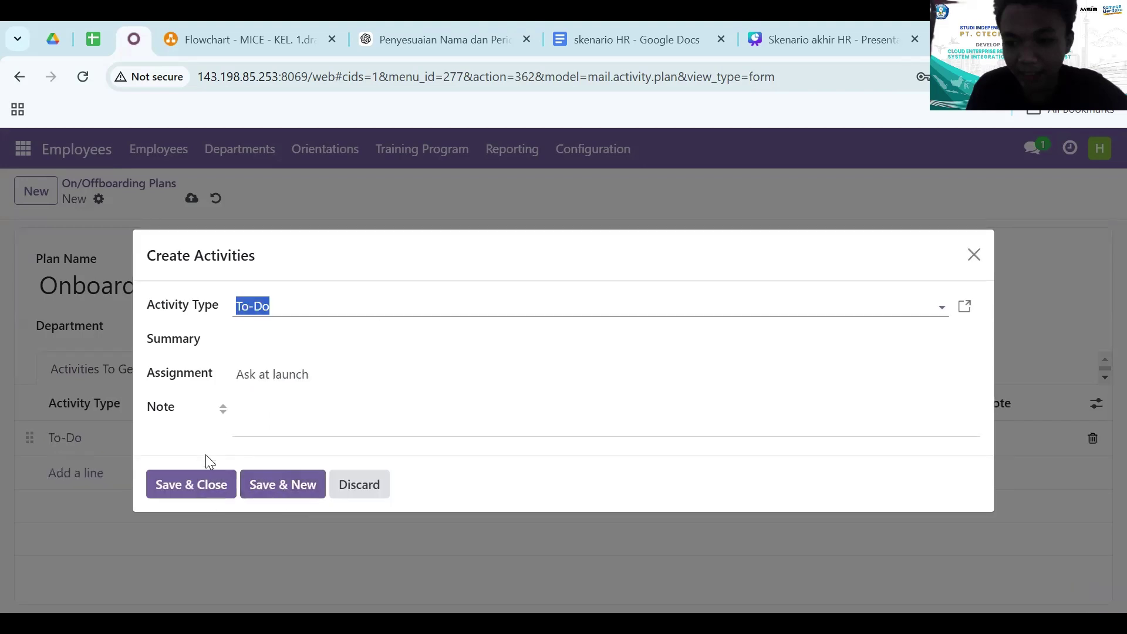
# - Discard the blank activity form, keep the To-Do assigned to Employee, and save the plan
pyautogui.click(975, 254)
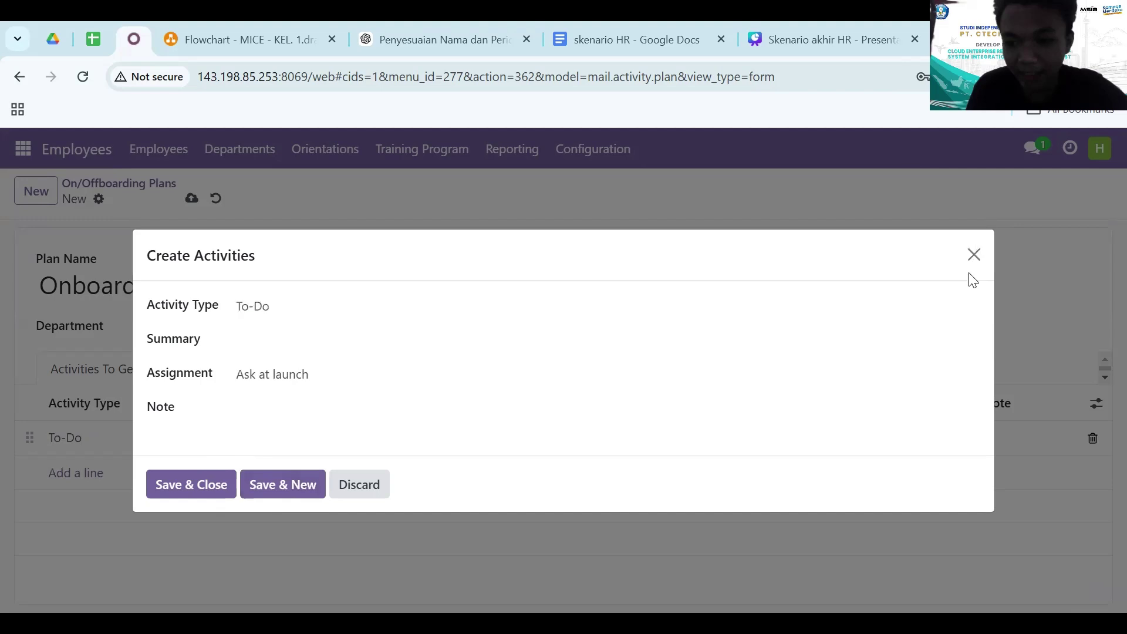
pyautogui.click(975, 256)
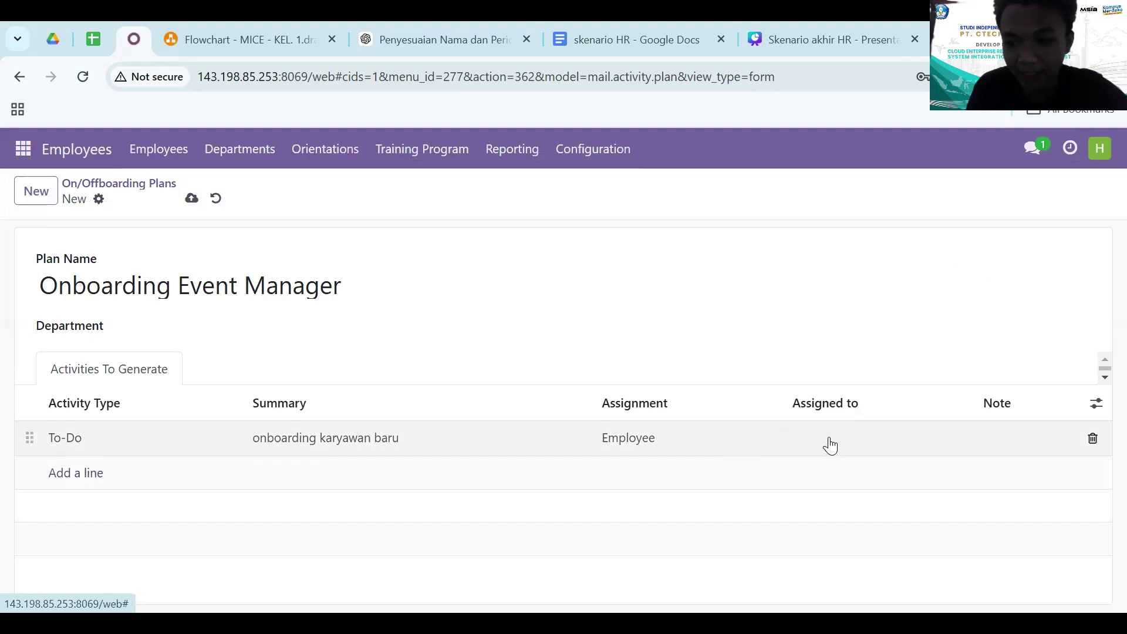
pyautogui.click(830, 444)
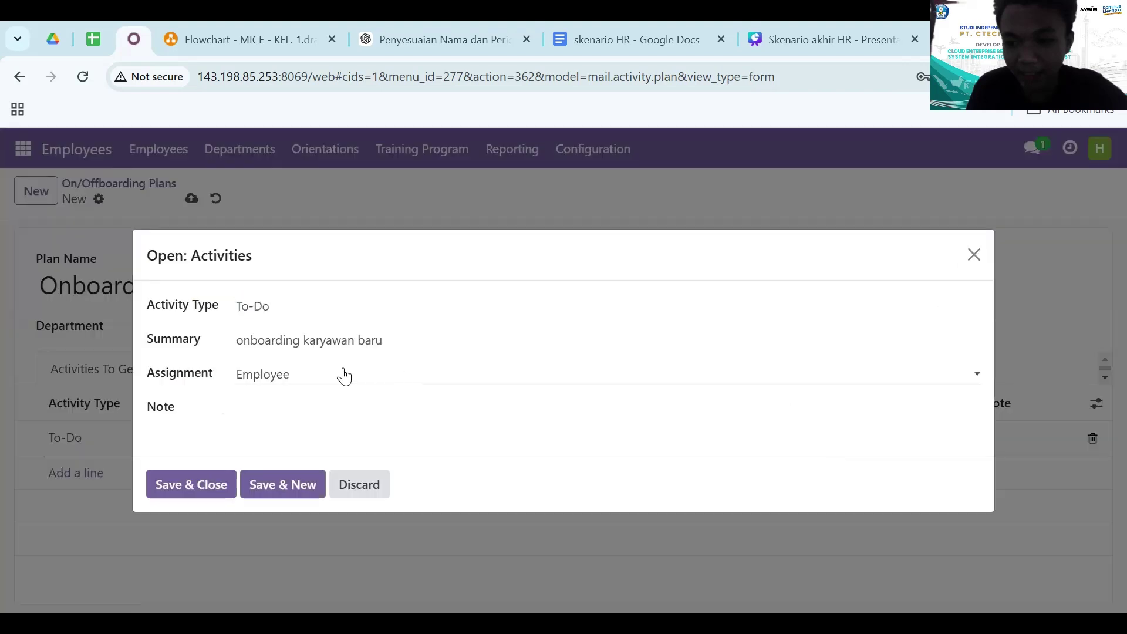
pyautogui.click(287, 382)
pyautogui.click(885, 273)
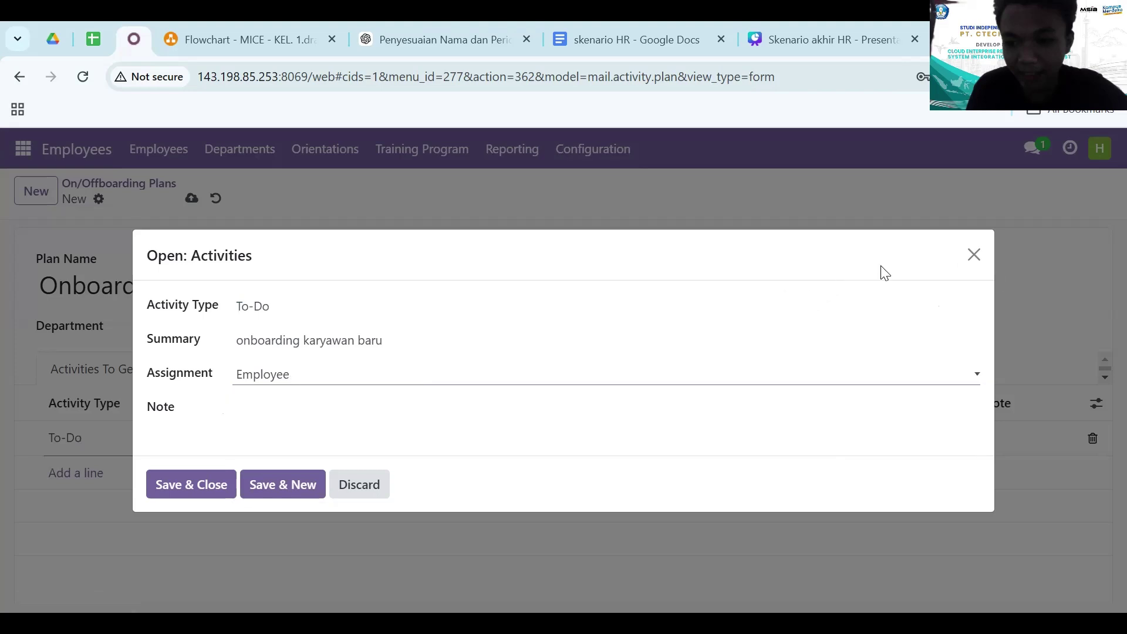
pyautogui.click(974, 256)
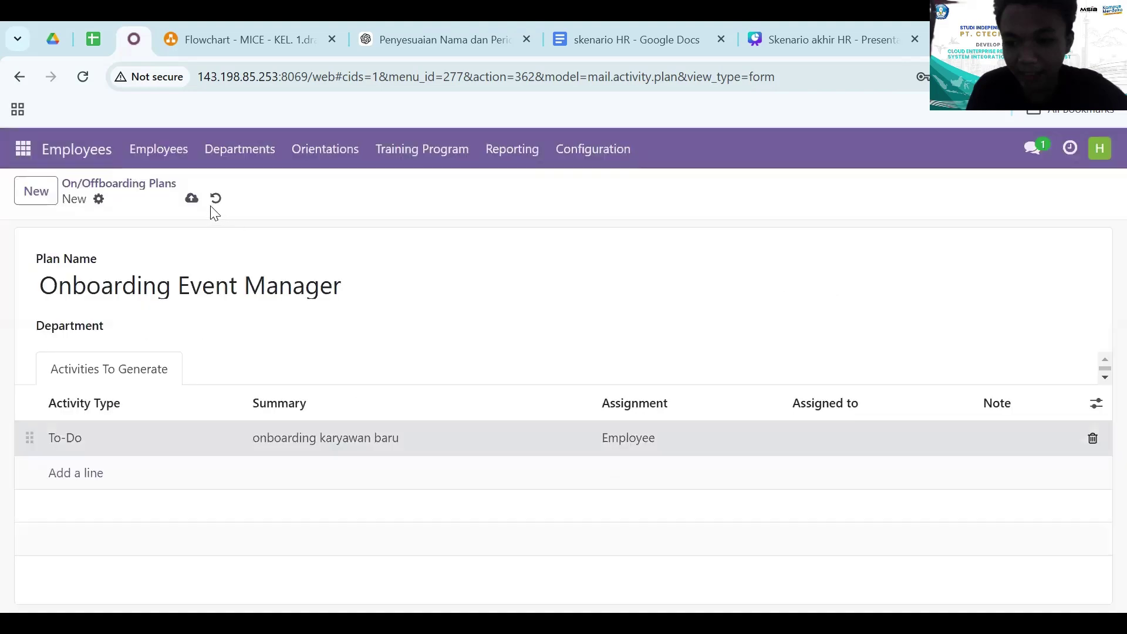
pyautogui.click(191, 199)
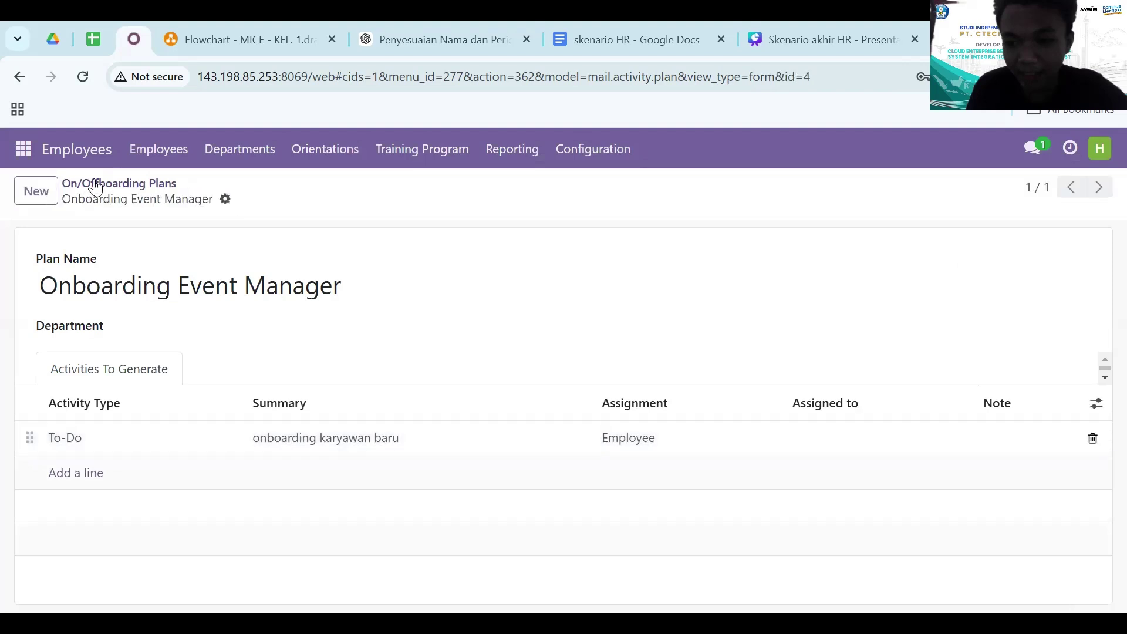
# - Start a new Employee Orientation for the employee, dated 17 December 2024
pyautogui.click(321, 153)
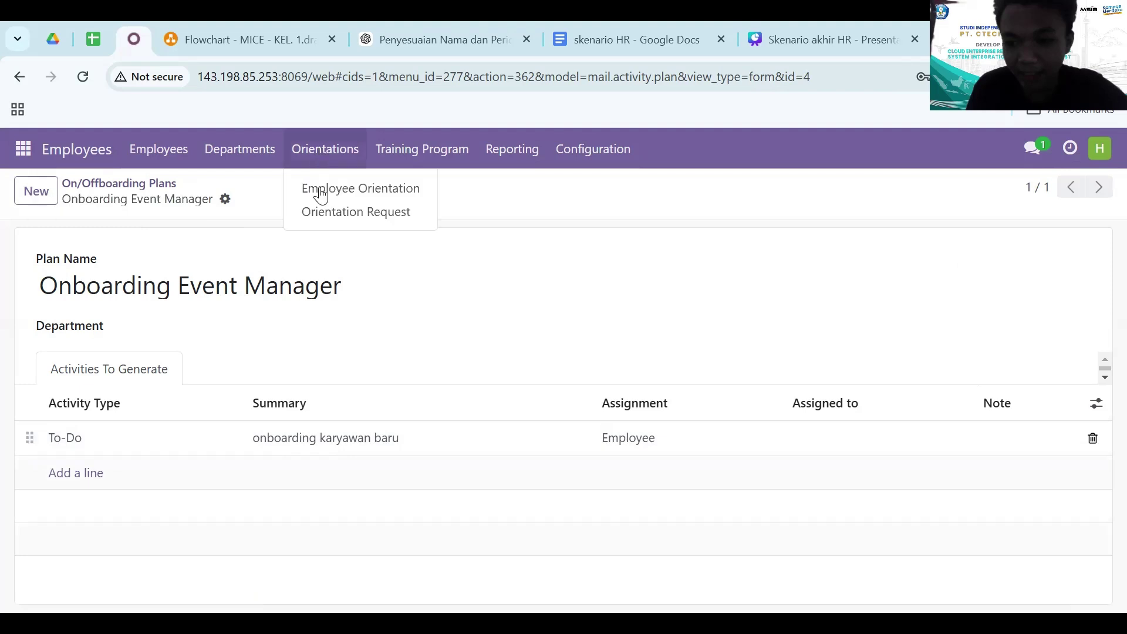
pyautogui.click(320, 186)
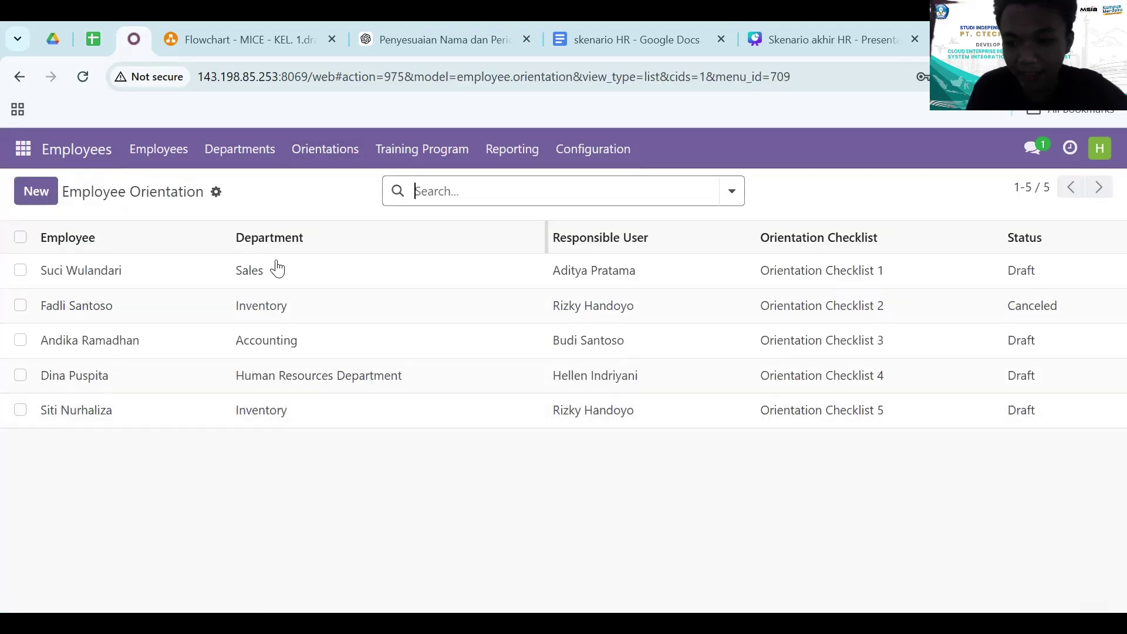
pyautogui.click(46, 190)
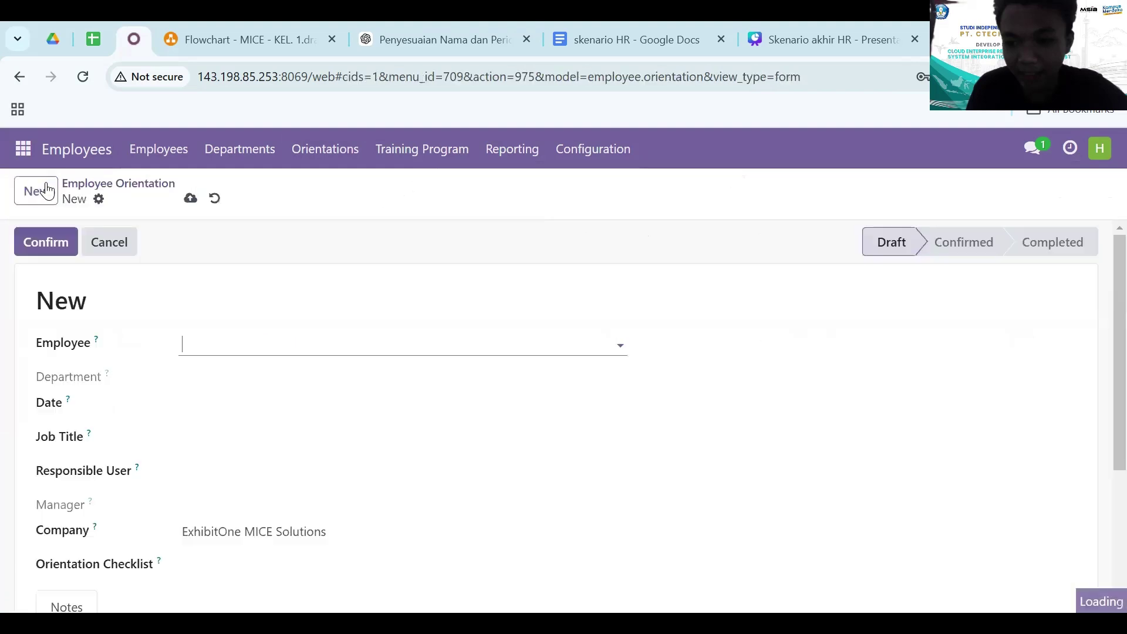
pyautogui.click(216, 345)
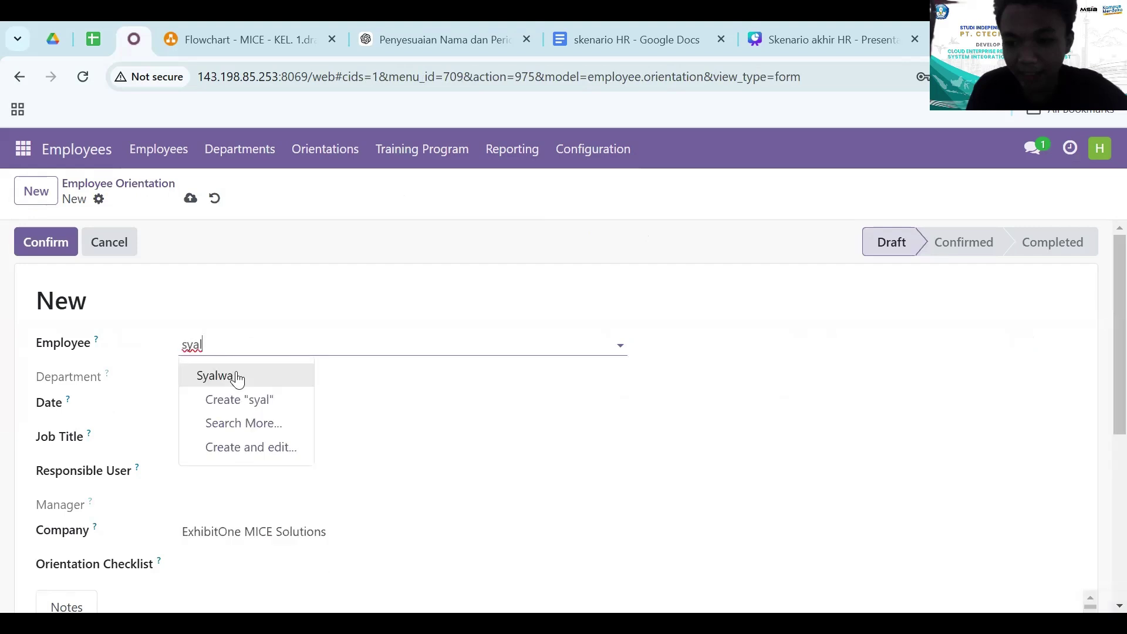
pyautogui.click(252, 378)
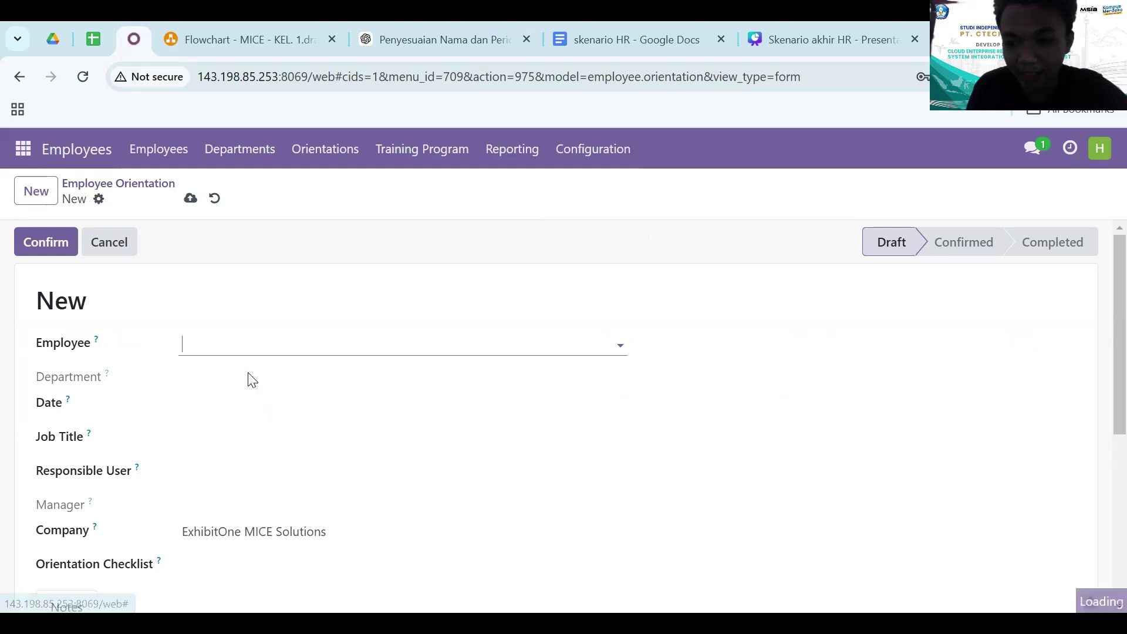
pyautogui.click(214, 420)
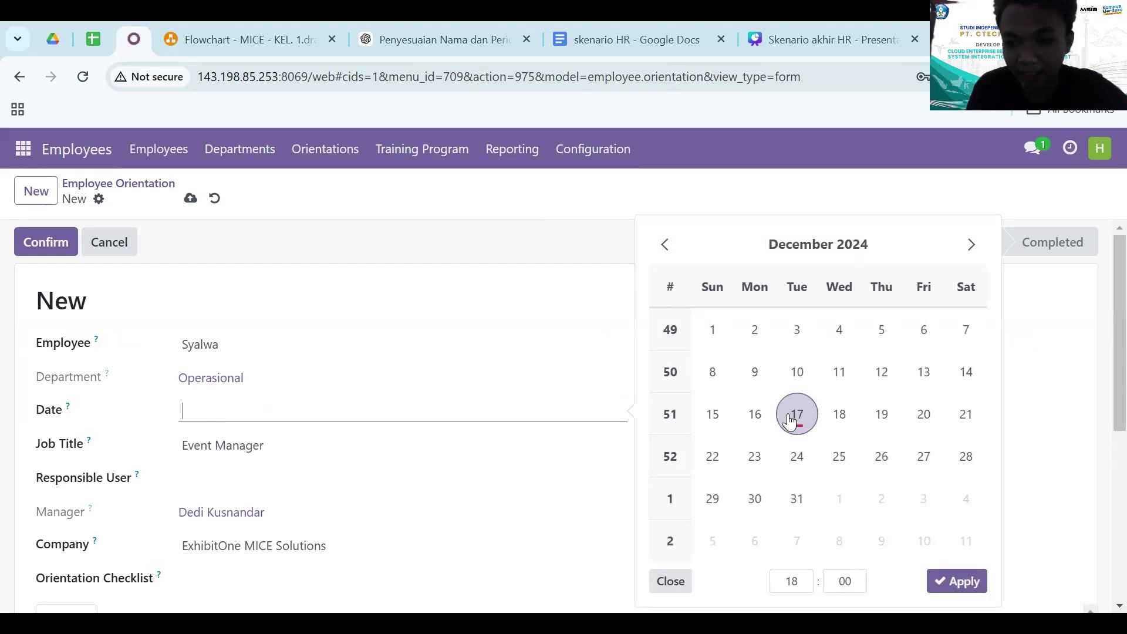
pyautogui.click(793, 416)
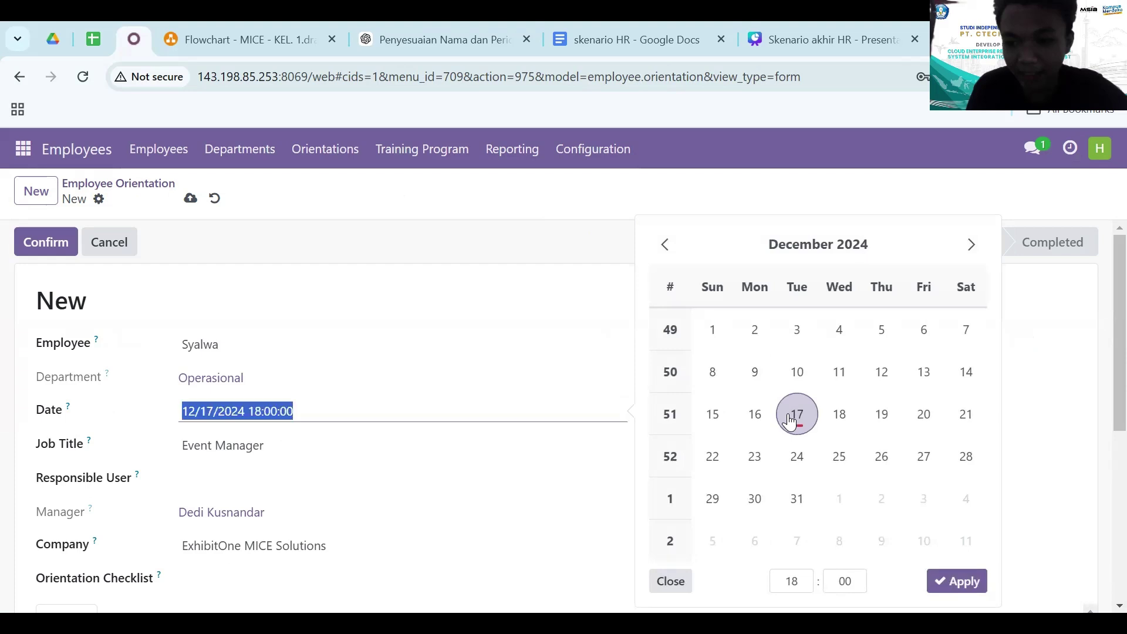
# - Set the orientation's responsible user and attach Orientation Checklist 11
pyautogui.scroll(-3, 197, 477)
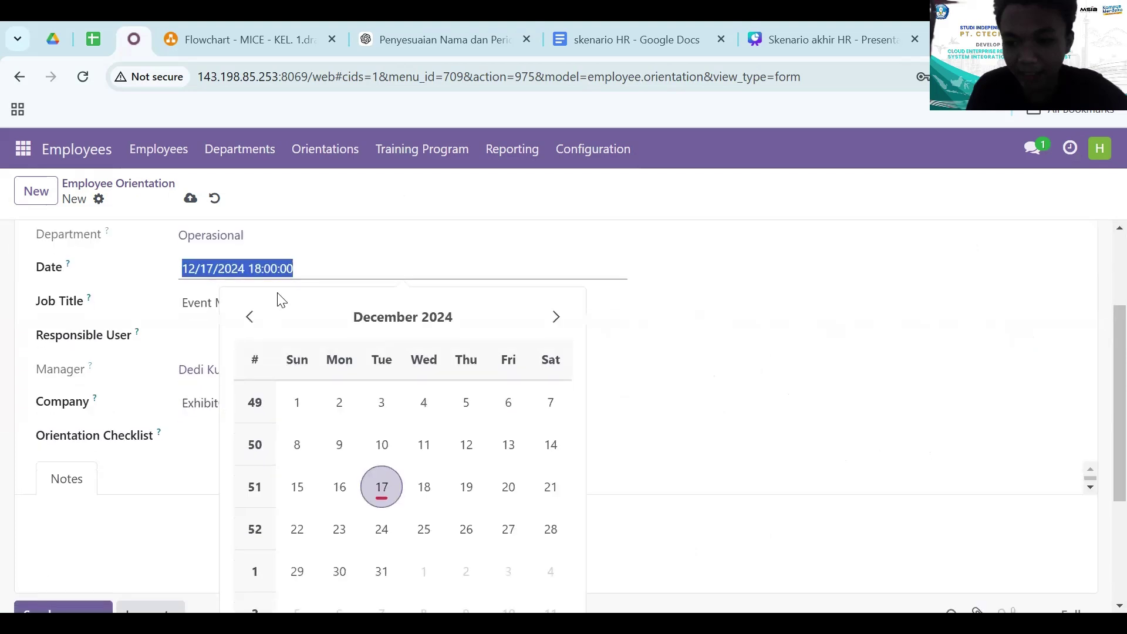
pyautogui.click(195, 343)
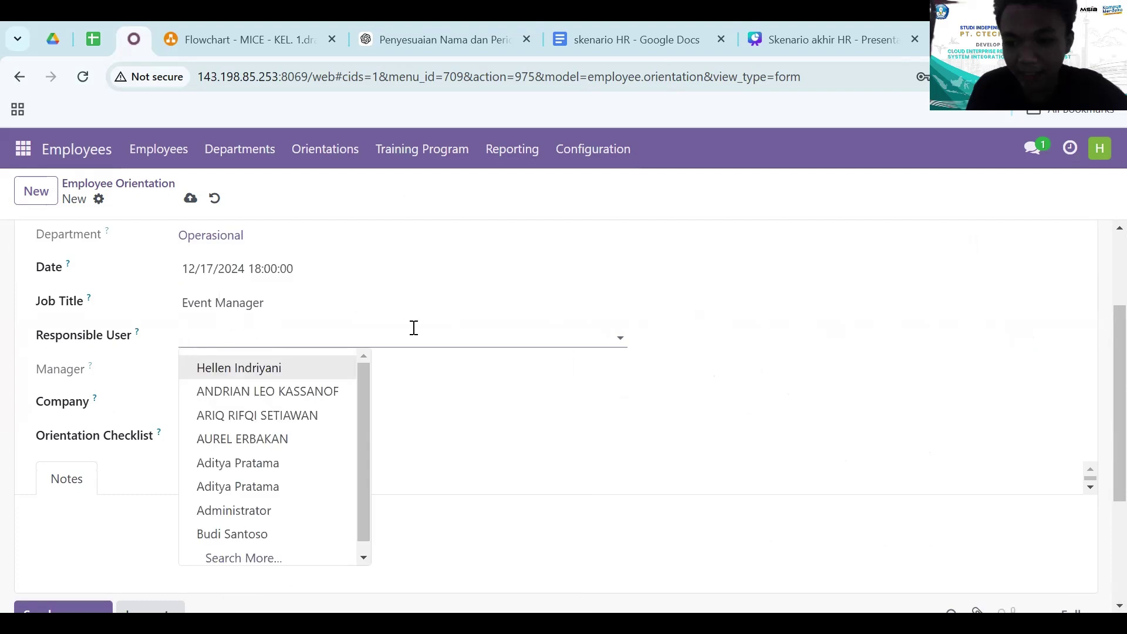
pyautogui.click(242, 368)
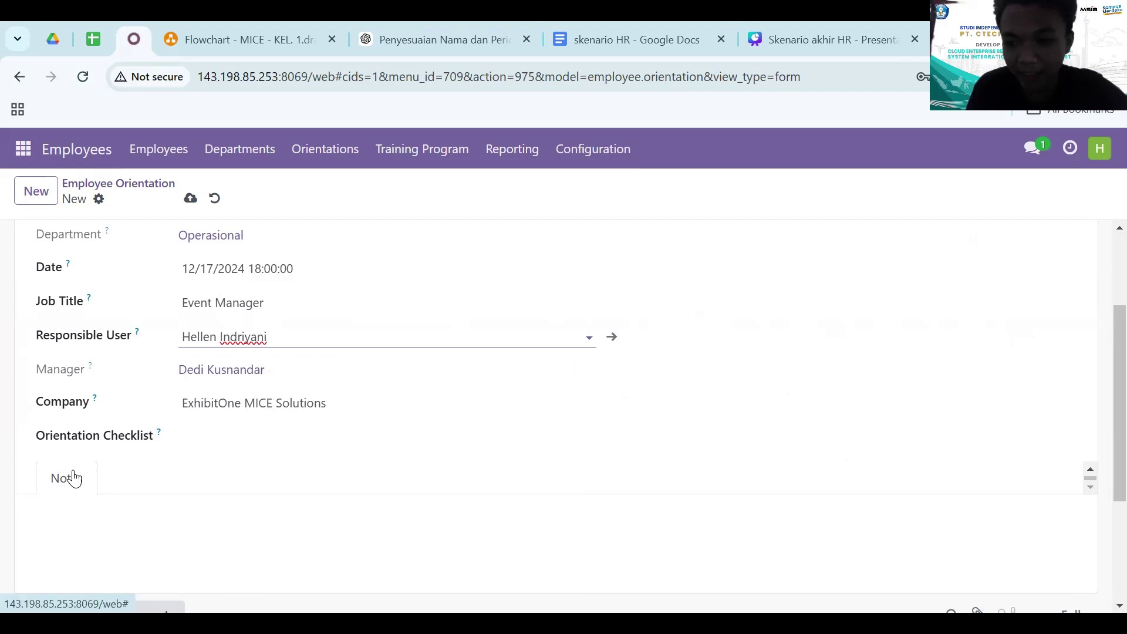
pyautogui.click(202, 442)
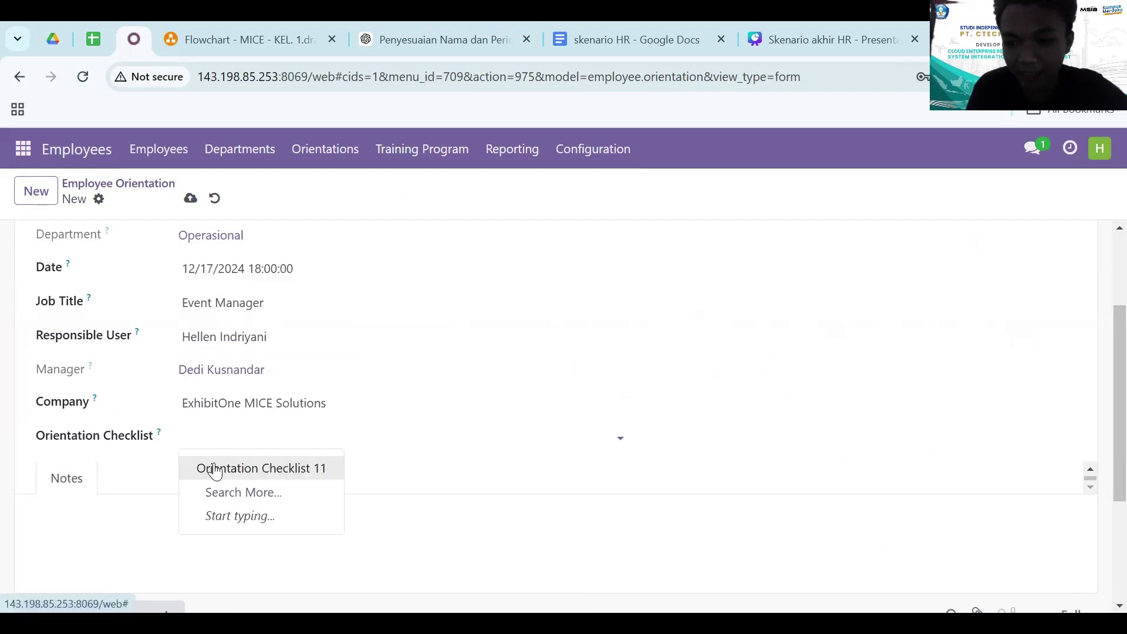
pyautogui.click(202, 468)
pyautogui.scroll(3, 637, 407)
pyautogui.scroll(-5, 638, 406)
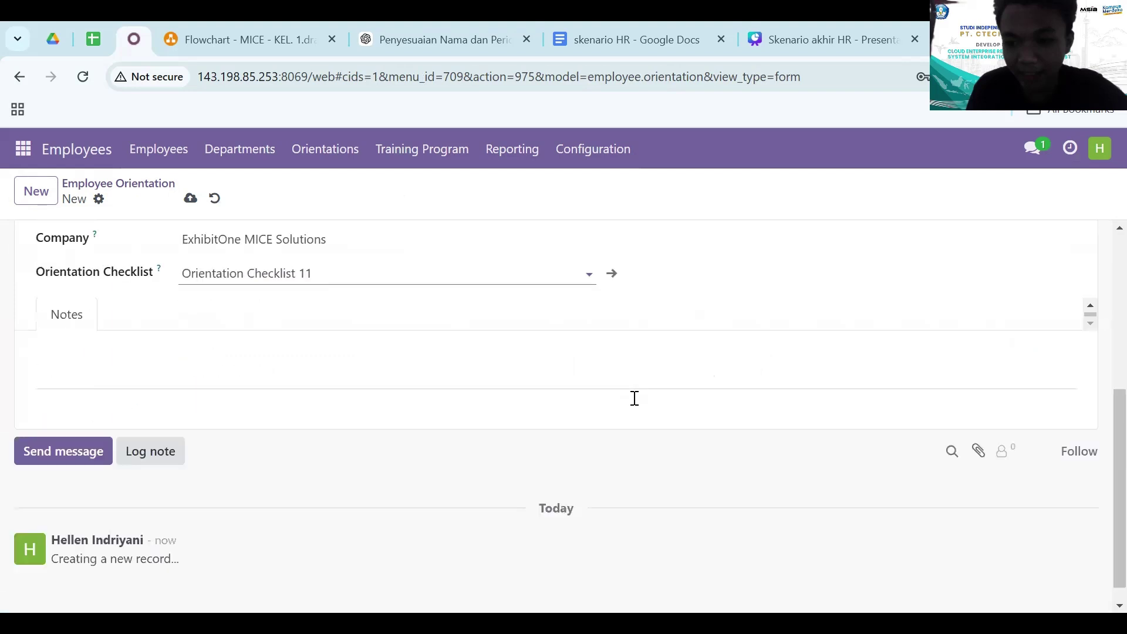
pyautogui.scroll(4, 638, 406)
pyautogui.scroll(1, 637, 406)
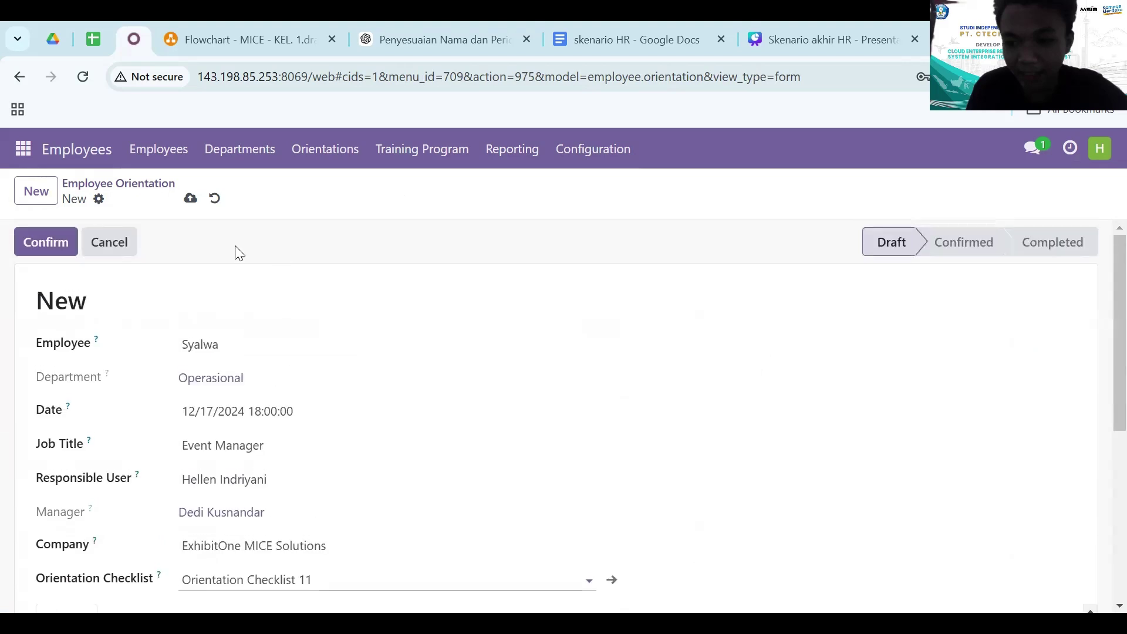
pyautogui.scroll(-4, 129, 340)
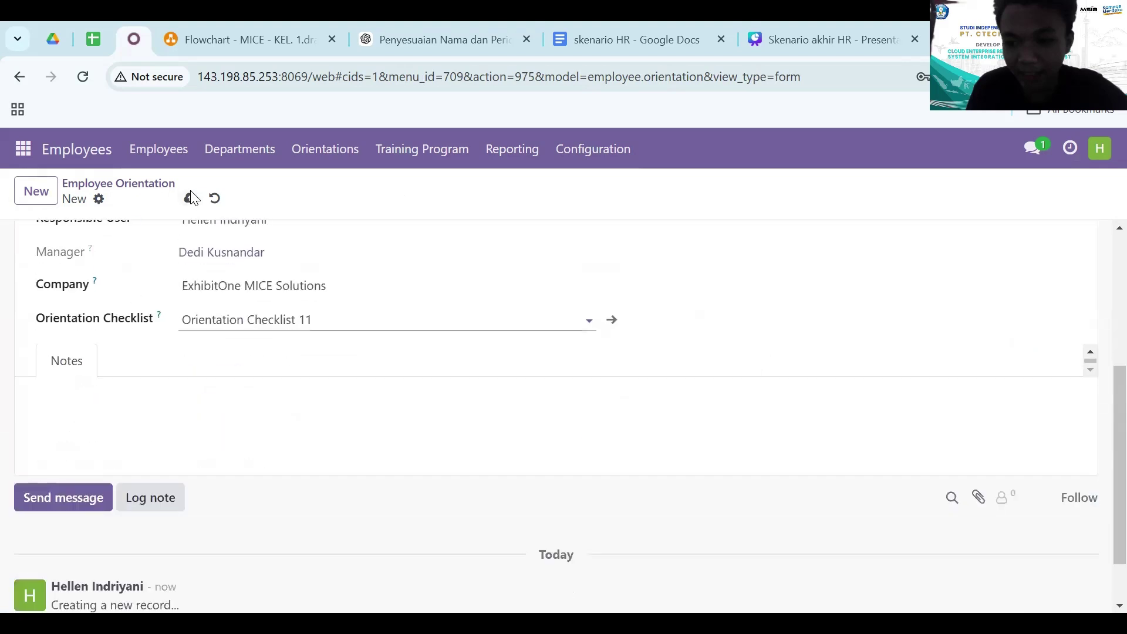
# - Save the orientation as OR062 and confirm it
pyautogui.click(191, 198)
pyautogui.scroll(-1, 174, 361)
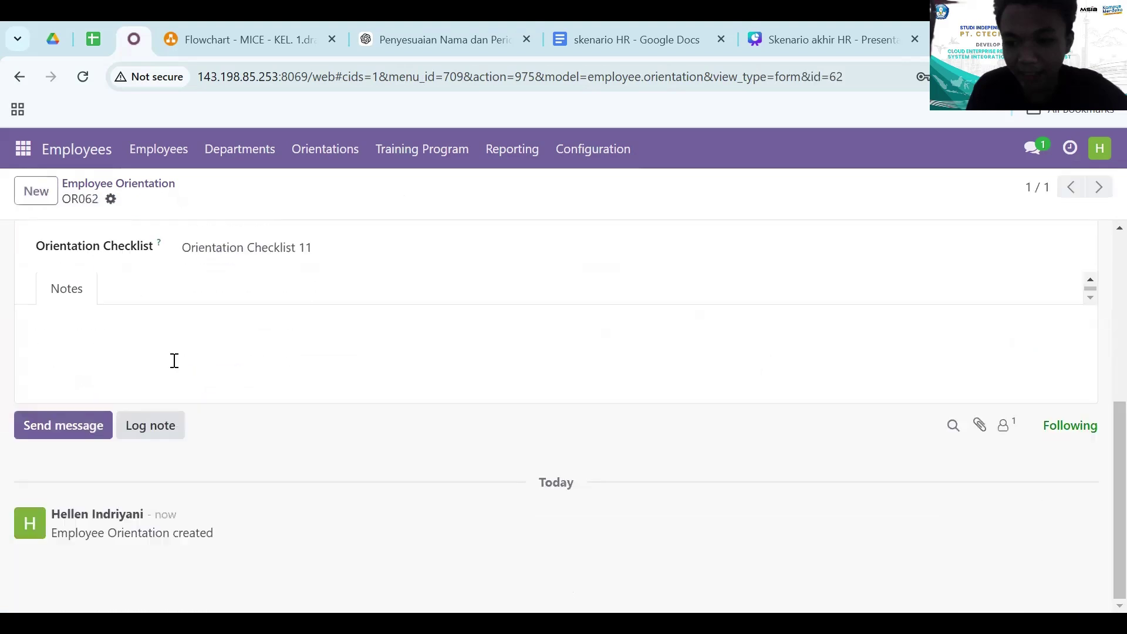
pyautogui.scroll(5, 174, 364)
pyautogui.scroll(-1, 174, 368)
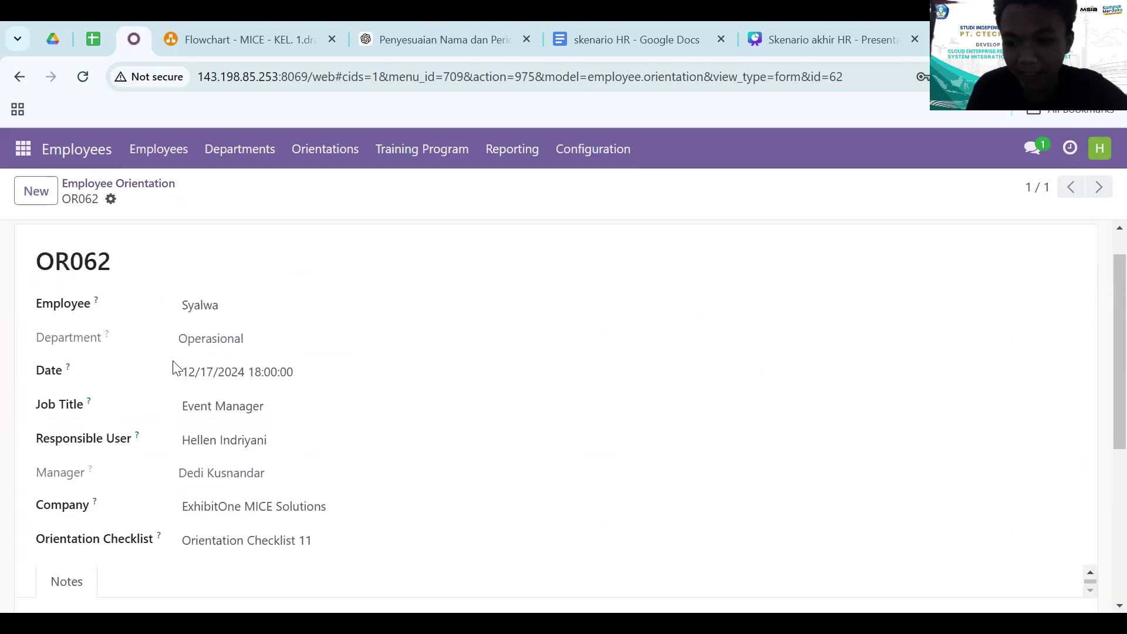
pyautogui.scroll(1, 173, 368)
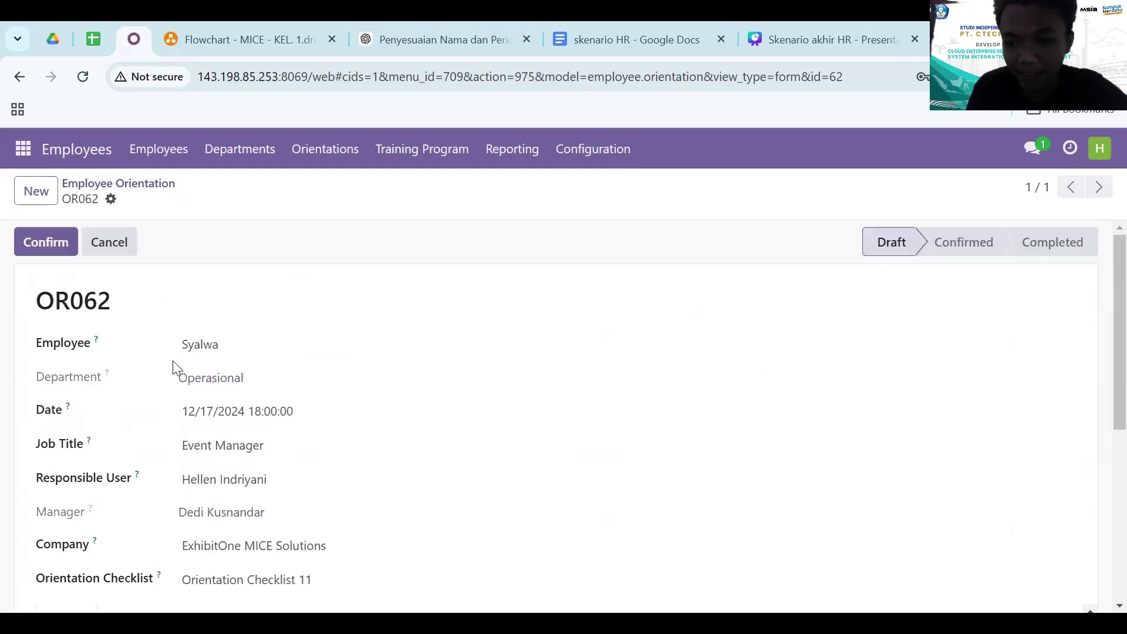
pyautogui.click(42, 245)
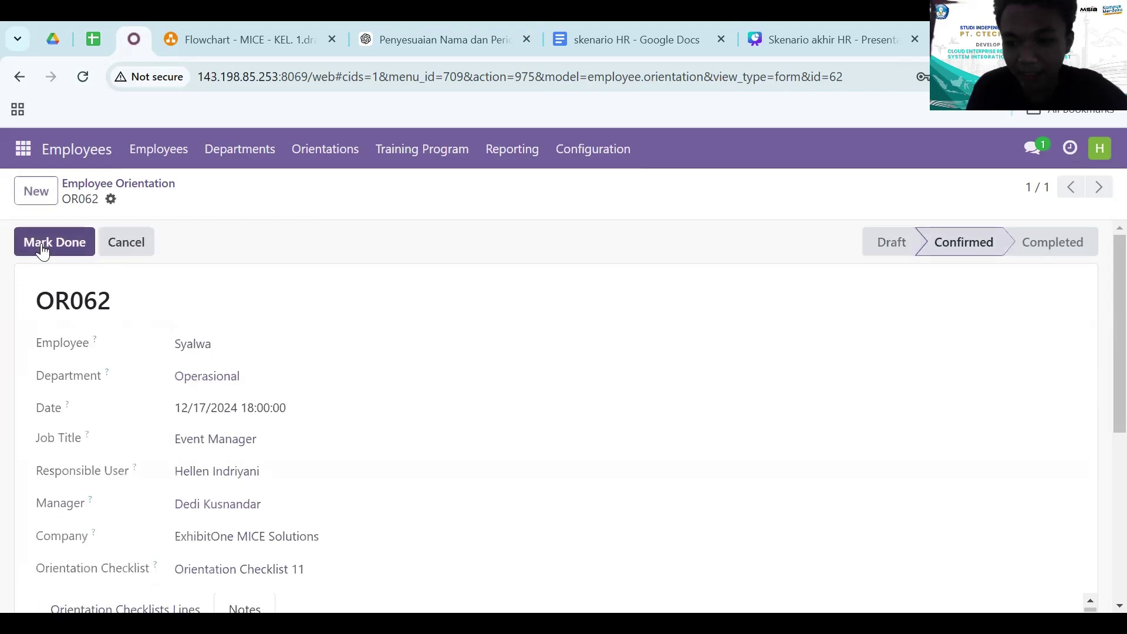
pyautogui.scroll(-1, 120, 396)
pyautogui.scroll(1, 115, 396)
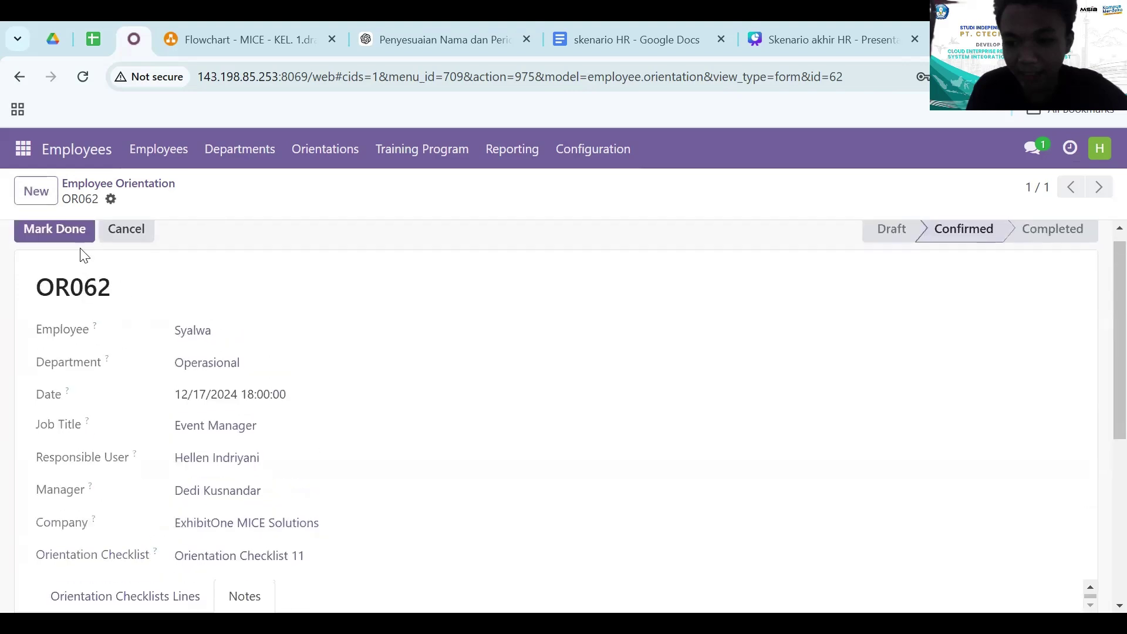
# - Mark OR062 done, forcing completion despite its two pending checklist lines
pyautogui.scroll(-1, 136, 415)
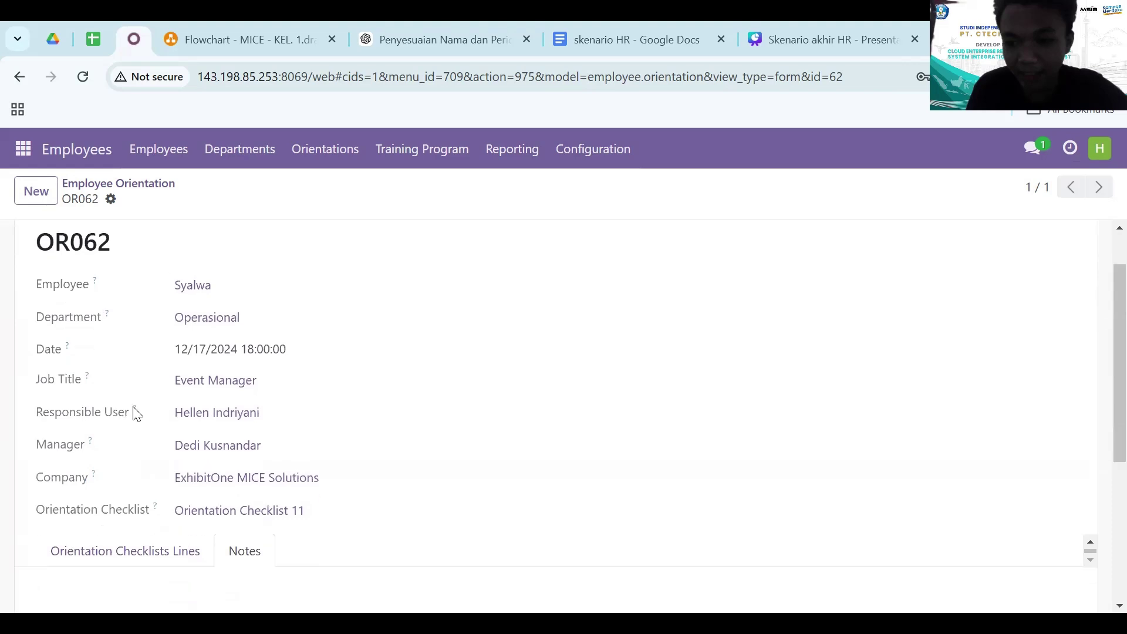
pyautogui.moveTo(136, 414)
pyautogui.scroll(1, 151, 491)
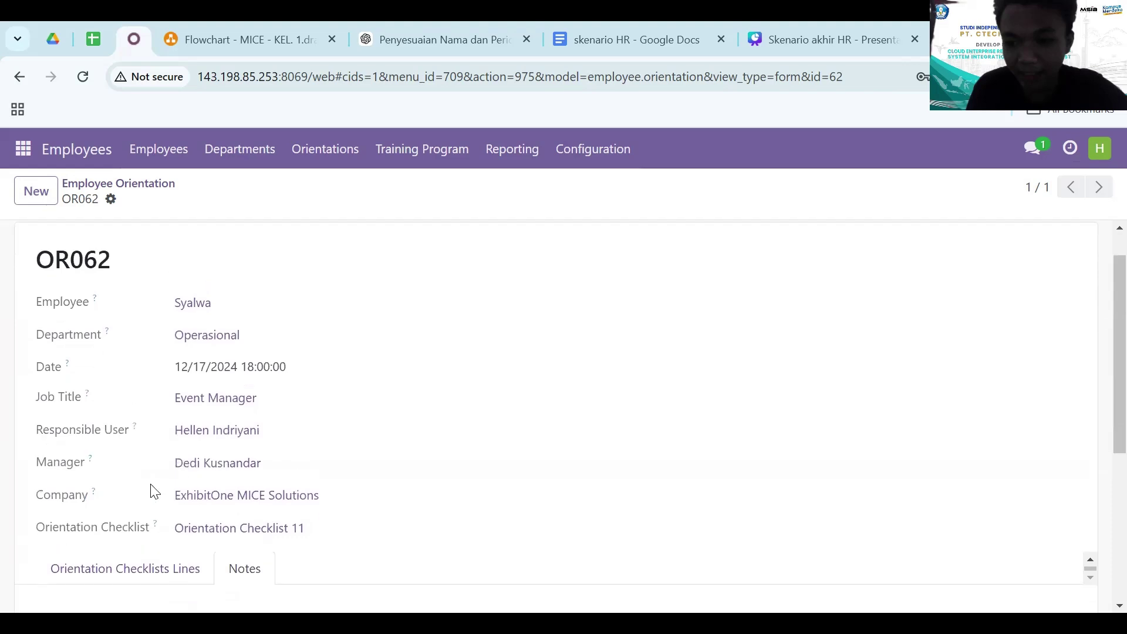
pyautogui.scroll(-5, 152, 490)
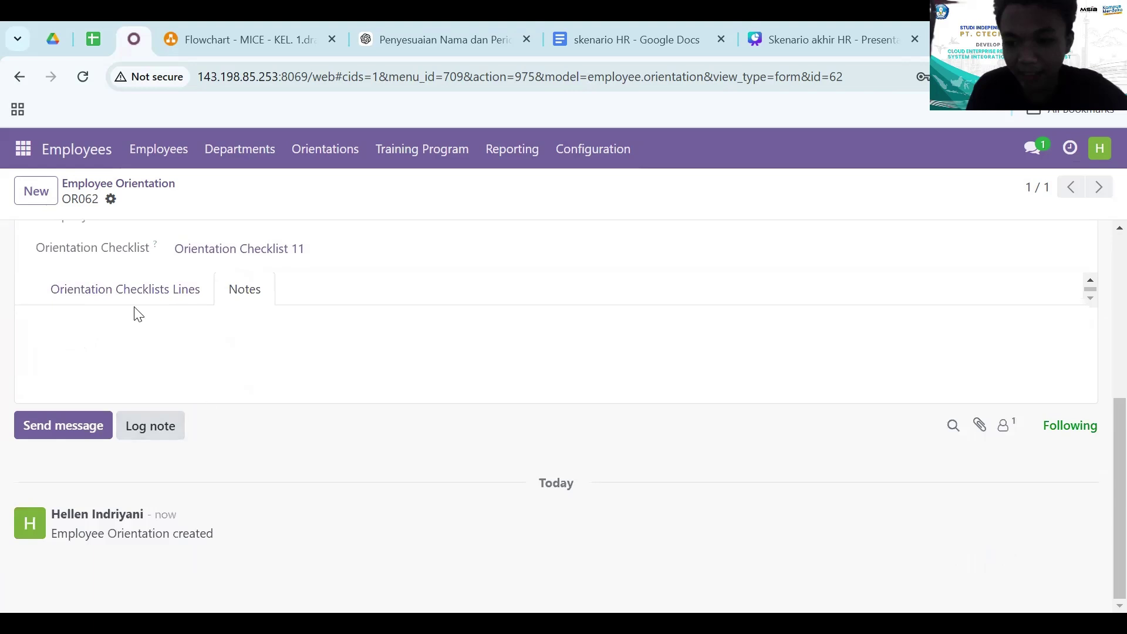
pyautogui.scroll(5, 138, 314)
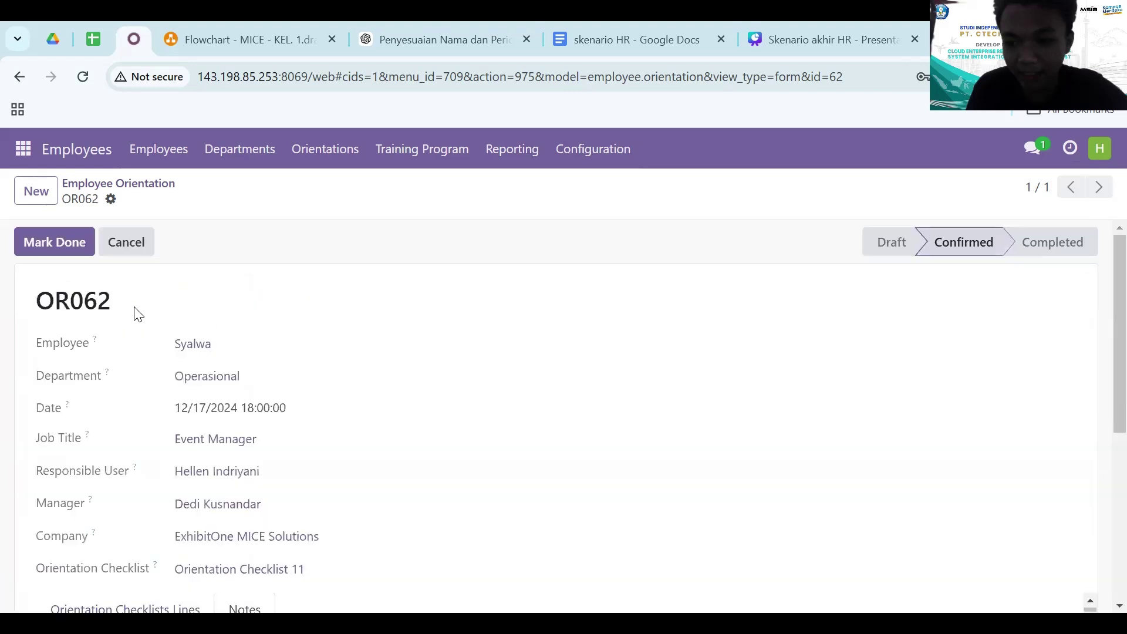
pyautogui.click(66, 256)
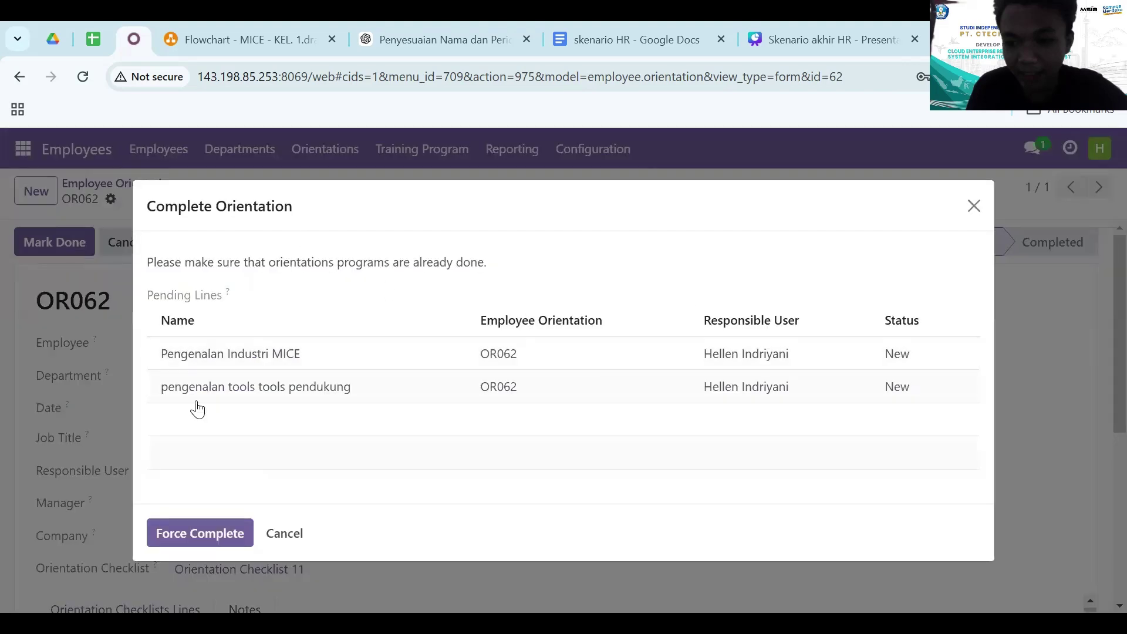
pyautogui.click(187, 535)
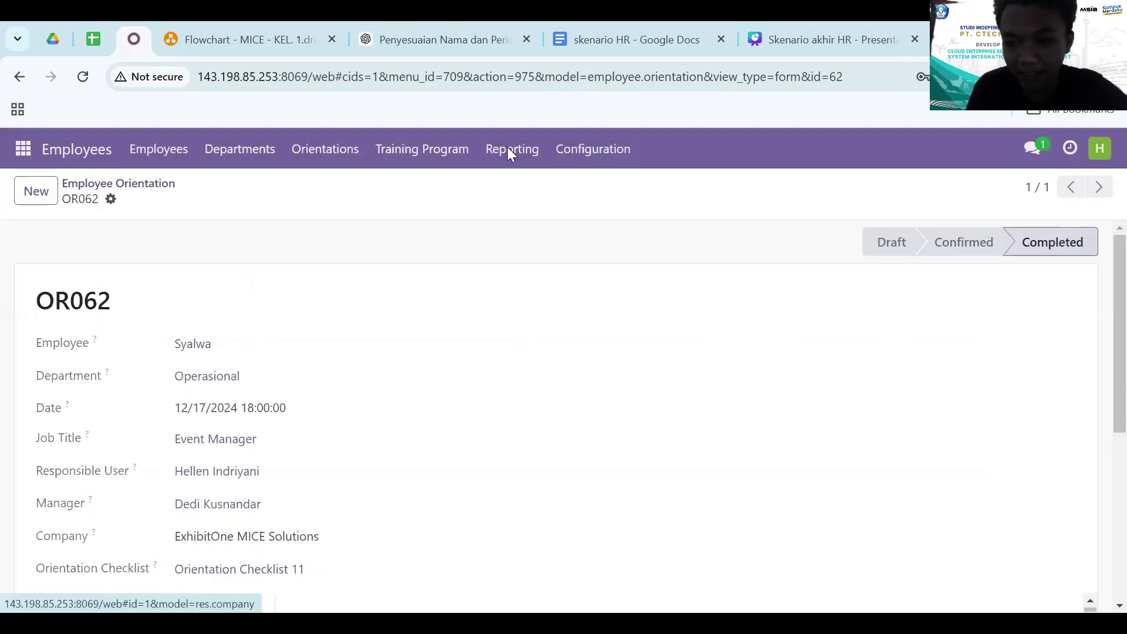
# - Start another orientation for the same employee, dated 12/17/2024 18:00
pyautogui.click(119, 183)
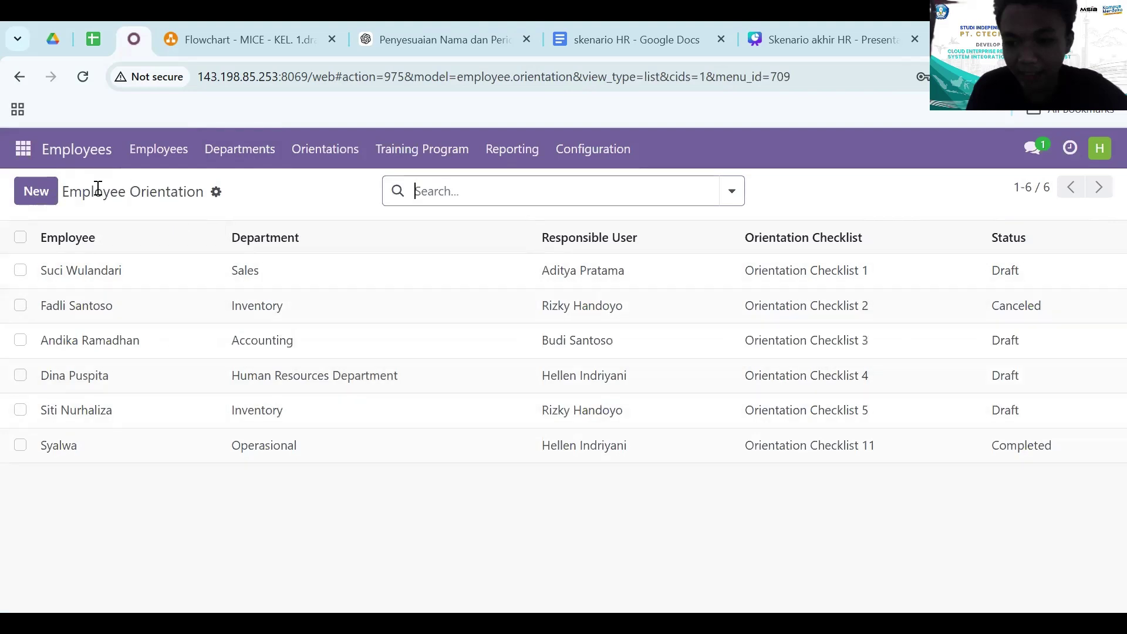
pyautogui.click(44, 193)
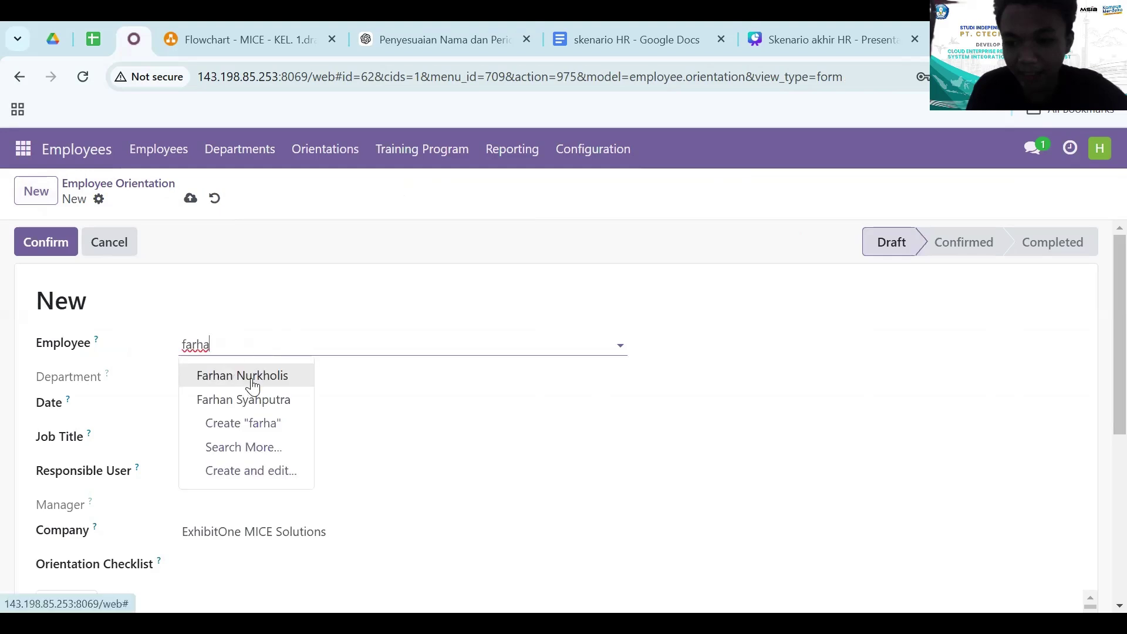
pyautogui.click(252, 383)
pyautogui.click(232, 406)
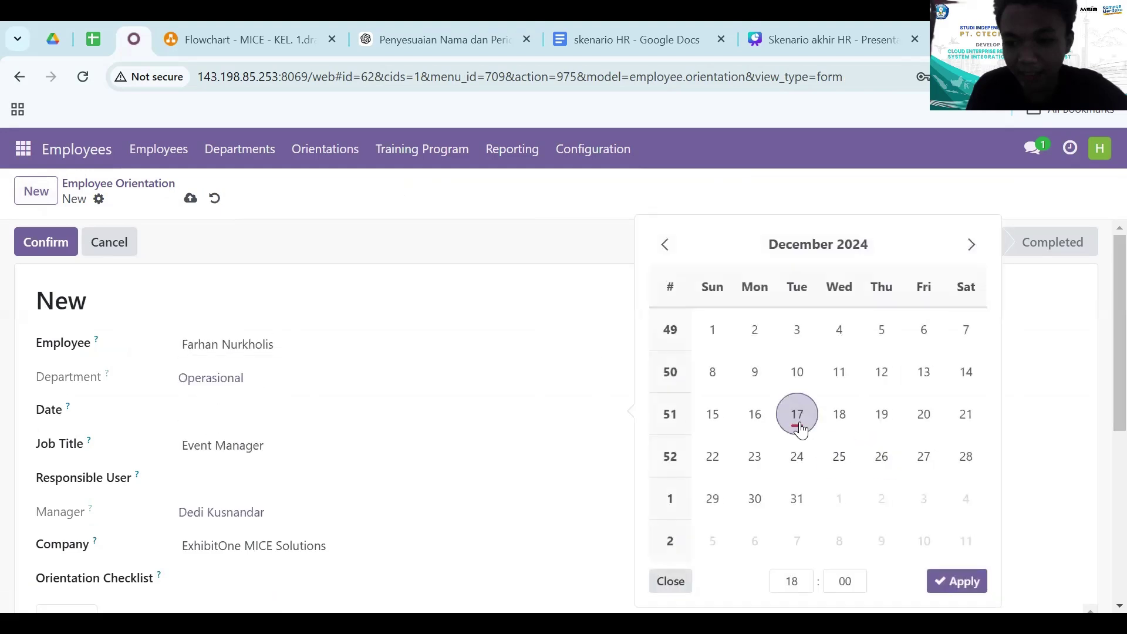
pyautogui.click(798, 418)
# - Assign a responsible user and Orientation Checklist 11, then save it as OR063
pyautogui.click(230, 481)
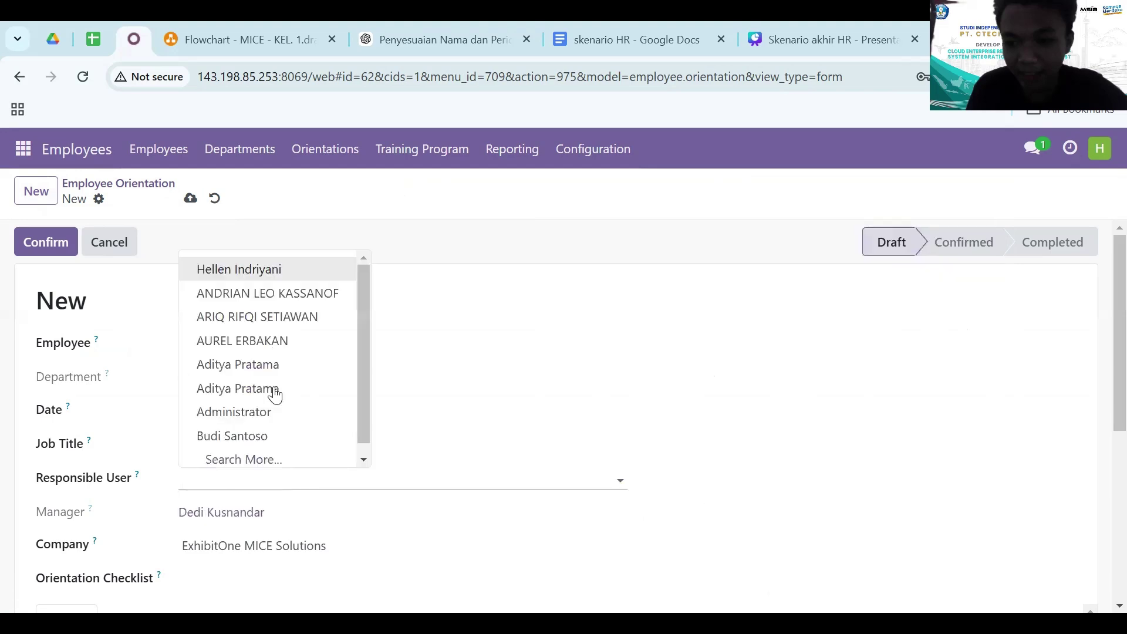
pyautogui.click(304, 278)
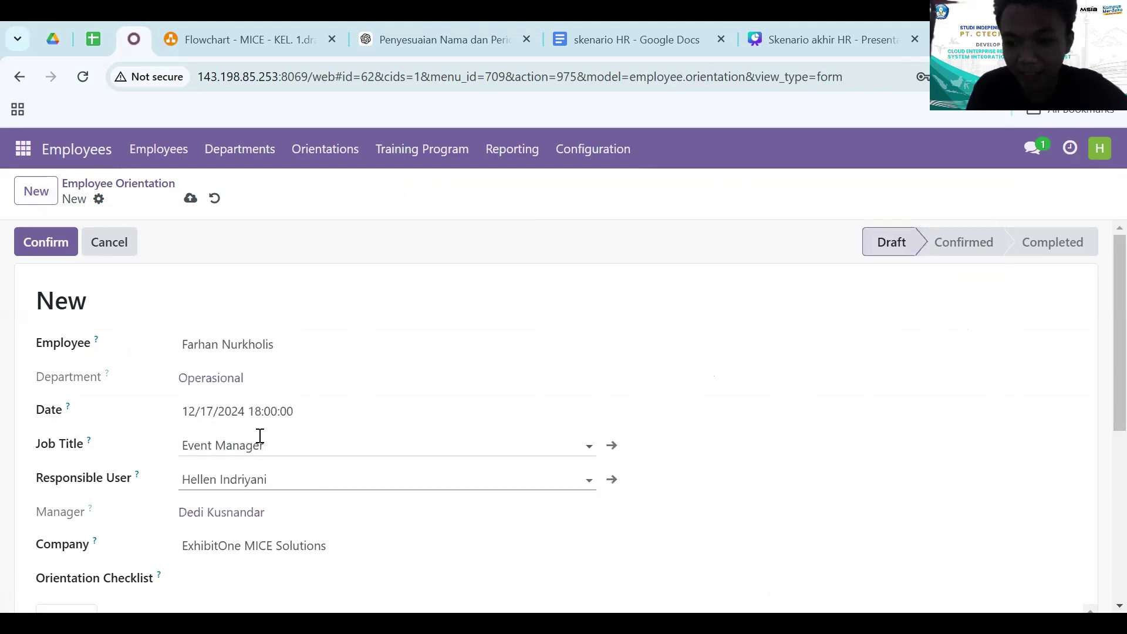
pyautogui.scroll(-3, 260, 440)
pyautogui.click(214, 418)
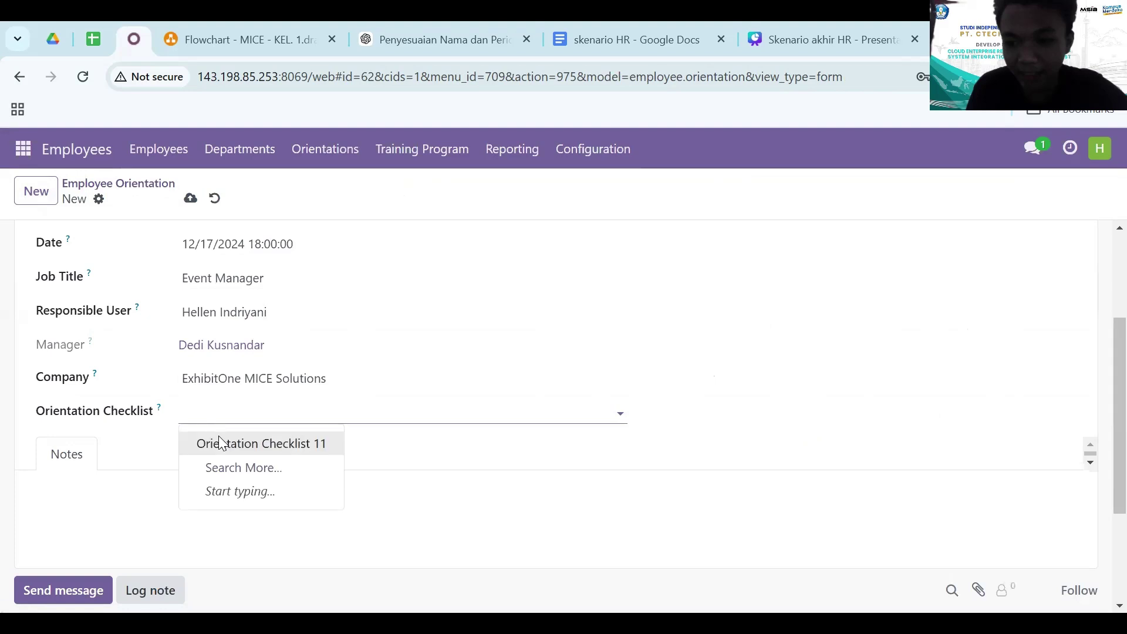
pyautogui.click(220, 443)
pyautogui.scroll(-1, 141, 482)
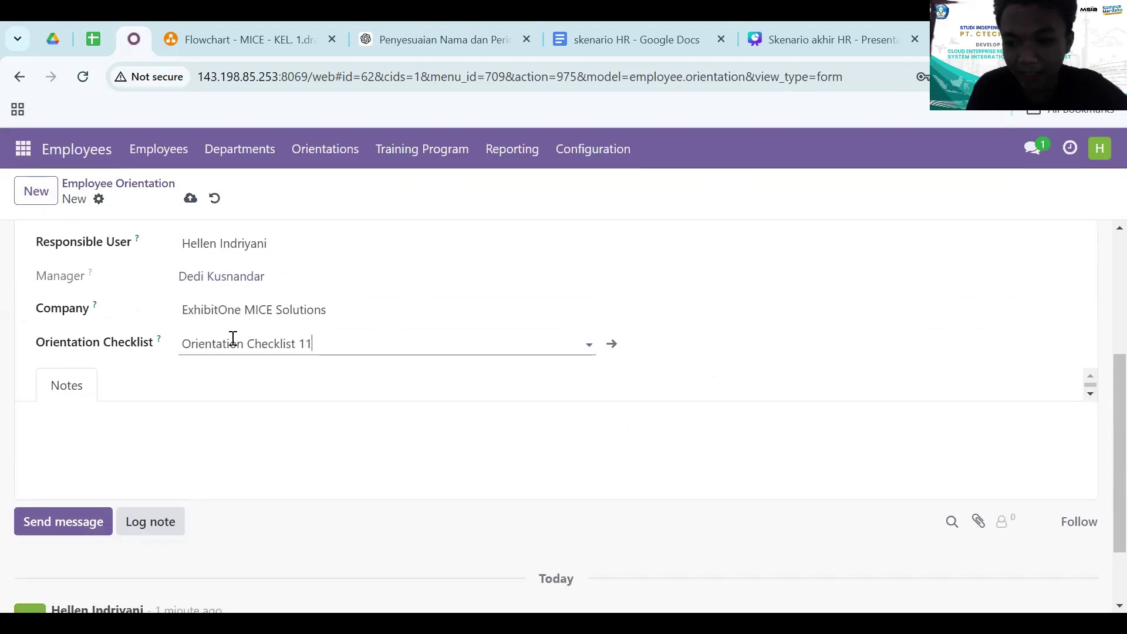
pyautogui.scroll(4, 234, 341)
pyautogui.click(189, 200)
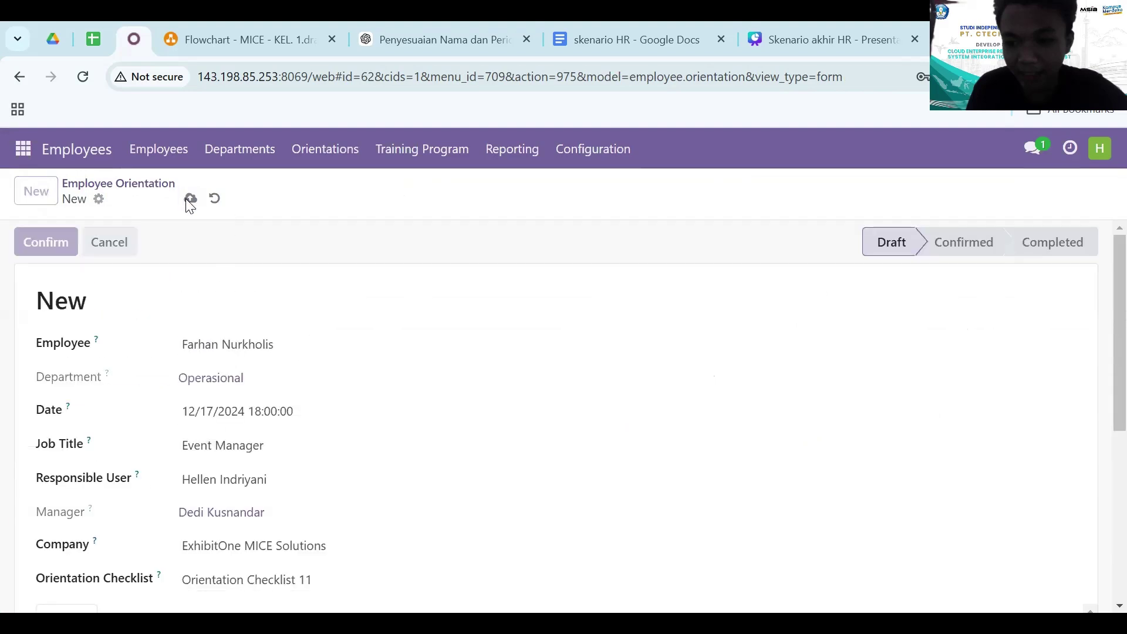
# - Confirm orientation OR063, mark it done, and force it to Completed despite pending checklist lines
pyautogui.click(34, 244)
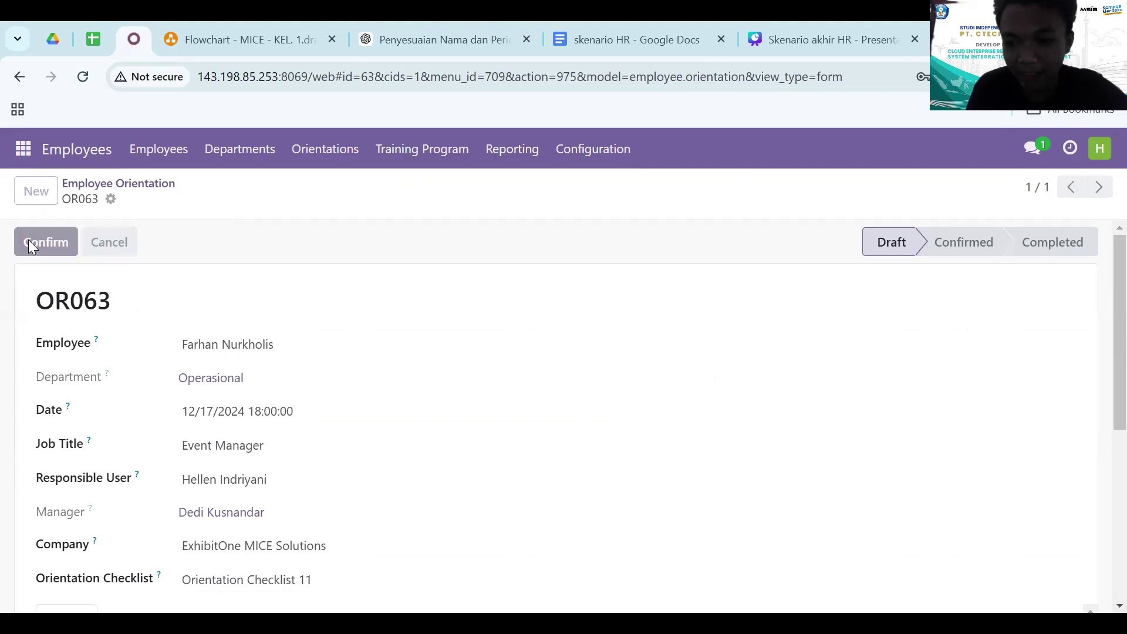
pyautogui.scroll(-2, 153, 433)
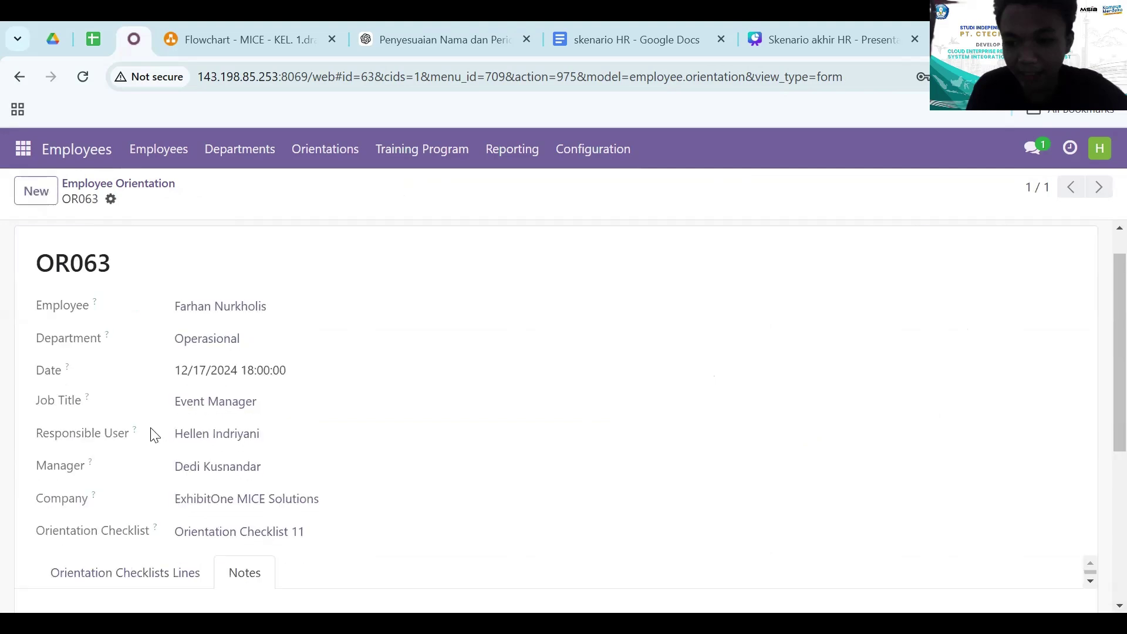
pyautogui.scroll(2, 152, 435)
pyautogui.scroll(-5, 151, 432)
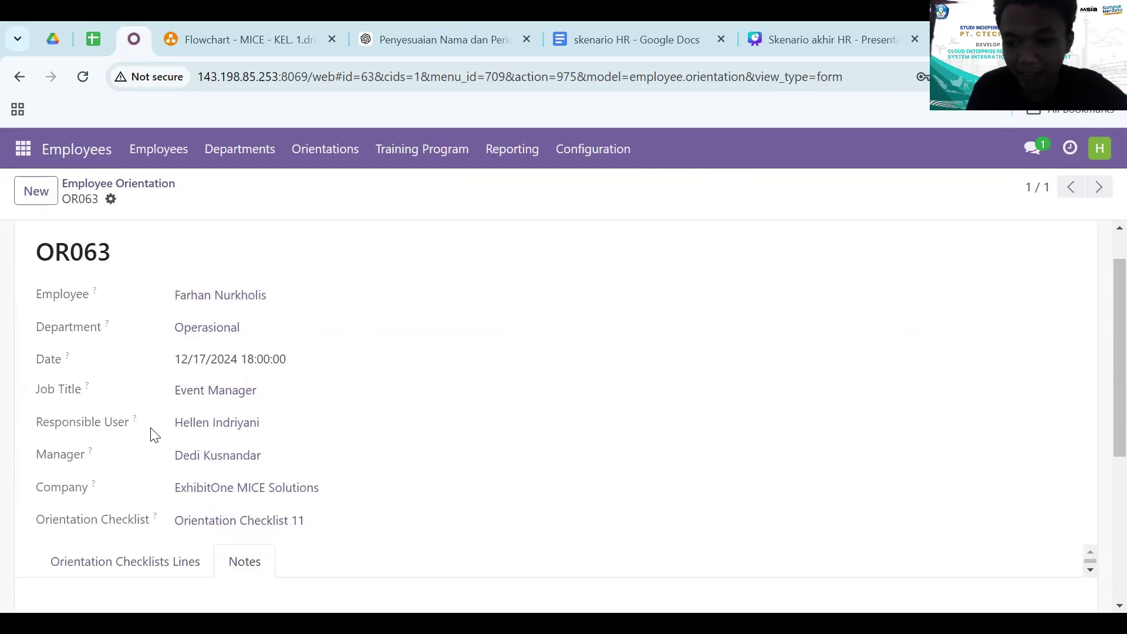
pyautogui.scroll(5, 151, 431)
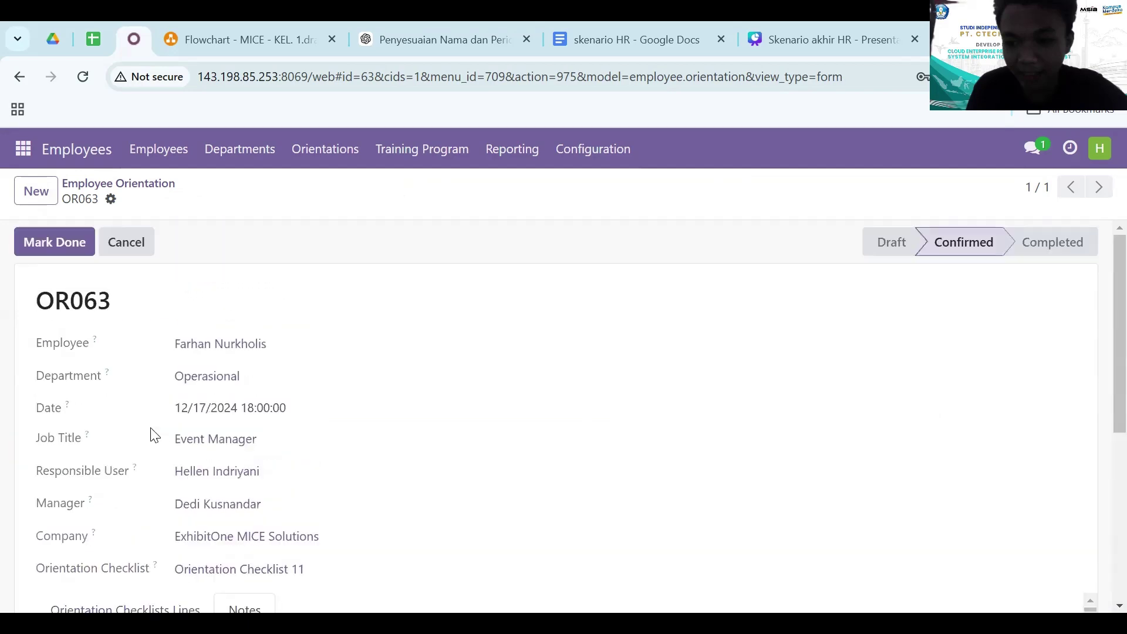
pyautogui.click(47, 240)
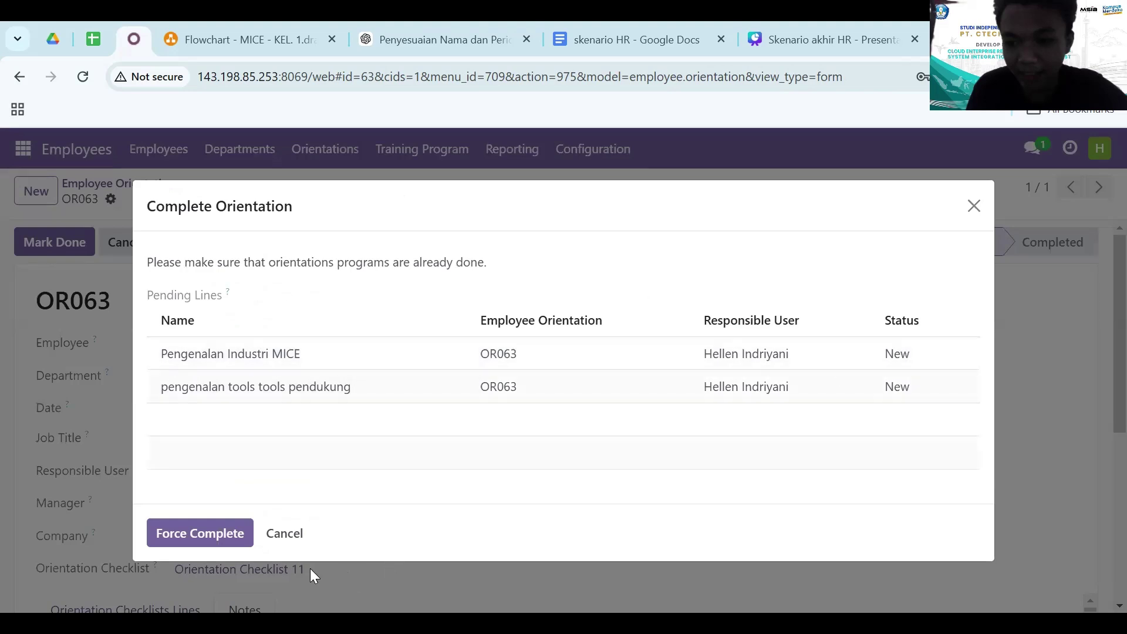
pyautogui.click(192, 538)
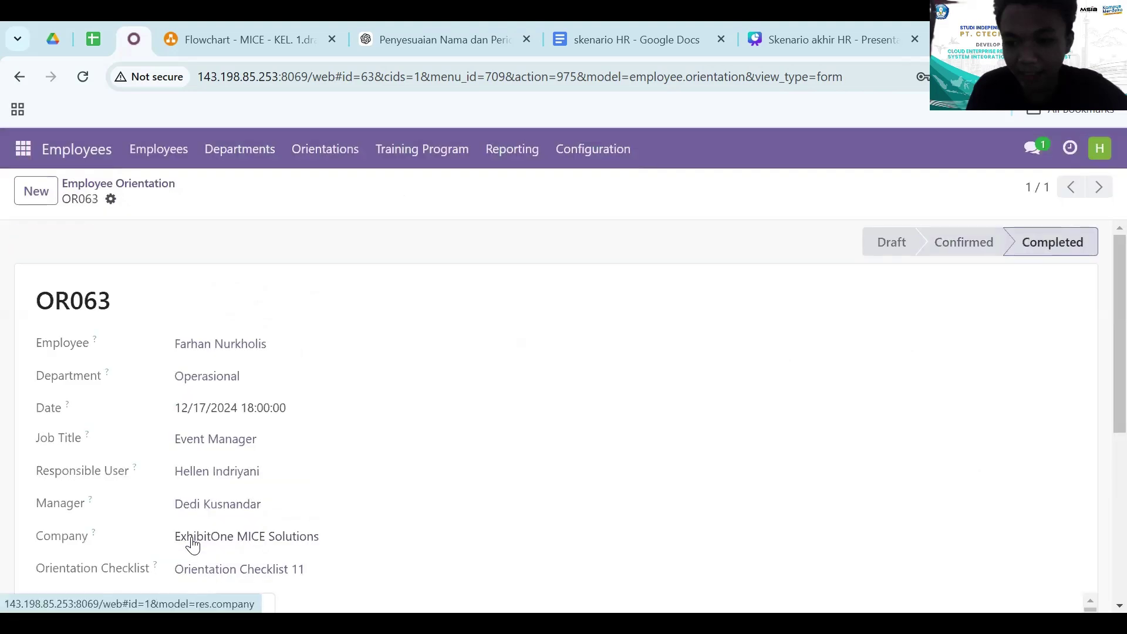
pyautogui.scroll(-5, 486, 337)
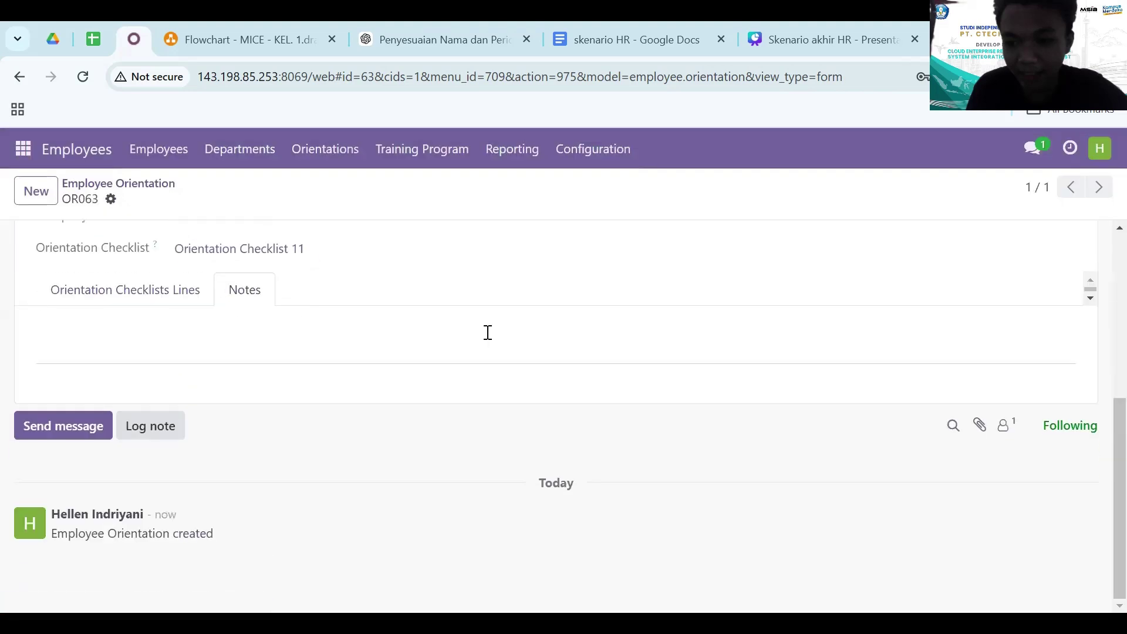
pyautogui.scroll(5, 255, 428)
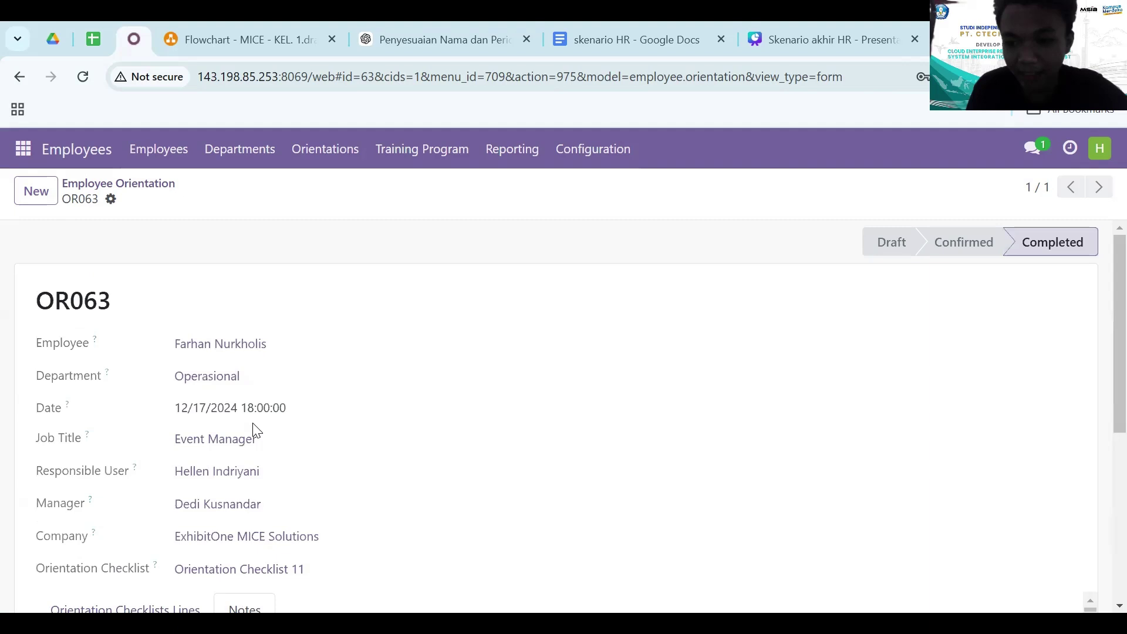
# - Return to the orientation list and briefly open then close the orientation section's choices
pyautogui.click(103, 188)
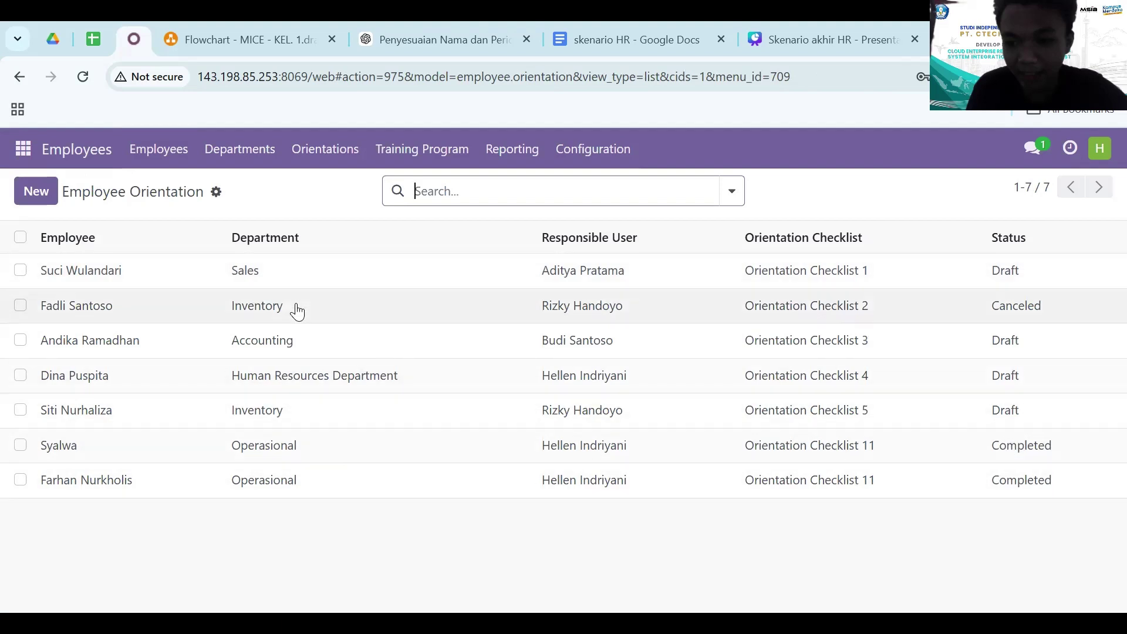
pyautogui.click(310, 152)
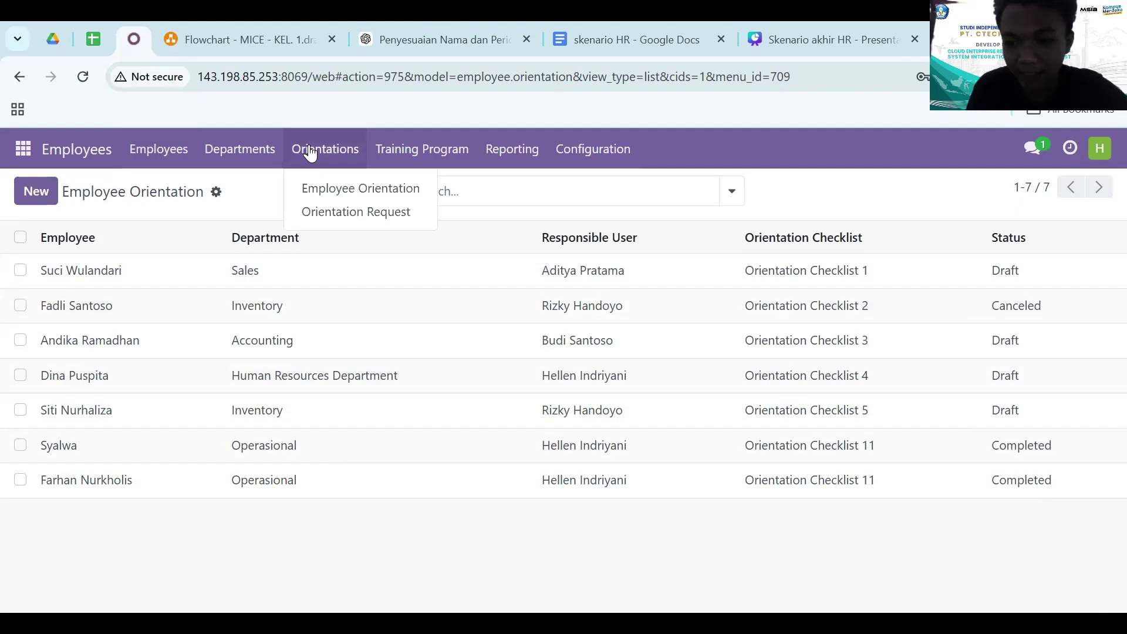
pyautogui.click(245, 214)
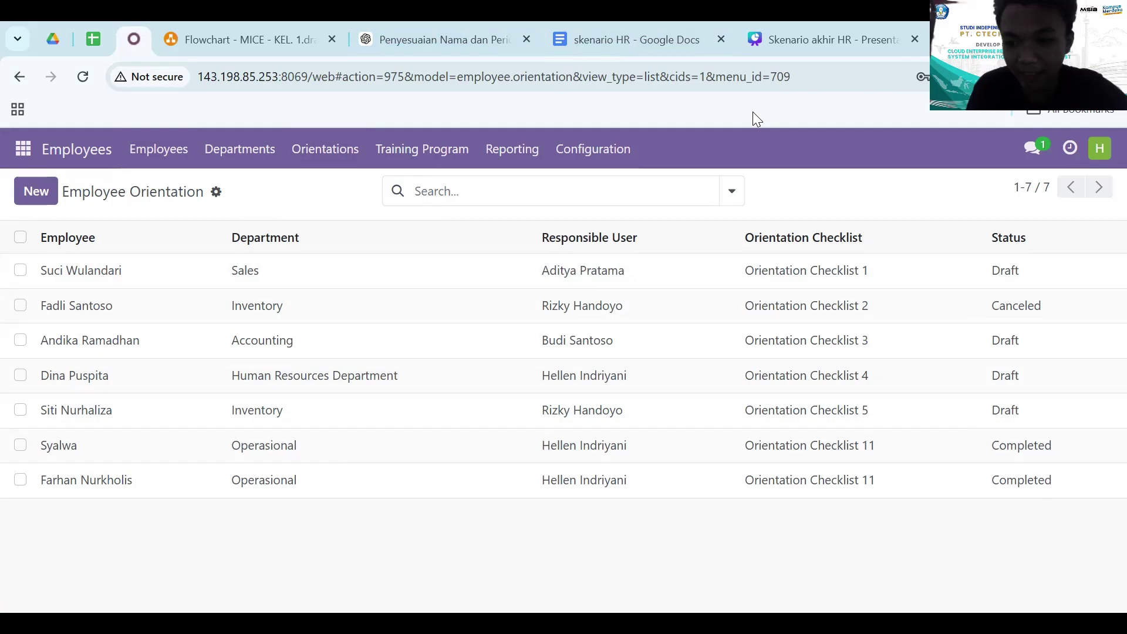
# - Exit the slideshow and bring the browser with Odoo's Apps page back up
pyautogui.hotkey('alt', 'Tab')
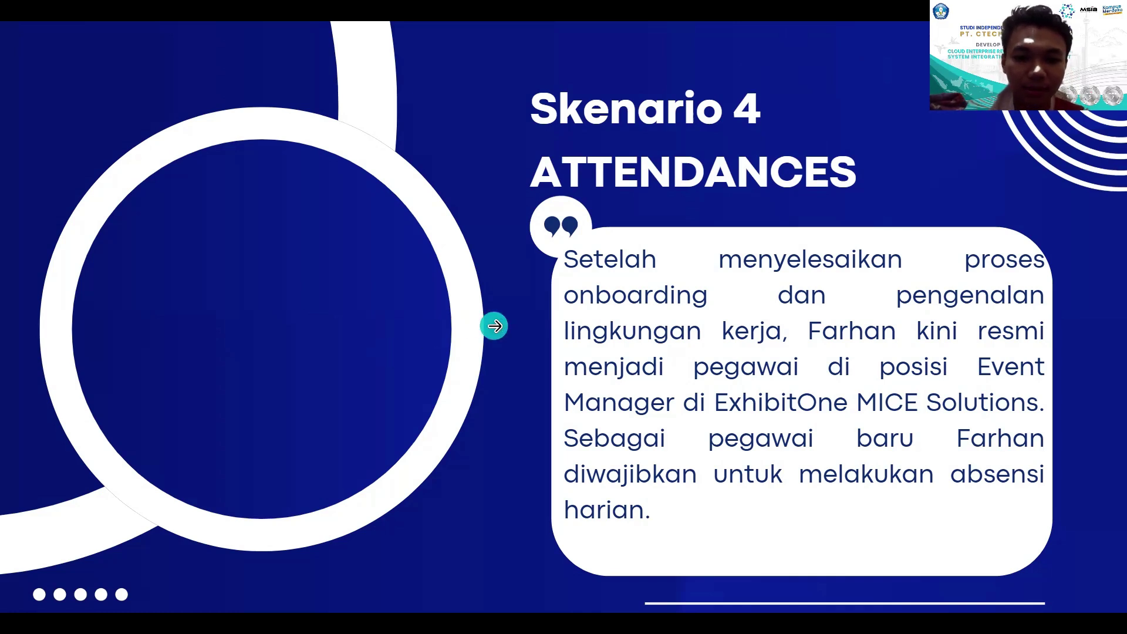
pyautogui.press('Escape')
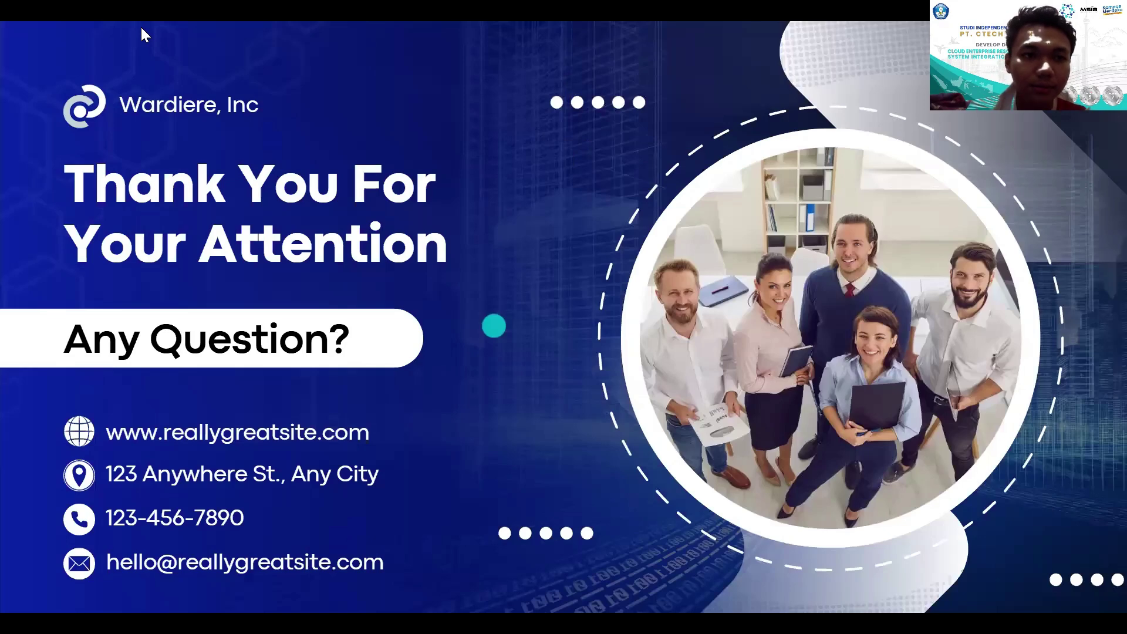
pyautogui.hotkey('alt', 'Tab')
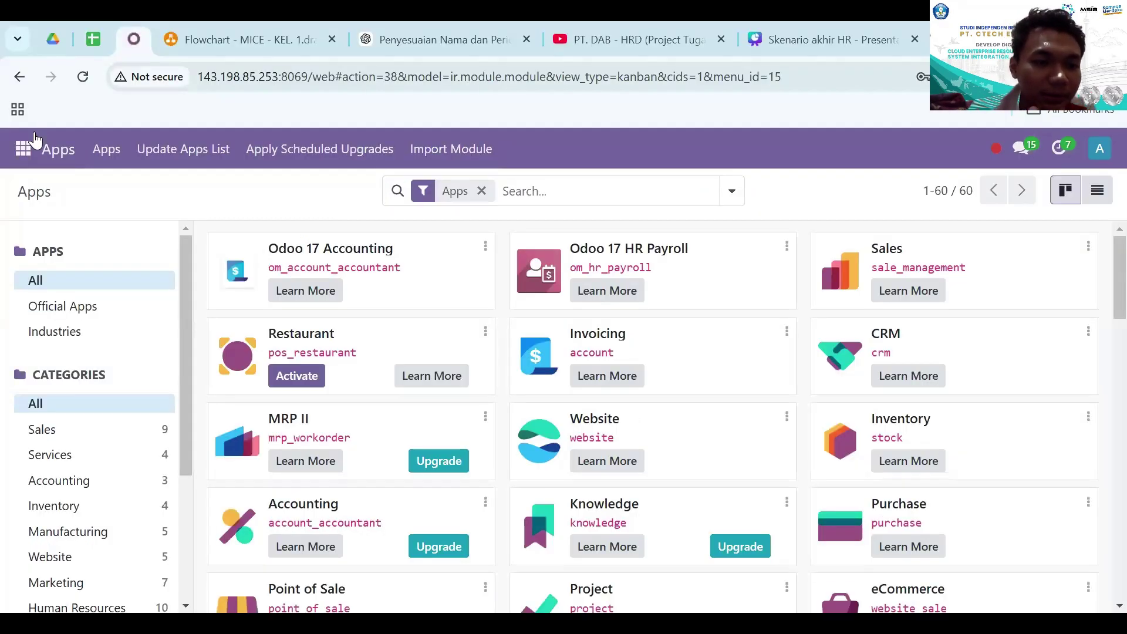
# - In Employees, search for the employee by name and open the Event Manager's record
pyautogui.click(34, 141)
pyautogui.scroll(-3, 51, 367)
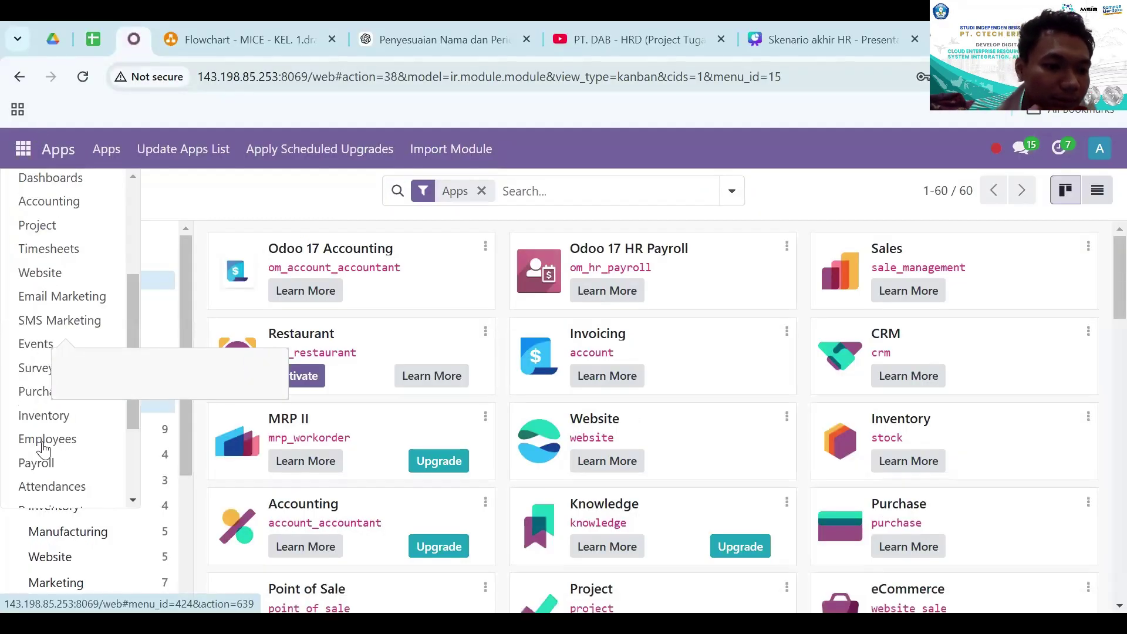
pyautogui.scroll(-3, 47, 452)
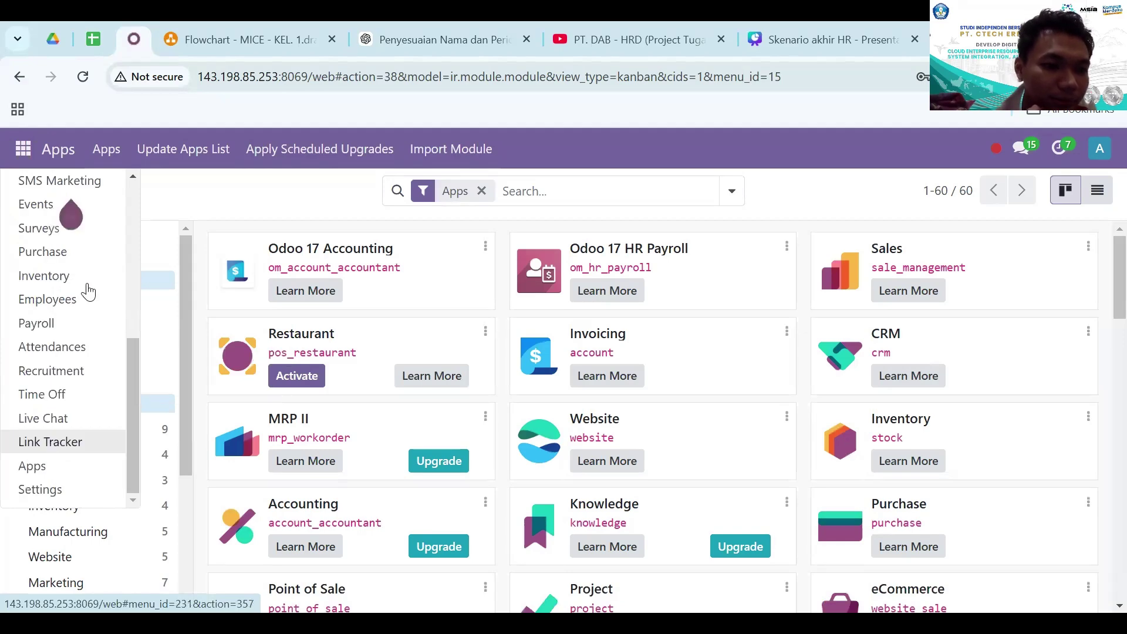
pyautogui.click(77, 298)
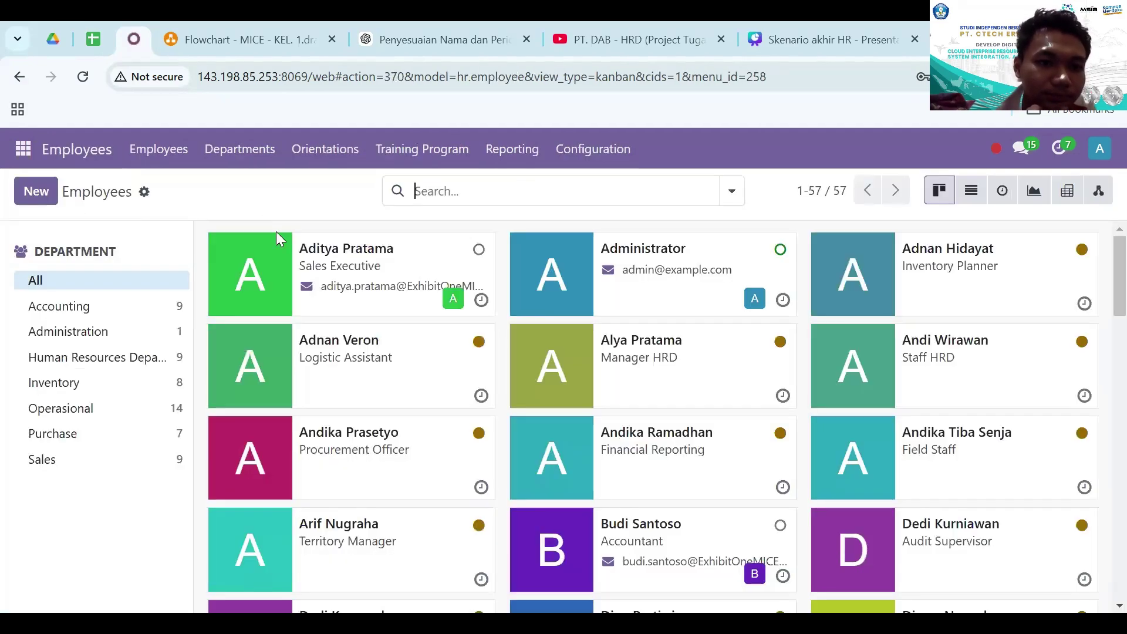
pyautogui.write('FAR')
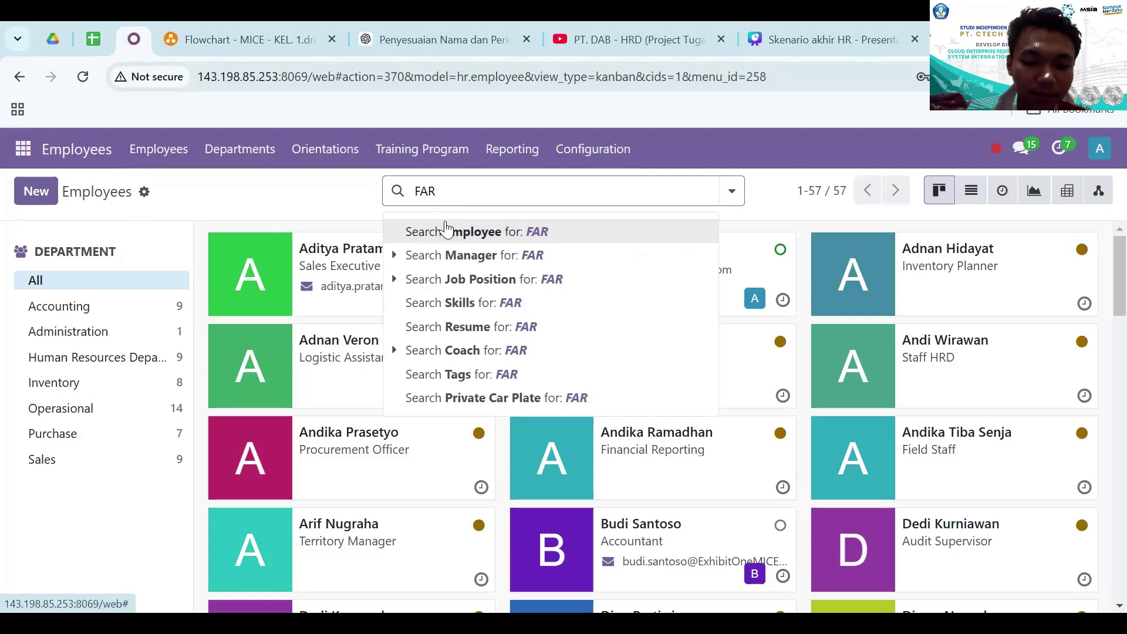
pyautogui.write('HAN')
pyautogui.press('Return')
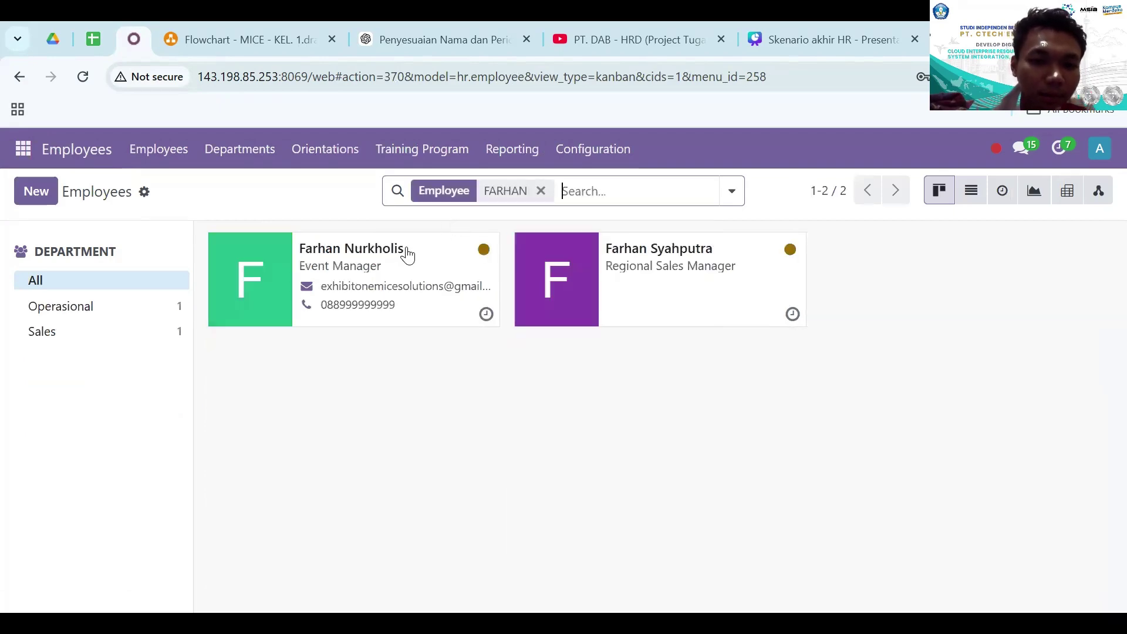
pyautogui.click(408, 253)
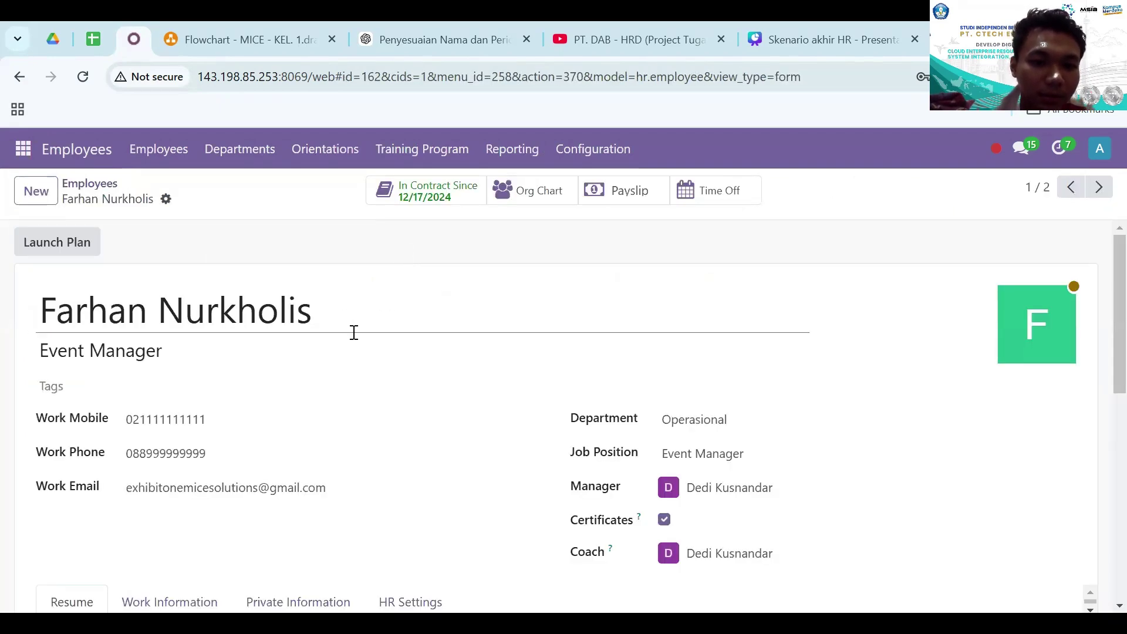
# - Under HR Settings, link the matching Related User, enter an attendance PIN code, and save
pyautogui.scroll(-3, 354, 332)
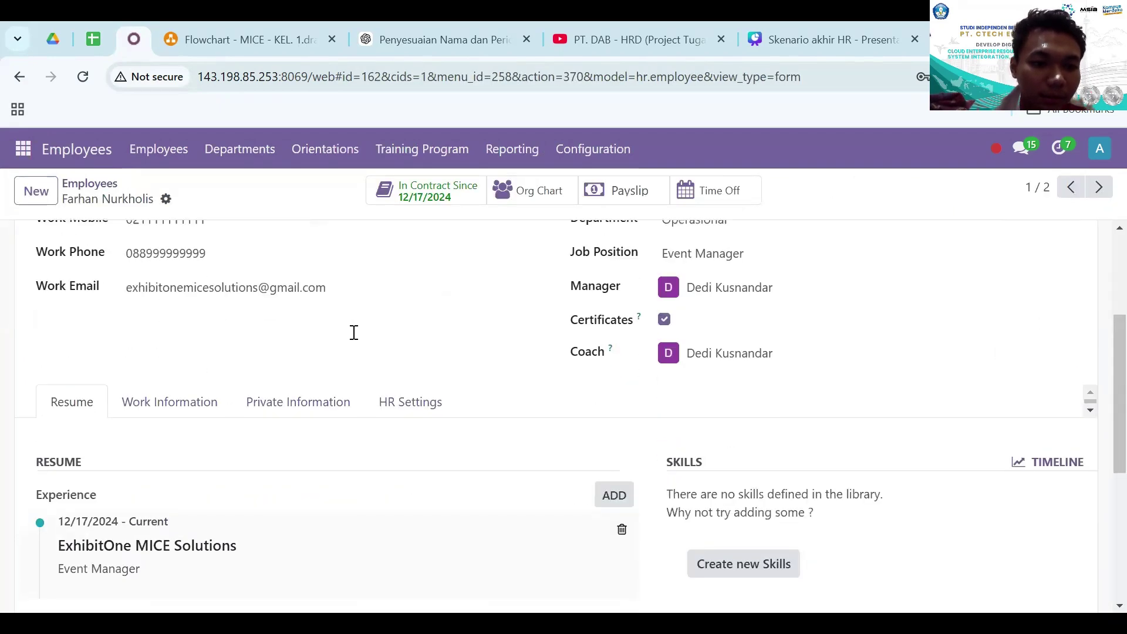
pyautogui.click(397, 414)
pyautogui.scroll(-2, 352, 446)
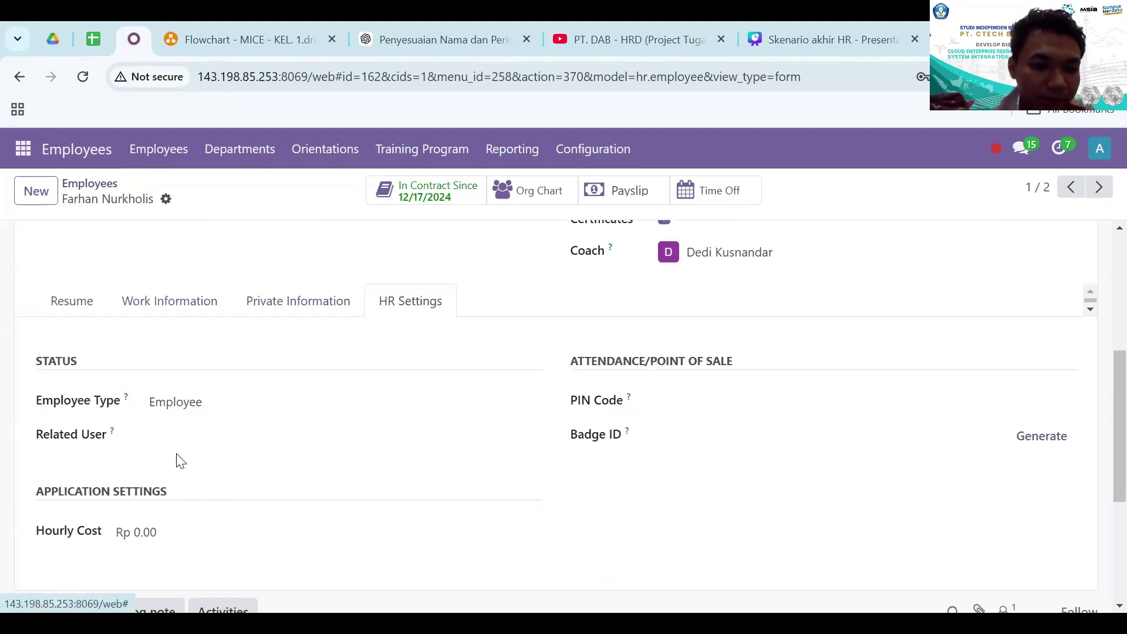
pyautogui.click(185, 429)
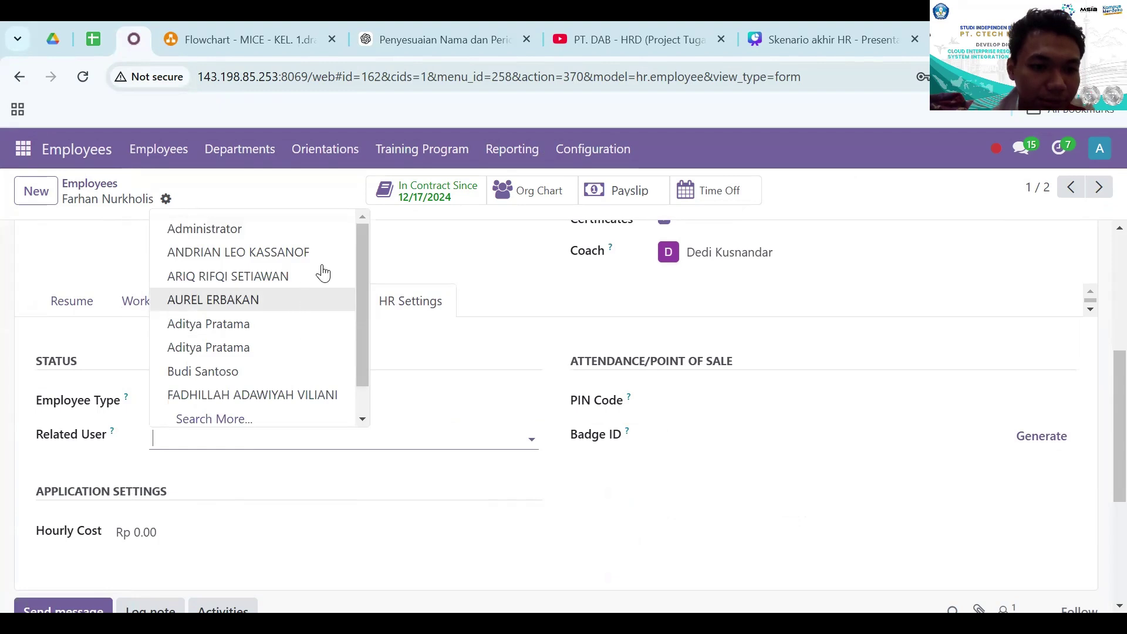
pyautogui.write('FAR')
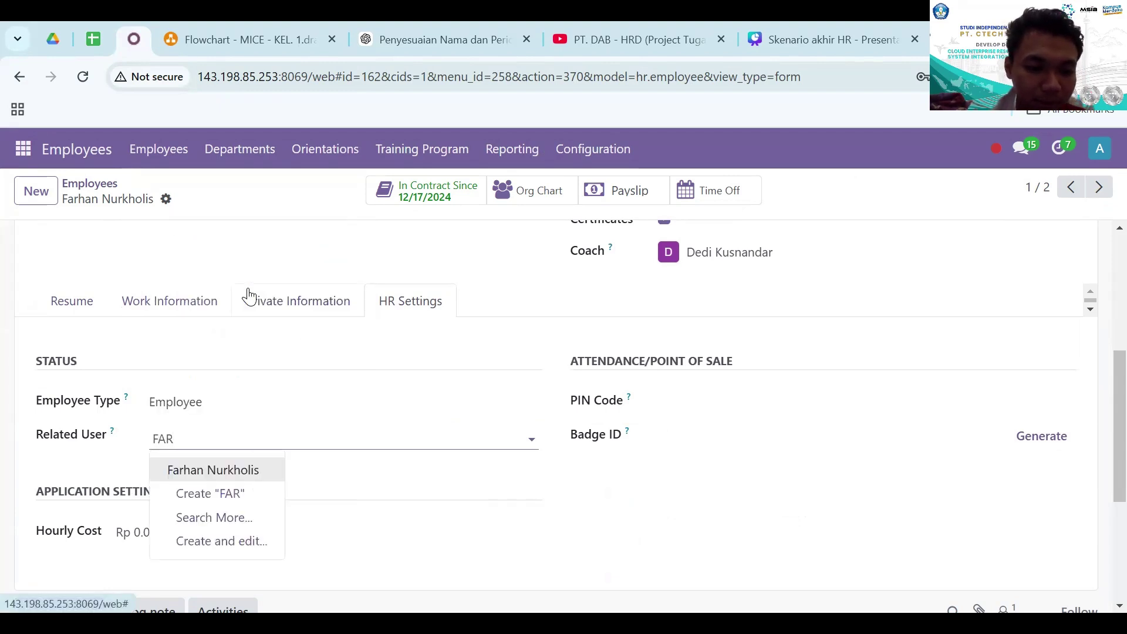
pyautogui.click(192, 473)
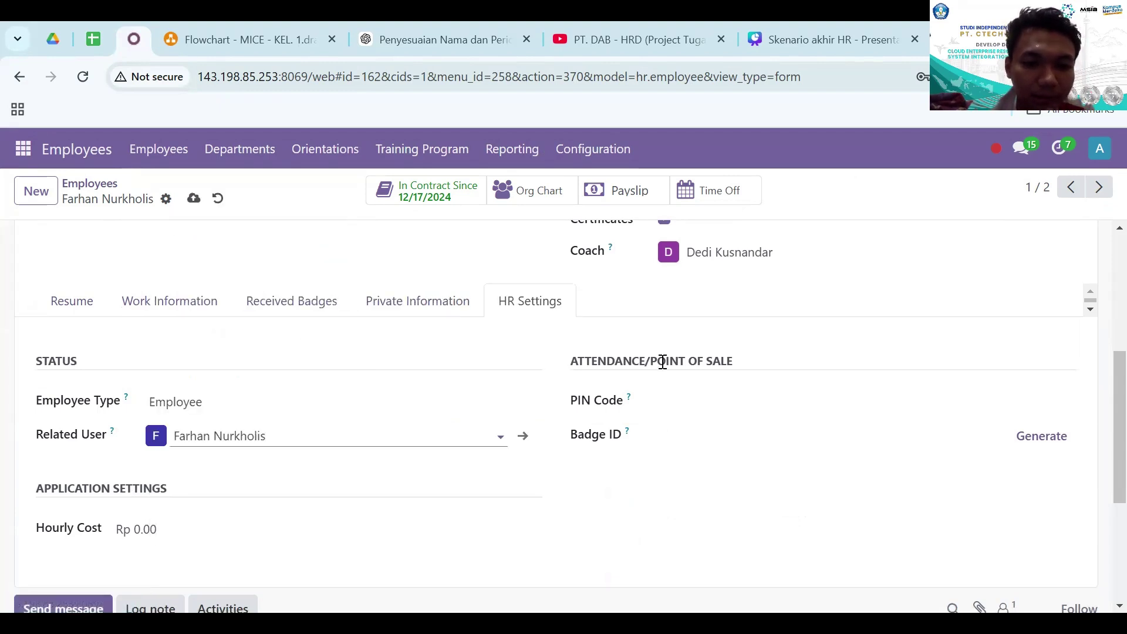
pyautogui.click(658, 394)
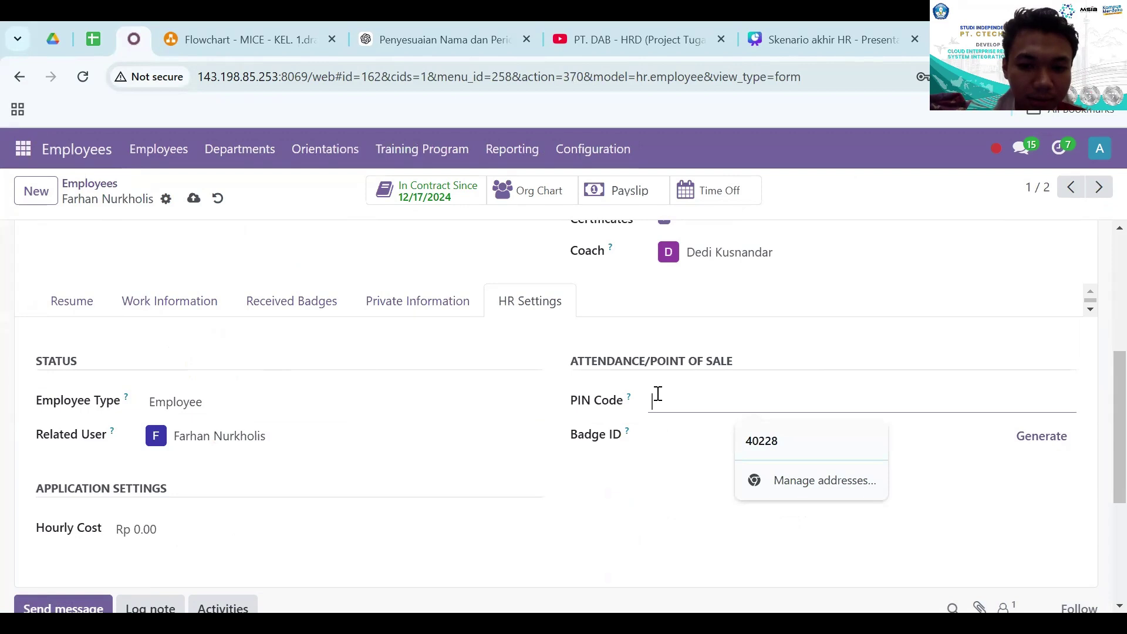
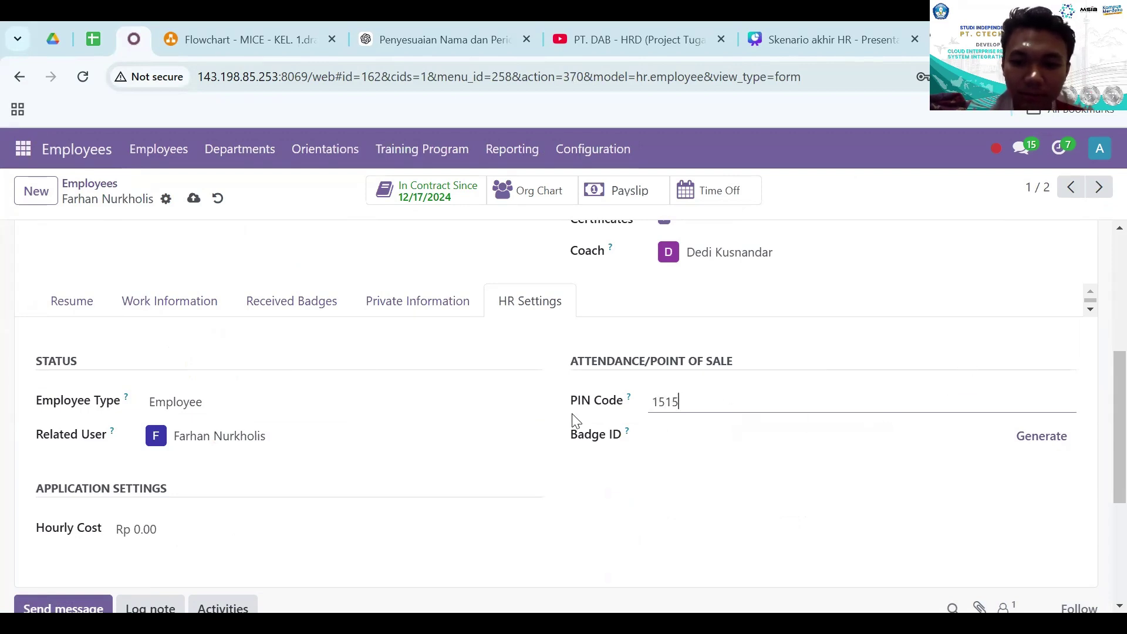
pyautogui.click(190, 200)
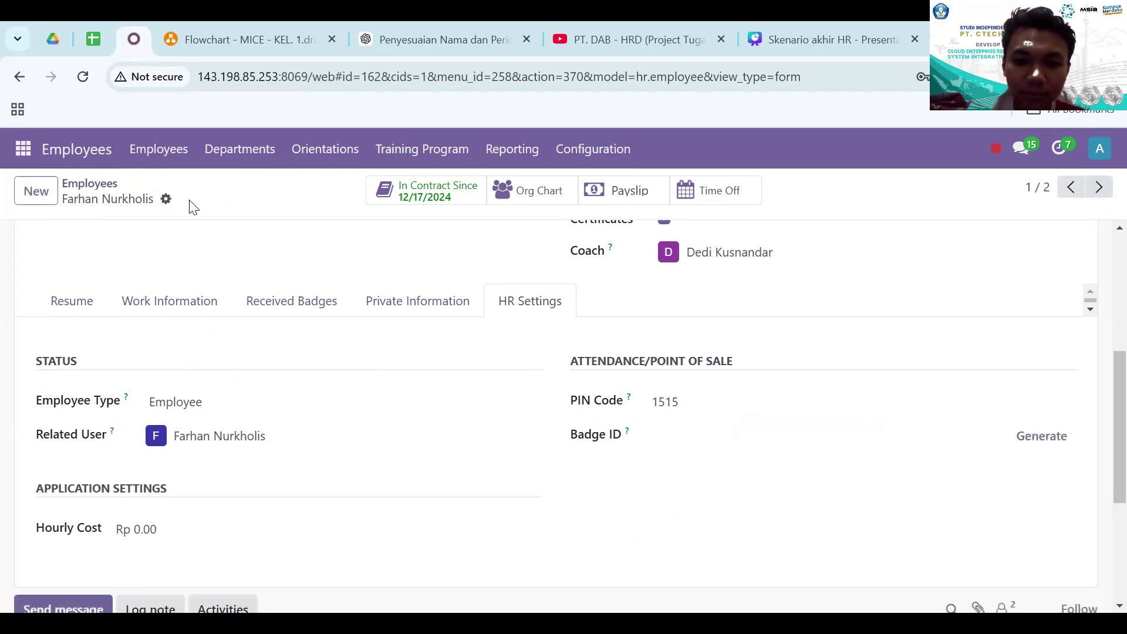
pyautogui.scroll(5, 759, 380)
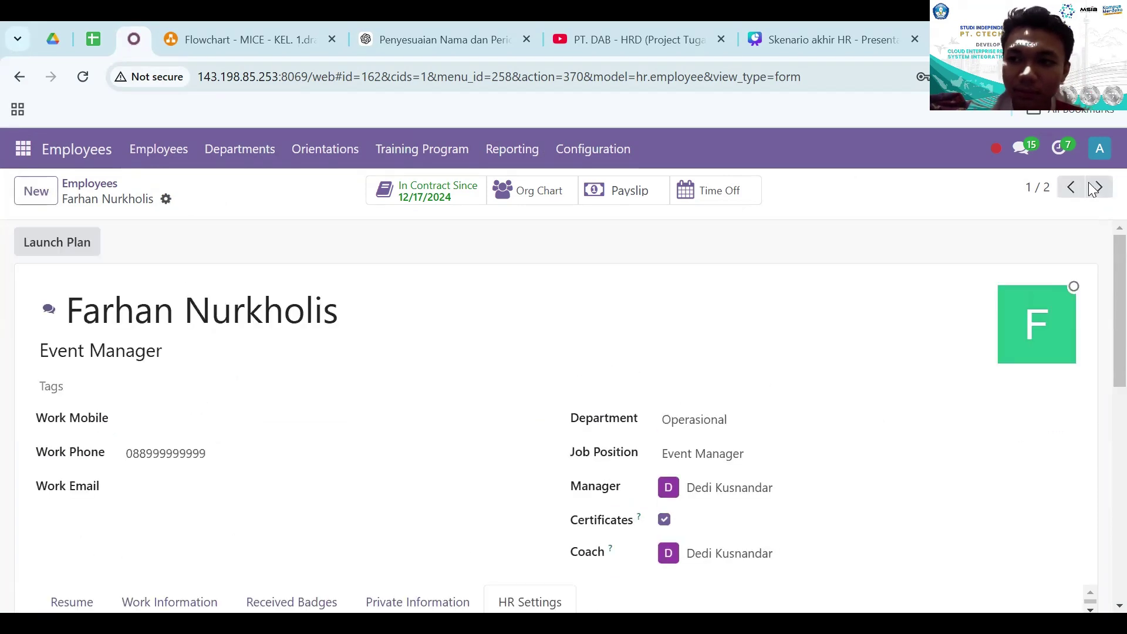
# - Log out and sign back in with the employee's login and password
pyautogui.click(1100, 148)
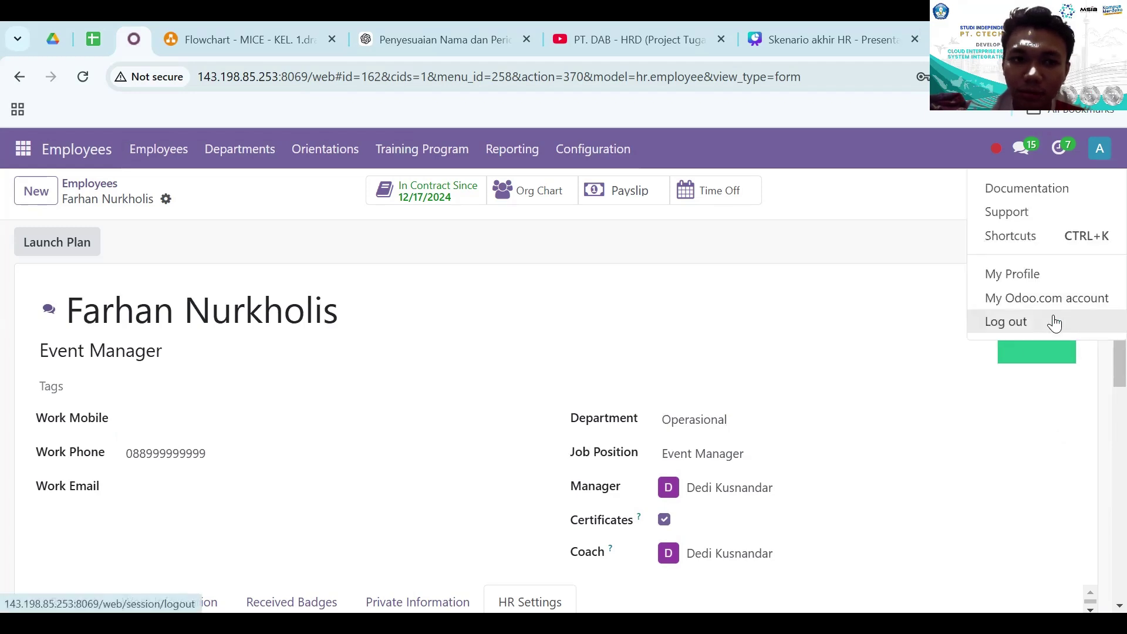
pyautogui.click(1055, 322)
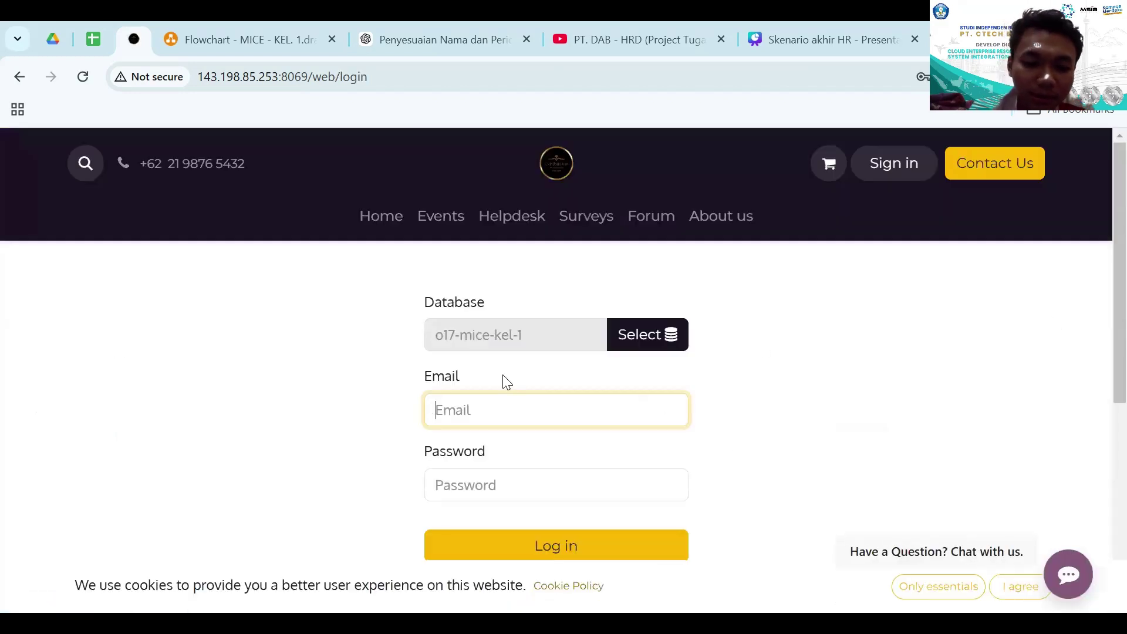
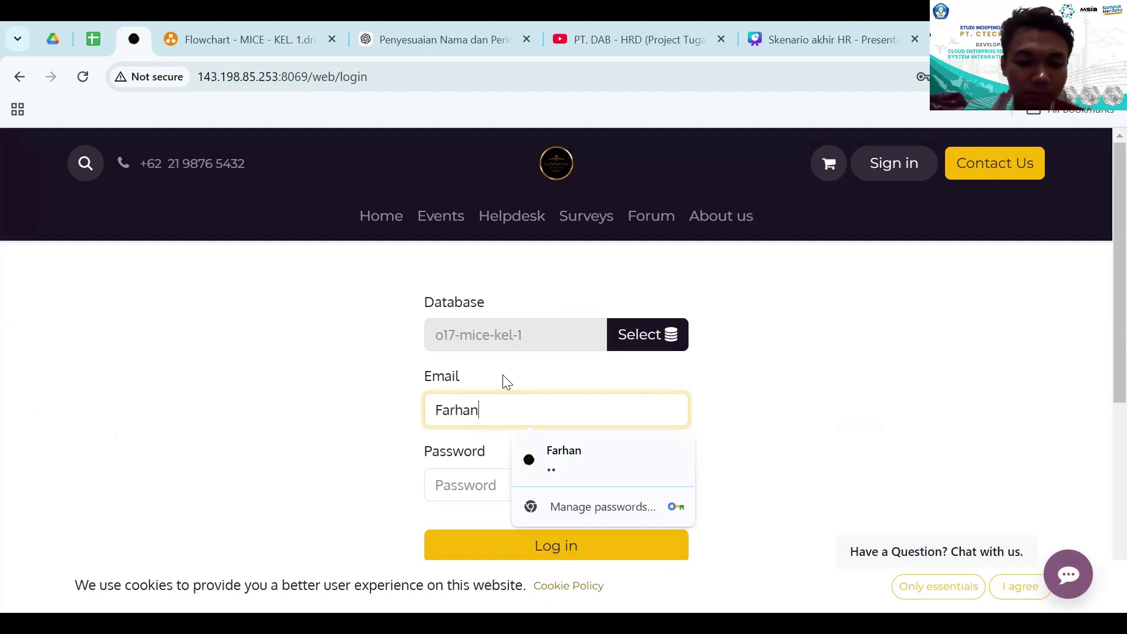
pyautogui.press('Tab')
pyautogui.press('Return')
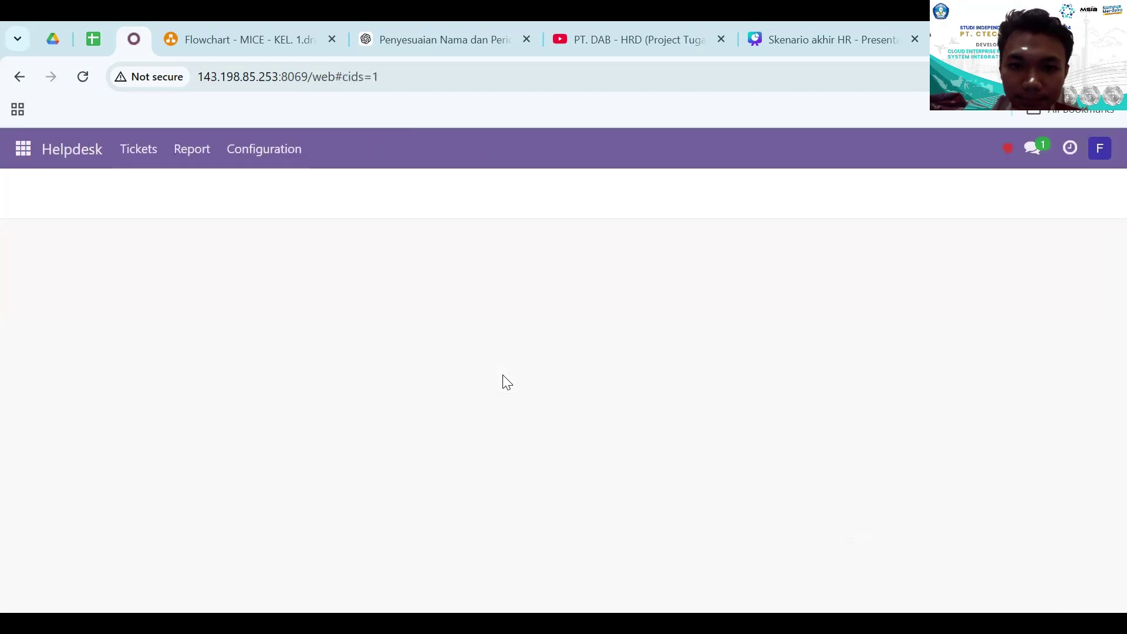
# - Open the Attendances app from the apps menu
pyautogui.click(22, 153)
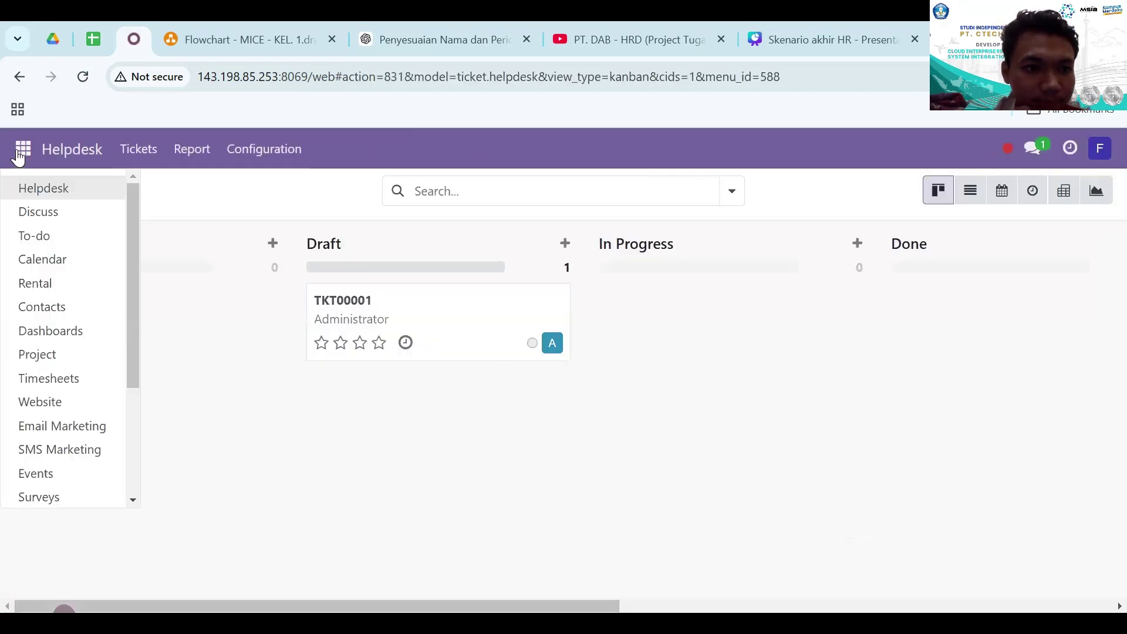
pyautogui.scroll(-3, 74, 434)
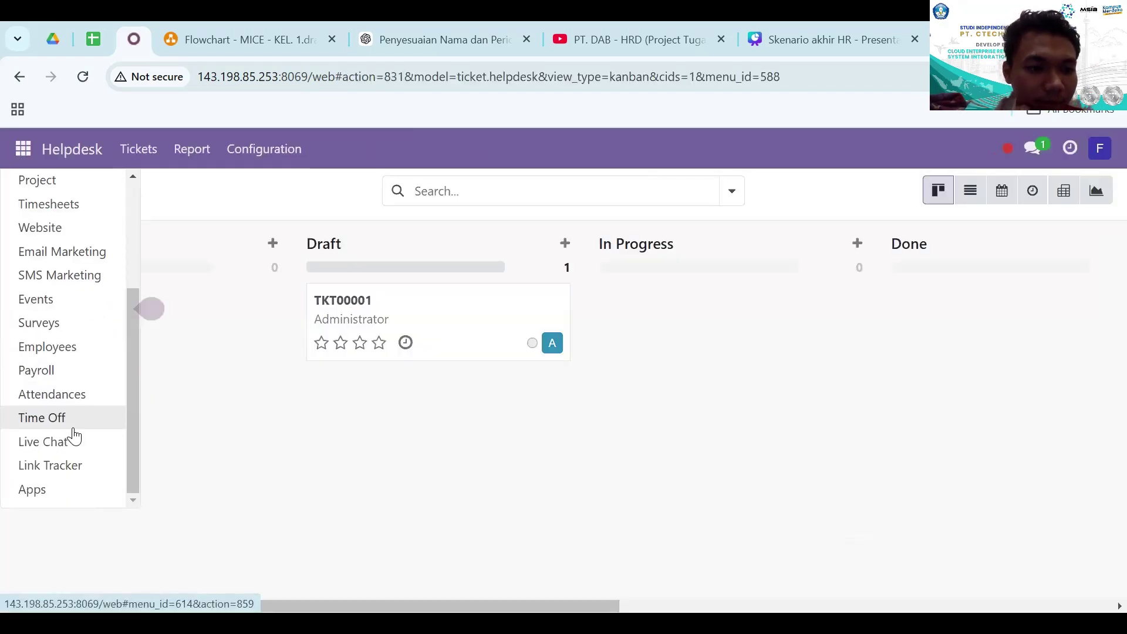
pyautogui.click(81, 406)
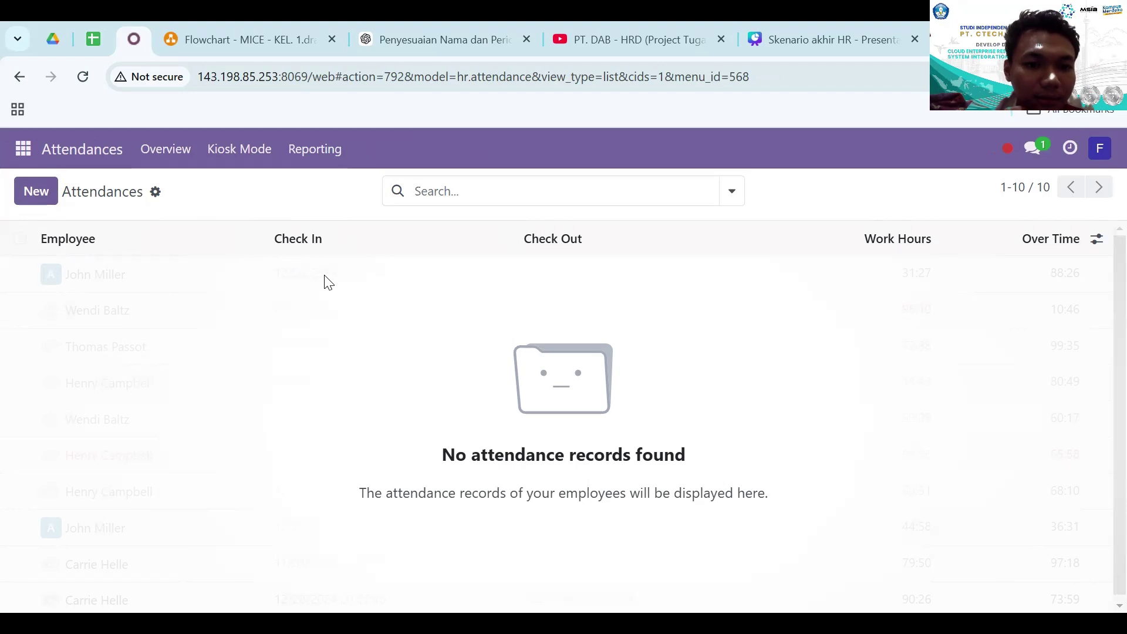
# - Create a new attendance record with check-out set to December 18 at 09:27
pyautogui.click(37, 191)
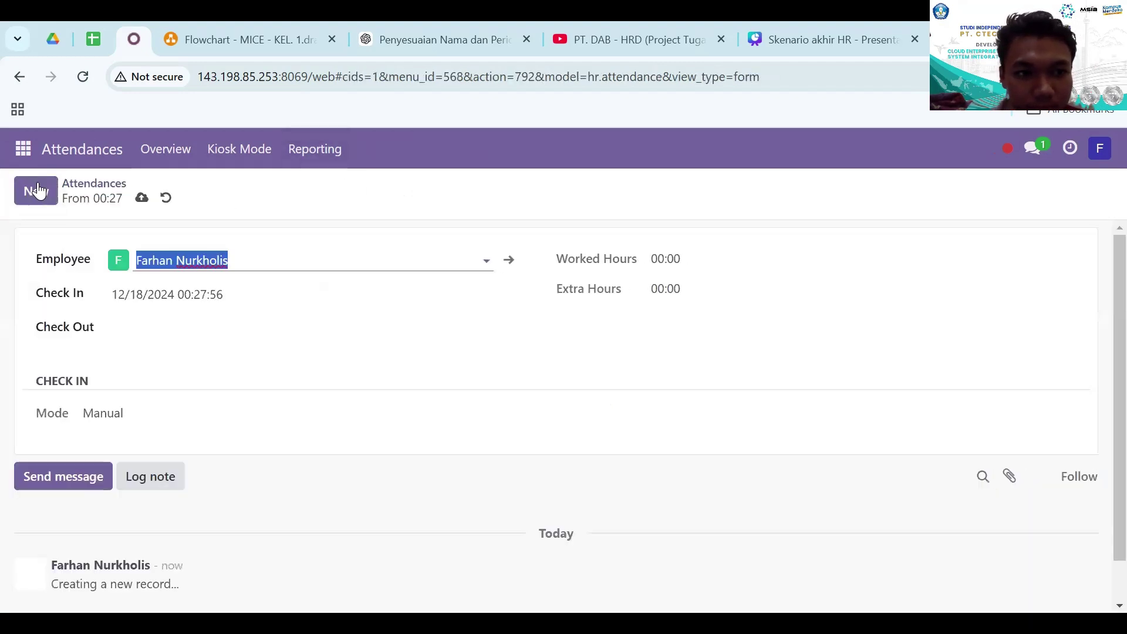
pyautogui.click(237, 338)
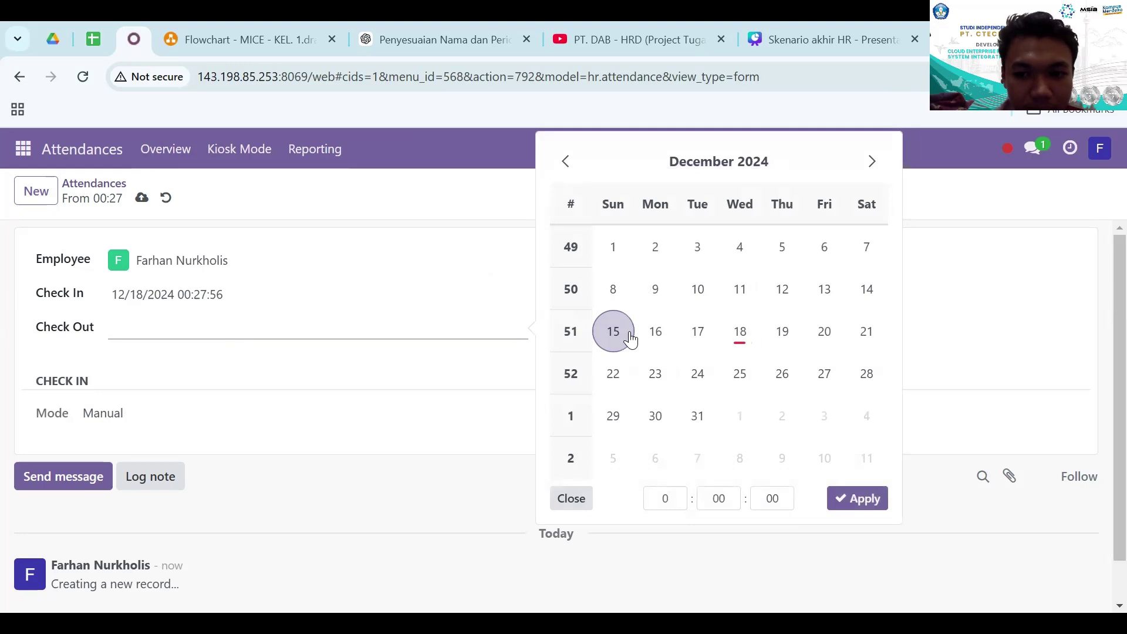
pyautogui.click(738, 338)
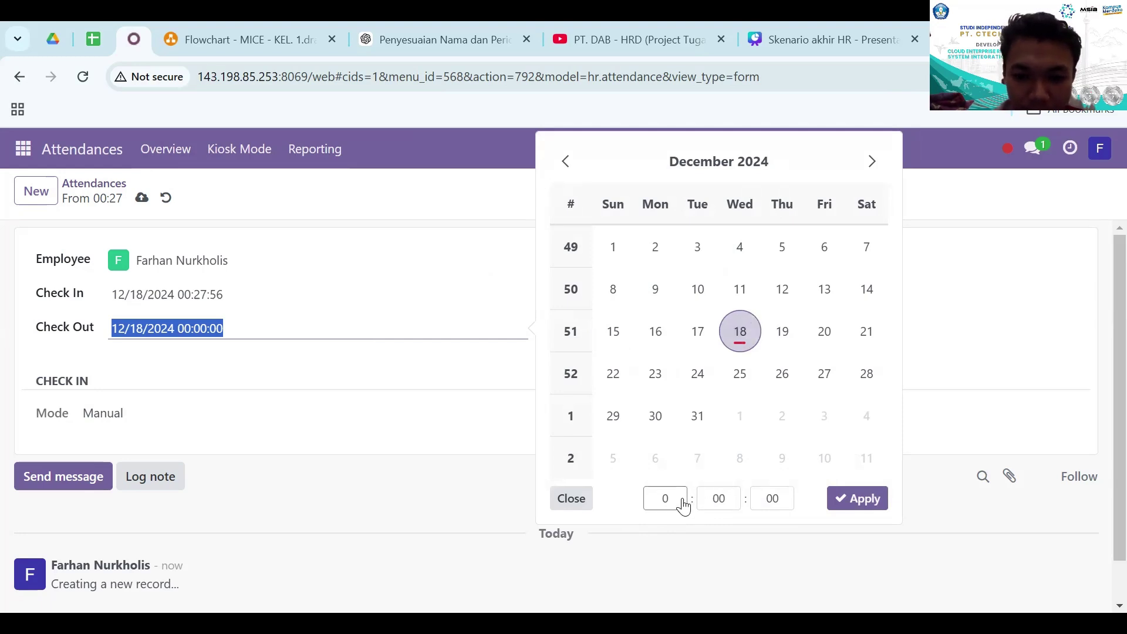
pyautogui.click(683, 504)
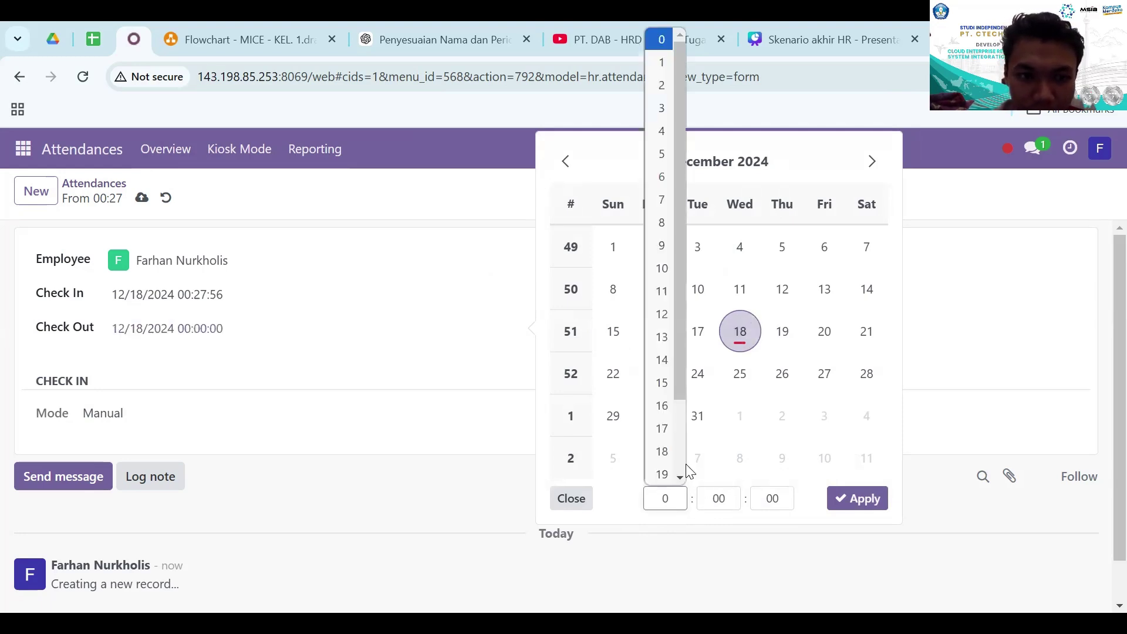
pyautogui.click(662, 245)
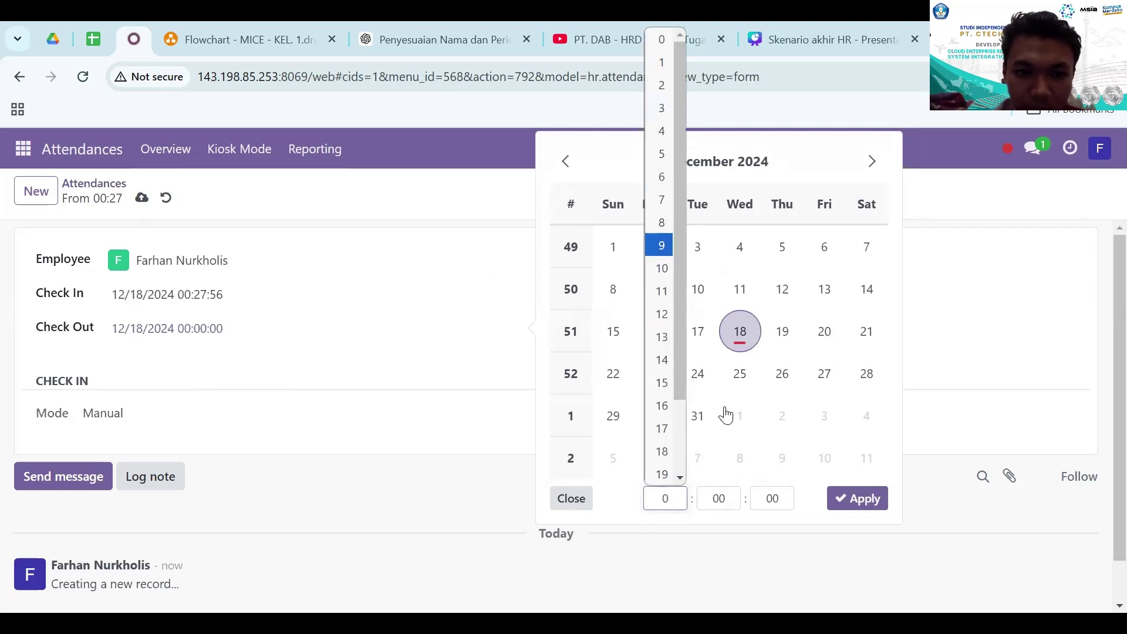
pyautogui.click(731, 499)
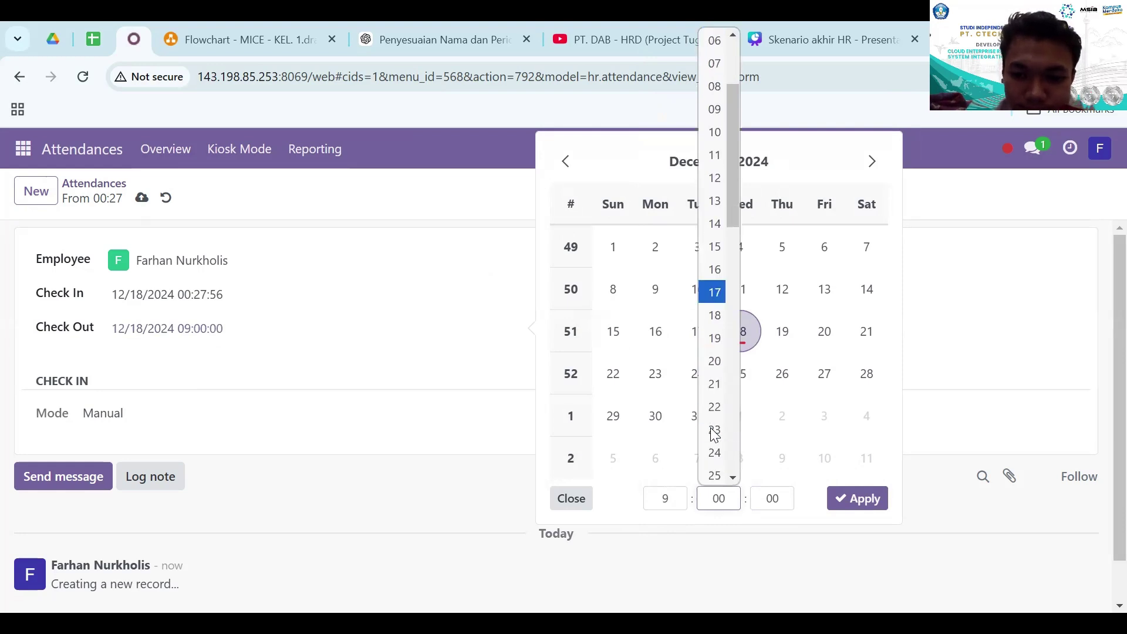
pyautogui.scroll(-1, 715, 435)
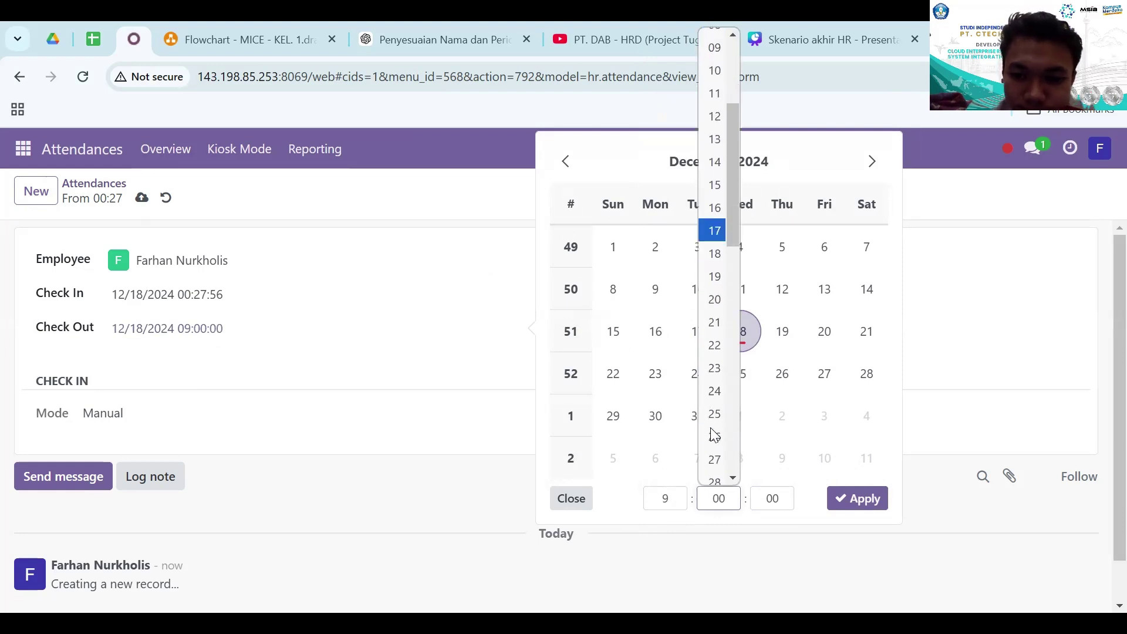
pyautogui.click(715, 459)
pyautogui.click(846, 499)
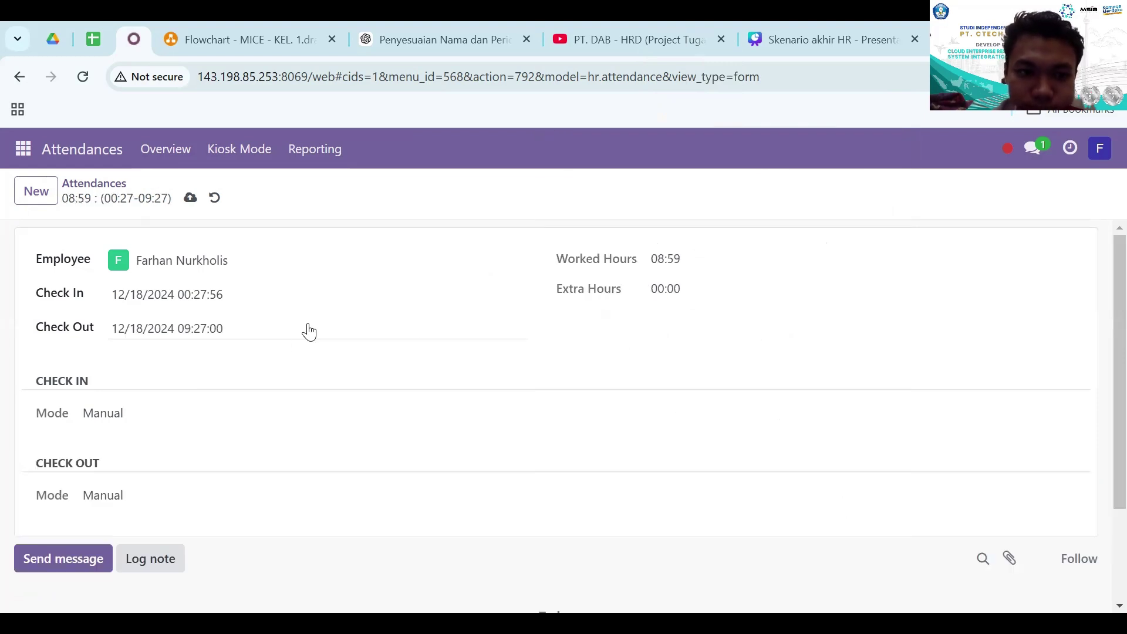
# - Correct the check-out time to 09:28, save the record, and return to the Attendances list
pyautogui.click(257, 341)
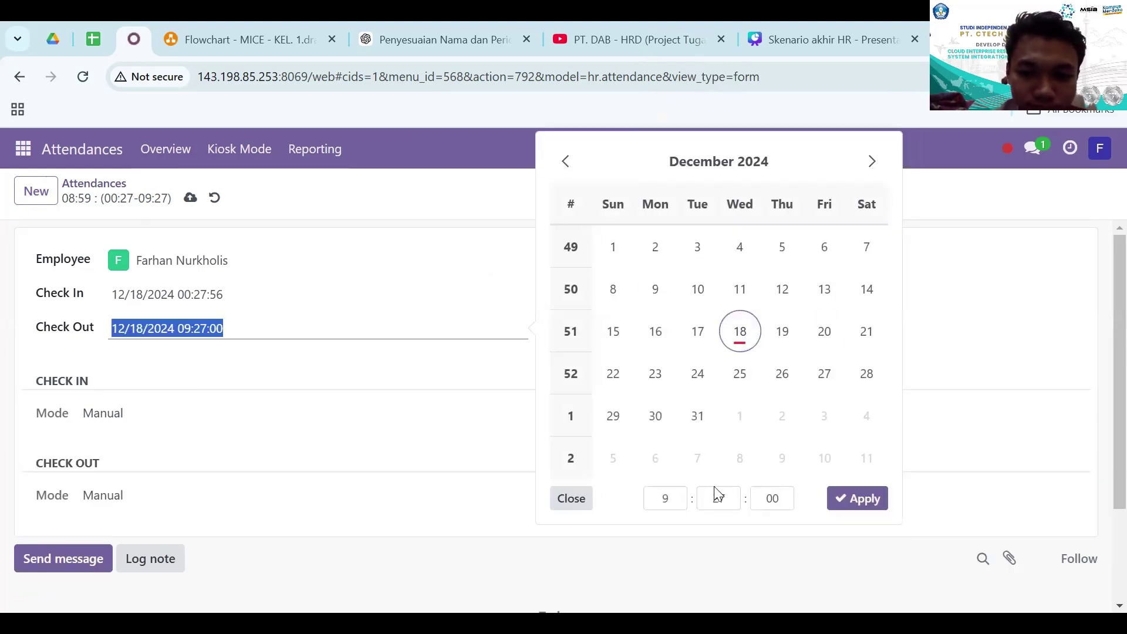
pyautogui.click(728, 500)
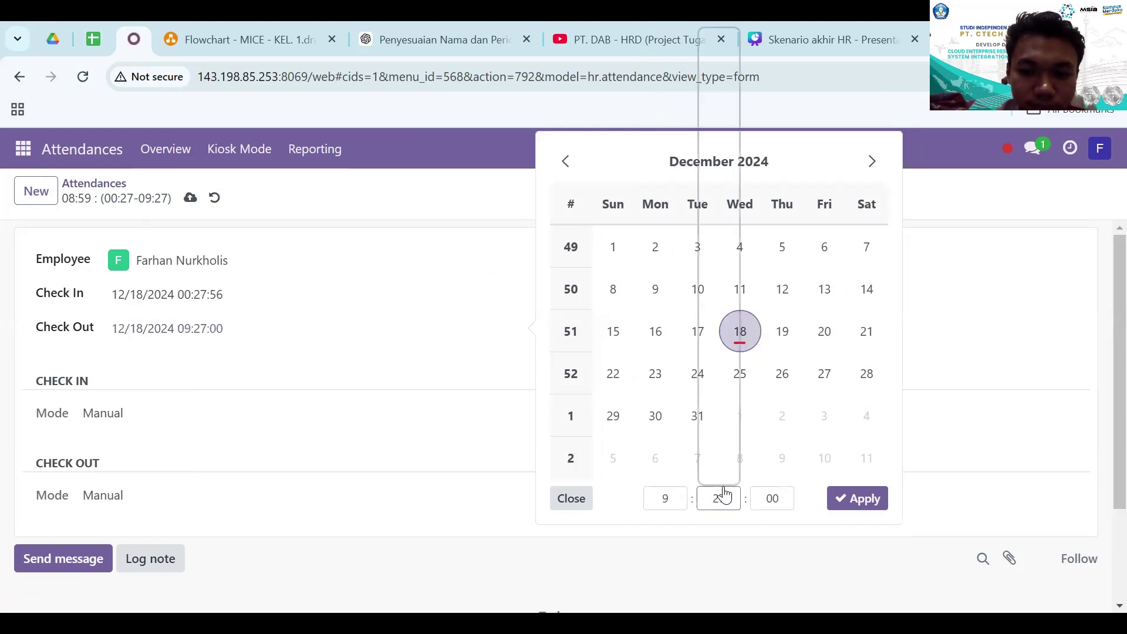
pyautogui.click(728, 500)
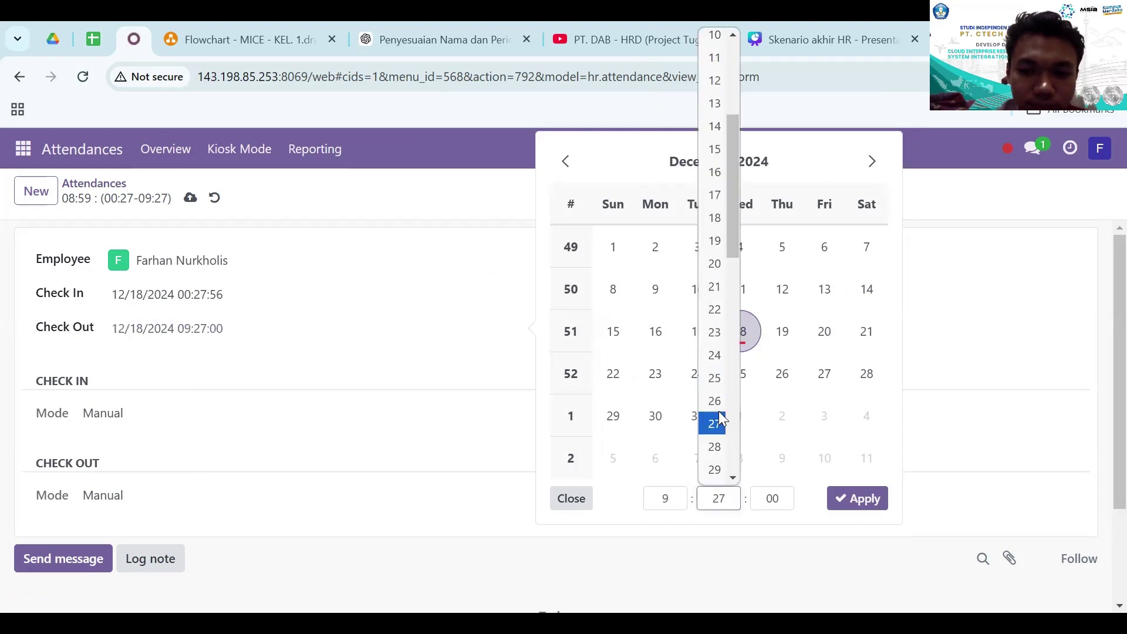
pyautogui.click(715, 447)
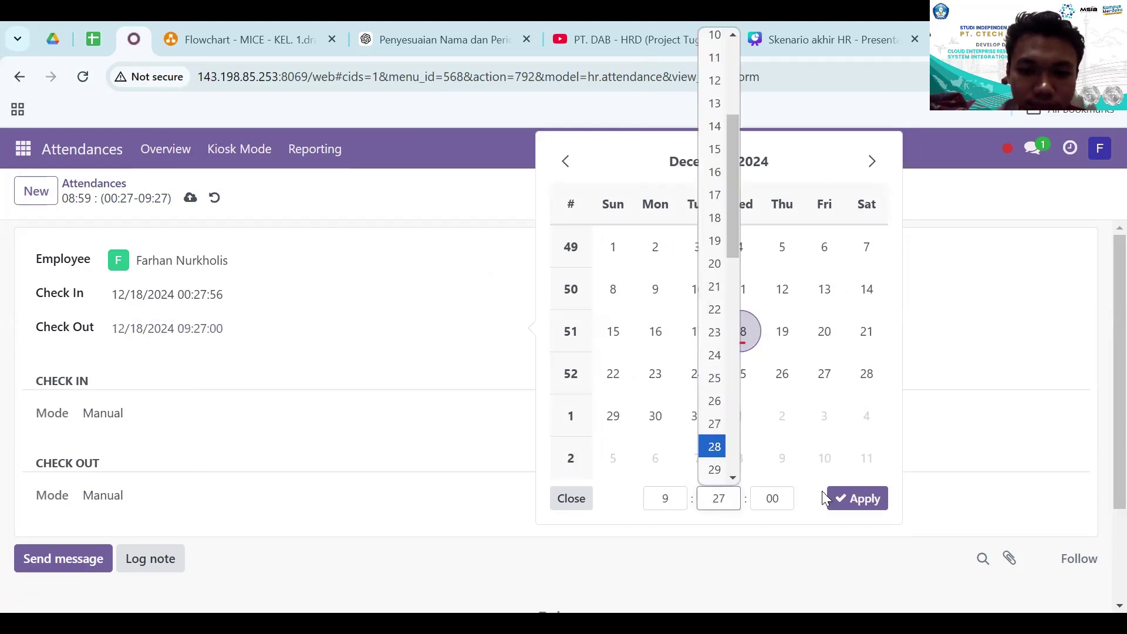
pyautogui.click(857, 499)
pyautogui.scroll(-2, 283, 327)
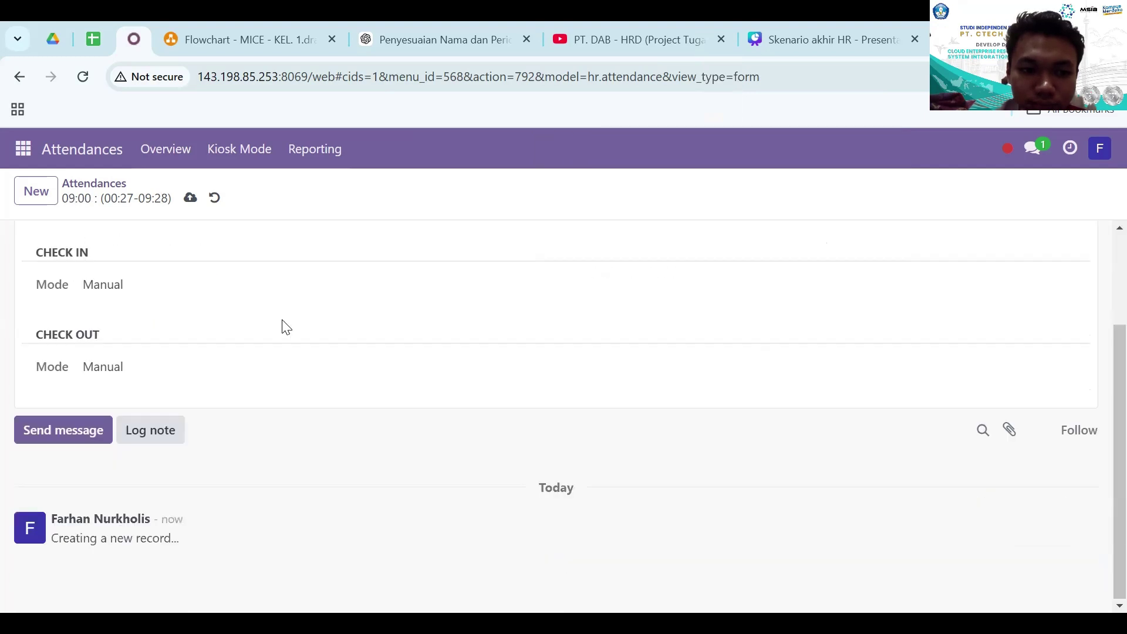
pyautogui.scroll(2, 283, 327)
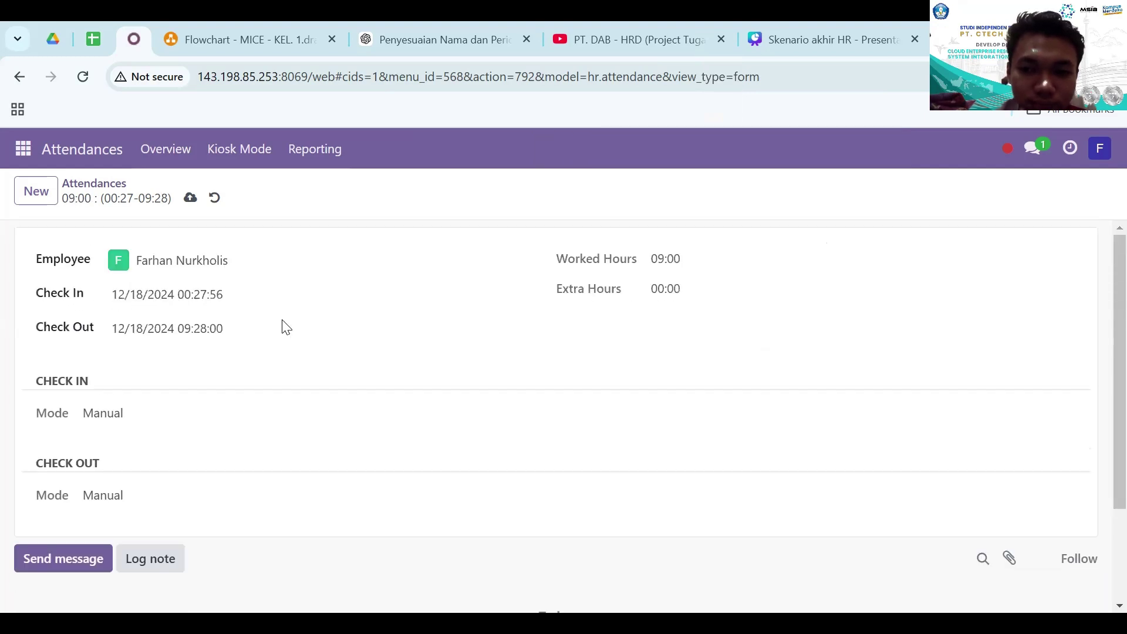
pyautogui.click(197, 201)
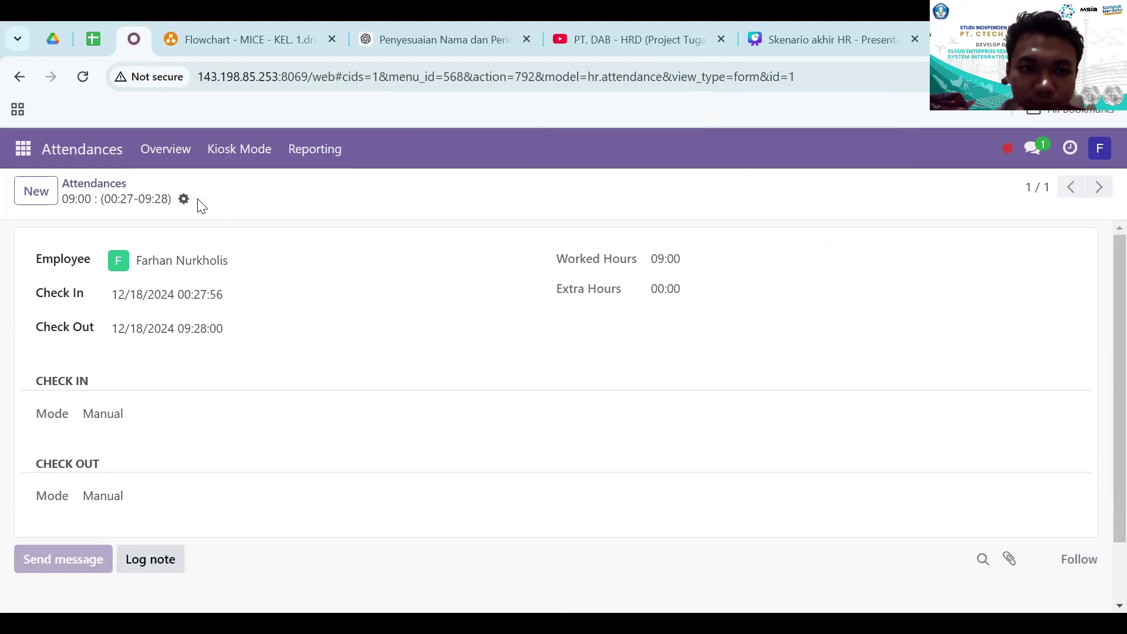
pyautogui.click(117, 187)
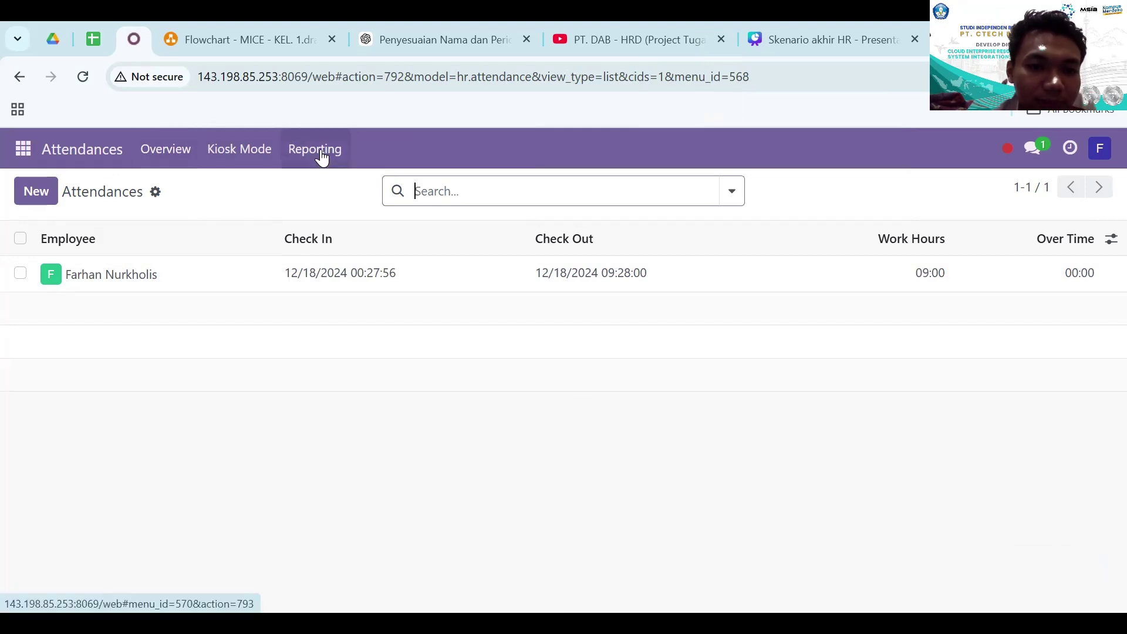
# - In attendance reporting, try bar, line and pie charts, then show a cumulative line chart sorted ascending
pyautogui.click(300, 160)
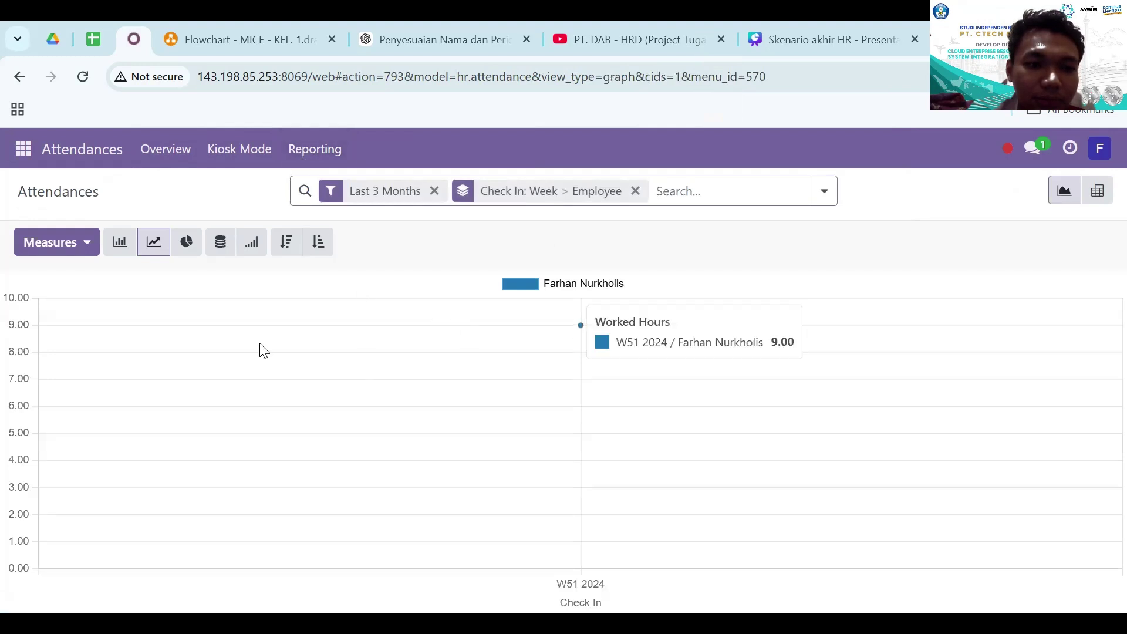
pyautogui.click(120, 247)
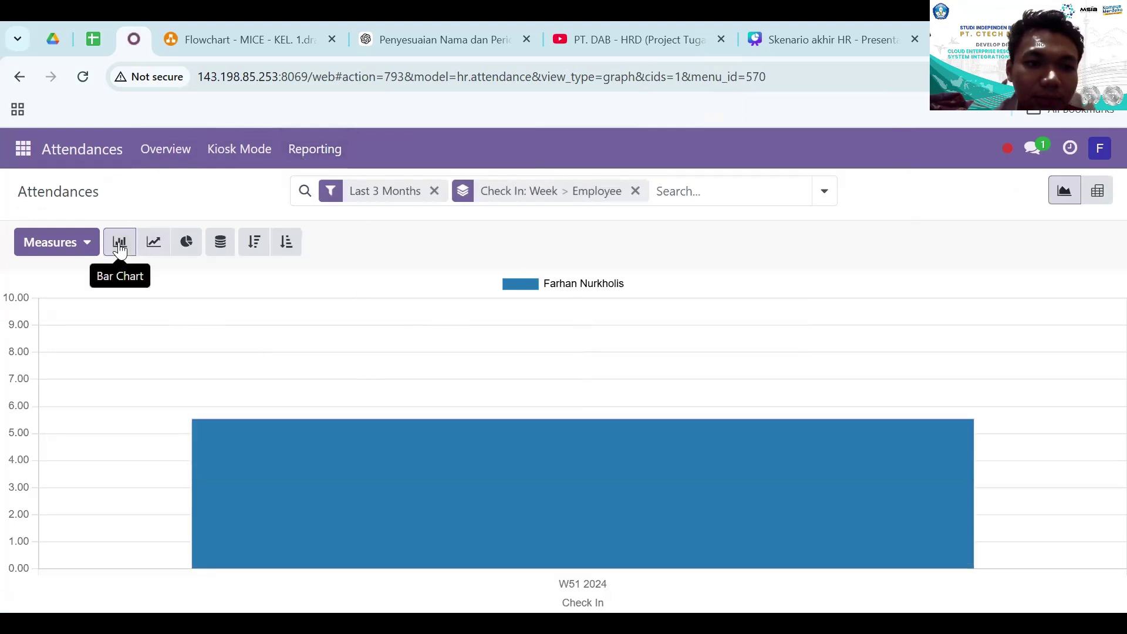
pyautogui.click(154, 244)
pyautogui.click(179, 245)
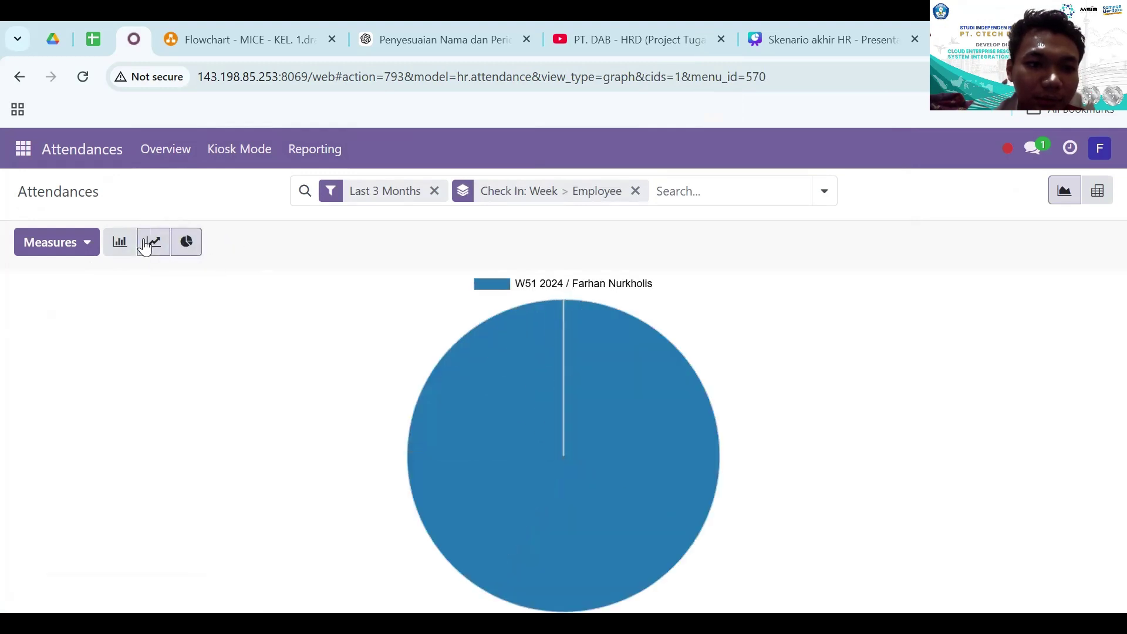
pyautogui.click(150, 244)
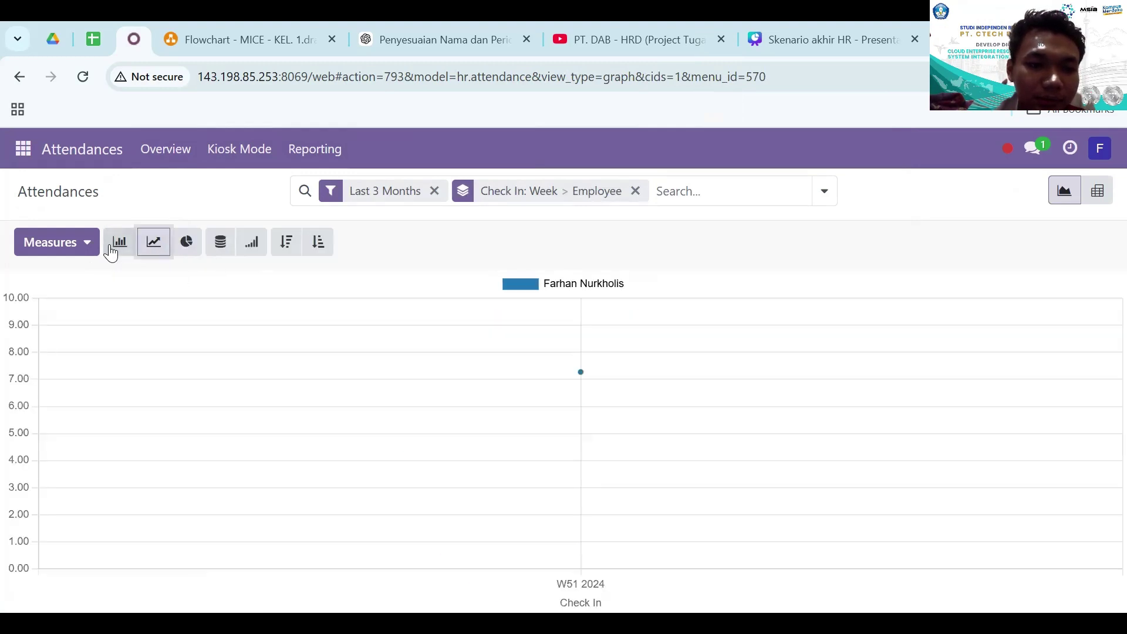
pyautogui.click(252, 245)
pyautogui.click(286, 254)
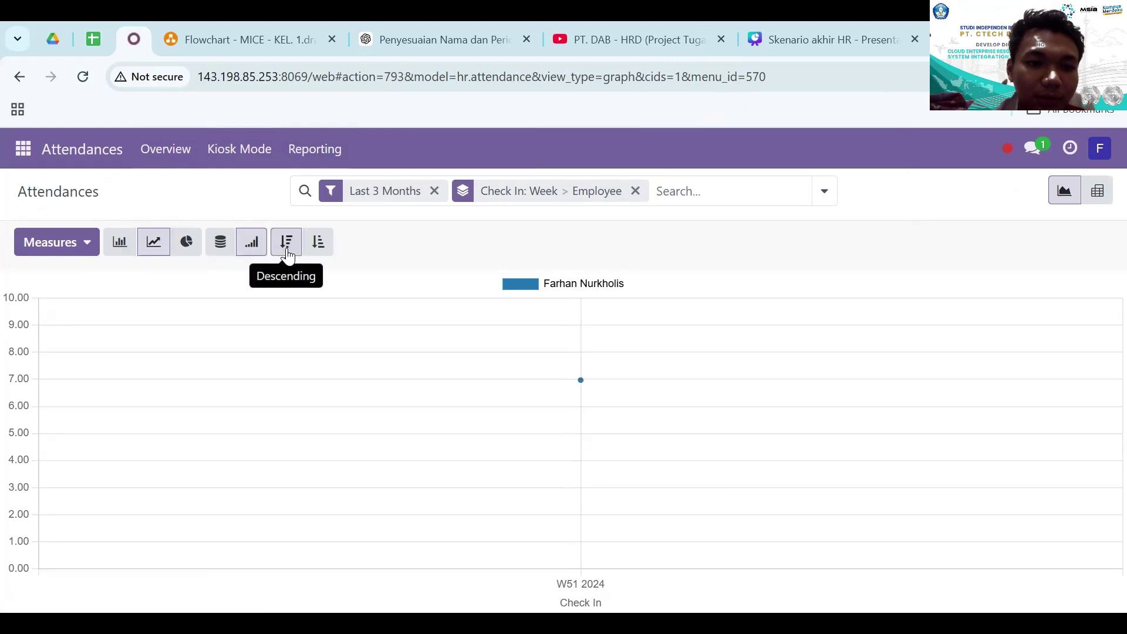
pyautogui.click(321, 244)
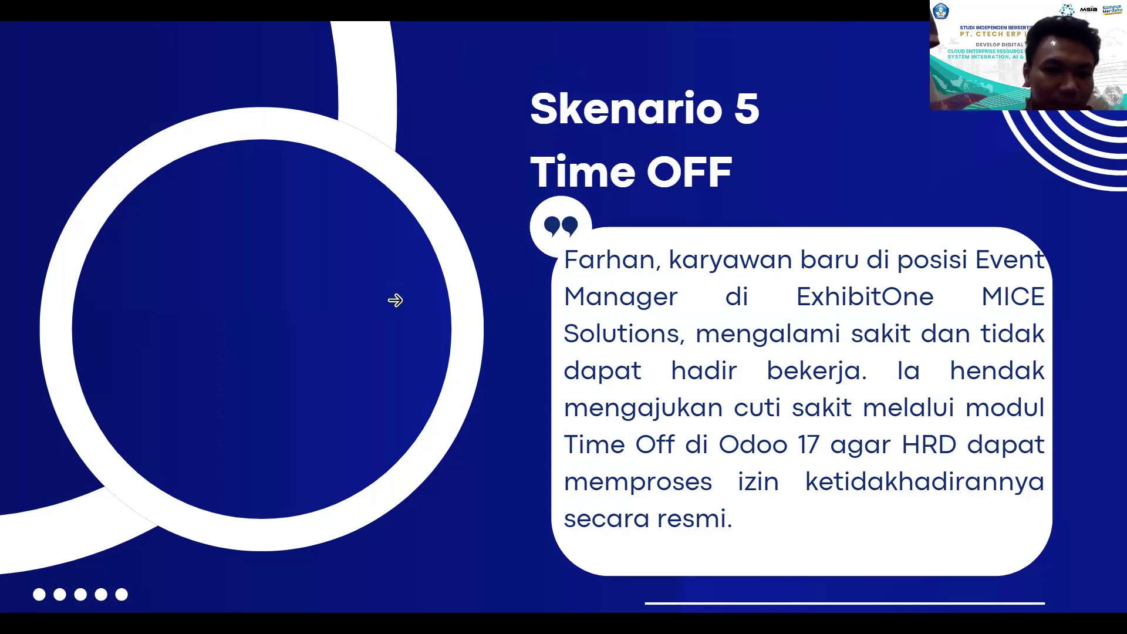
# - Exit the full-screen slideshow and switch to the Odoo login tab
pyautogui.press('Escape')
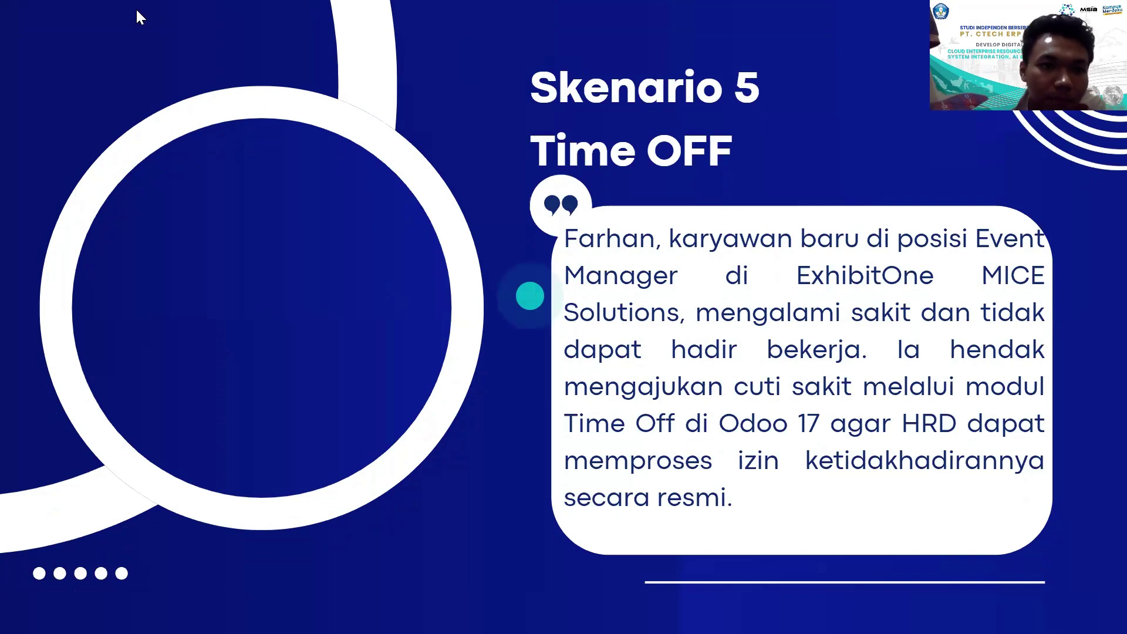
pyautogui.click(136, 39)
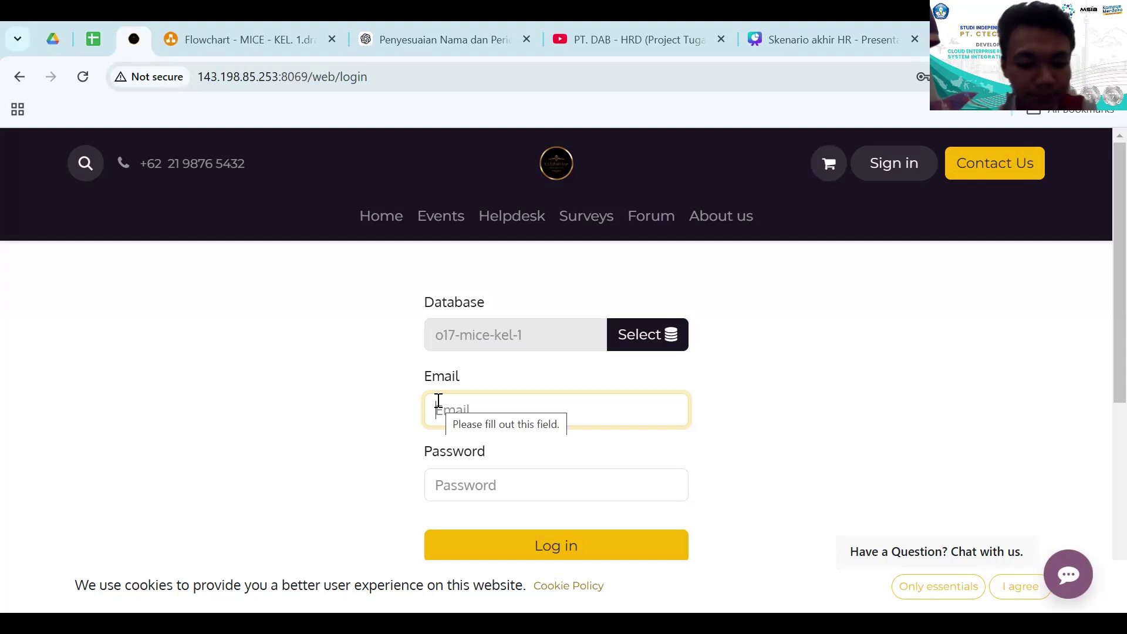
# - Sign in to Odoo as the employee using the saved browser login
pyautogui.write('farhan')
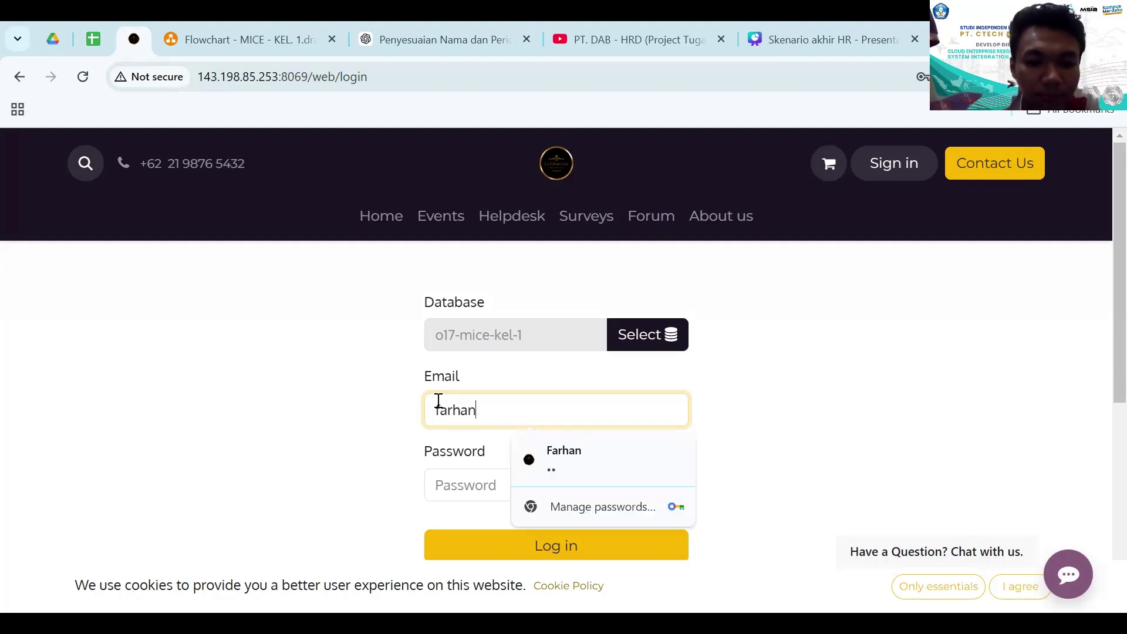
pyautogui.press('Down')
pyautogui.press('Return')
pyautogui.write('`')
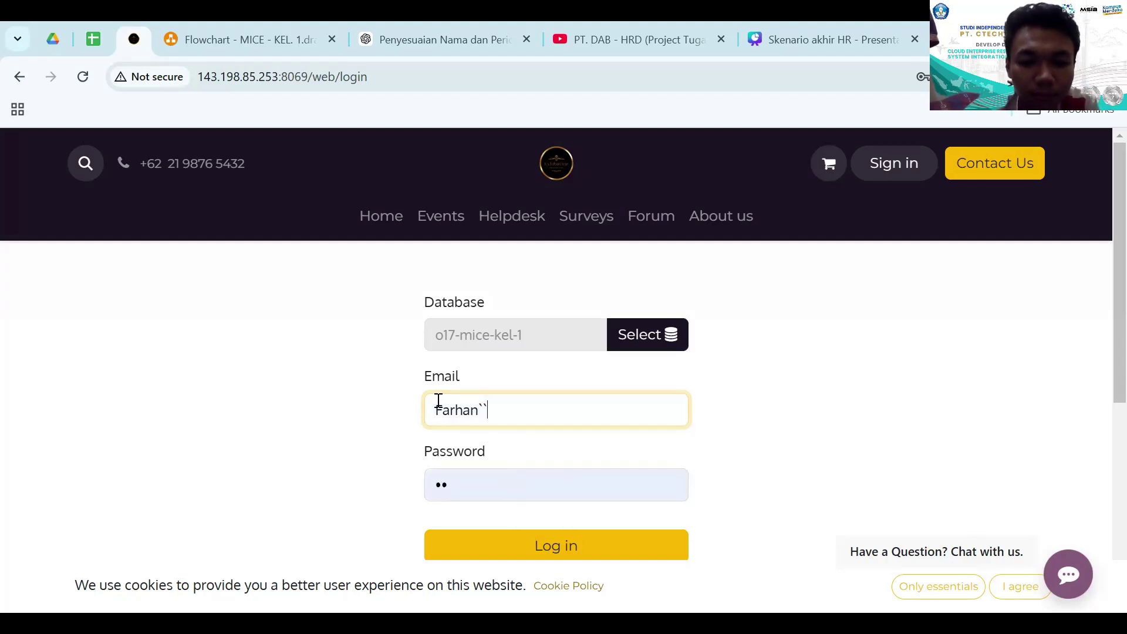
pyautogui.press('Tab')
pyautogui.press('Tab')
pyautogui.press('Return')
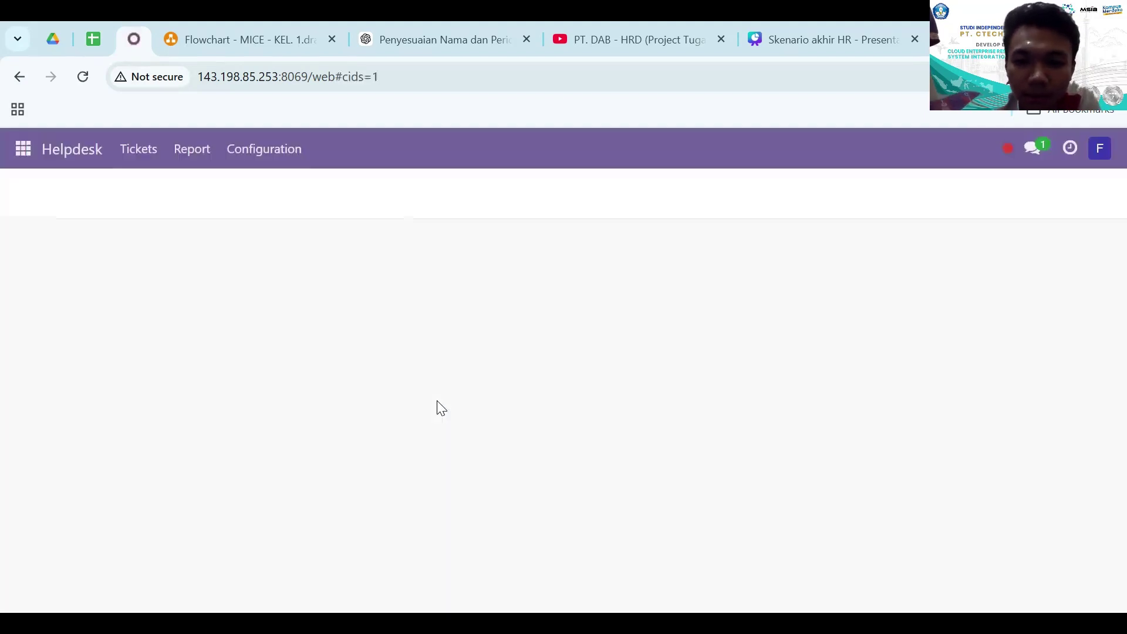
# - Open the Time Off app from the apps menu
pyautogui.click(23, 149)
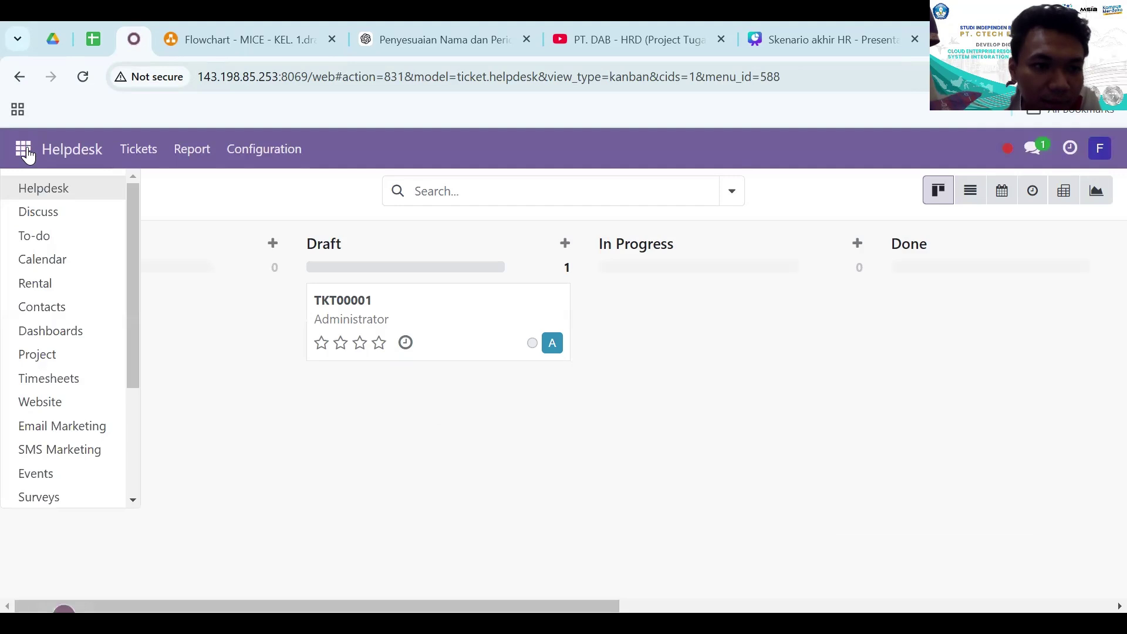
pyautogui.scroll(-3, 68, 363)
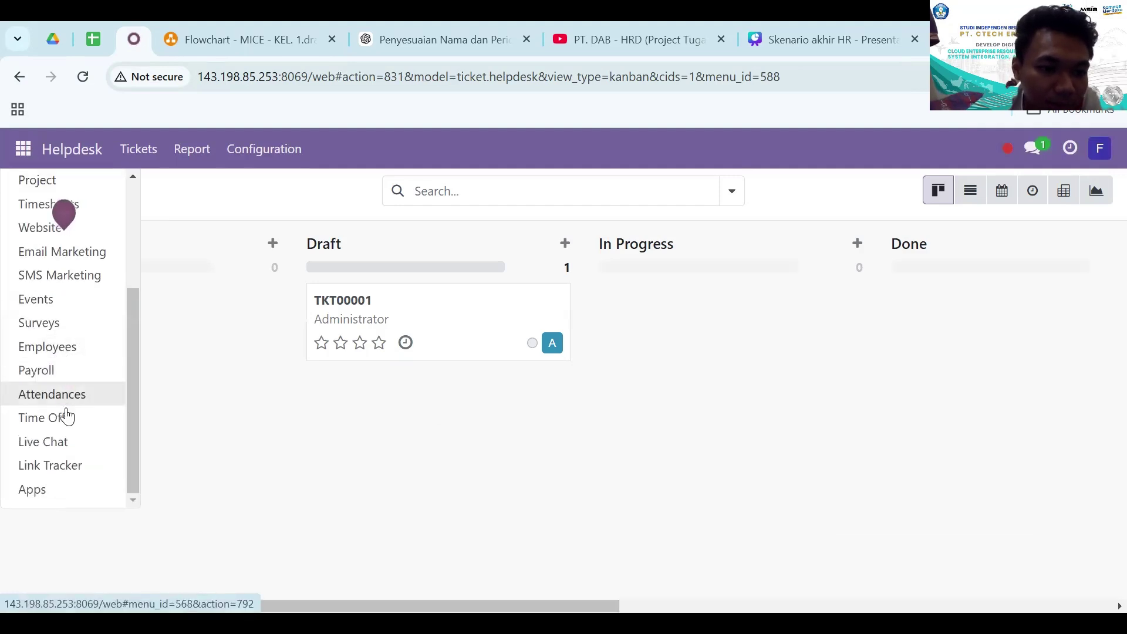
pyautogui.click(42, 418)
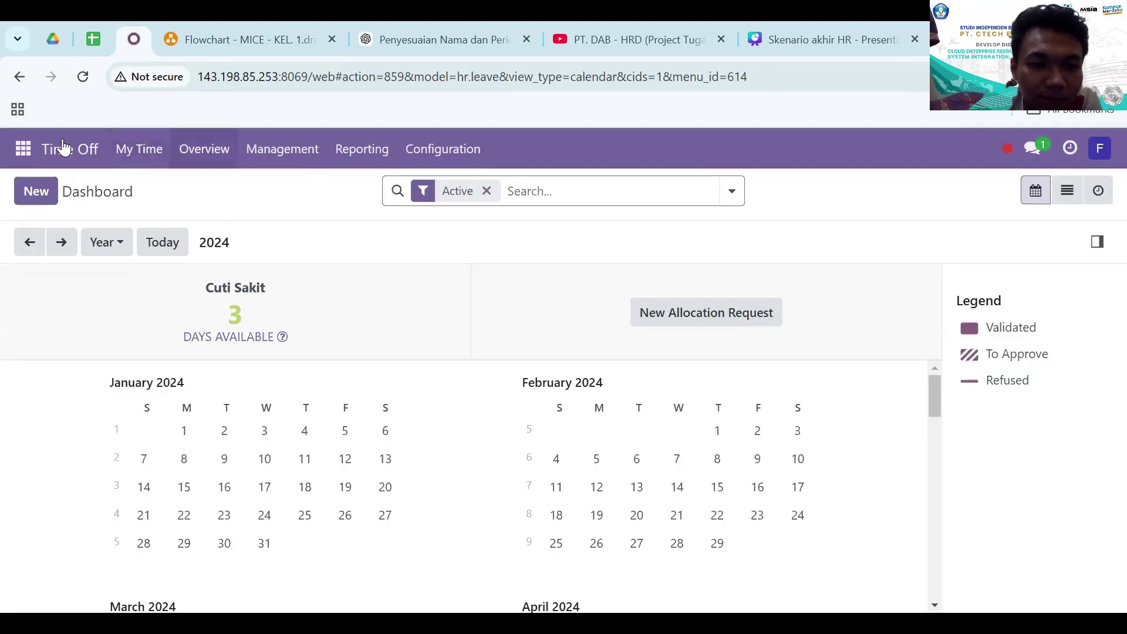
# - Start a new allocation request from My Allocations in Time Off
pyautogui.click(138, 150)
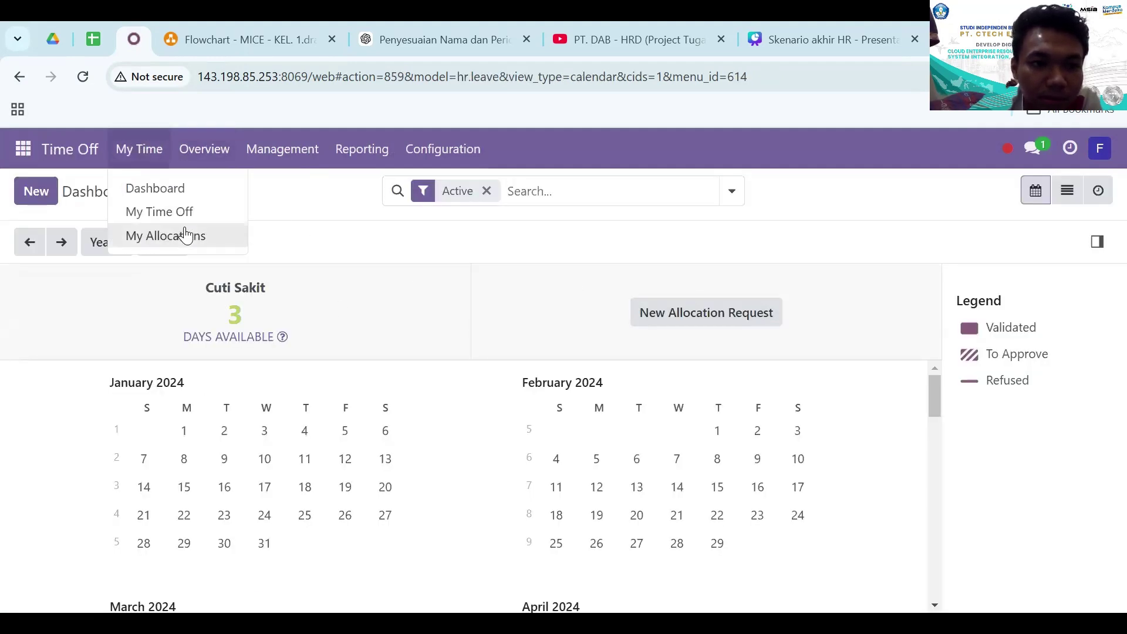
pyautogui.click(187, 233)
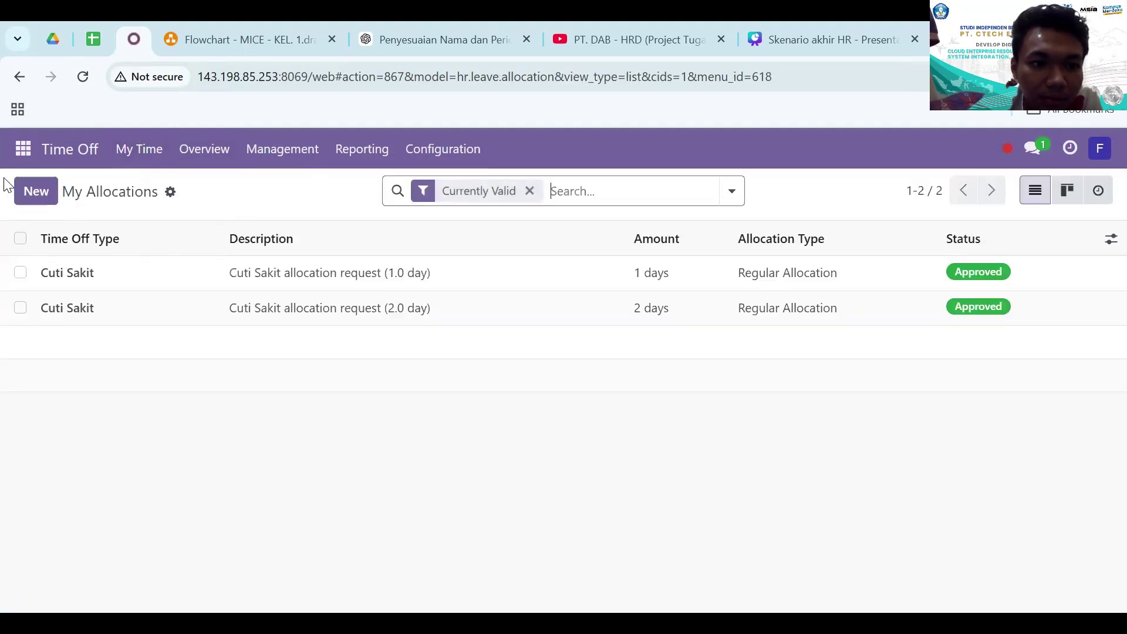
pyautogui.click(25, 189)
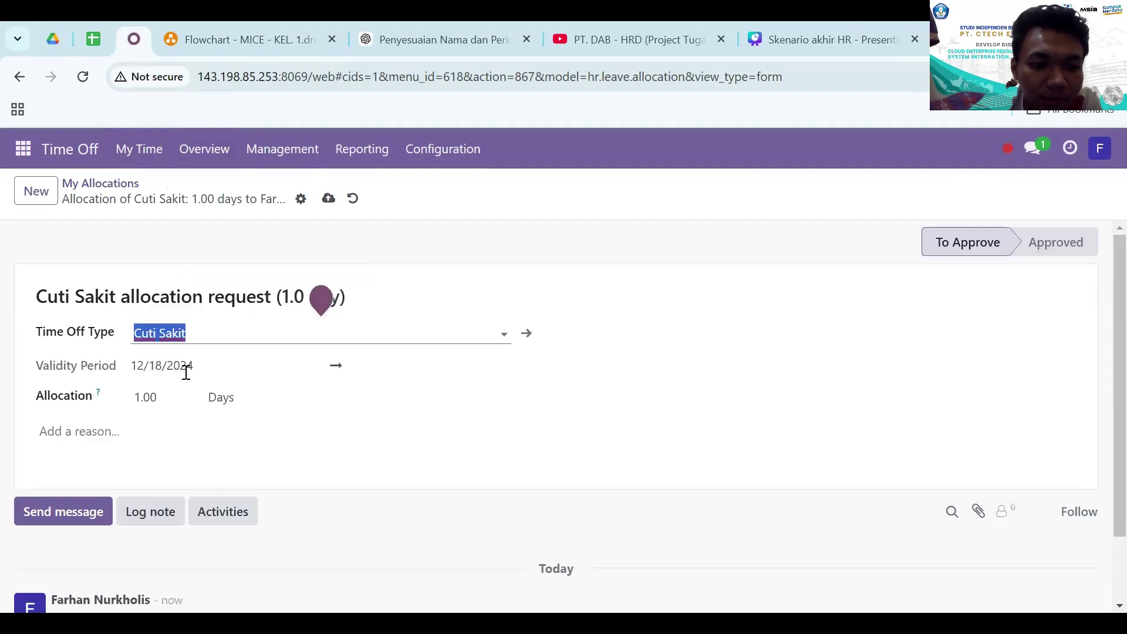
# - Replace the reason text with 'Mohon izin tidak bisa masuk bekerja dikarenakan s…'
pyautogui.click(146, 401)
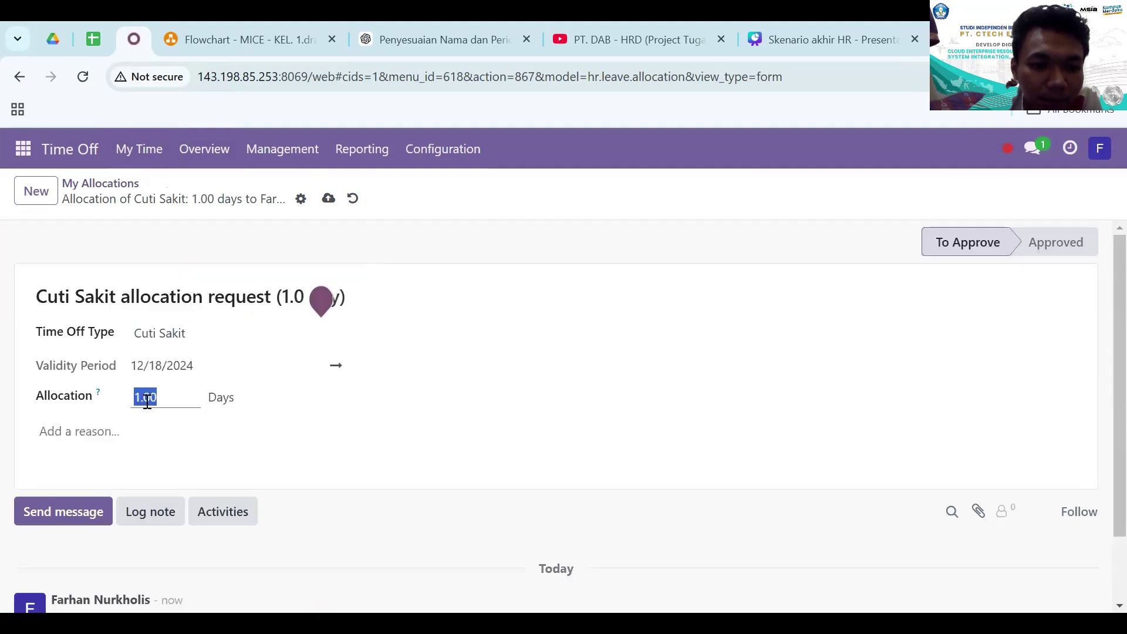
pyautogui.click(121, 433)
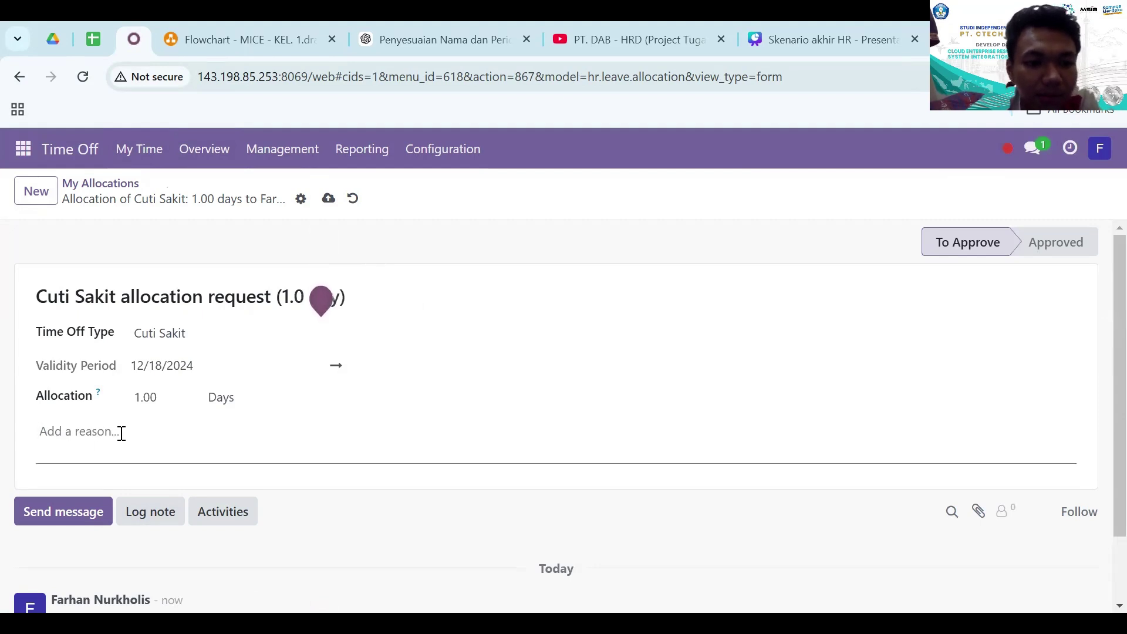
pyautogui.write('sas')
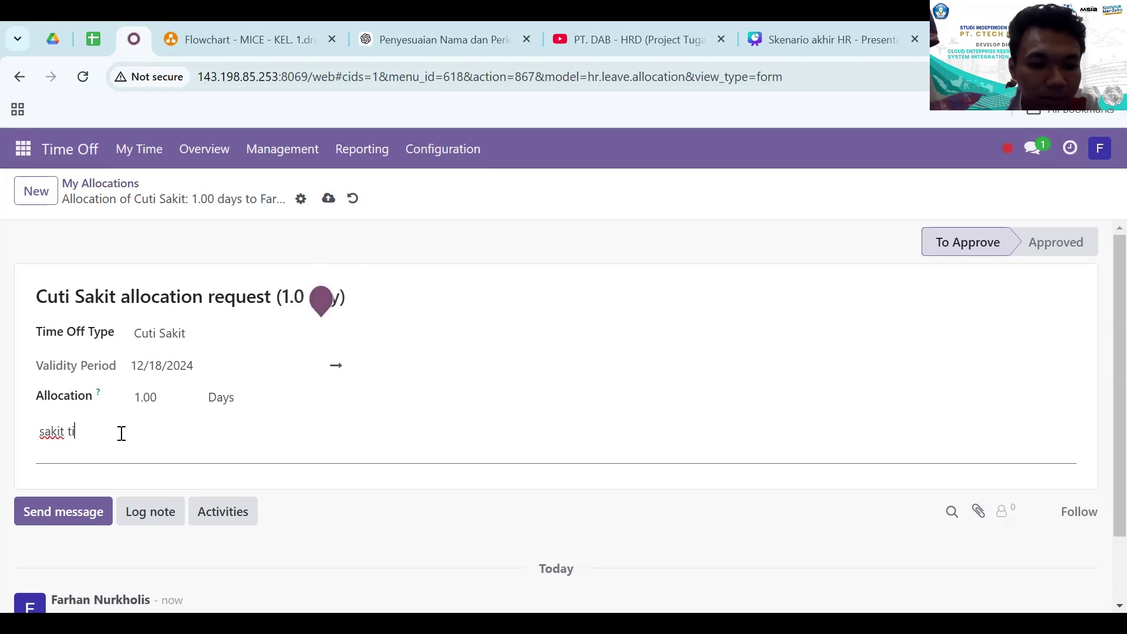
pyautogui.hotkey('ctrl', 'a')
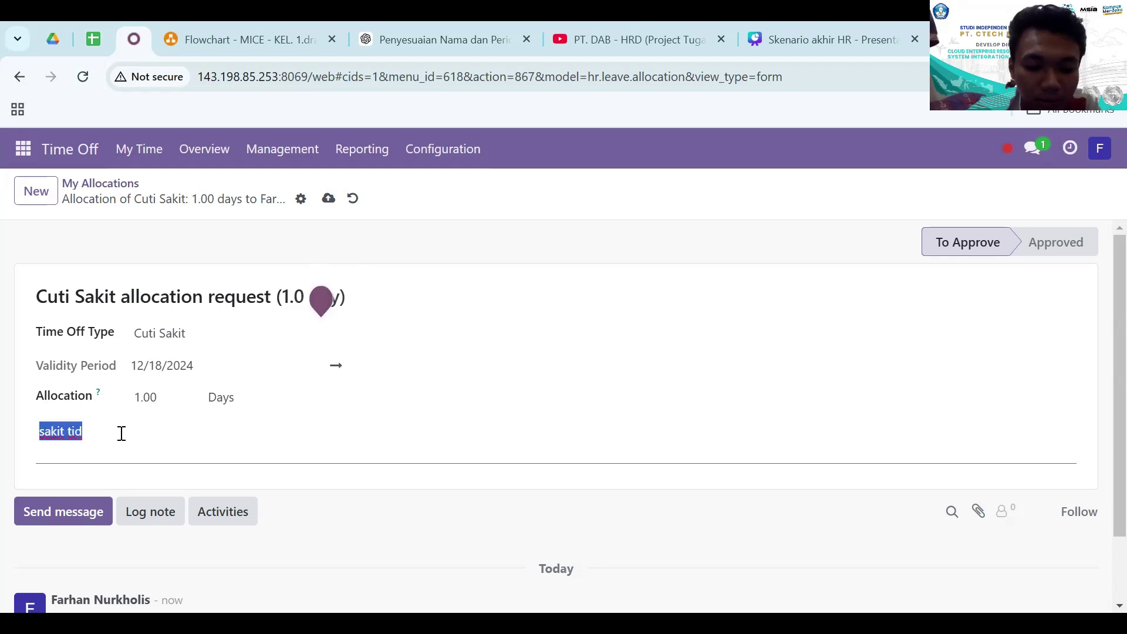
pyautogui.write('Mohon izin')
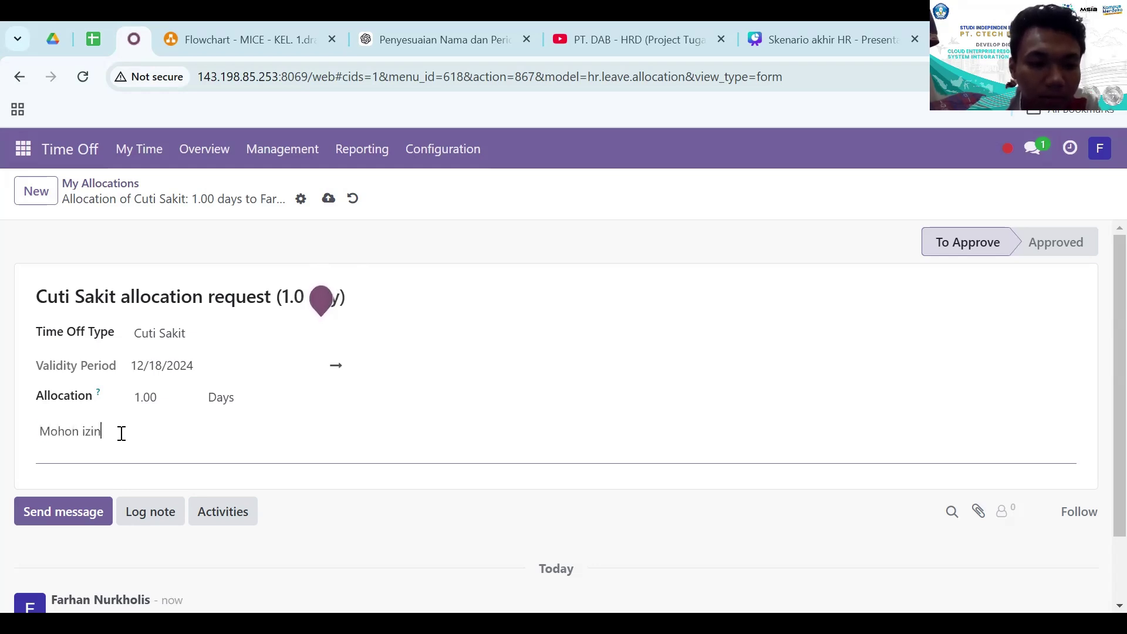
pyautogui.write(' tidak bisa ')
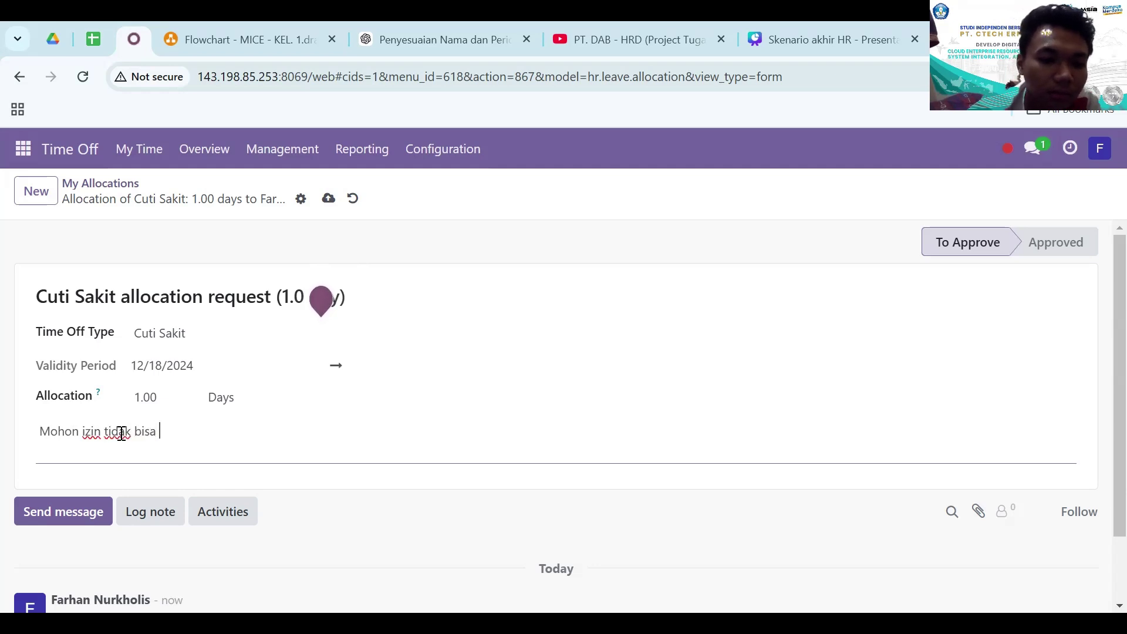
pyautogui.write('masuk bekerja ')
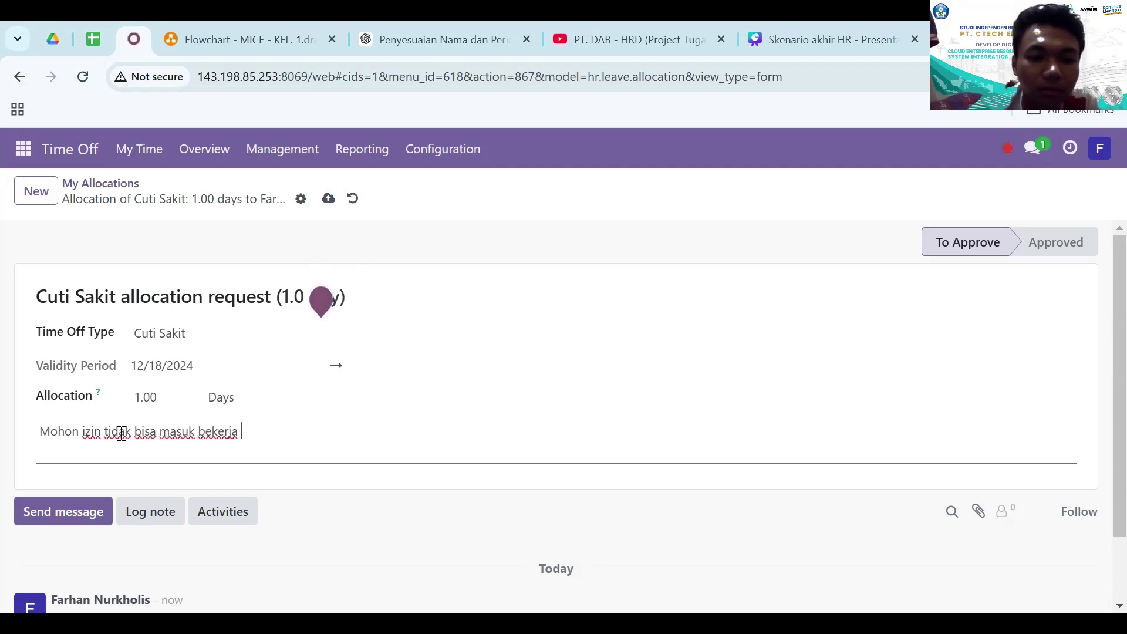
pyautogui.write('dikarenakan sakit')
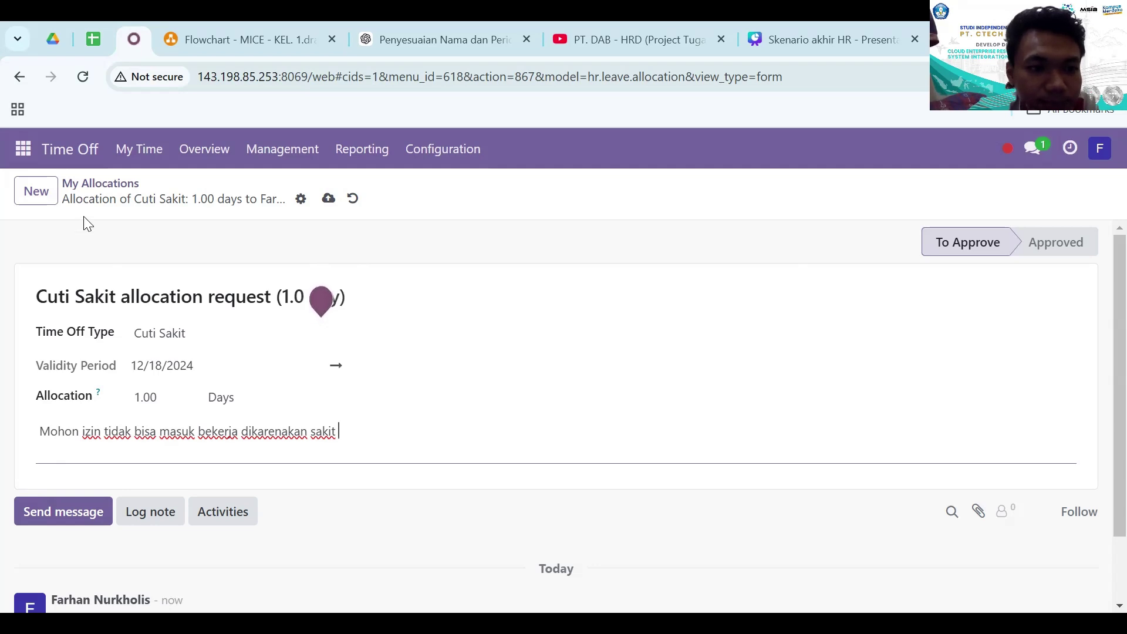
# - Set the Time Off Type to Cuti Sakit and the allocation to 1 day
pyautogui.click(156, 333)
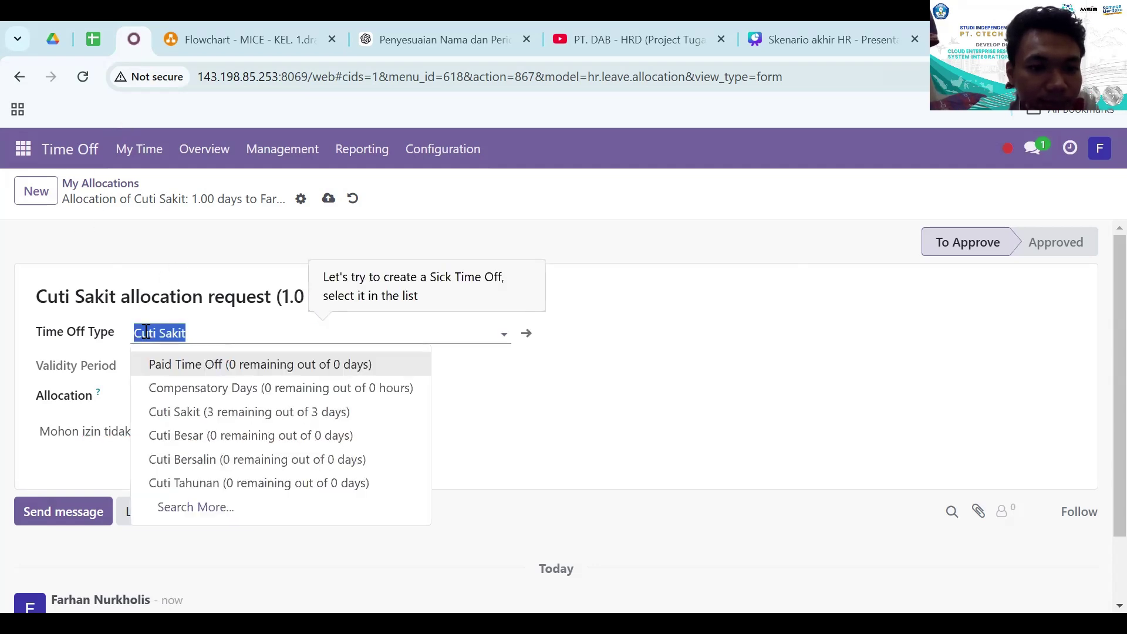
pyautogui.click(249, 414)
pyautogui.click(379, 327)
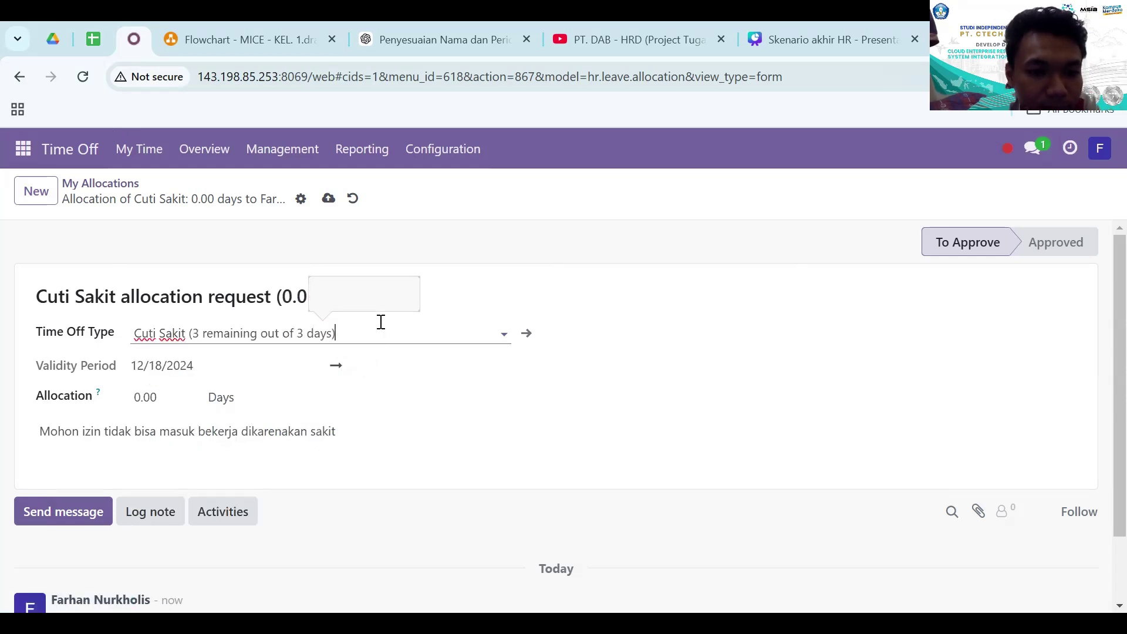
pyautogui.click(120, 409)
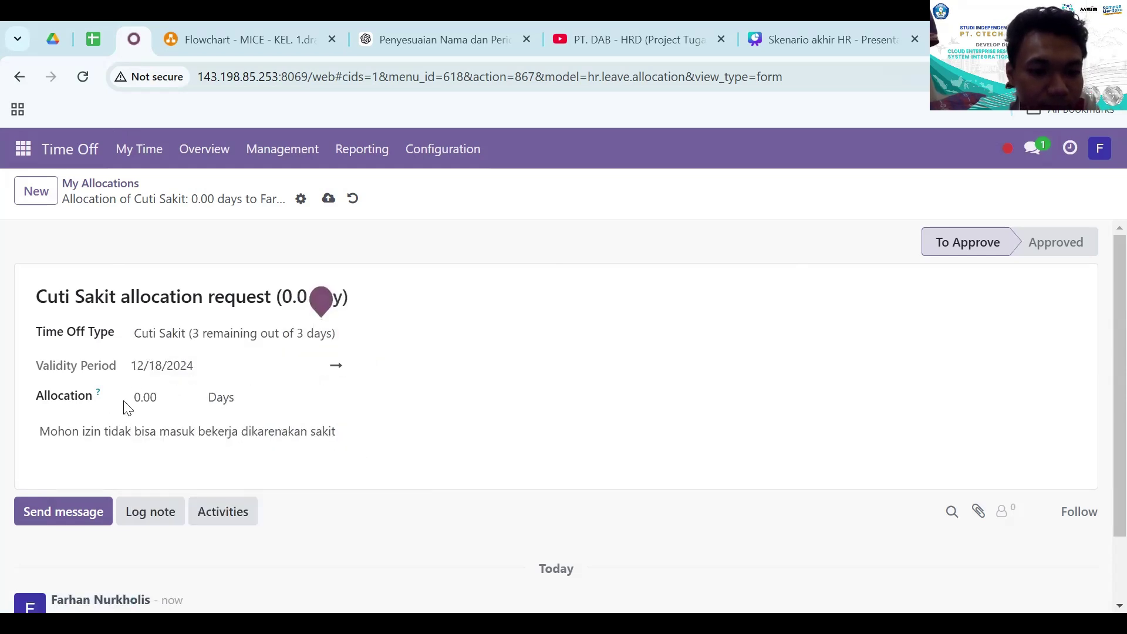
pyautogui.click(136, 396)
pyautogui.press('BackSpace')
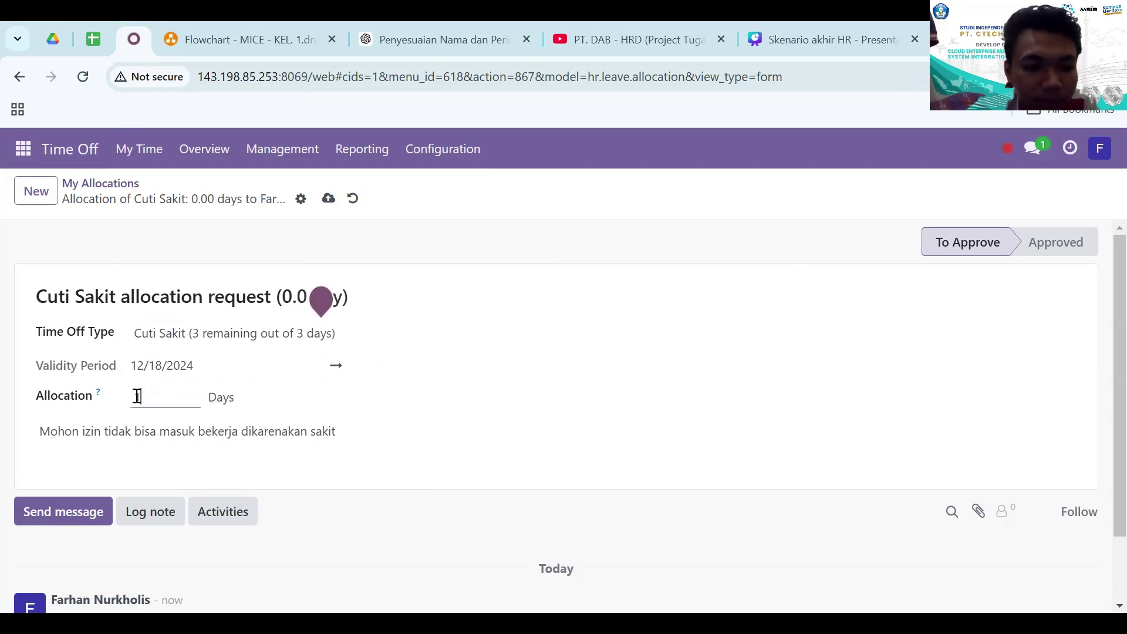
pyautogui.write('1')
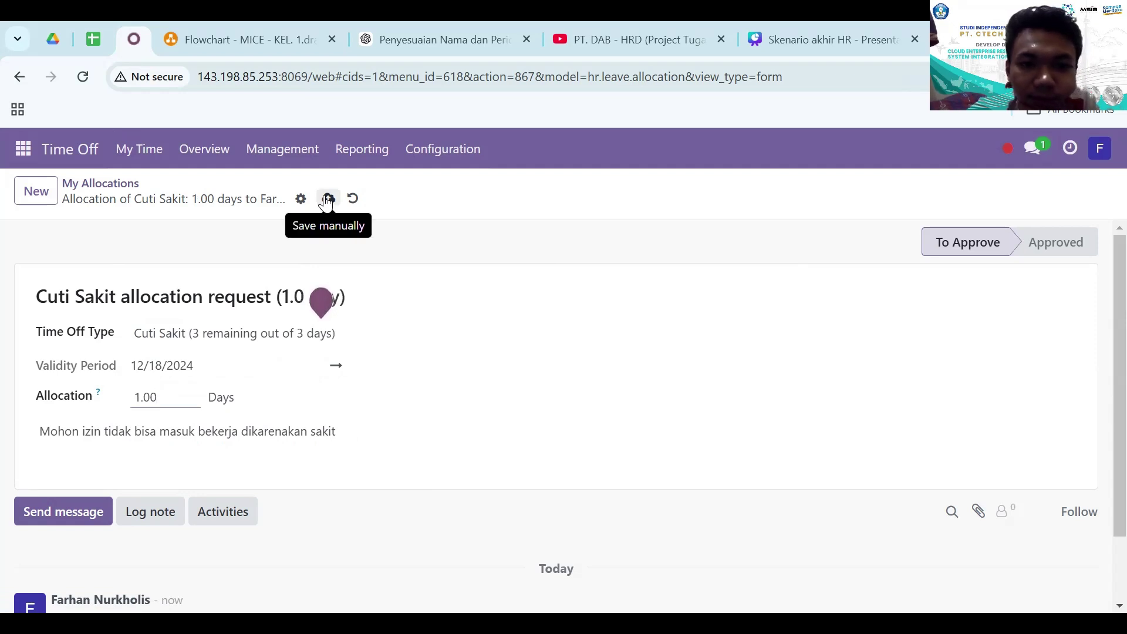
# - Try saving the request, dismiss the missing sender email error, and go to My Profile
pyautogui.click(327, 199)
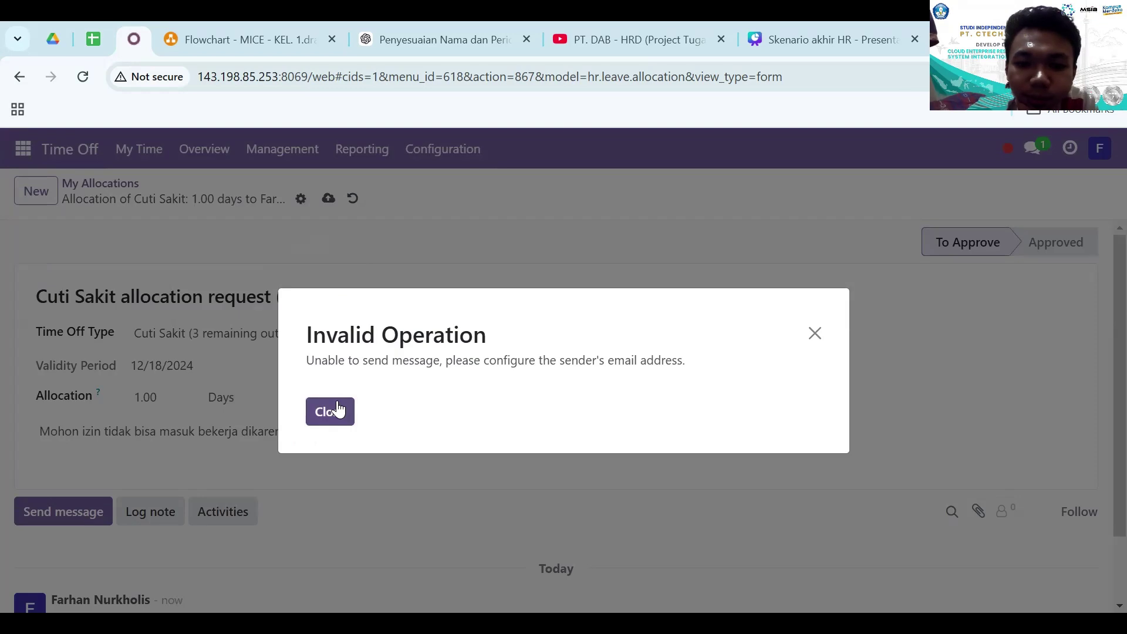
pyautogui.click(338, 409)
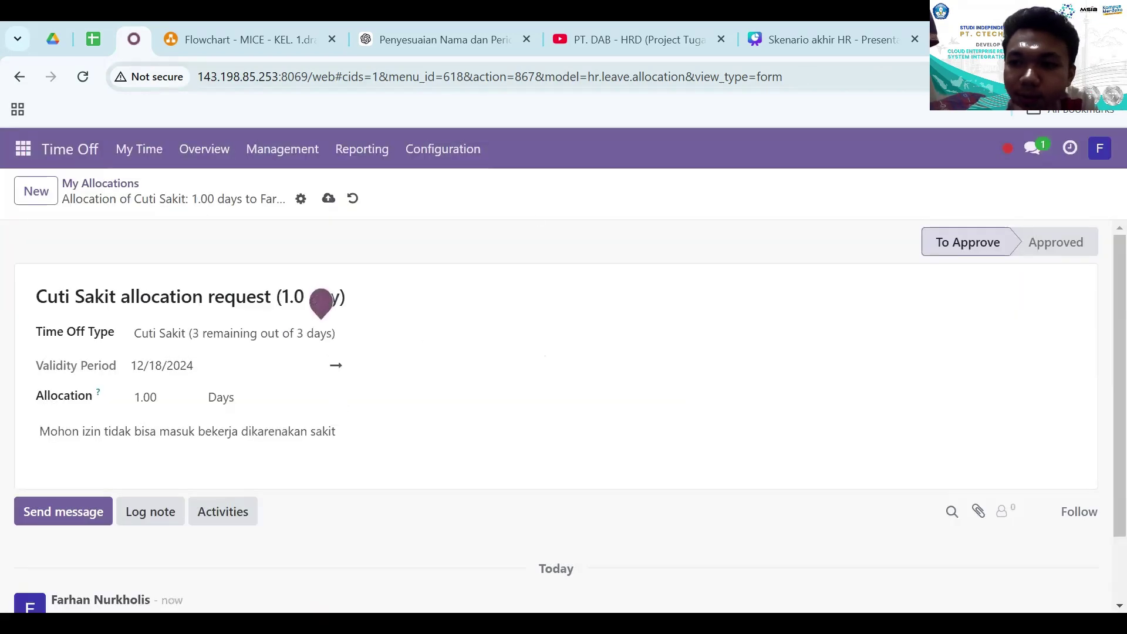
pyautogui.click(1092, 147)
pyautogui.click(1044, 278)
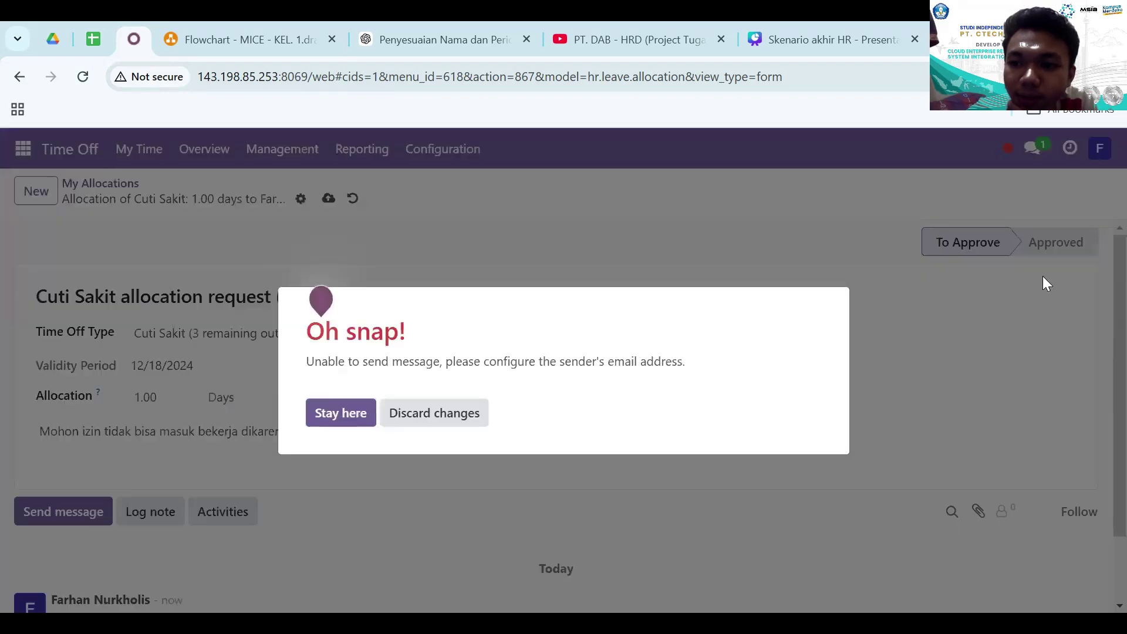
# - Discard the unsaved changes to the allocation request
pyautogui.click(403, 413)
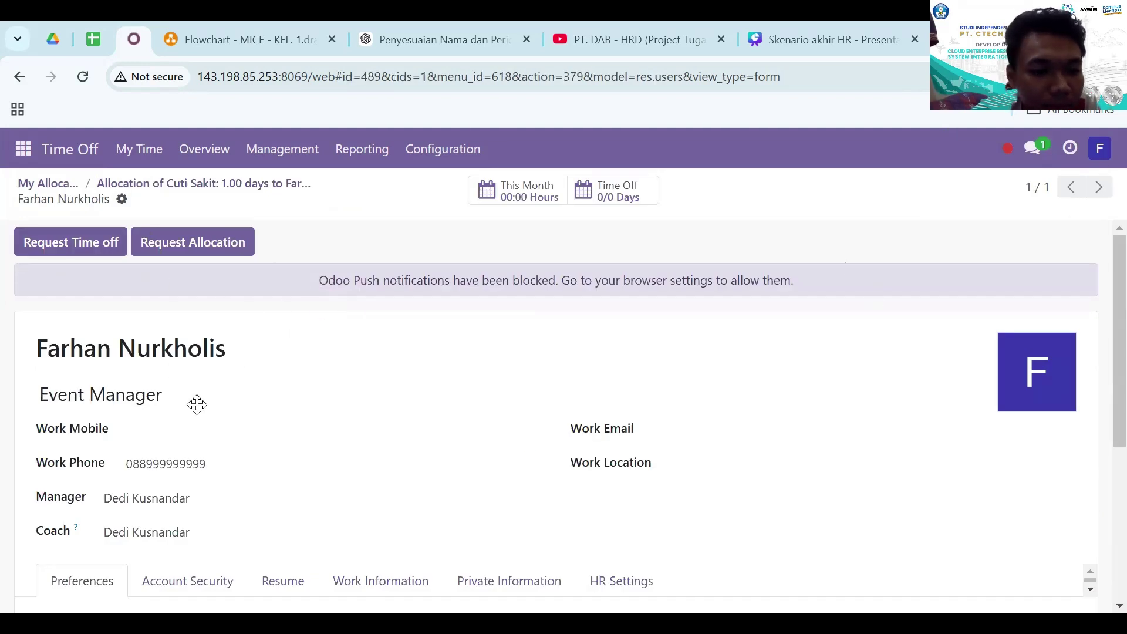
pyautogui.scroll(-3, 162, 435)
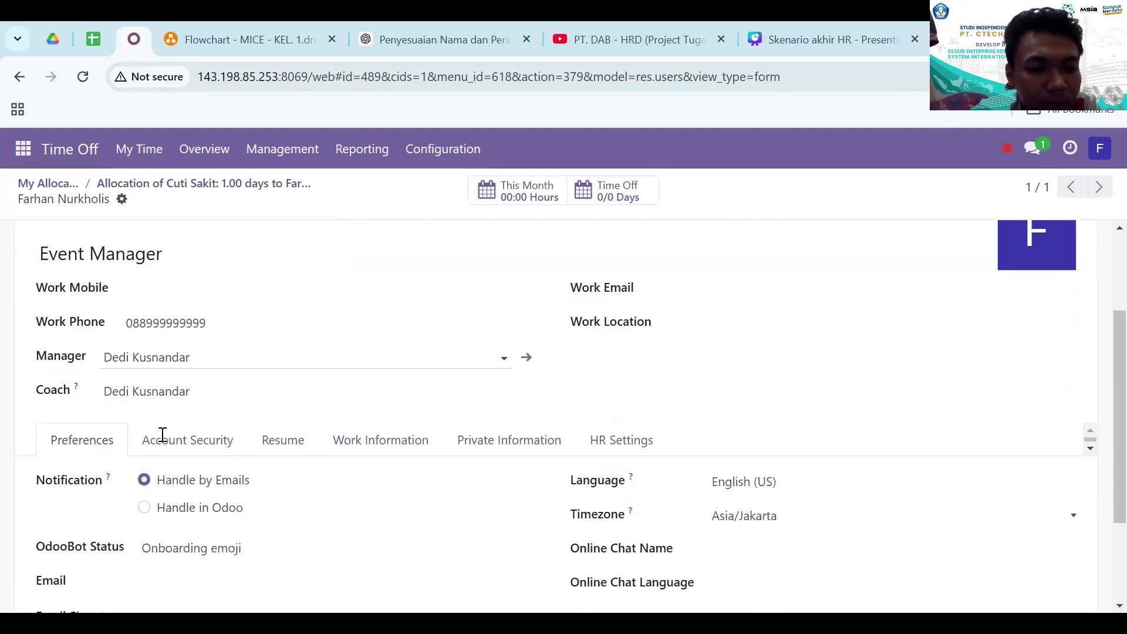
pyautogui.scroll(-3, 162, 434)
pyautogui.scroll(6, 163, 434)
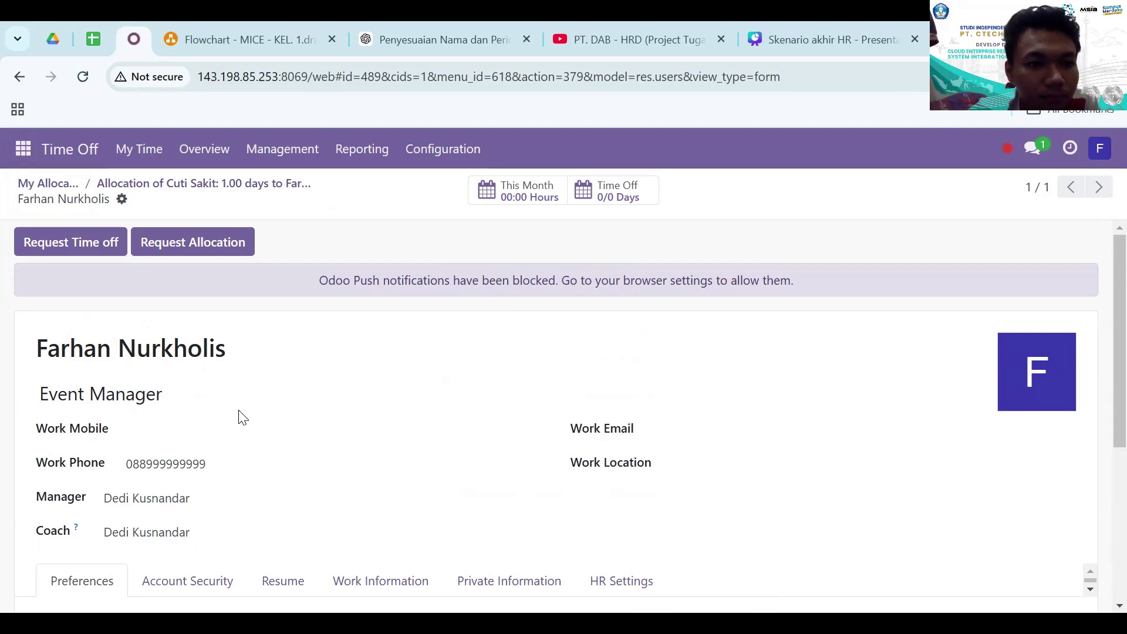
pyautogui.scroll(-1, 241, 418)
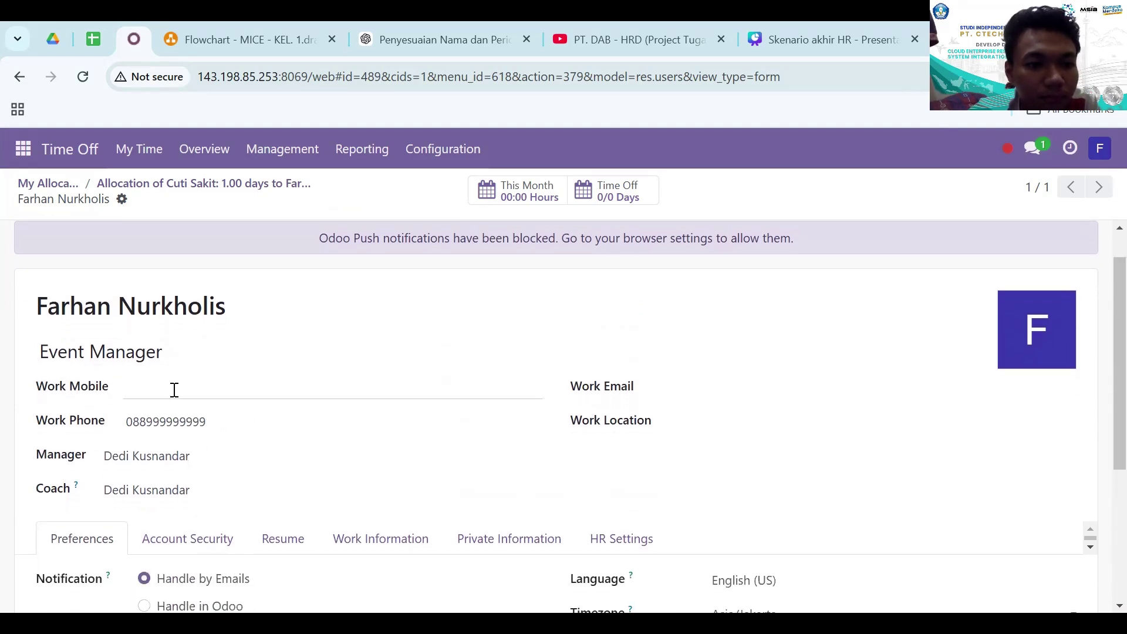
# - Enter the employee's email address in the profile Preferences and save it
pyautogui.click(178, 388)
pyautogui.scroll(-4, 177, 389)
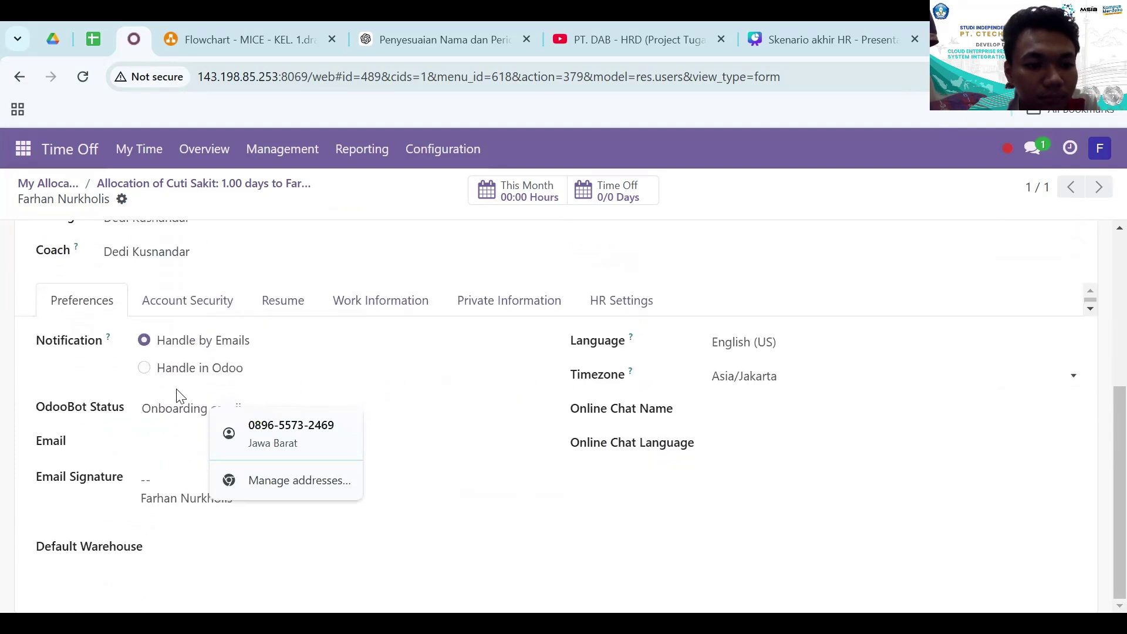
pyautogui.click(169, 438)
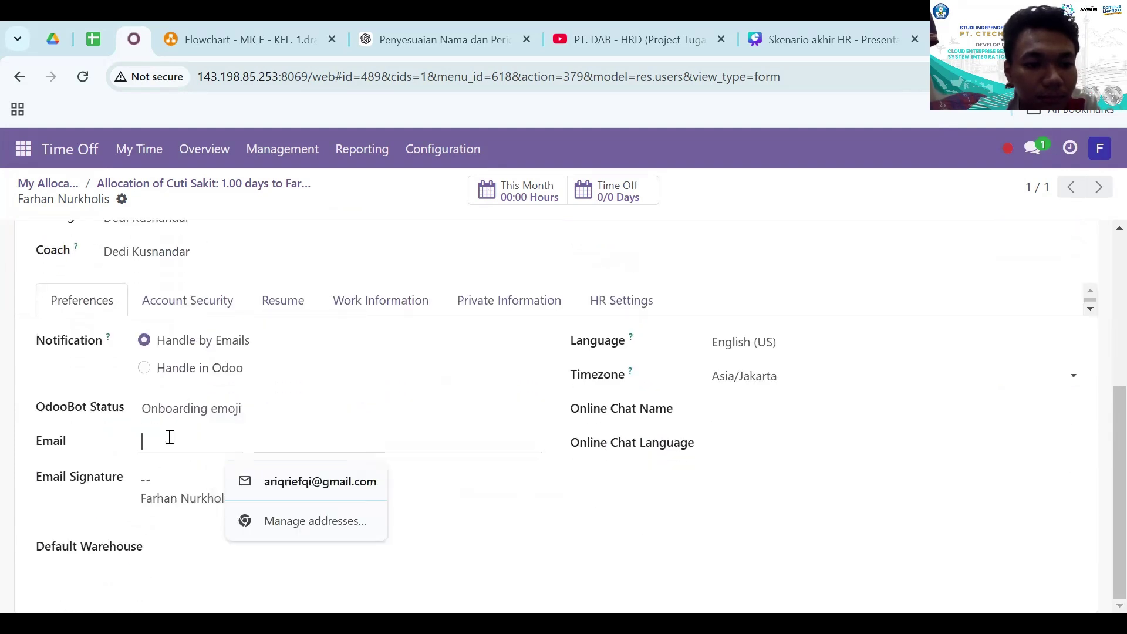
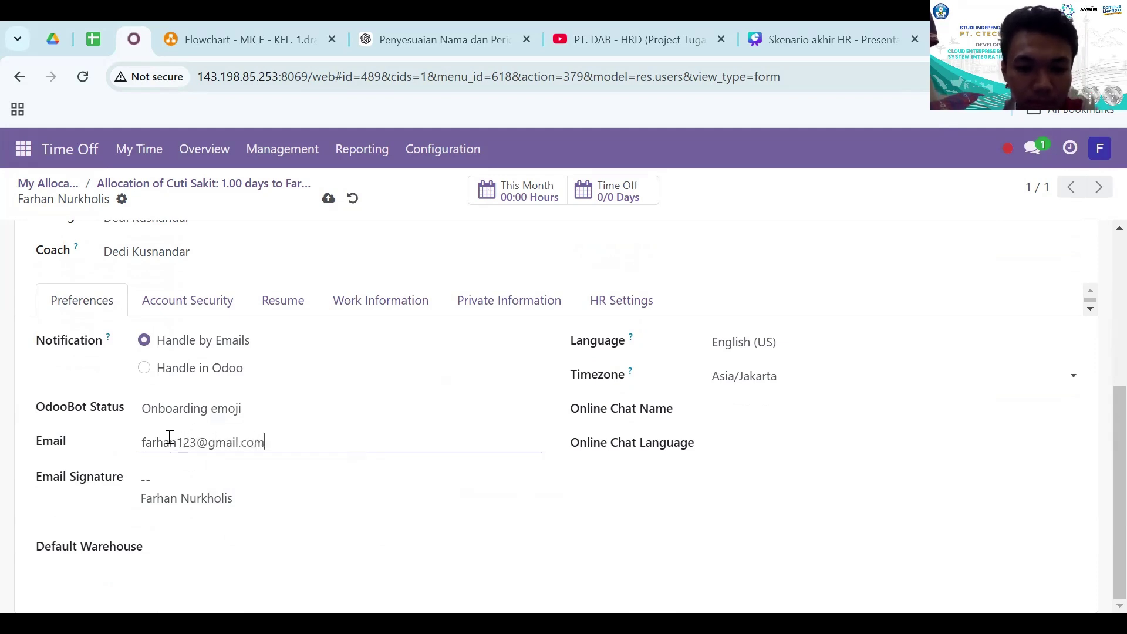
pyautogui.scroll(3, 251, 388)
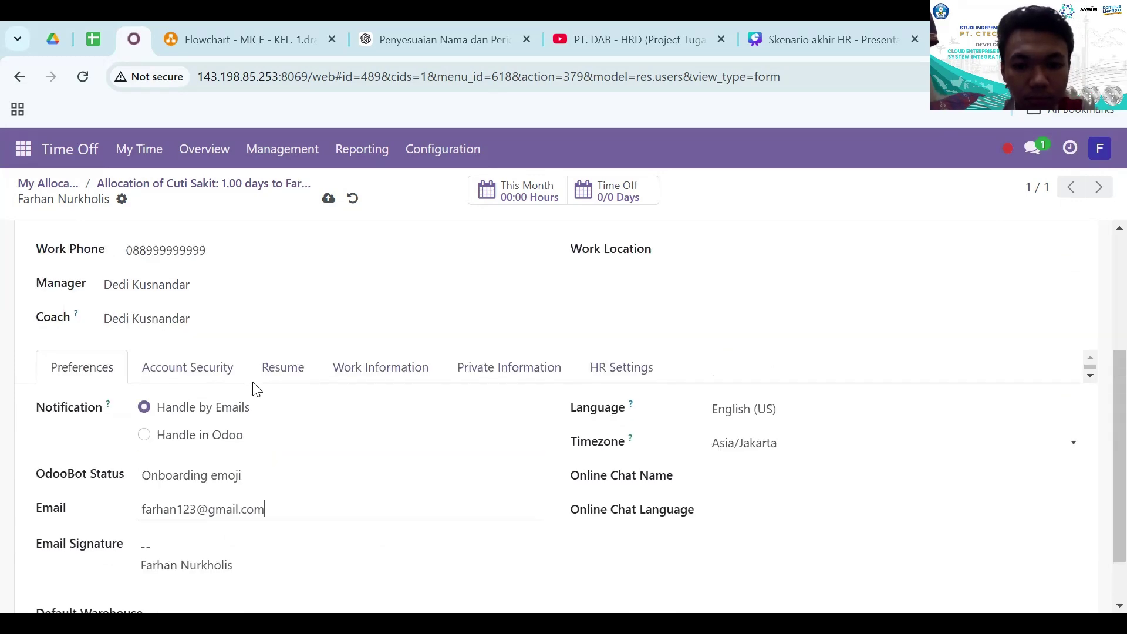
pyautogui.scroll(2, 254, 382)
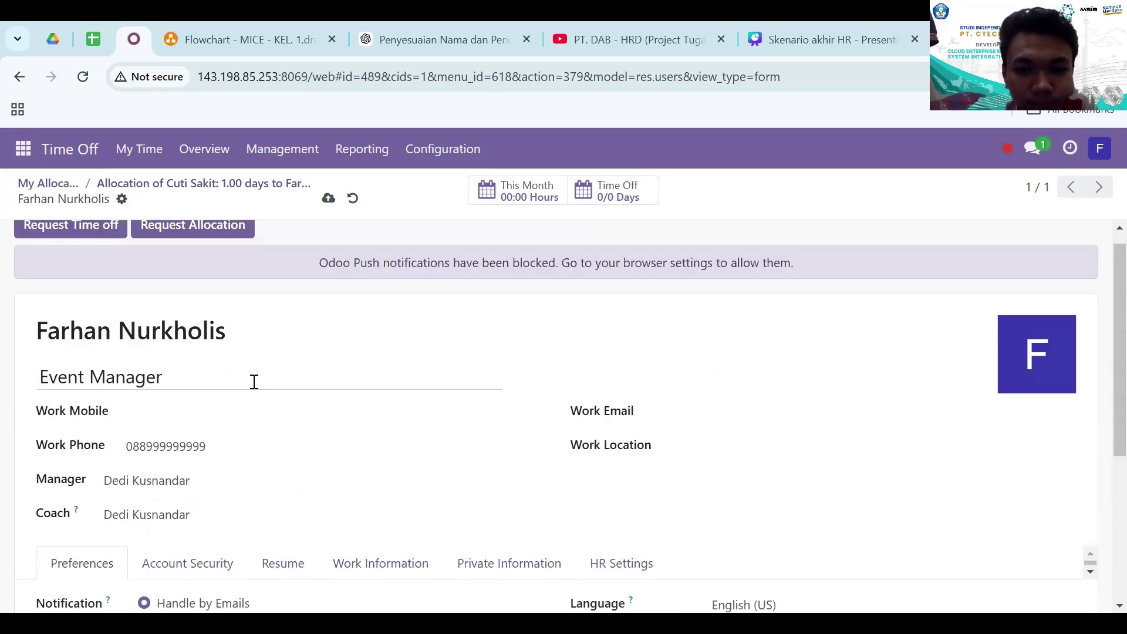
pyautogui.scroll(1, 254, 381)
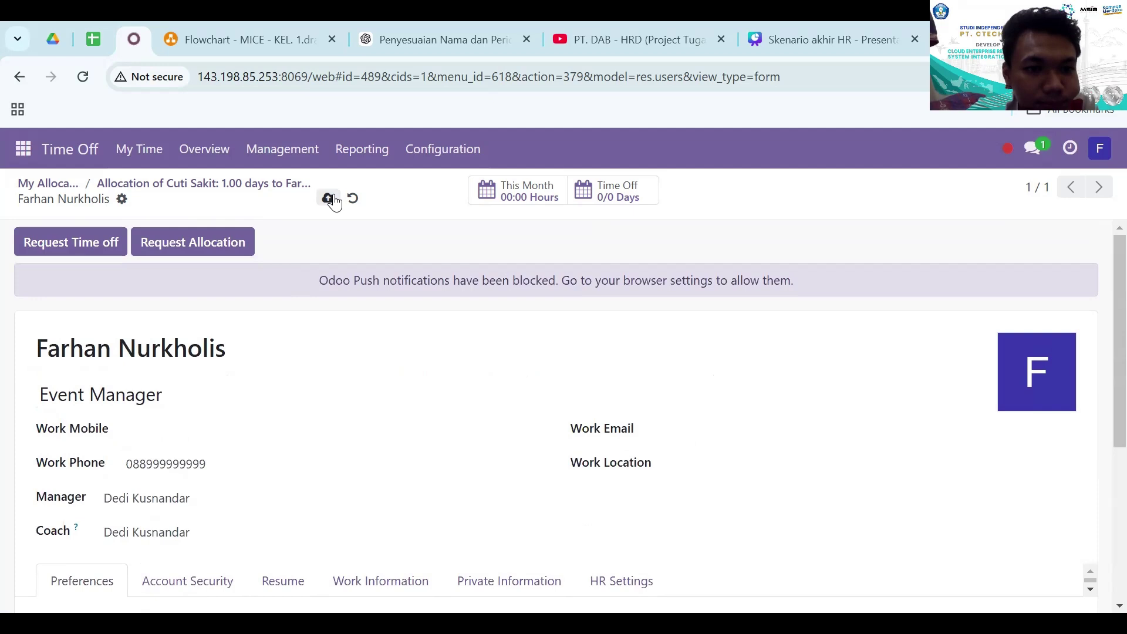
pyautogui.click(328, 198)
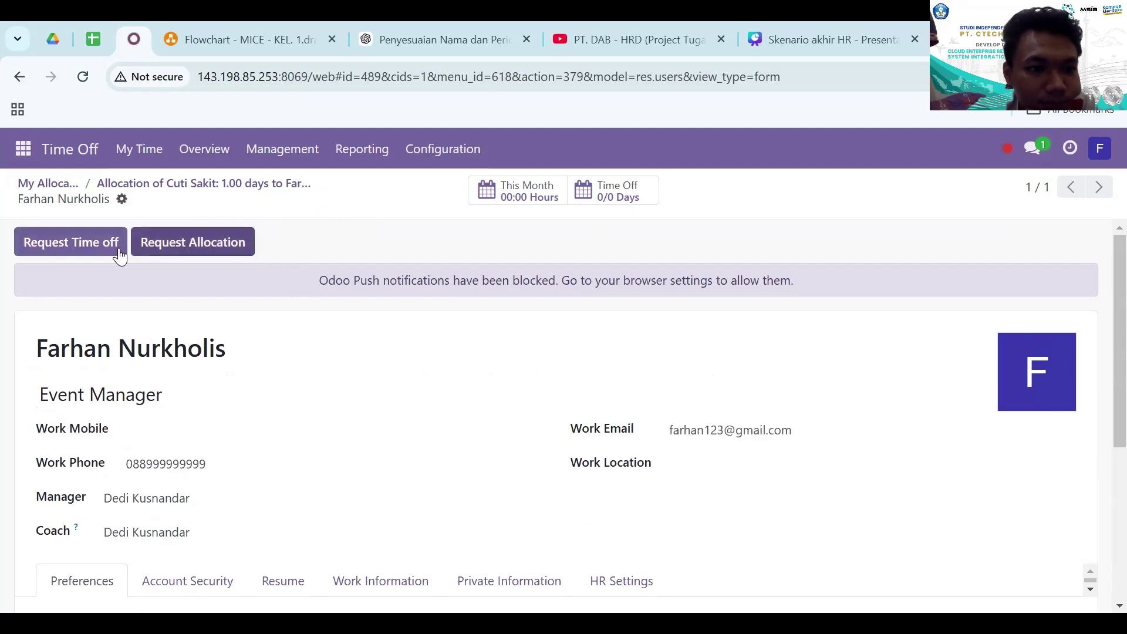
# - Start a new allocation request for Cuti Sakit with a duration of 1 day
pyautogui.click(180, 239)
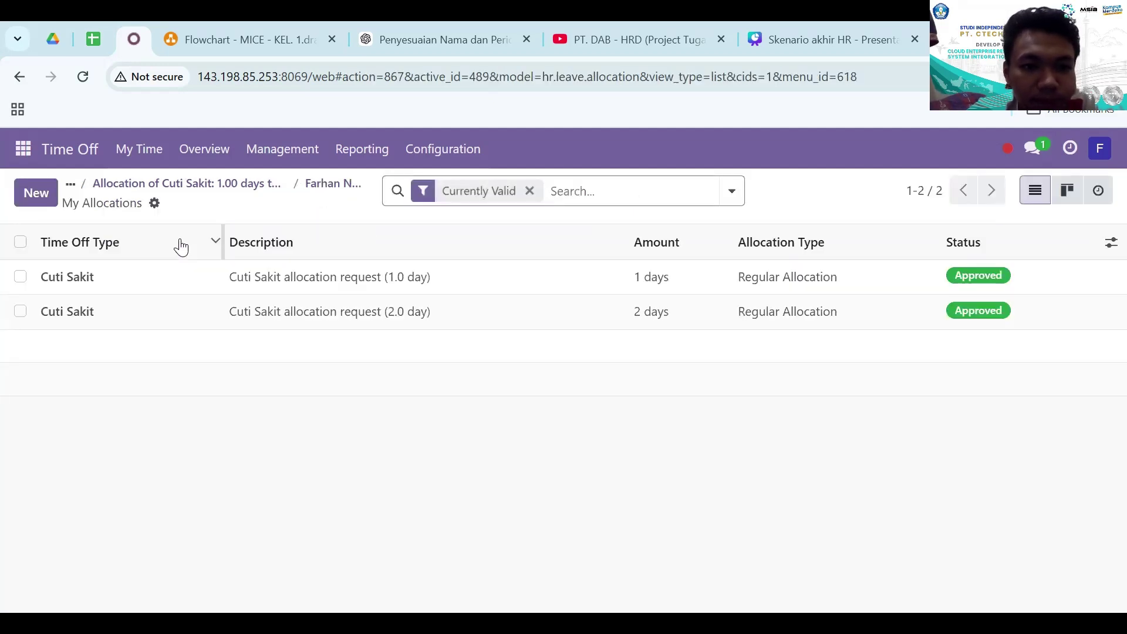
pyautogui.click(46, 197)
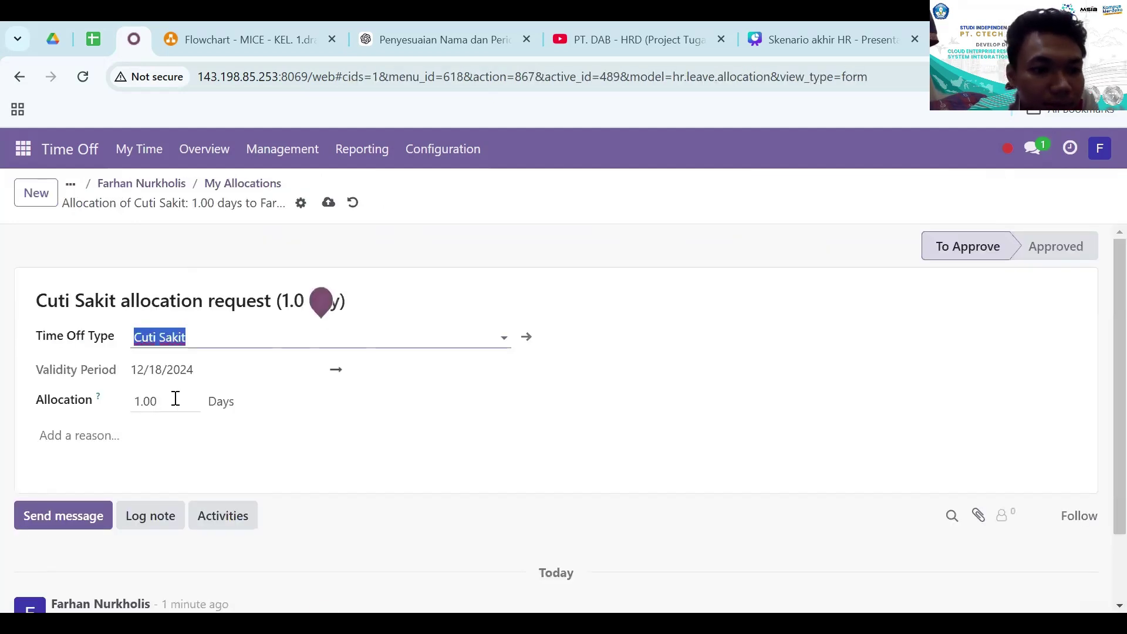
pyautogui.click(255, 333)
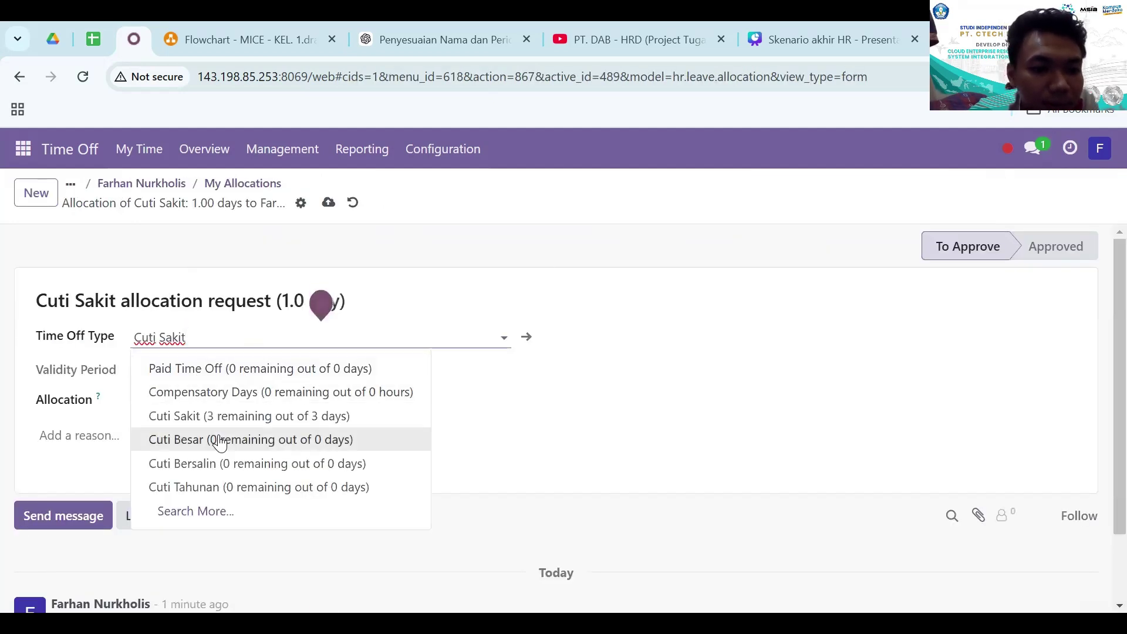
pyautogui.click(223, 418)
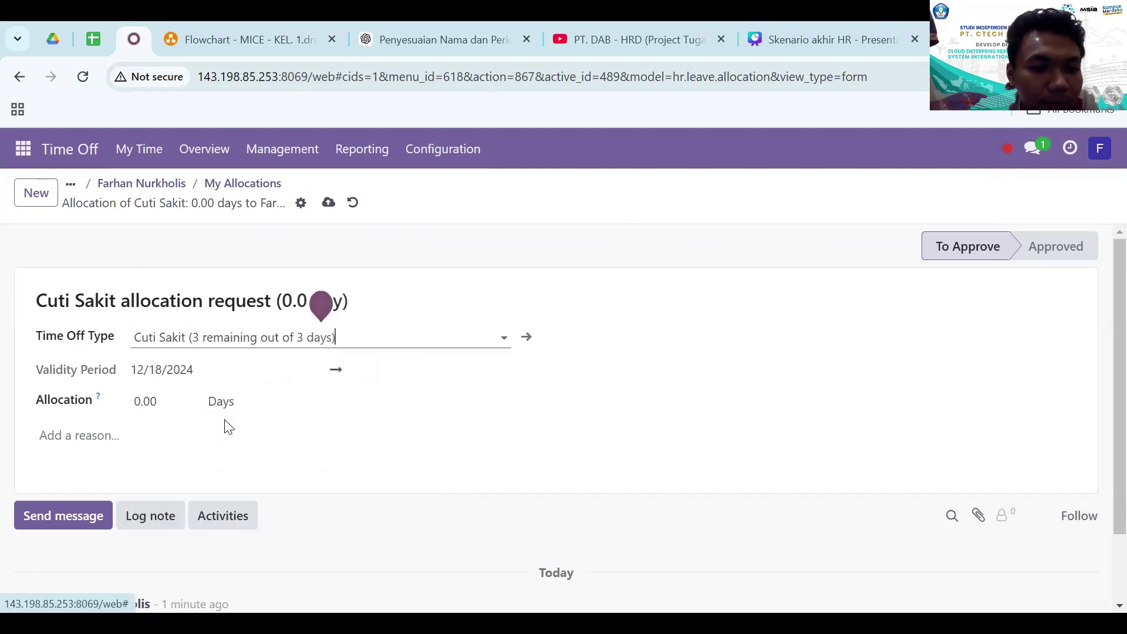
pyautogui.click(142, 403)
pyautogui.write('1')
pyautogui.press('Tab')
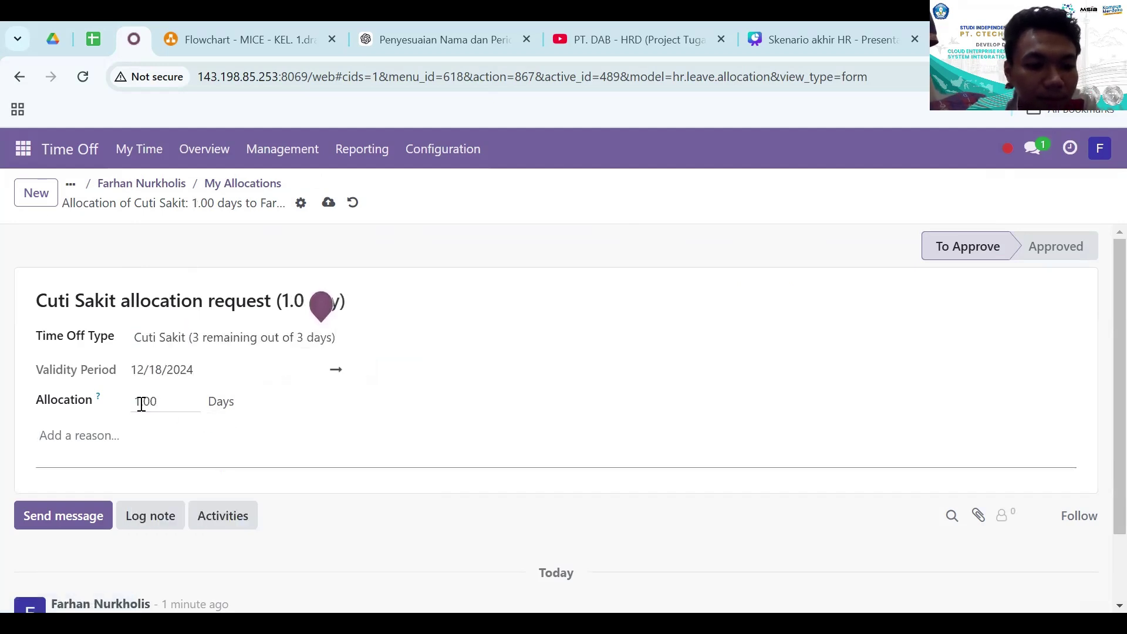
# - Save the reason 'Mohon izin tidak bisa masuk bekerja dikarenakan sakit' and review the chatter's approval activity
pyautogui.write('Moho')
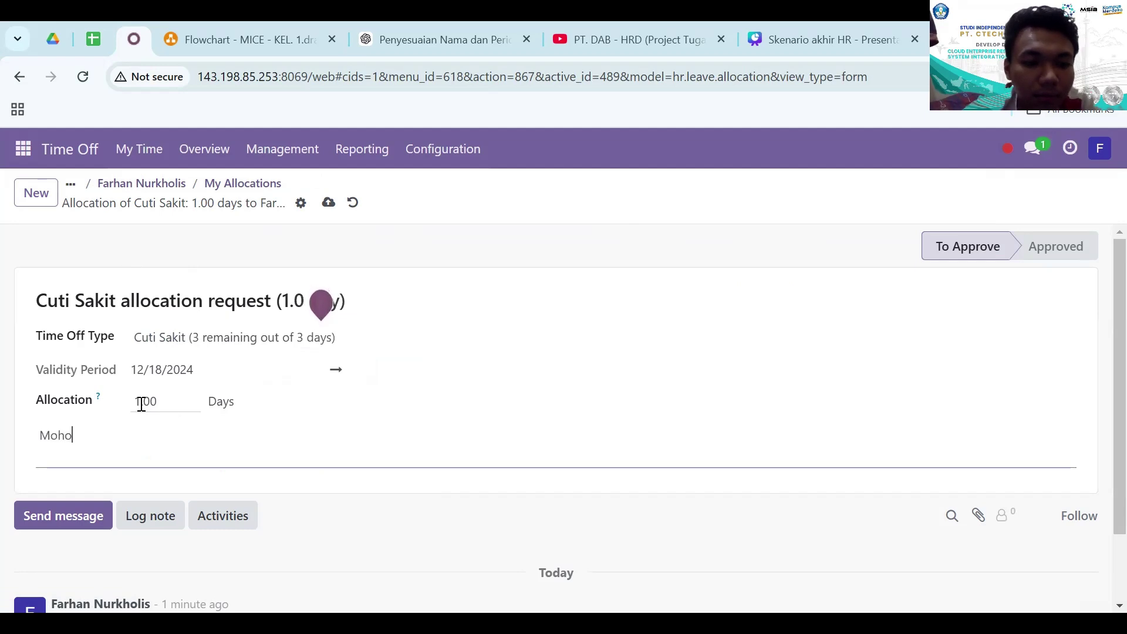
pyautogui.write('n izin tidak b')
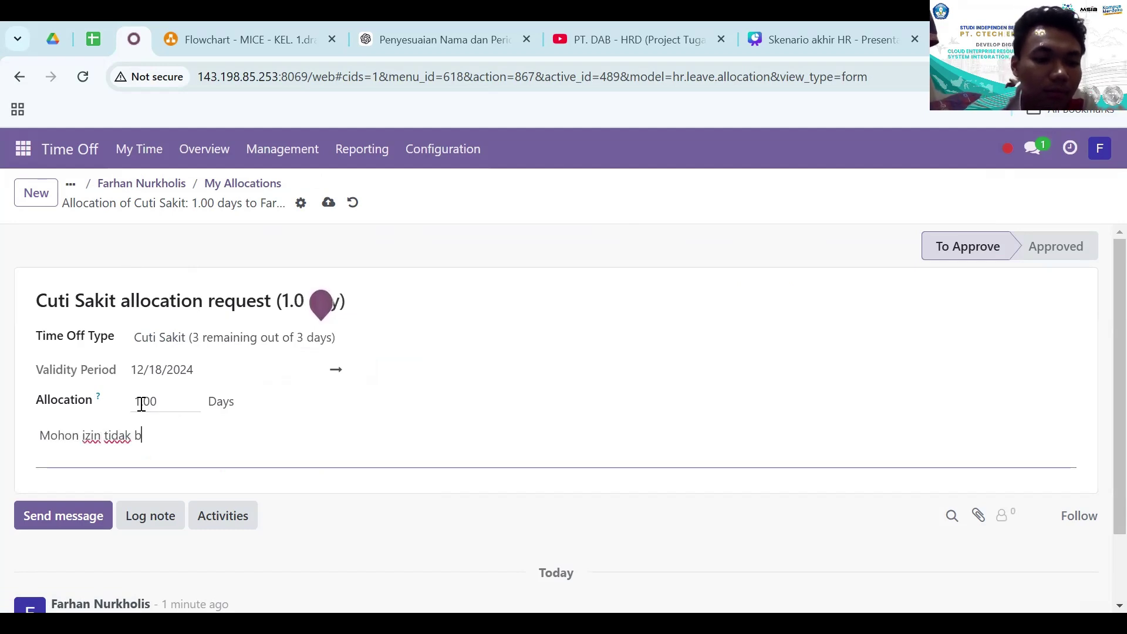
pyautogui.write('isa masuk beker')
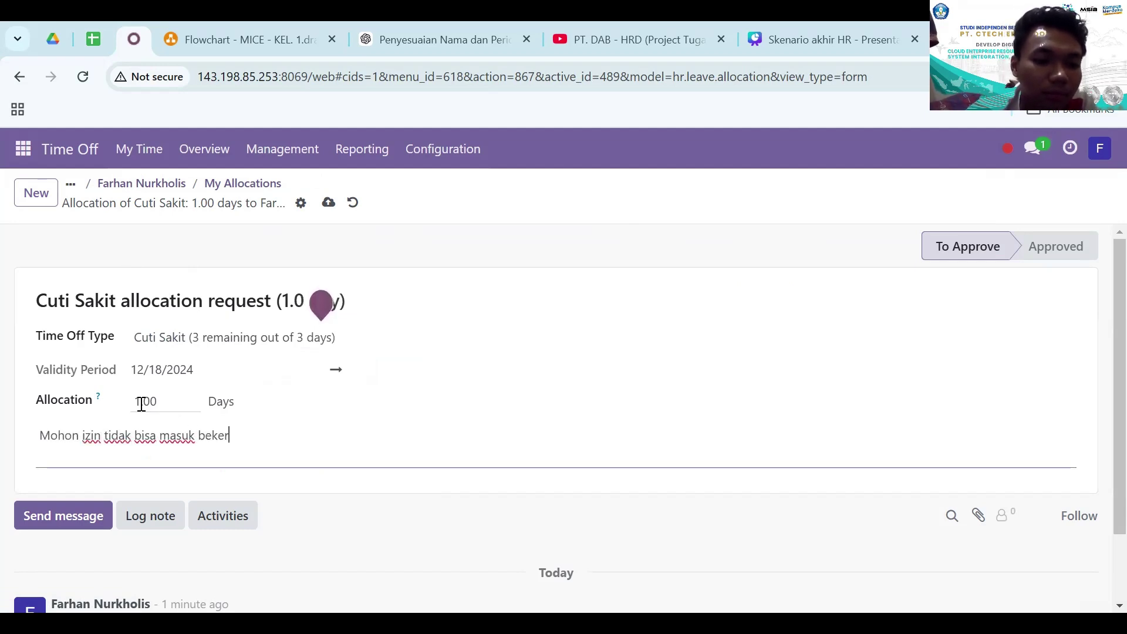
pyautogui.write('ja dikarenakan sakit')
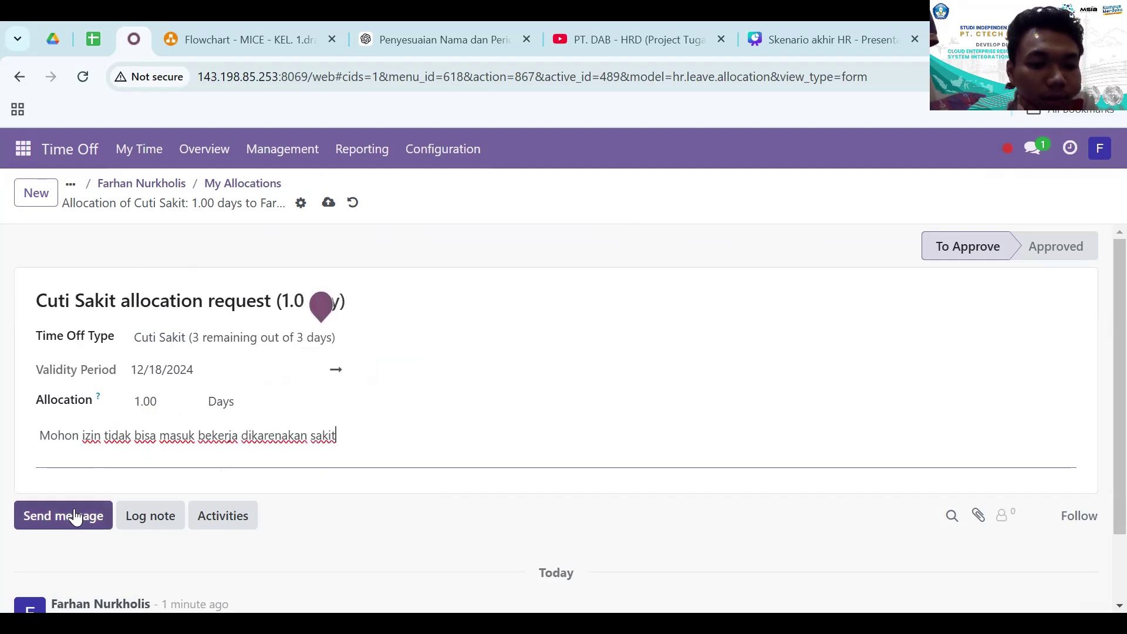
pyautogui.click(335, 207)
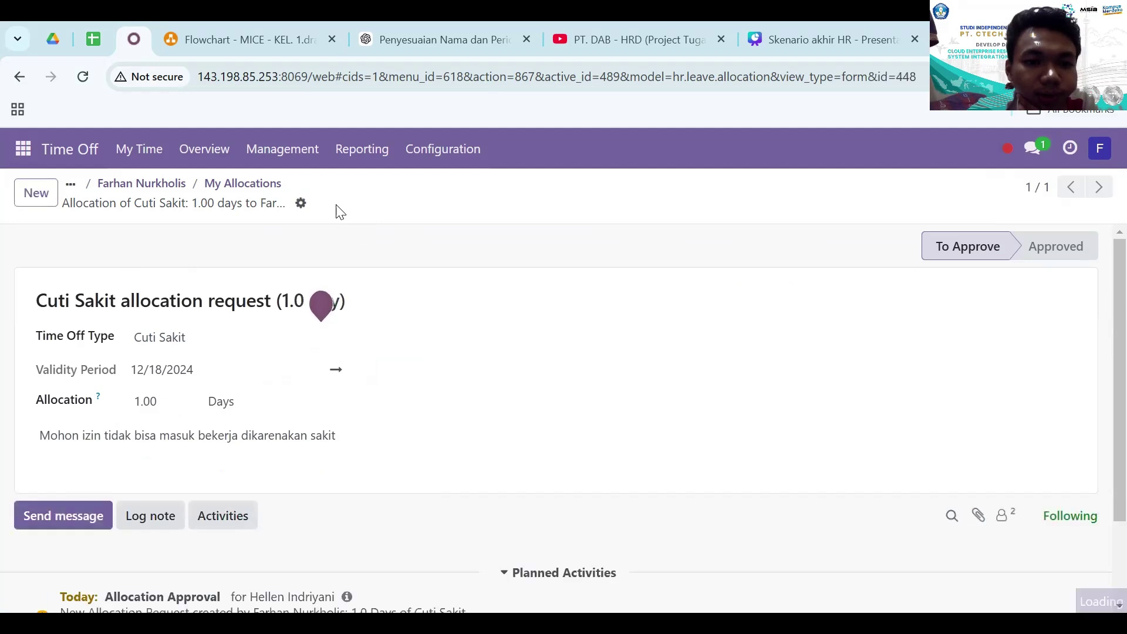
pyautogui.scroll(-2, 359, 418)
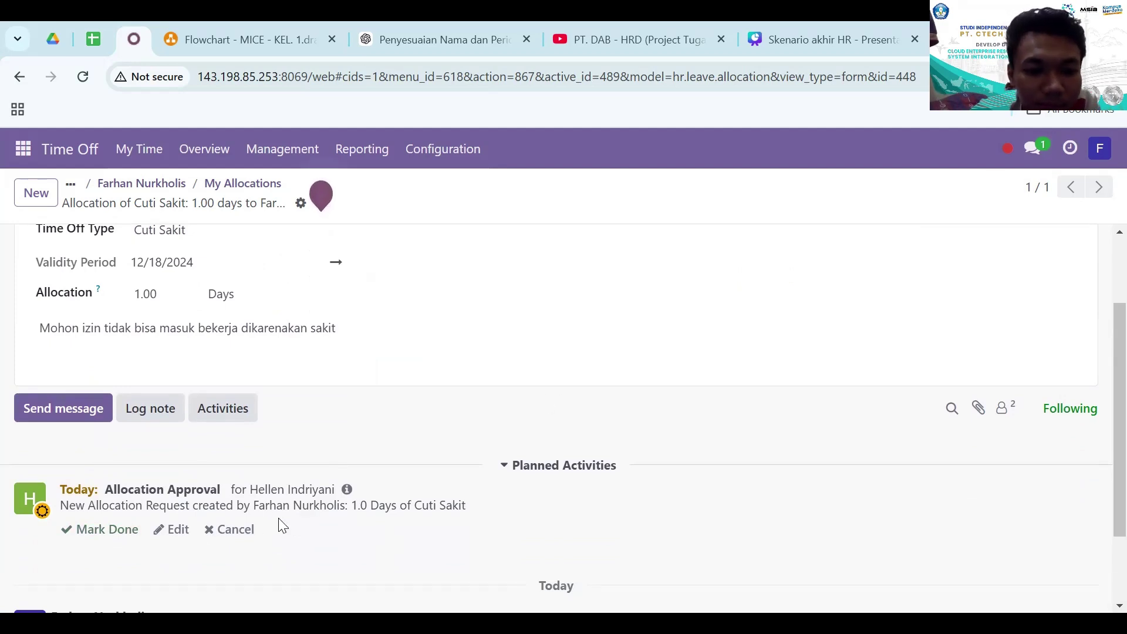
pyautogui.scroll(1, 458, 366)
pyautogui.scroll(1, 458, 369)
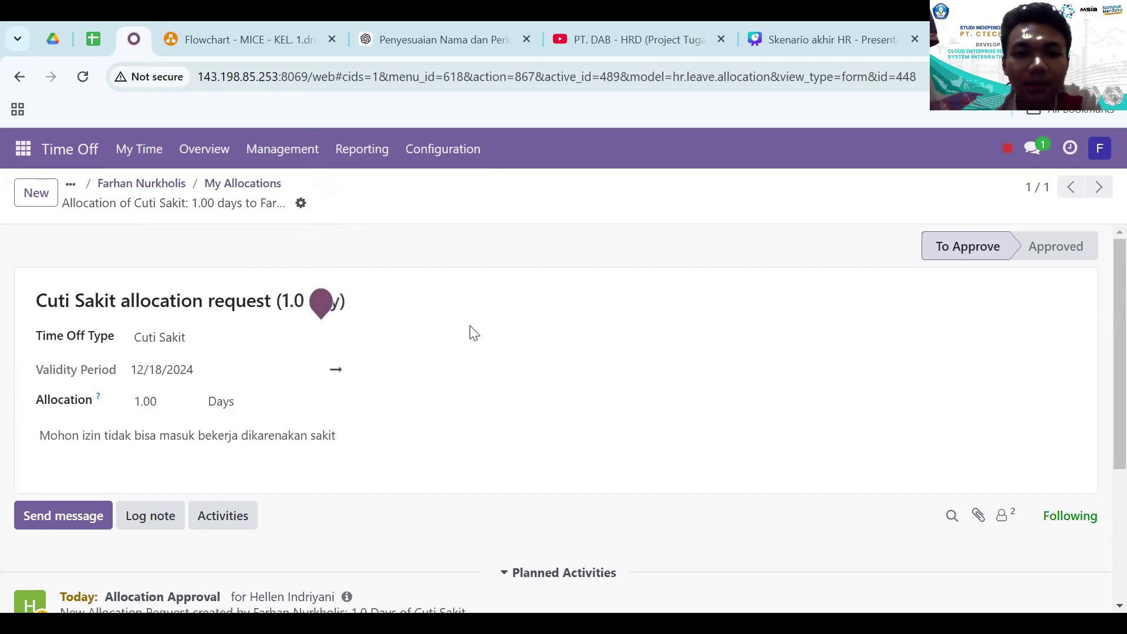
pyautogui.scroll(-3, 453, 378)
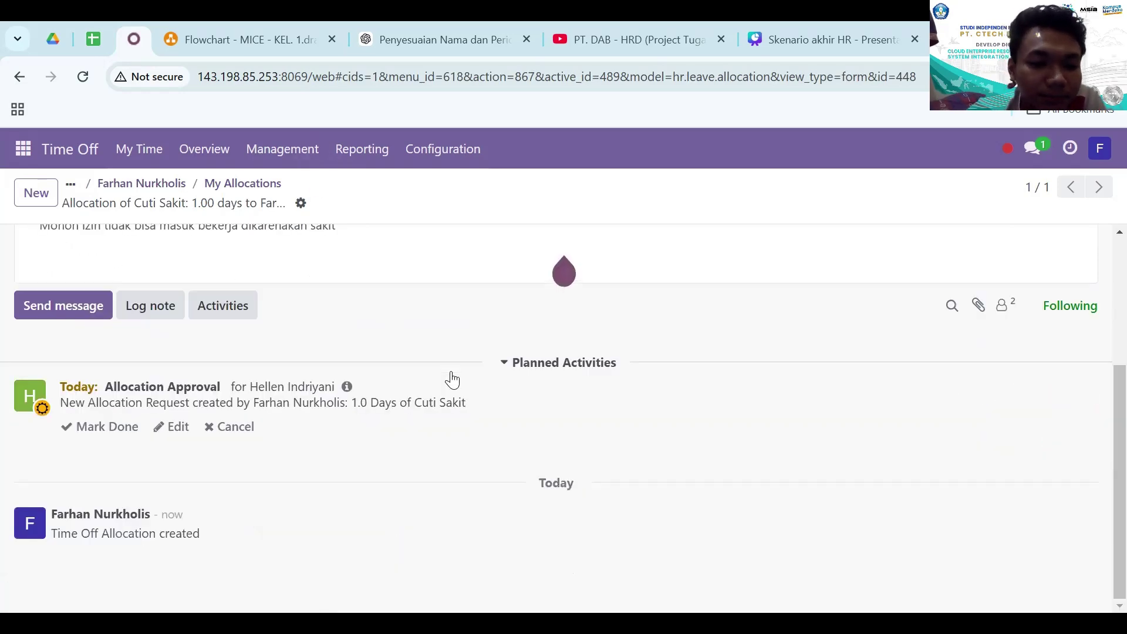
pyautogui.scroll(3, 452, 379)
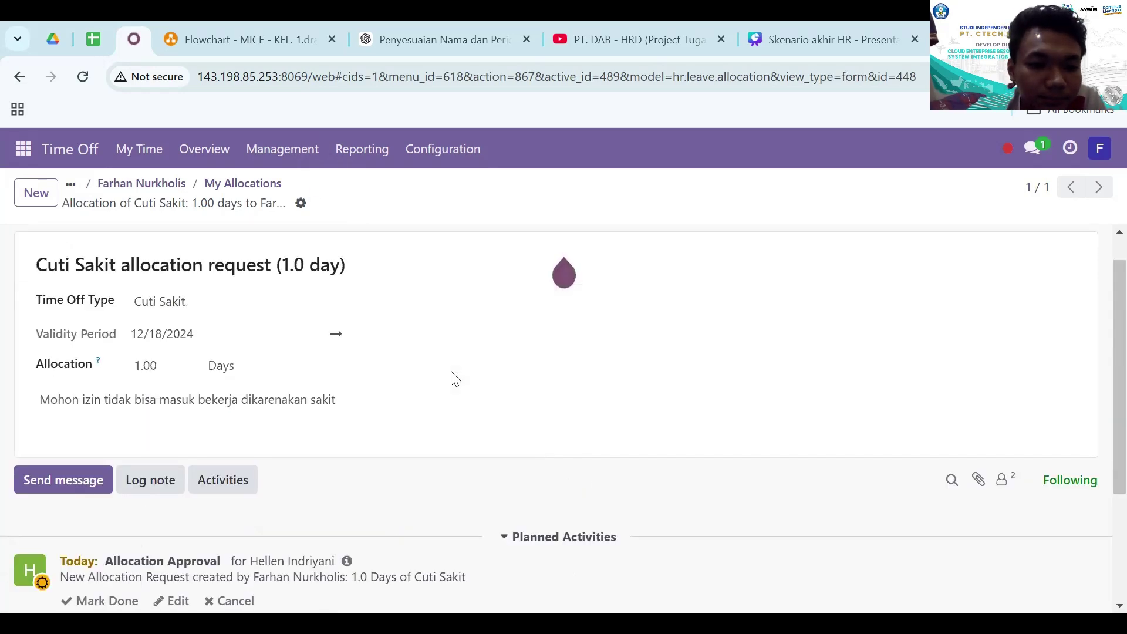
# - Log out of the employee's account and log in with the manager's saved credentials
pyautogui.click(1101, 146)
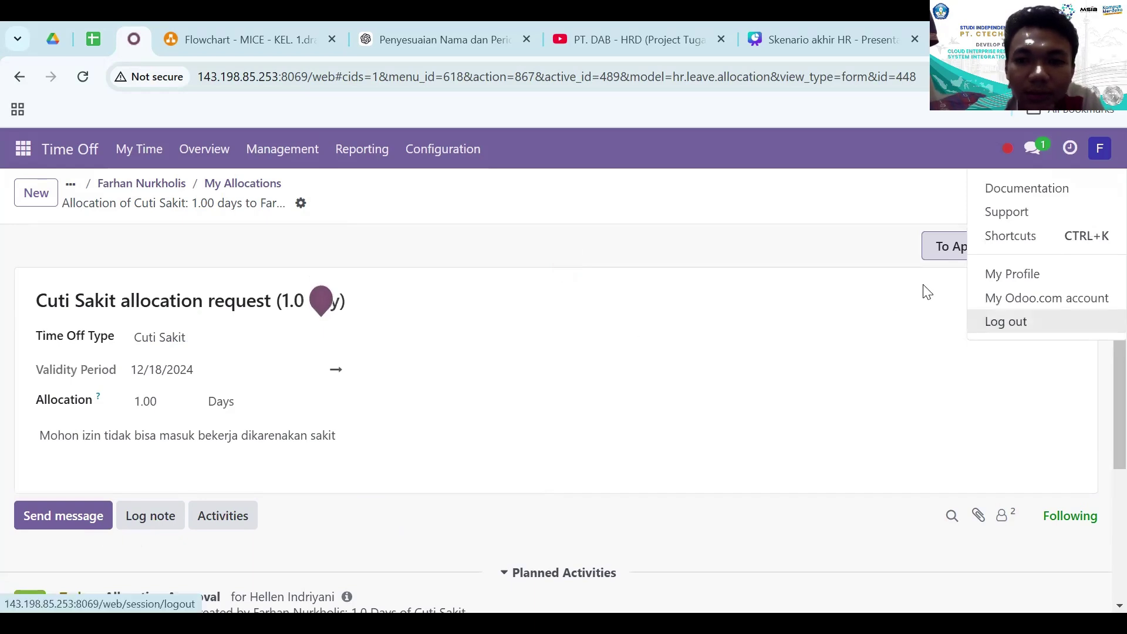
pyautogui.click(1011, 321)
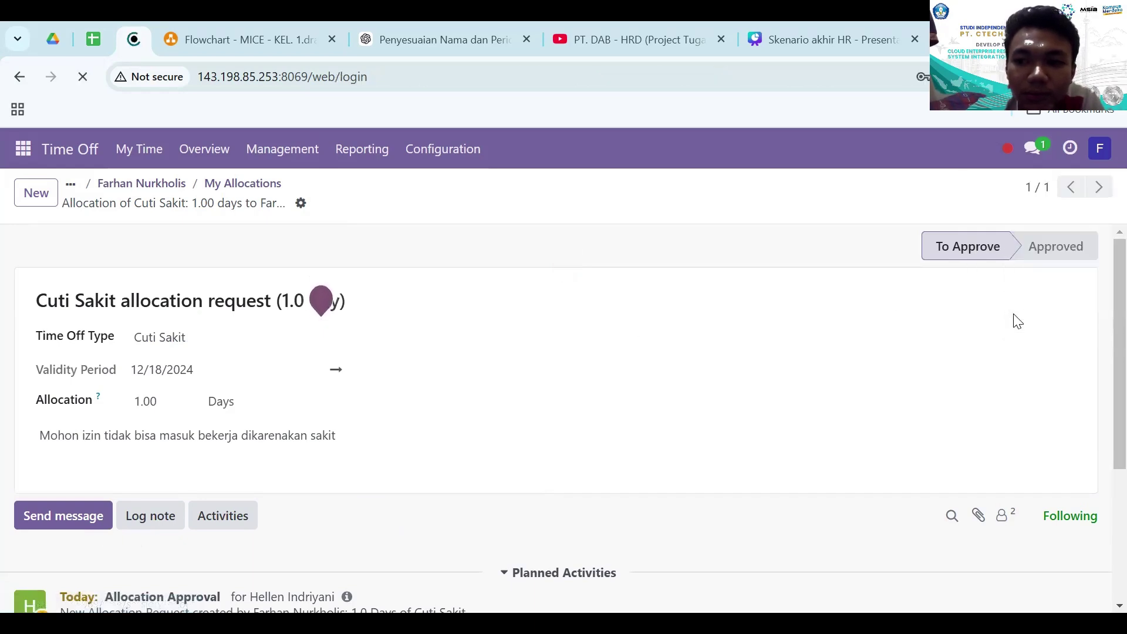
pyautogui.click(485, 405)
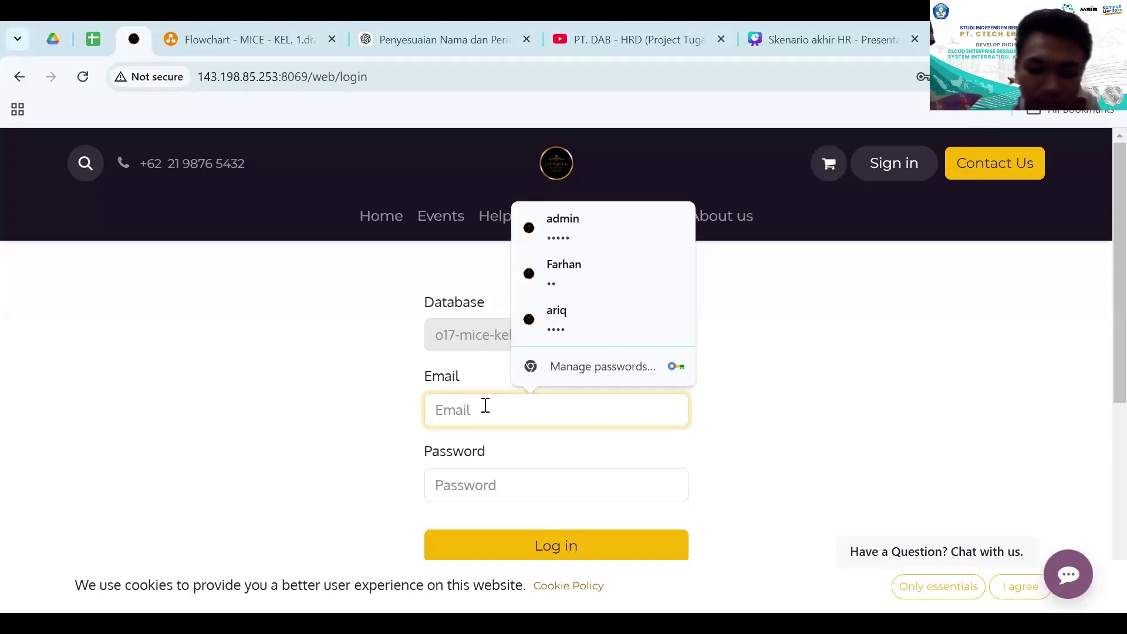
pyautogui.write('H')
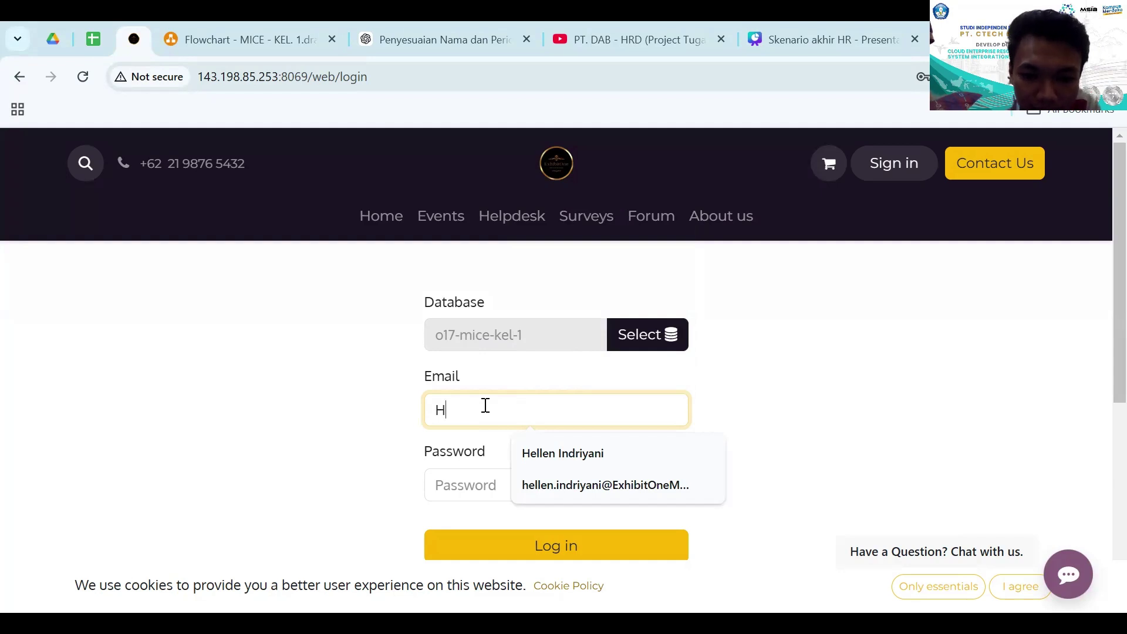
pyautogui.press('Down')
pyautogui.press('Return')
pyautogui.press('Tab')
pyautogui.write('a')
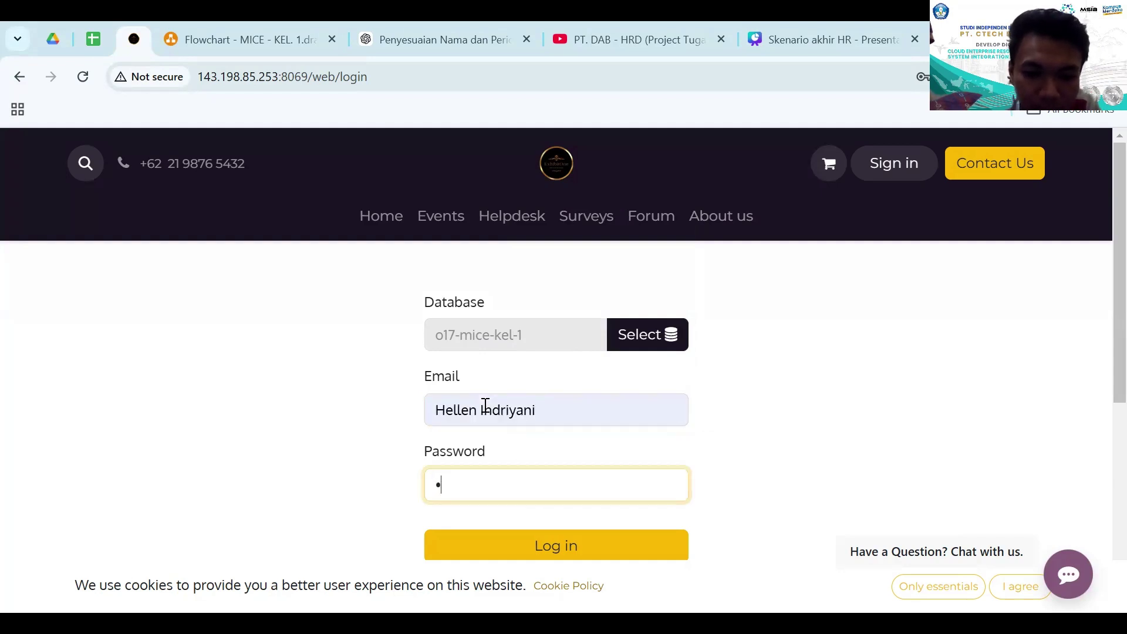
pyautogui.press('Return')
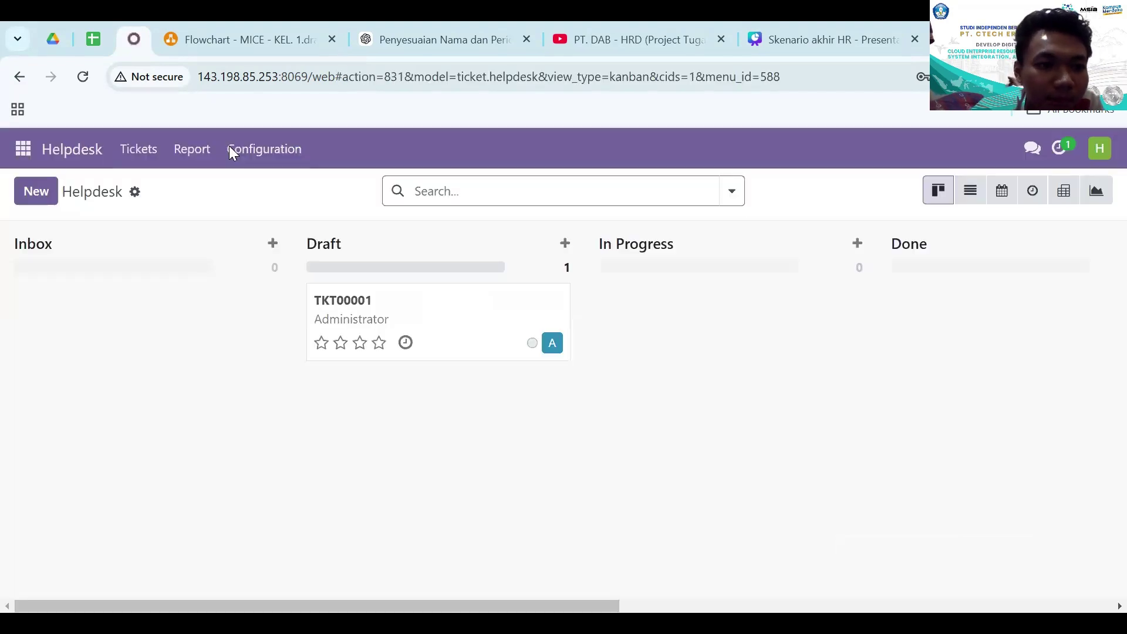
# - Go to the Allocations list under Time Off > Management
pyautogui.click(21, 149)
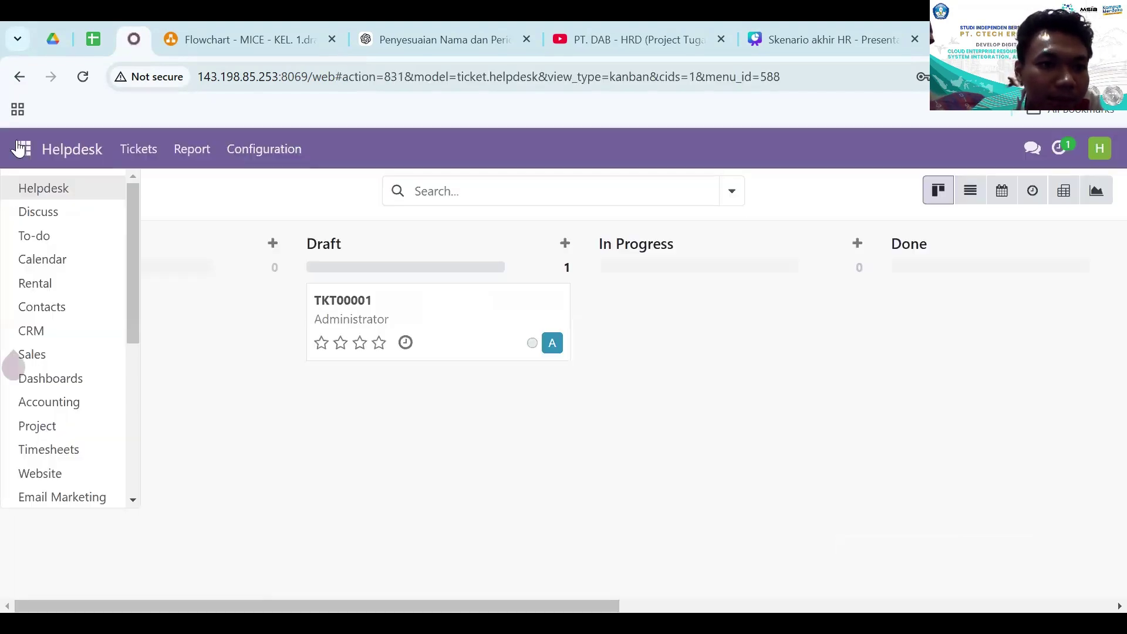
pyautogui.scroll(-6, 45, 460)
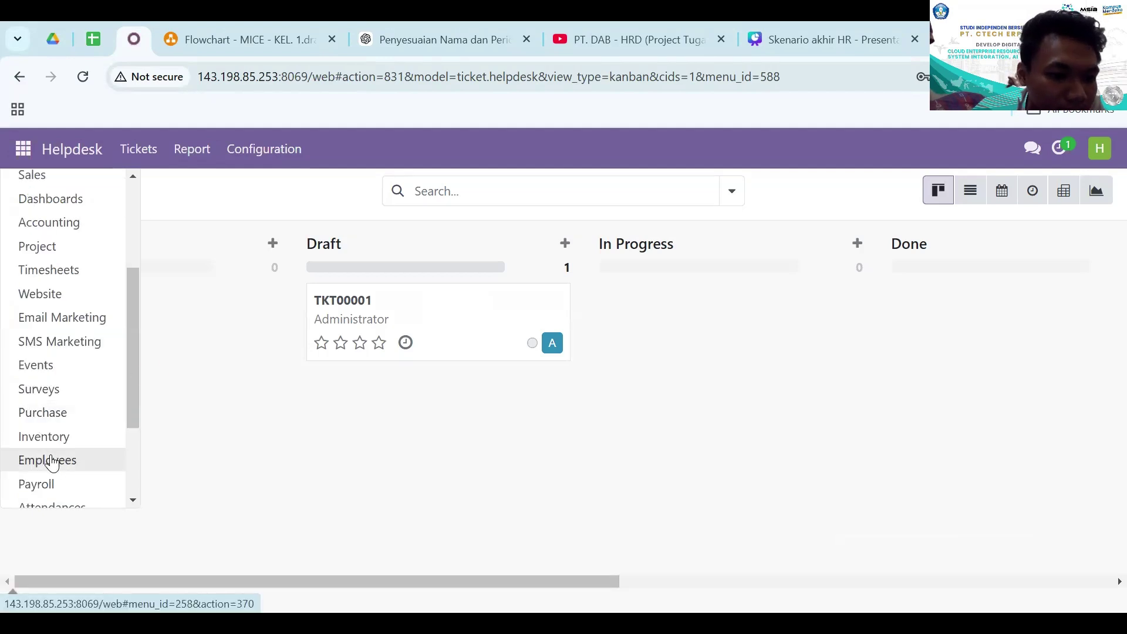
pyautogui.click(69, 458)
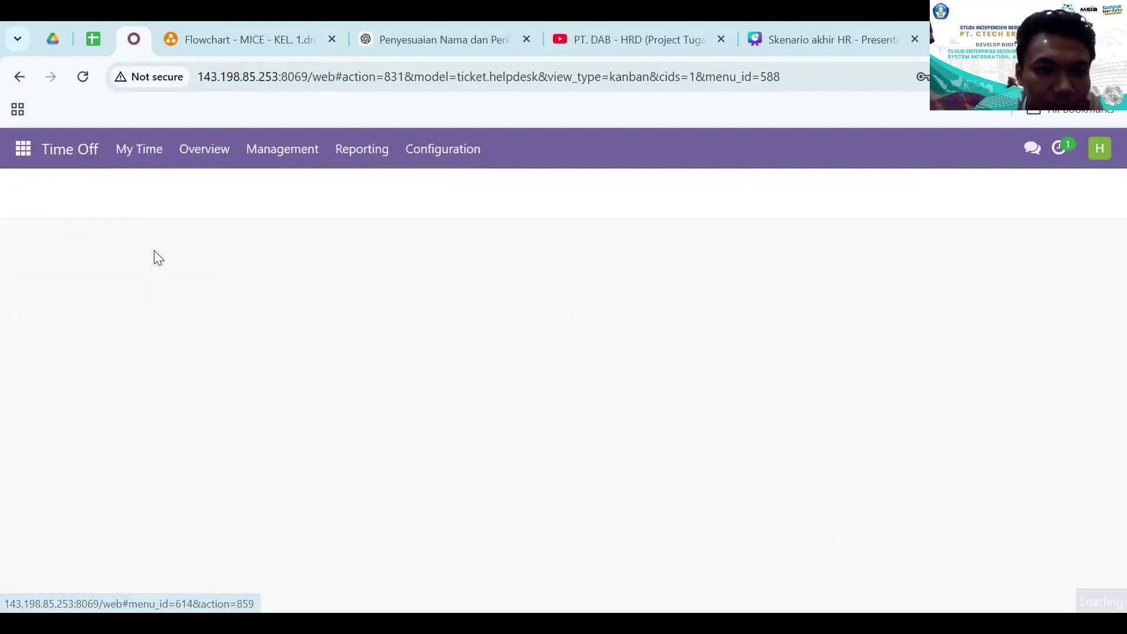
pyautogui.click(255, 165)
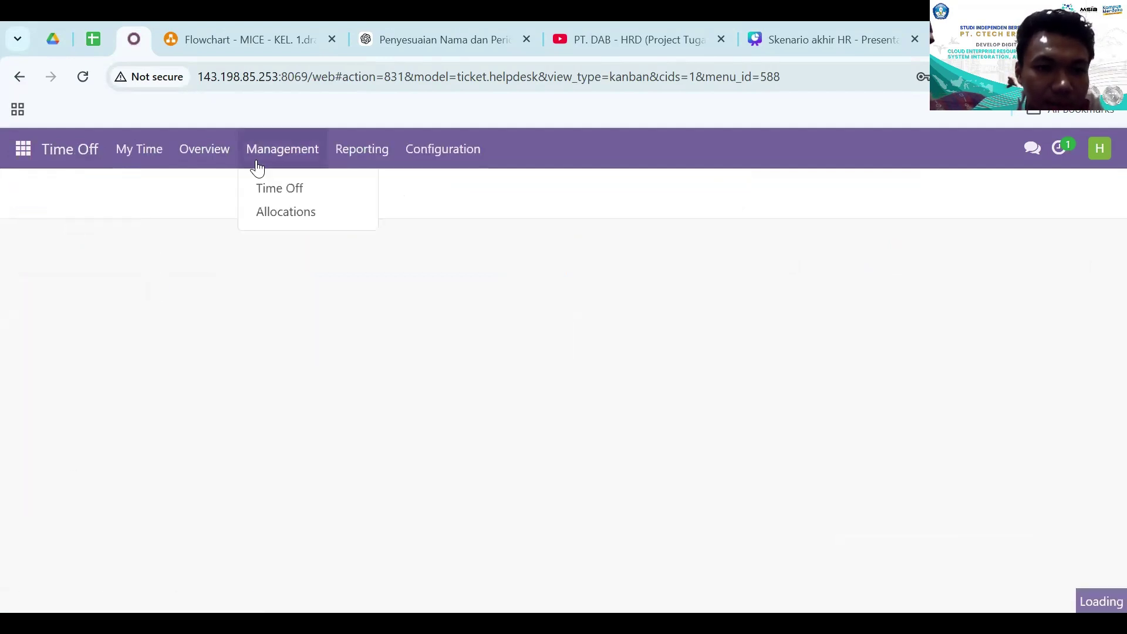
pyautogui.click(292, 215)
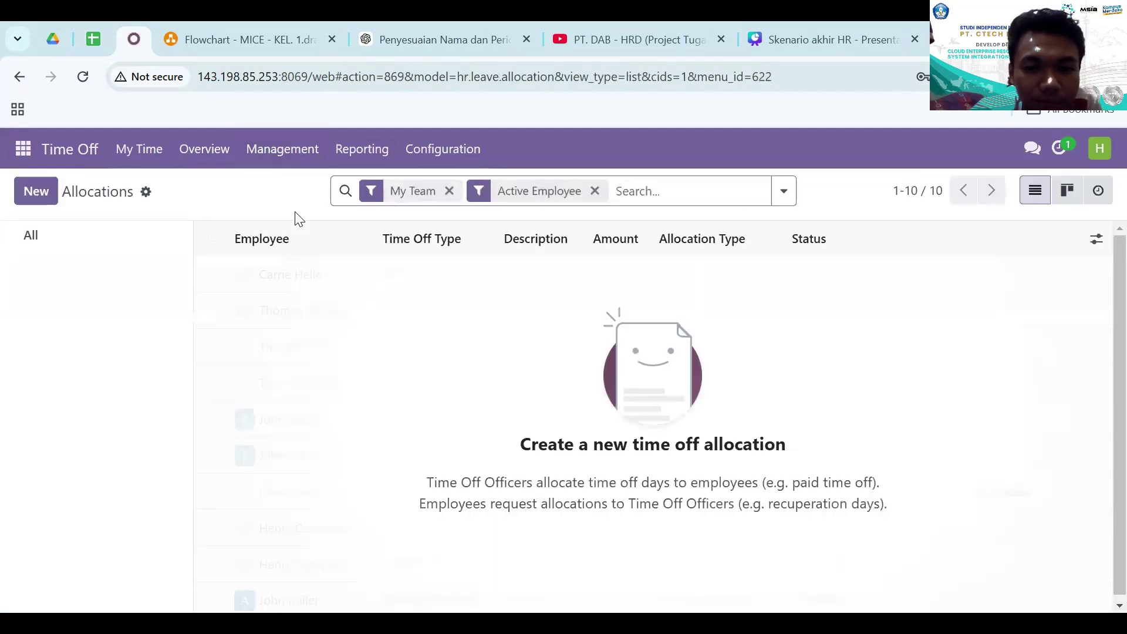
# - Filter allocations to To Approve and validate the 1-day Cuti Sakit request
pyautogui.click(450, 194)
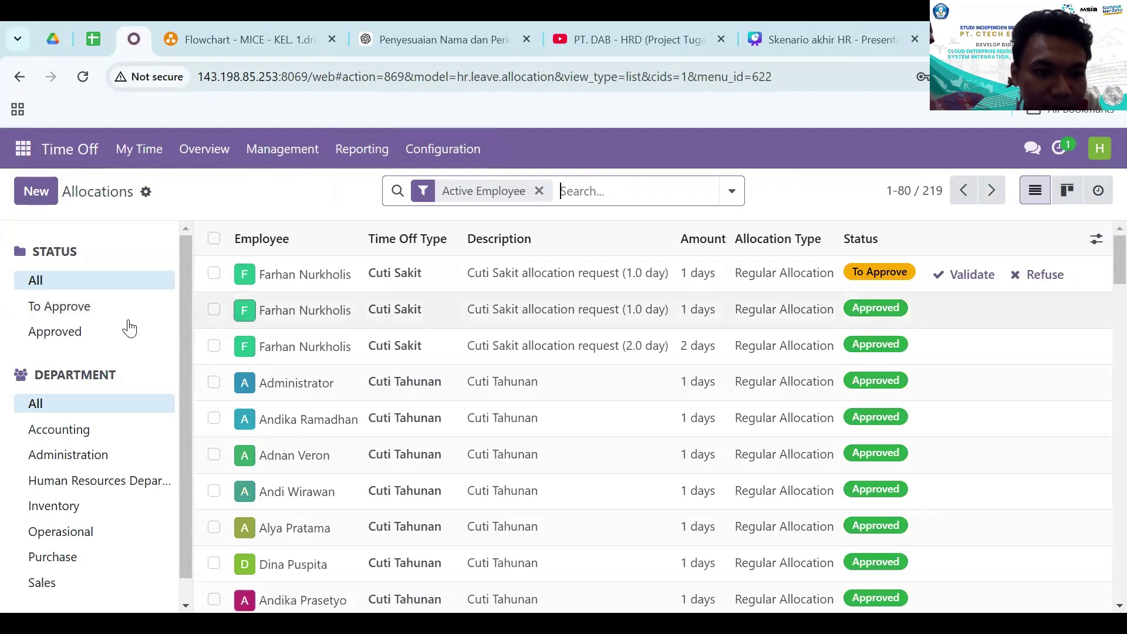
pyautogui.click(52, 304)
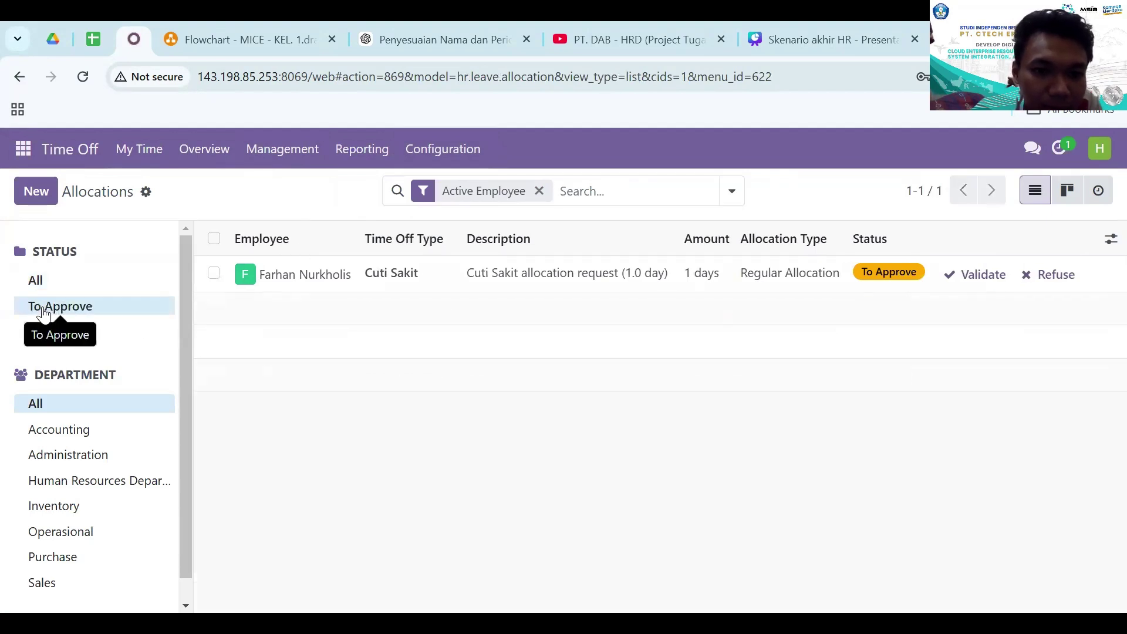
pyautogui.click(300, 278)
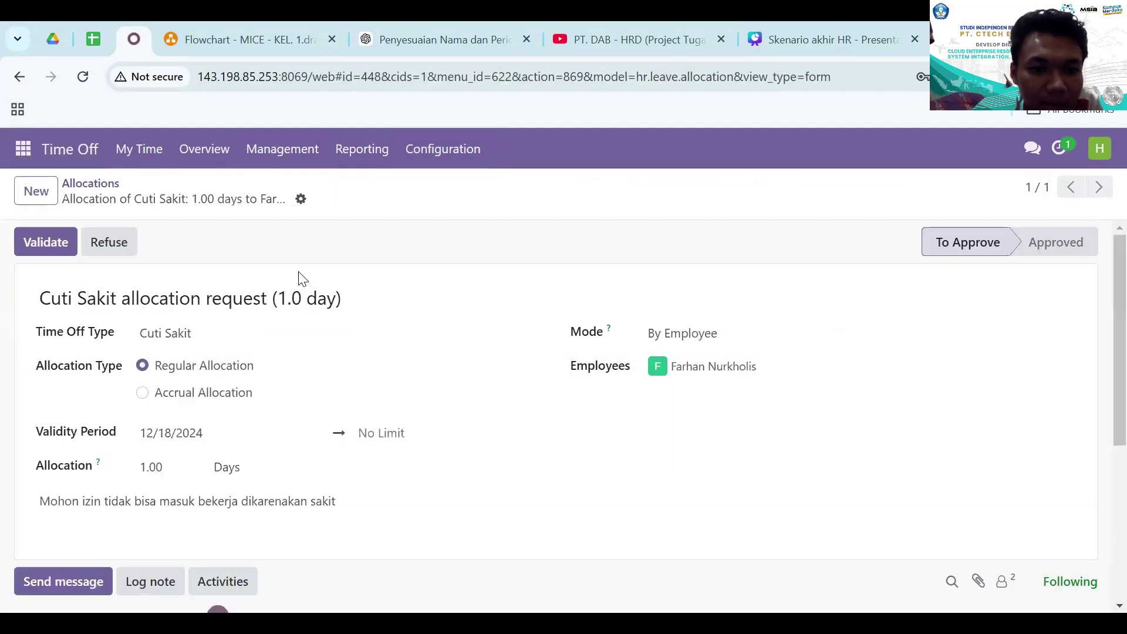
pyautogui.click(42, 243)
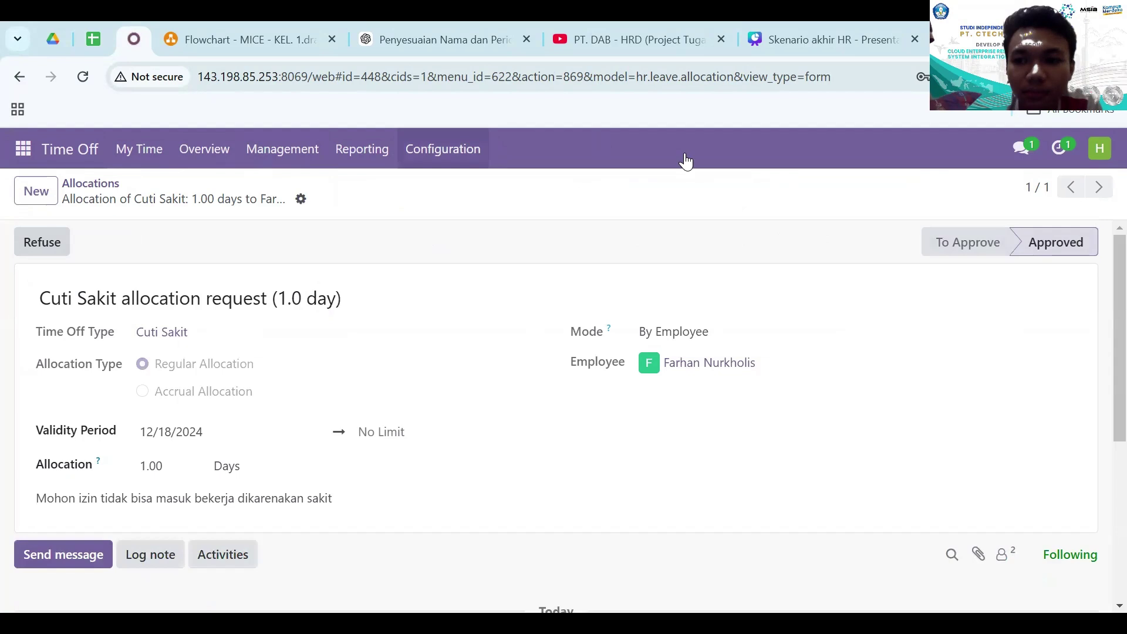
pyautogui.scroll(-5, 524, 384)
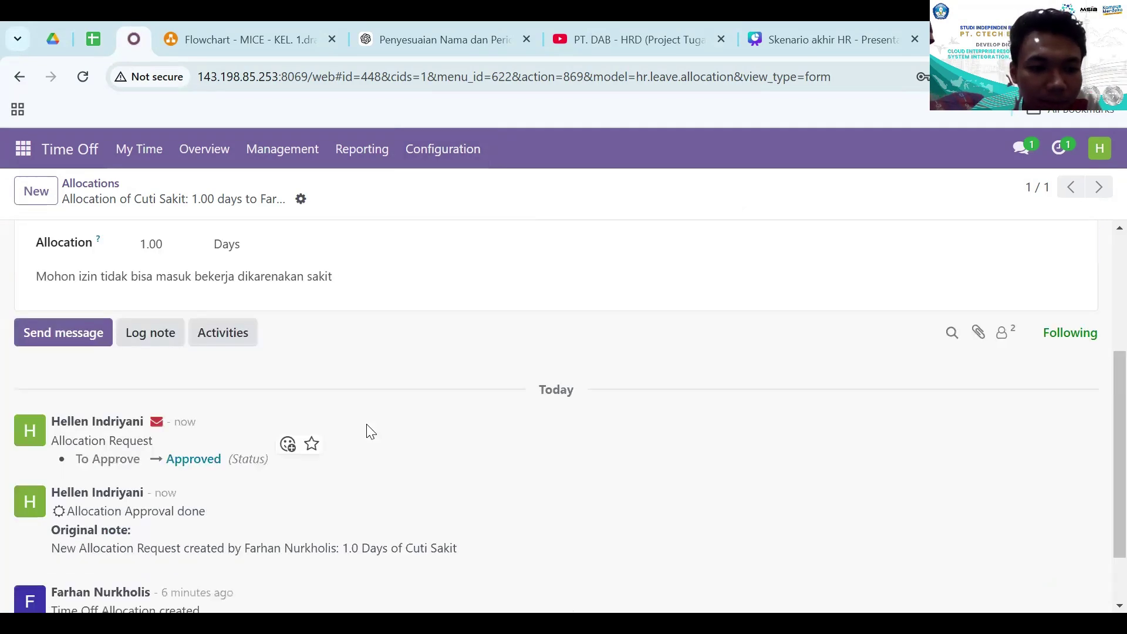